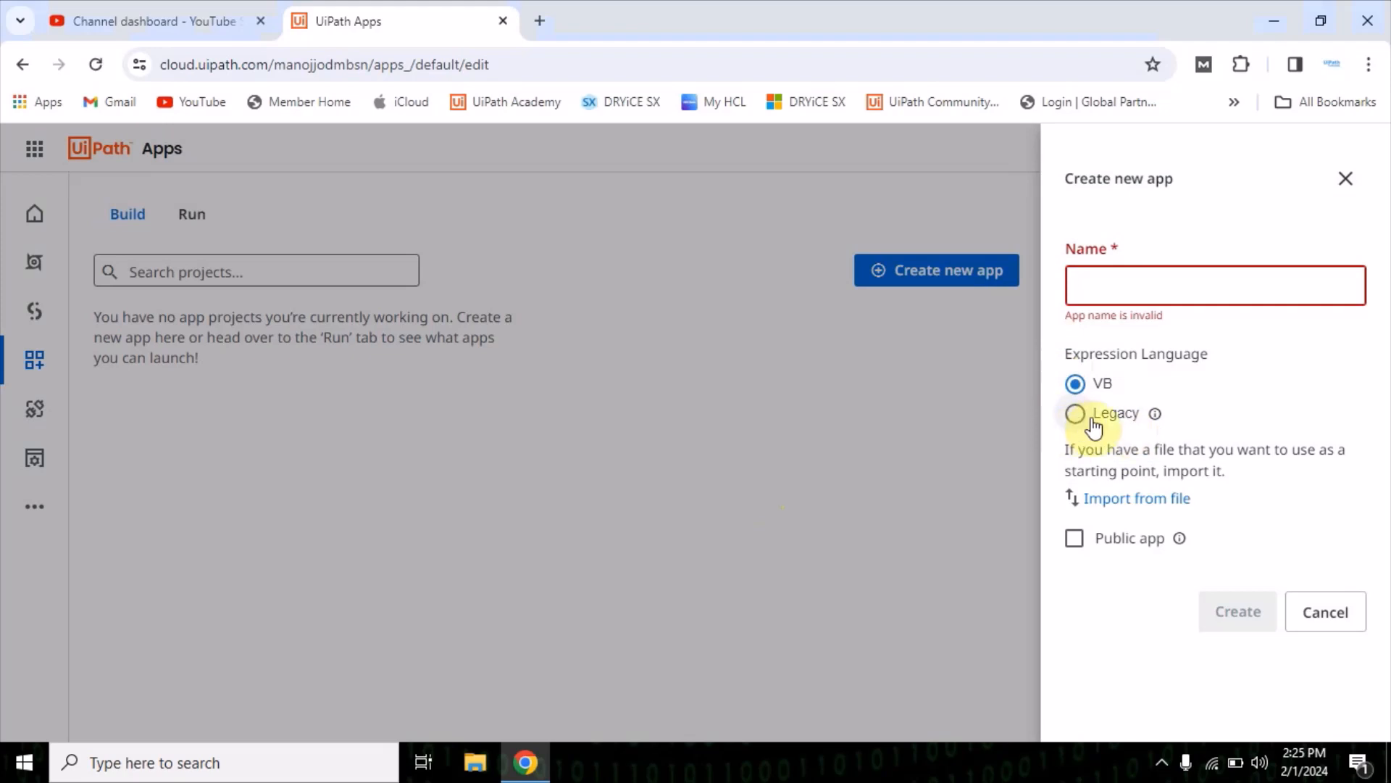
Name the new app MyFirstApp, with VB as its expression language
mouse_move(1153, 417)
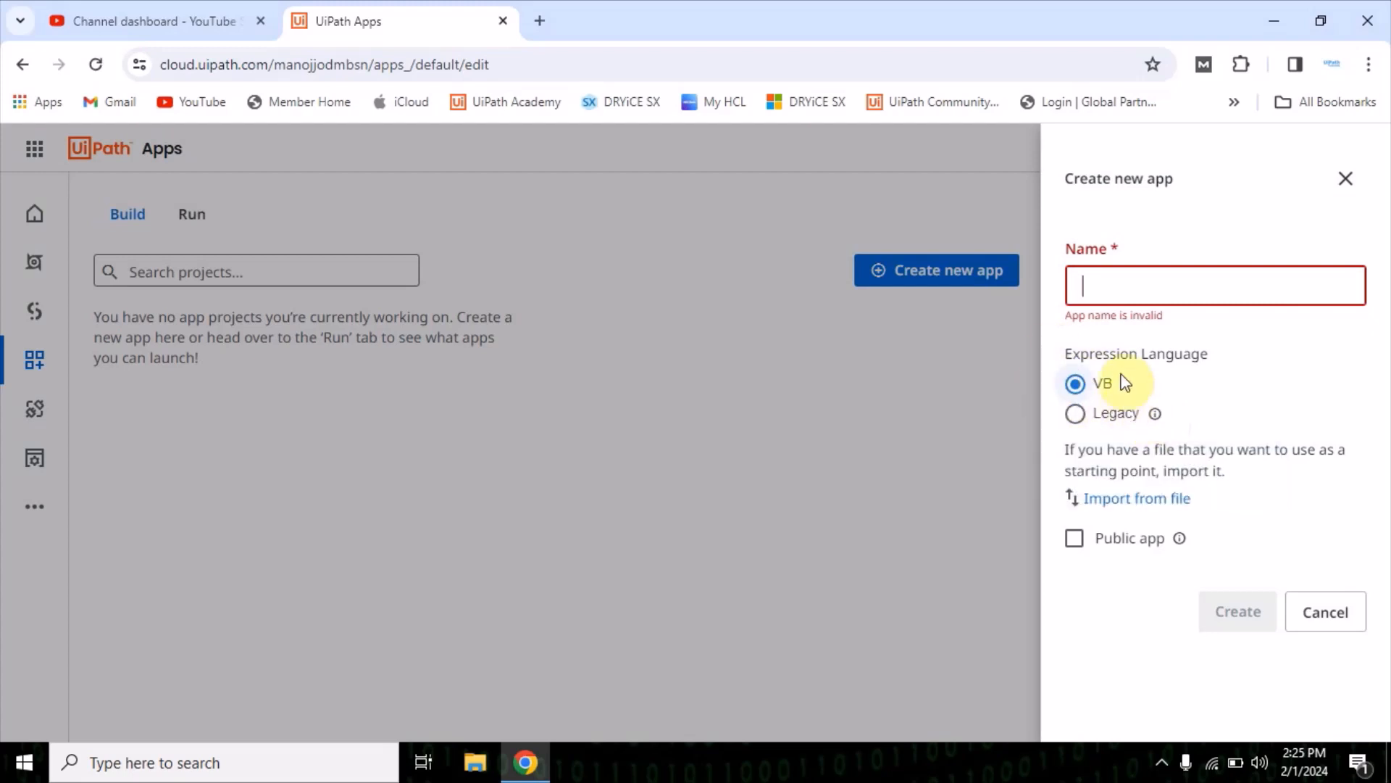
left_click(1098, 283)
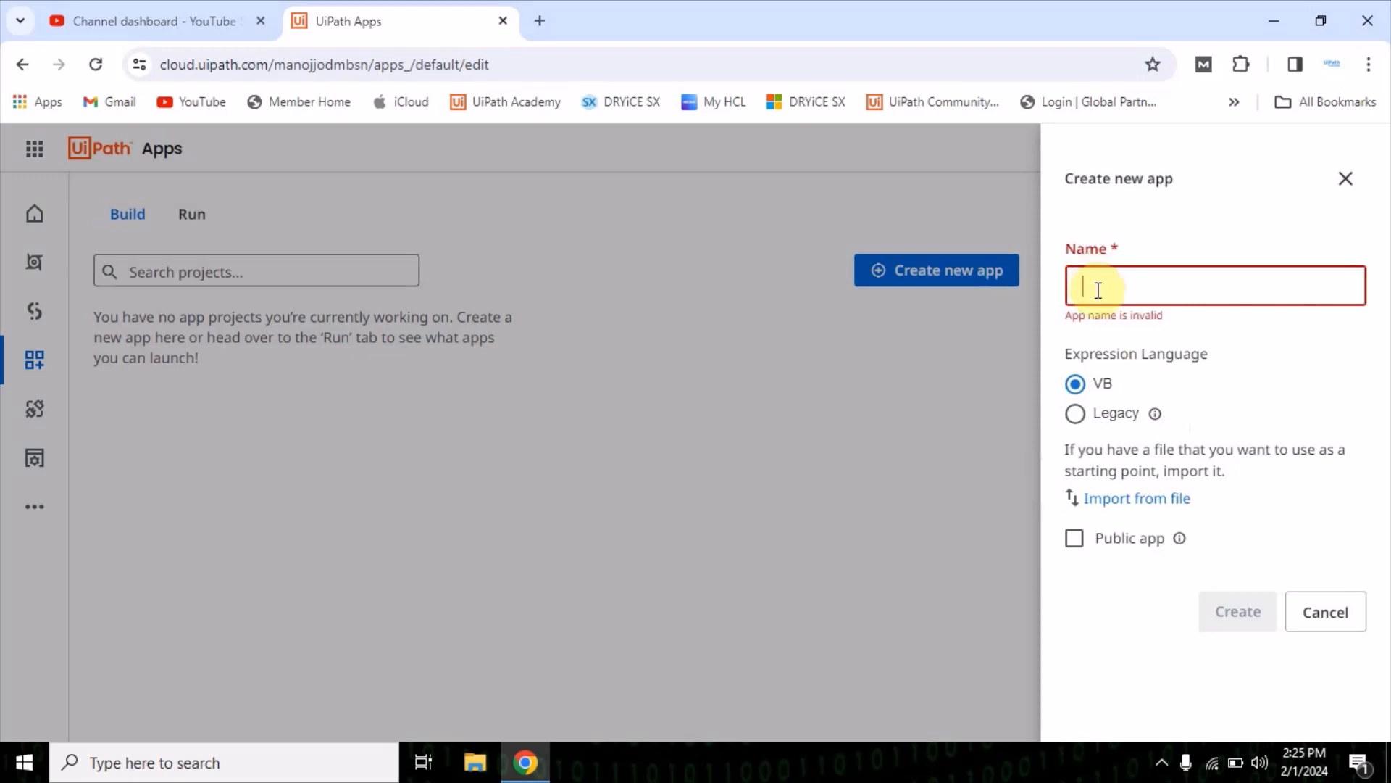
type("MyFirstApp")
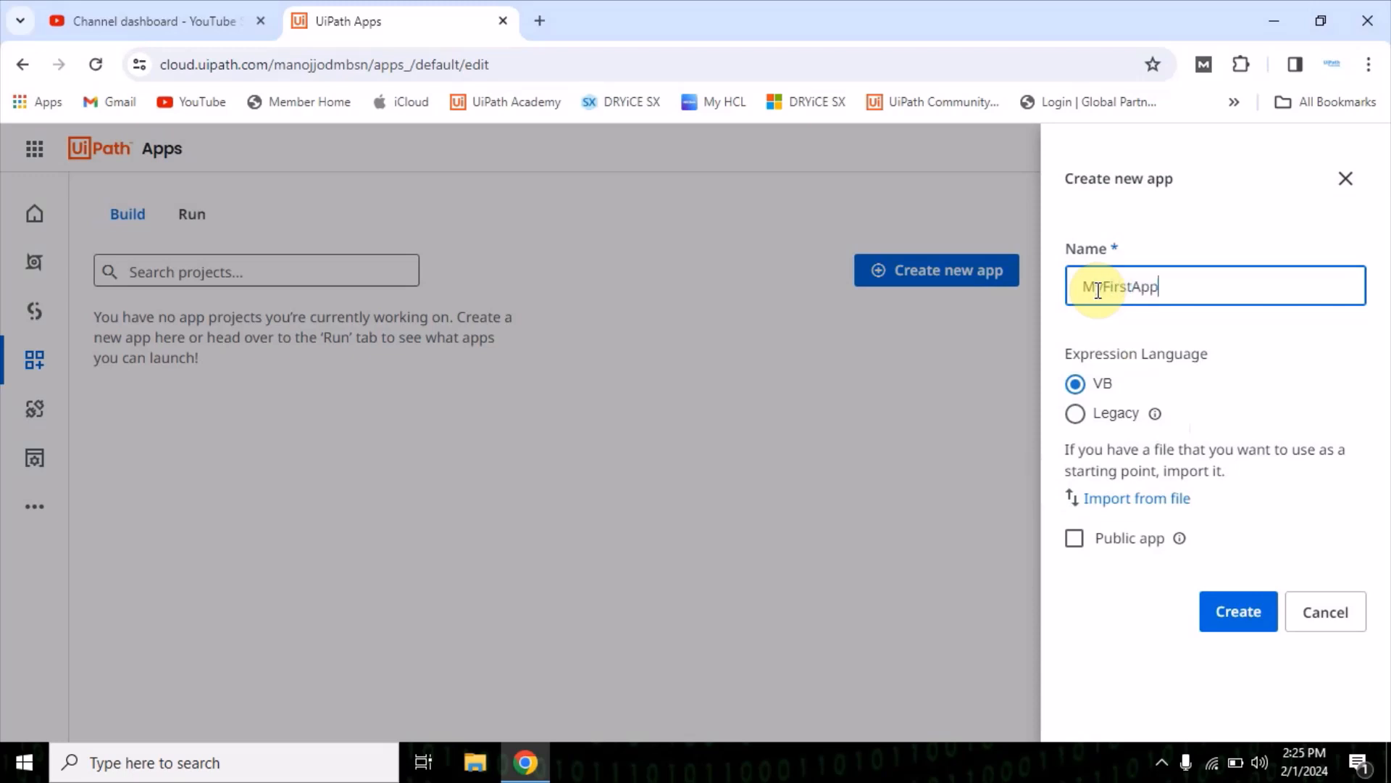
double_click(1097, 290)
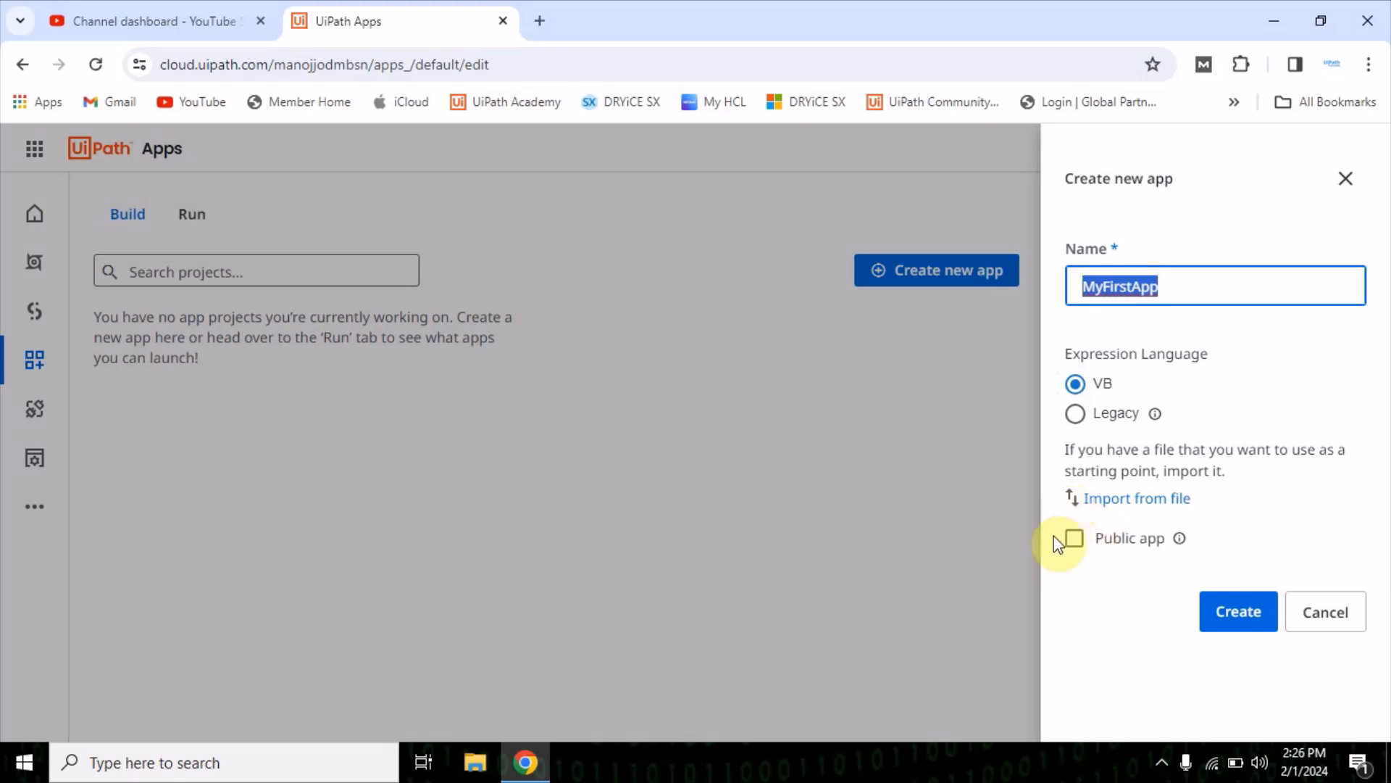
left_click(1075, 542)
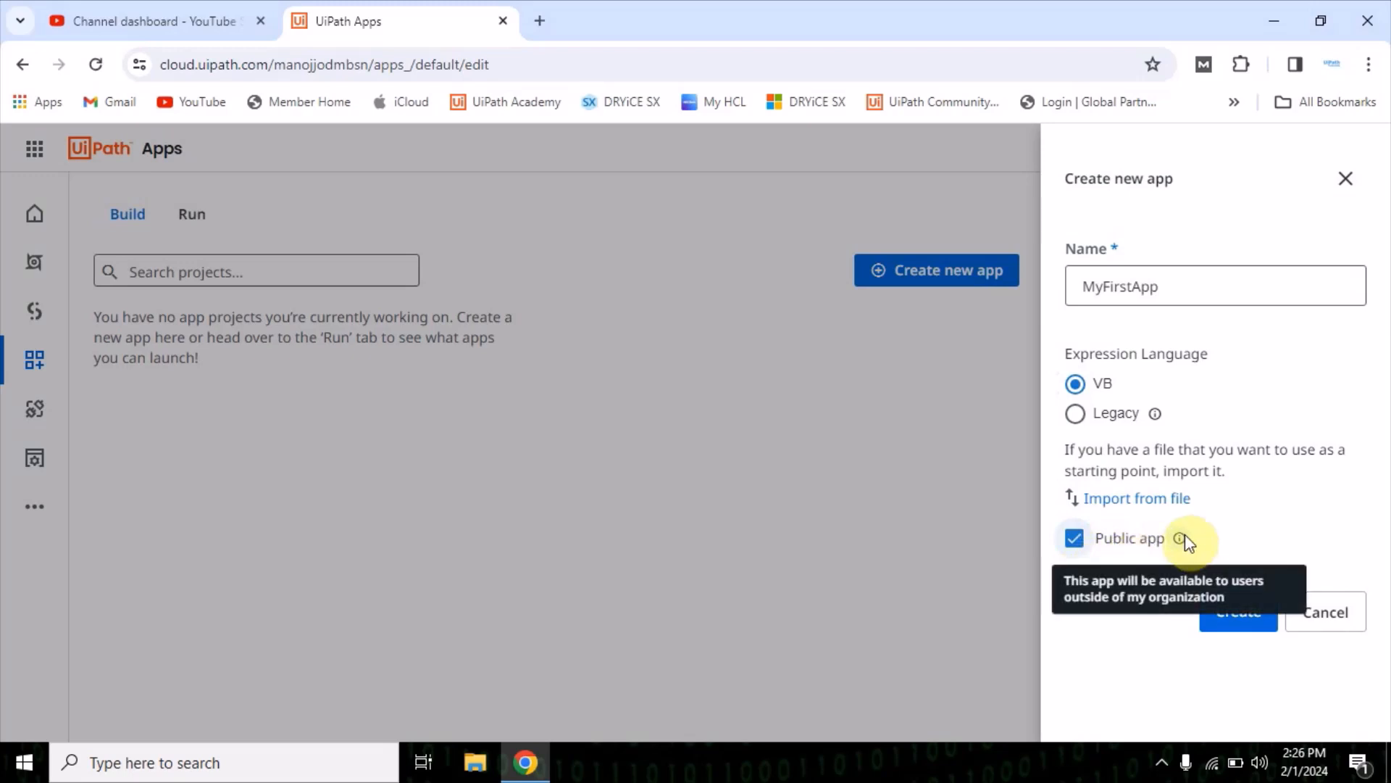
mouse_move(1176, 542)
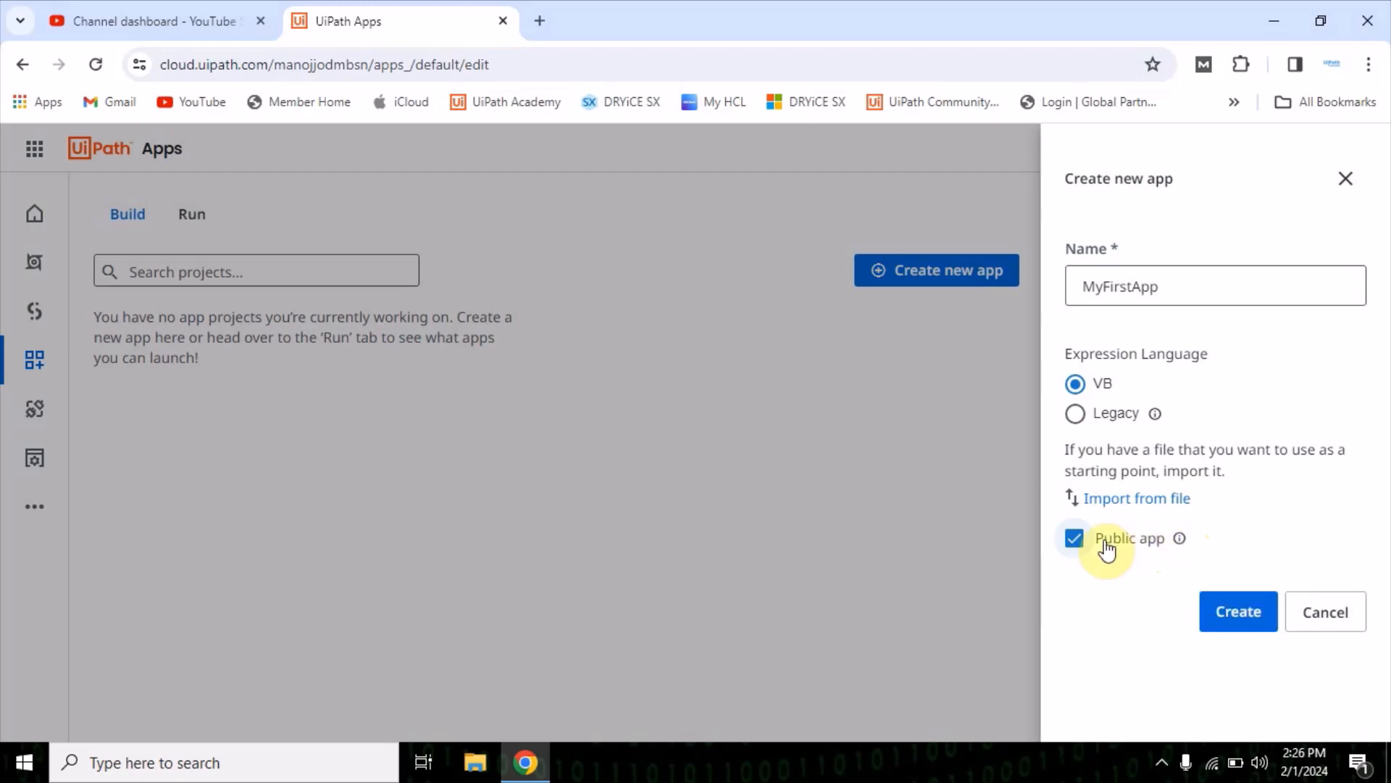
left_click(1078, 540)
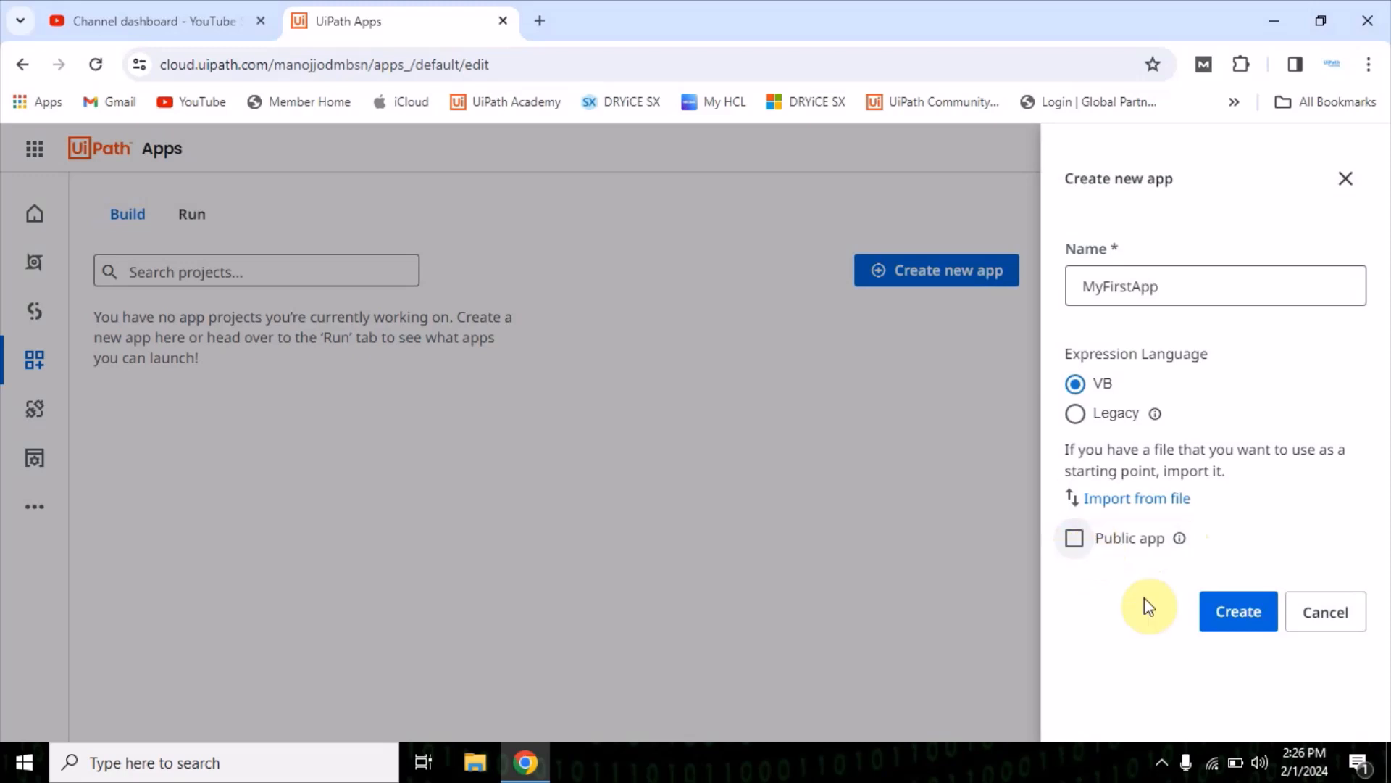
Create the app and start its first page from the Blank Page template
left_click(1238, 612)
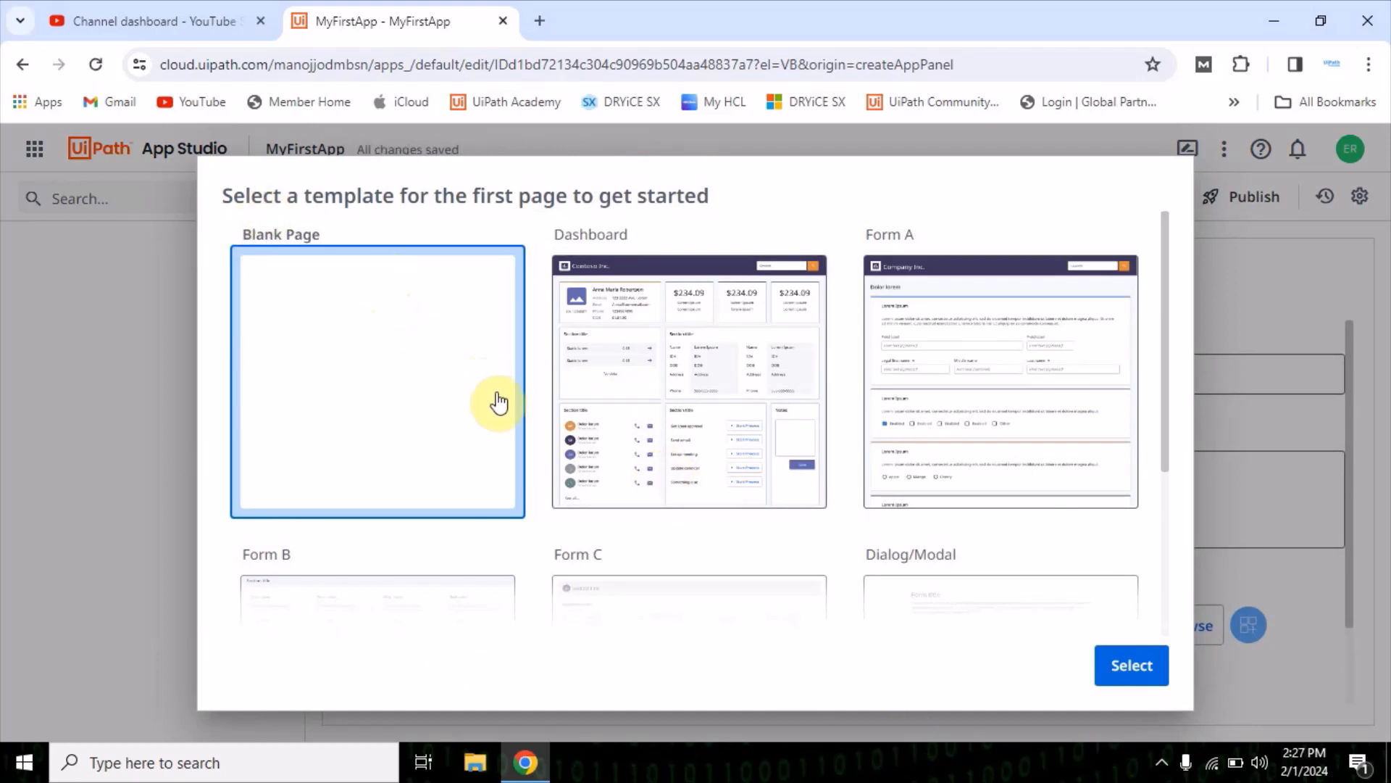
scroll(721, 439, "down", 4)
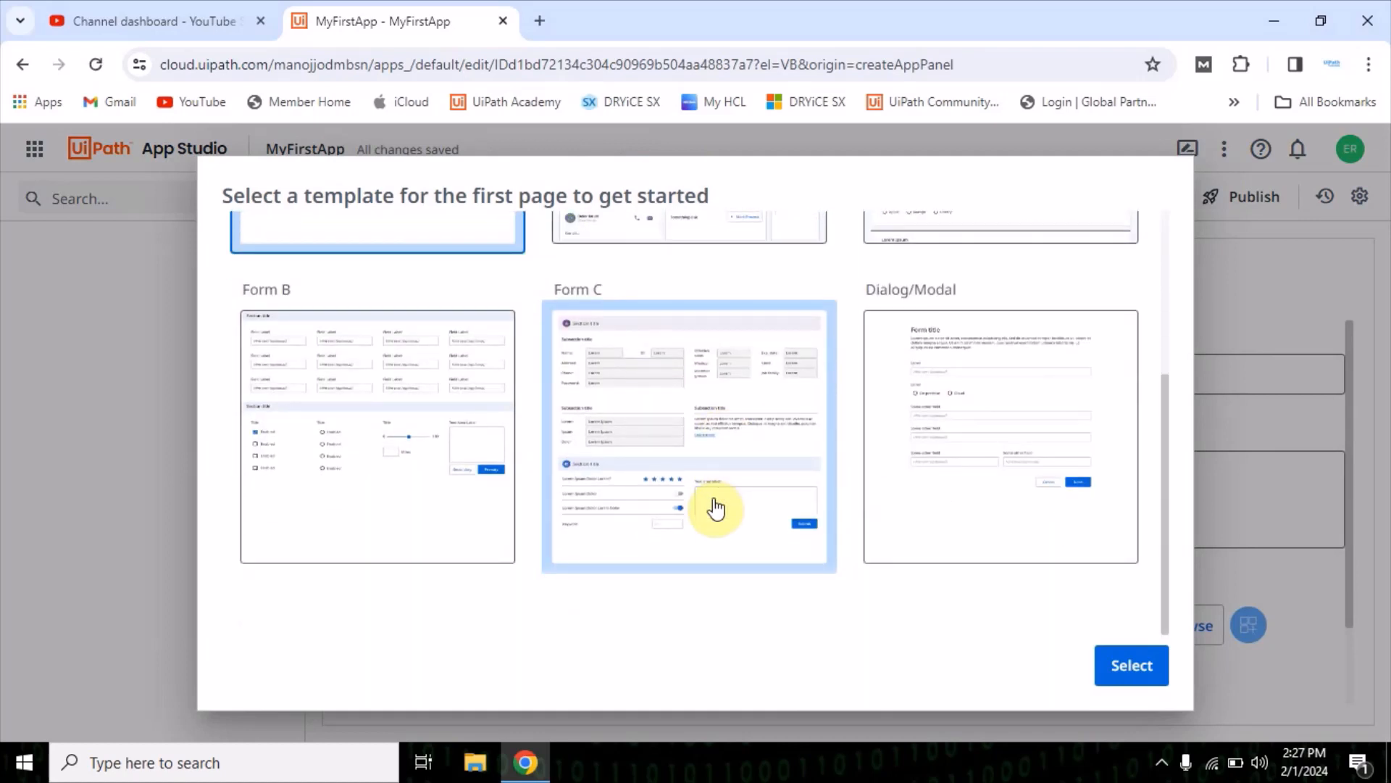
scroll(716, 509, "up", 4)
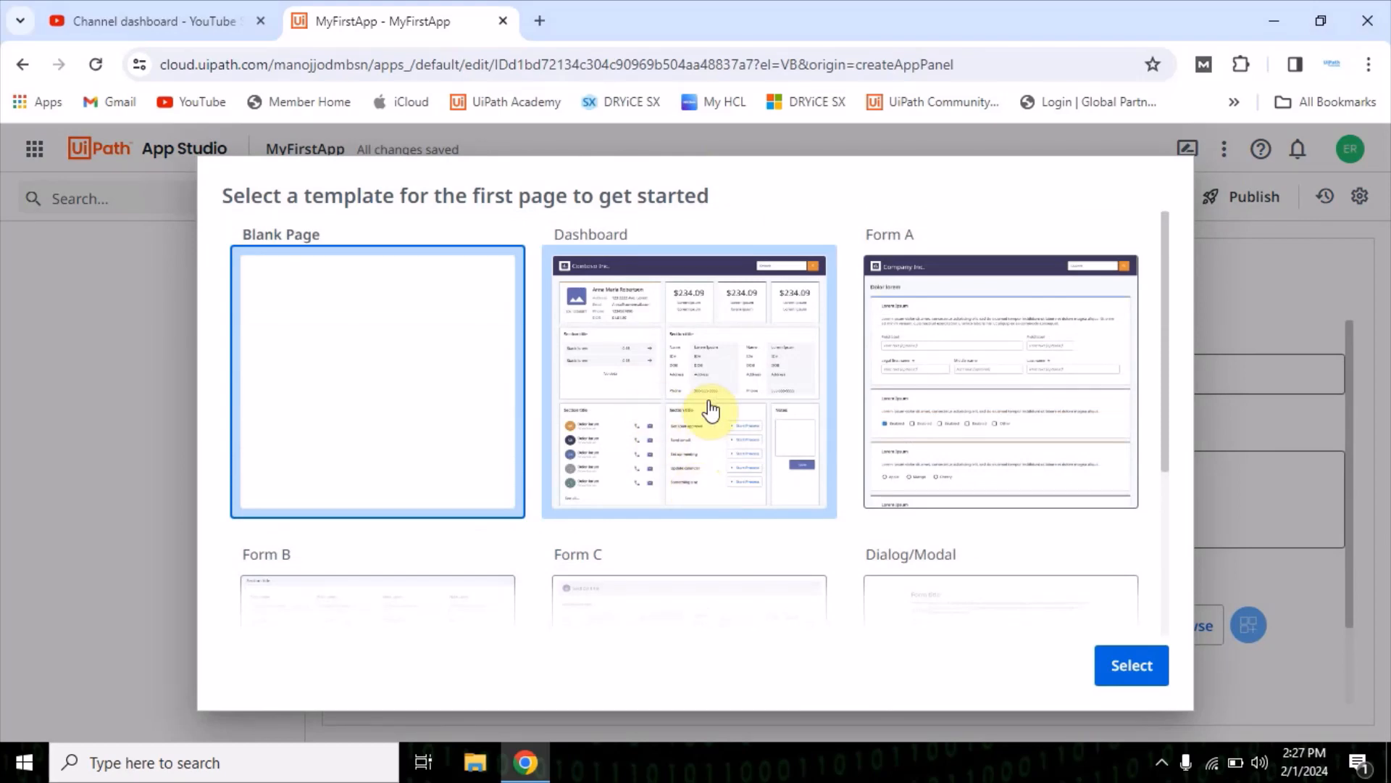
scroll(739, 513, "down", 4)
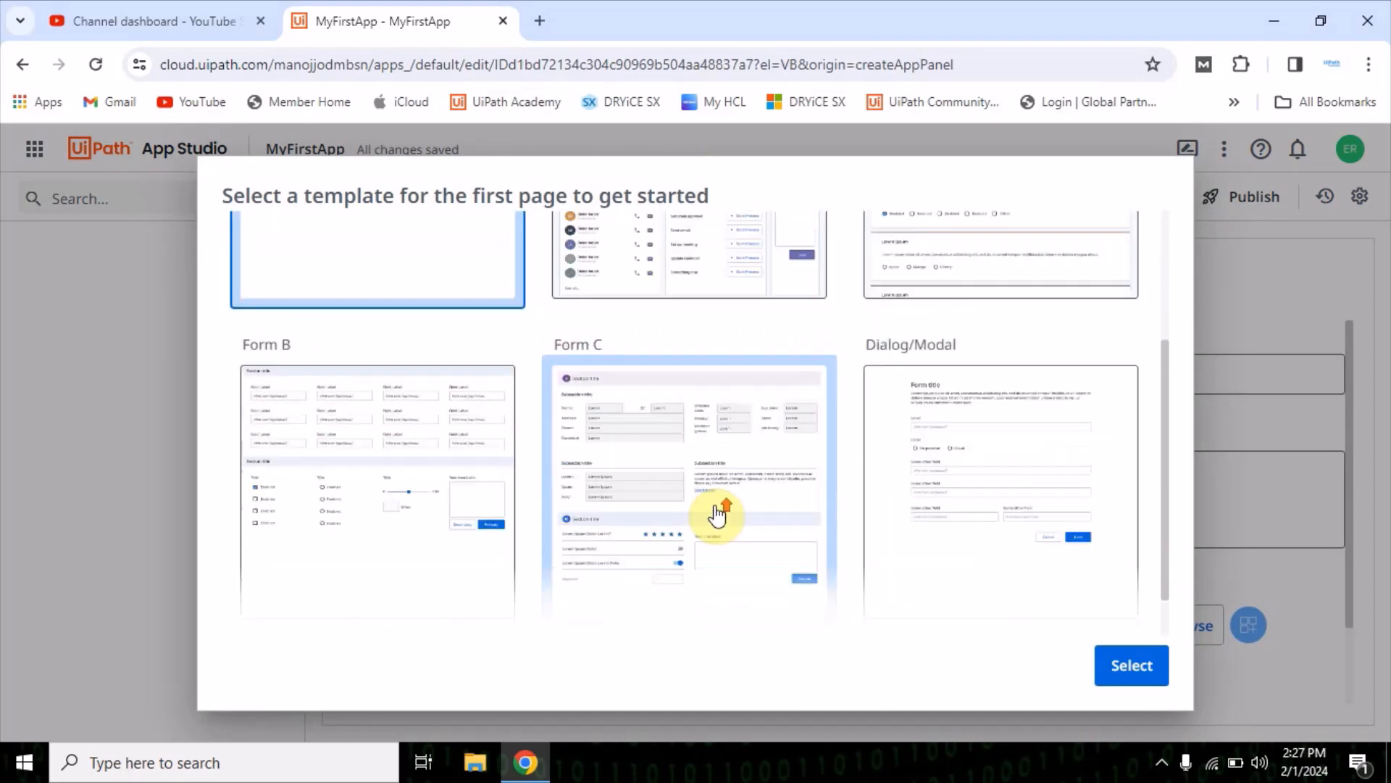
scroll(710, 509, "up", 4)
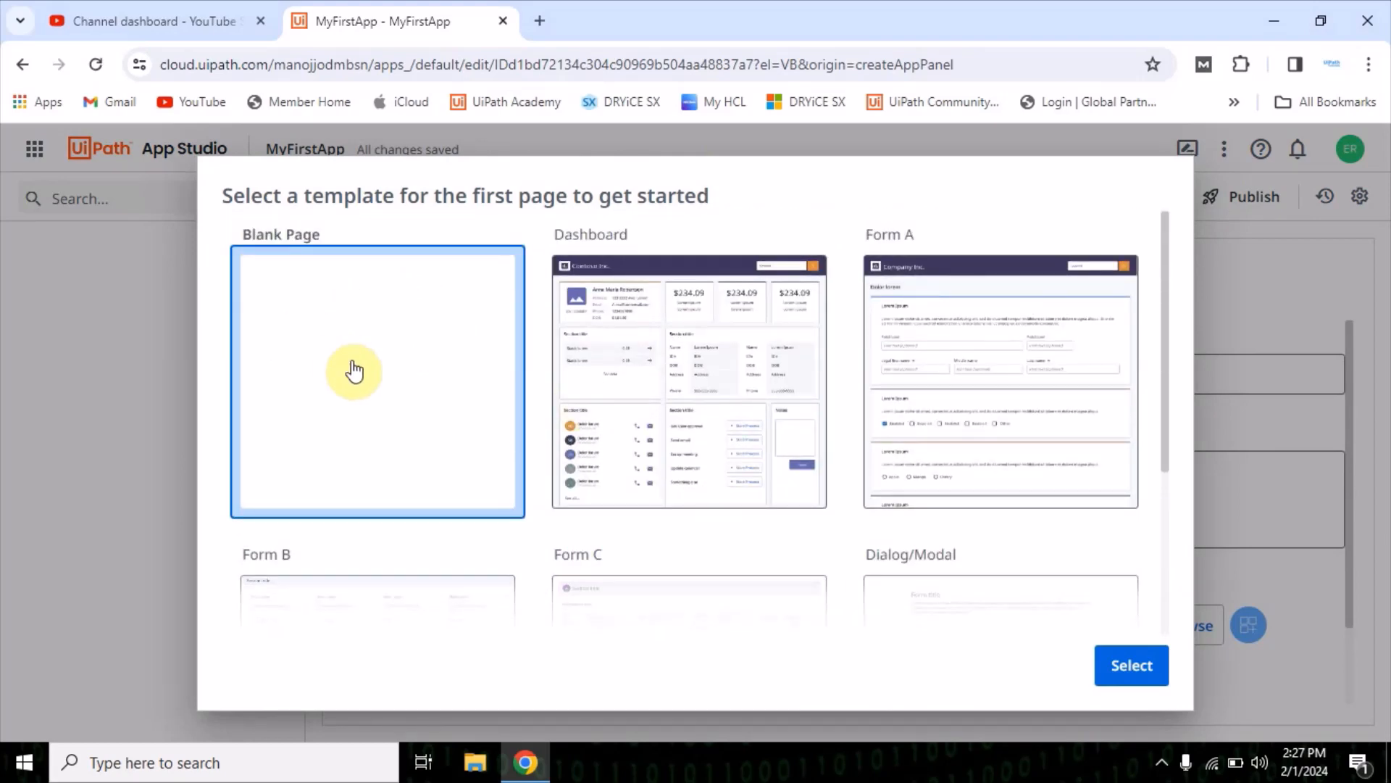
left_click(1123, 666)
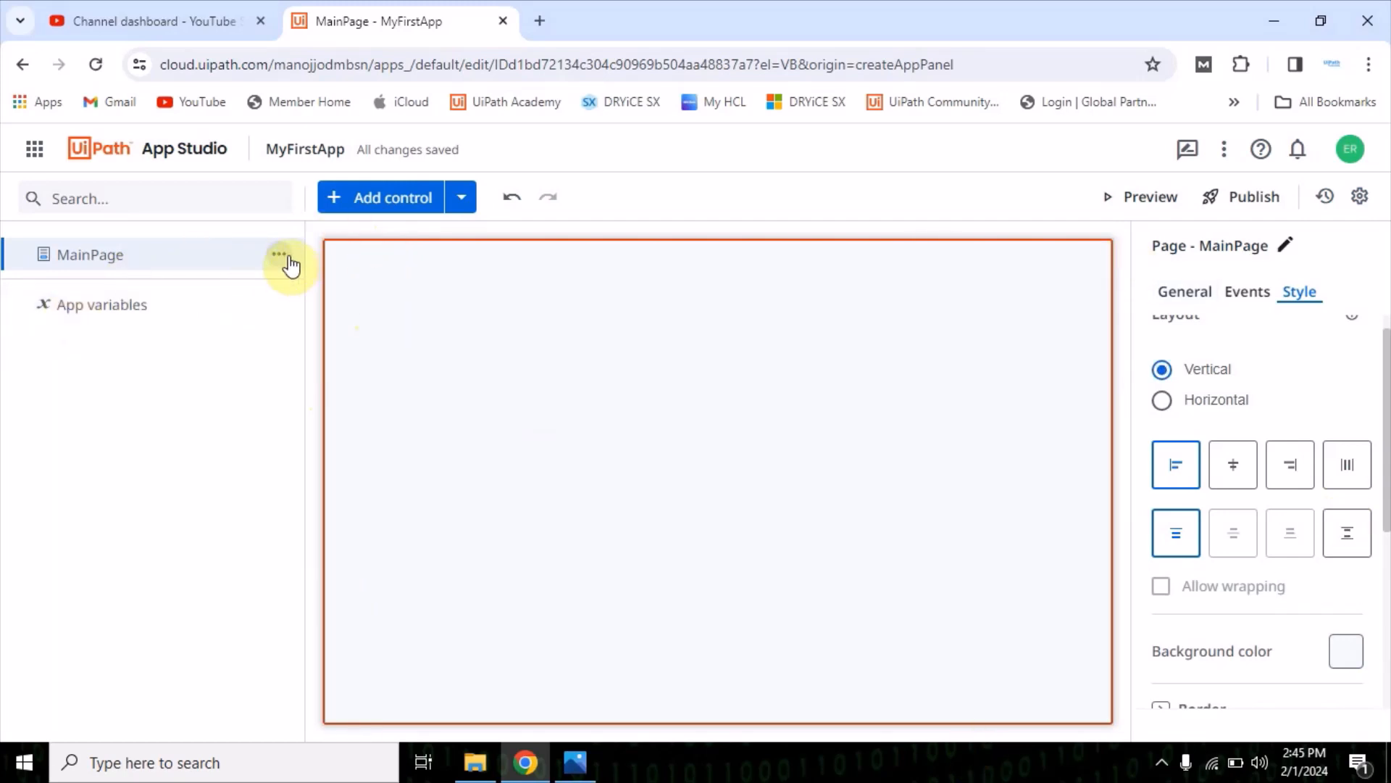
left_click(275, 255)
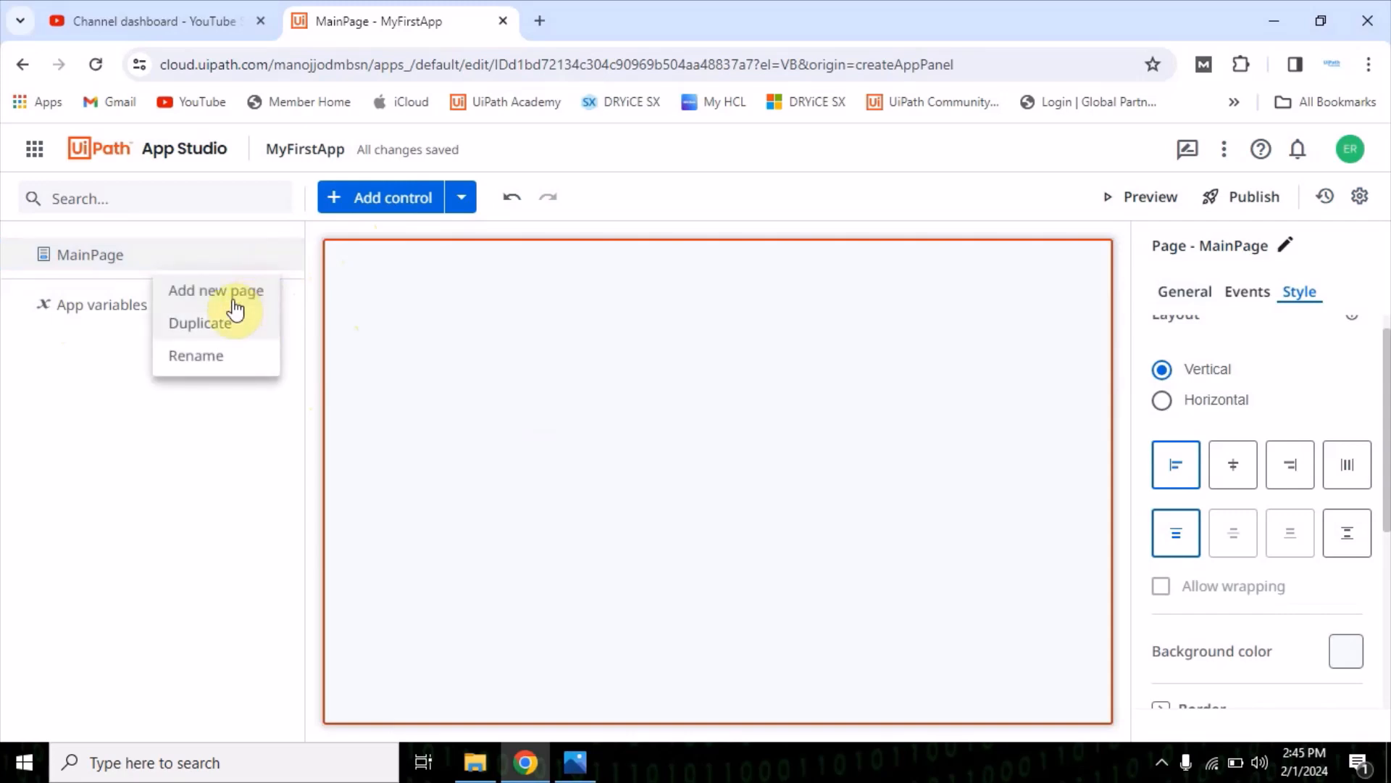
left_click(207, 365)
left_click(140, 394)
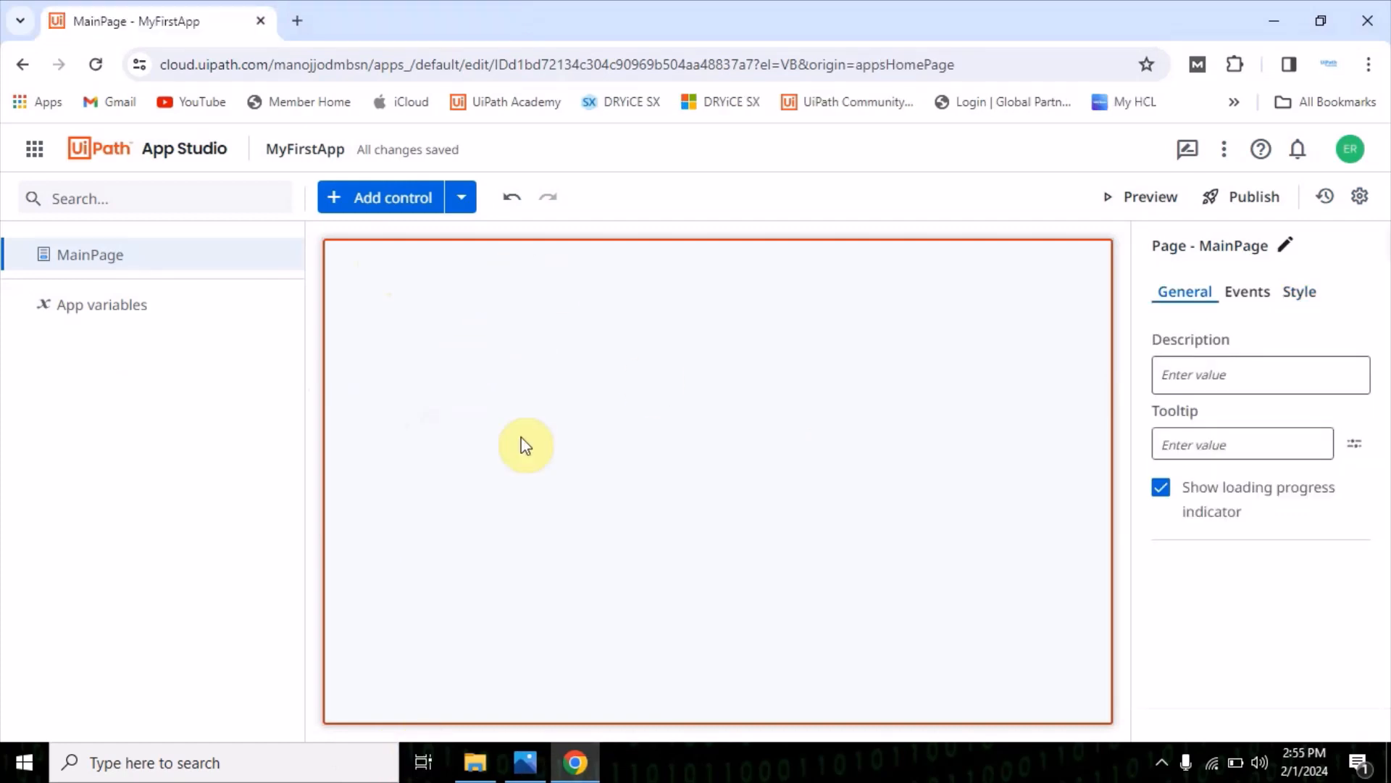
Examine the element types that can be added to the app and the Input, Display, Containers and Icons control categories
left_click(461, 206)
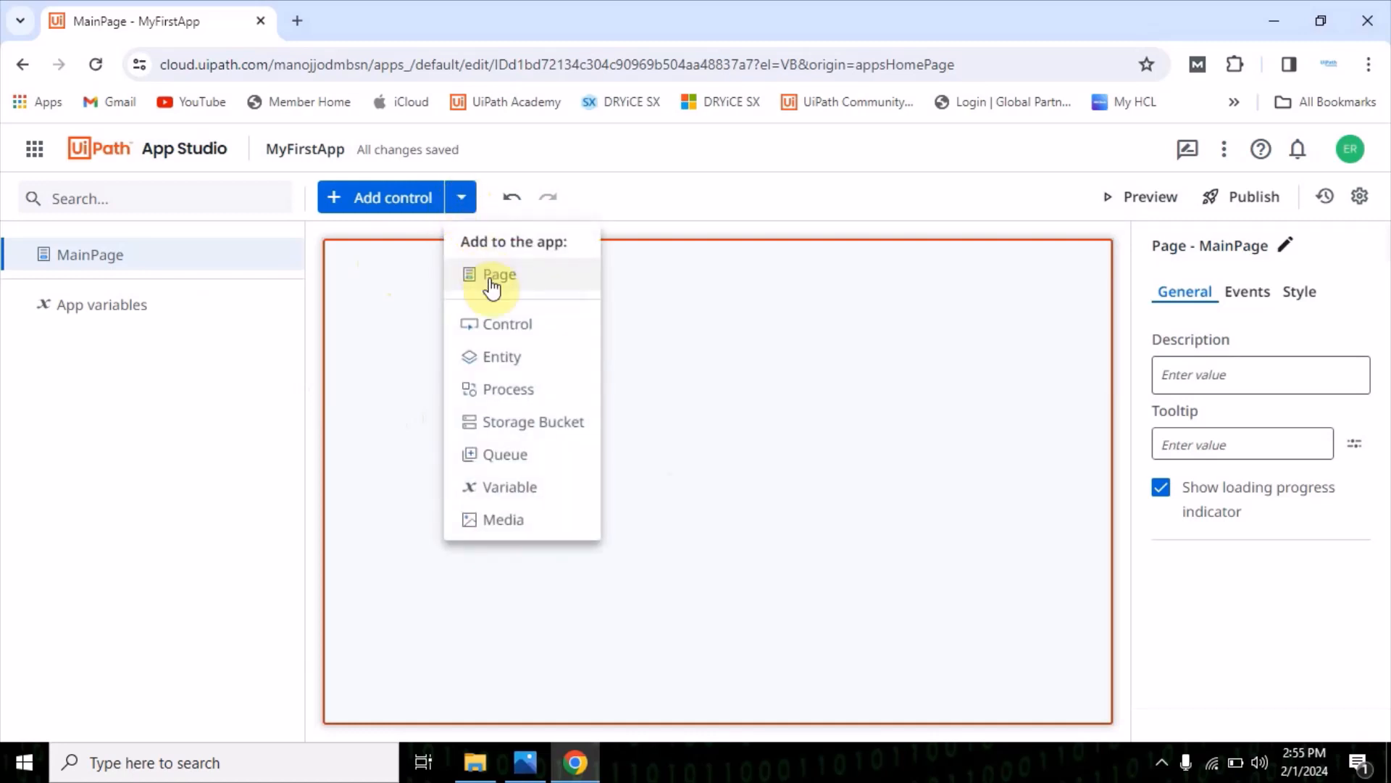
left_click(379, 295)
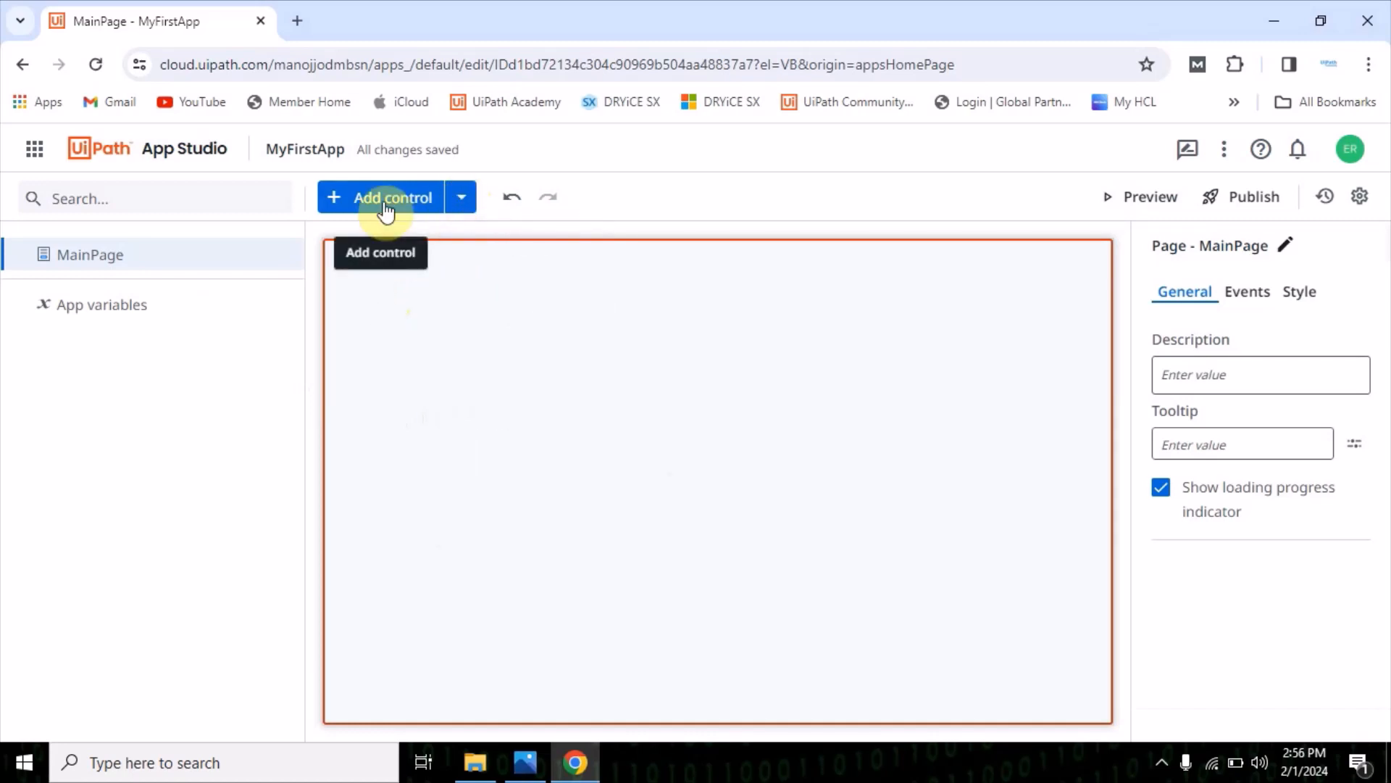
left_click(375, 207)
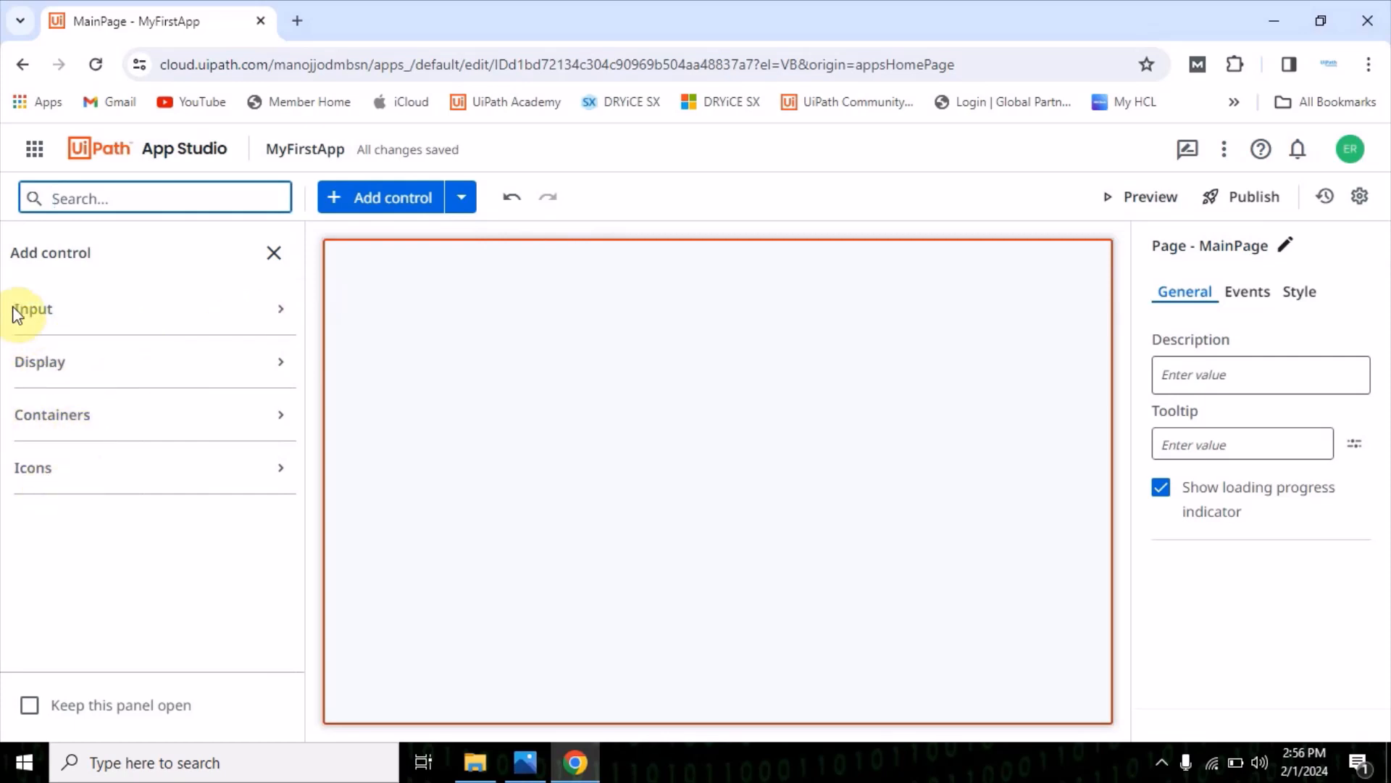
left_click(276, 319)
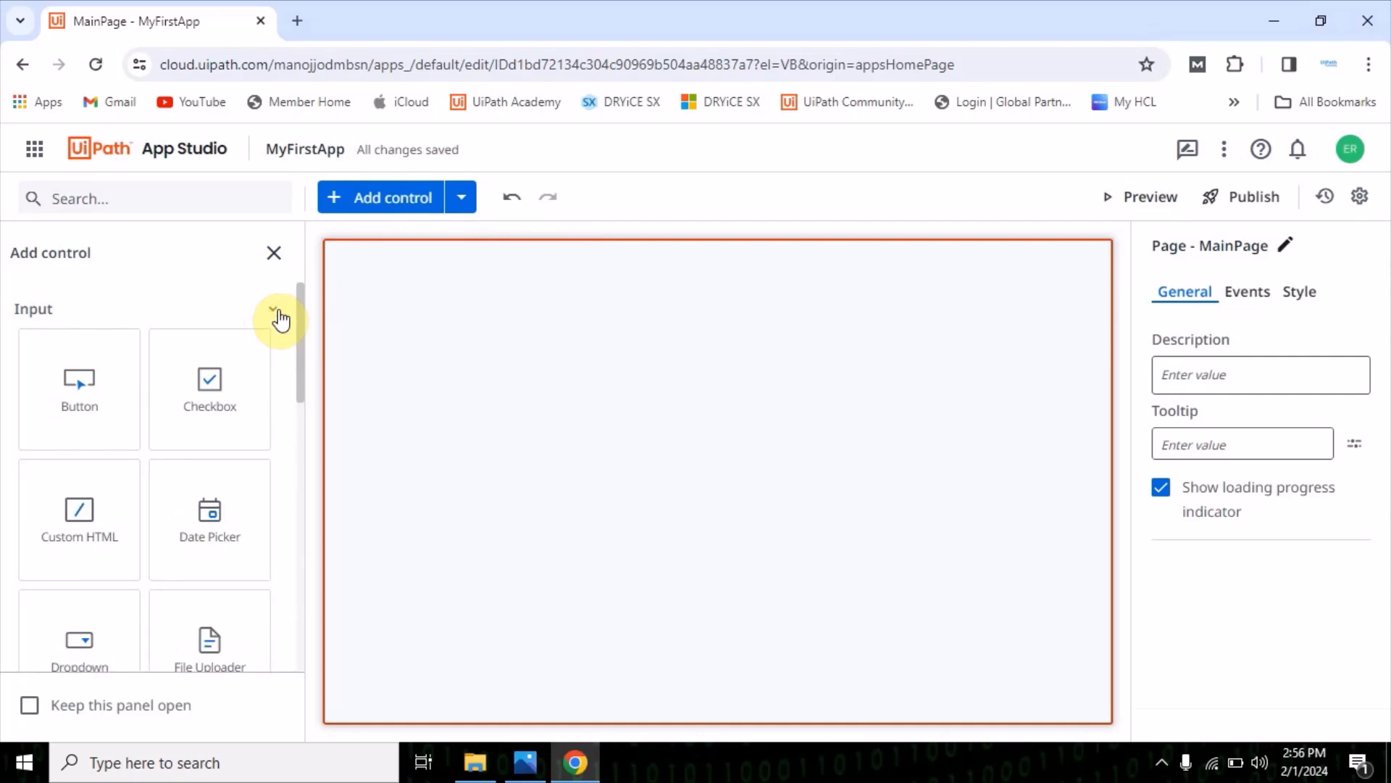
left_click(281, 319)
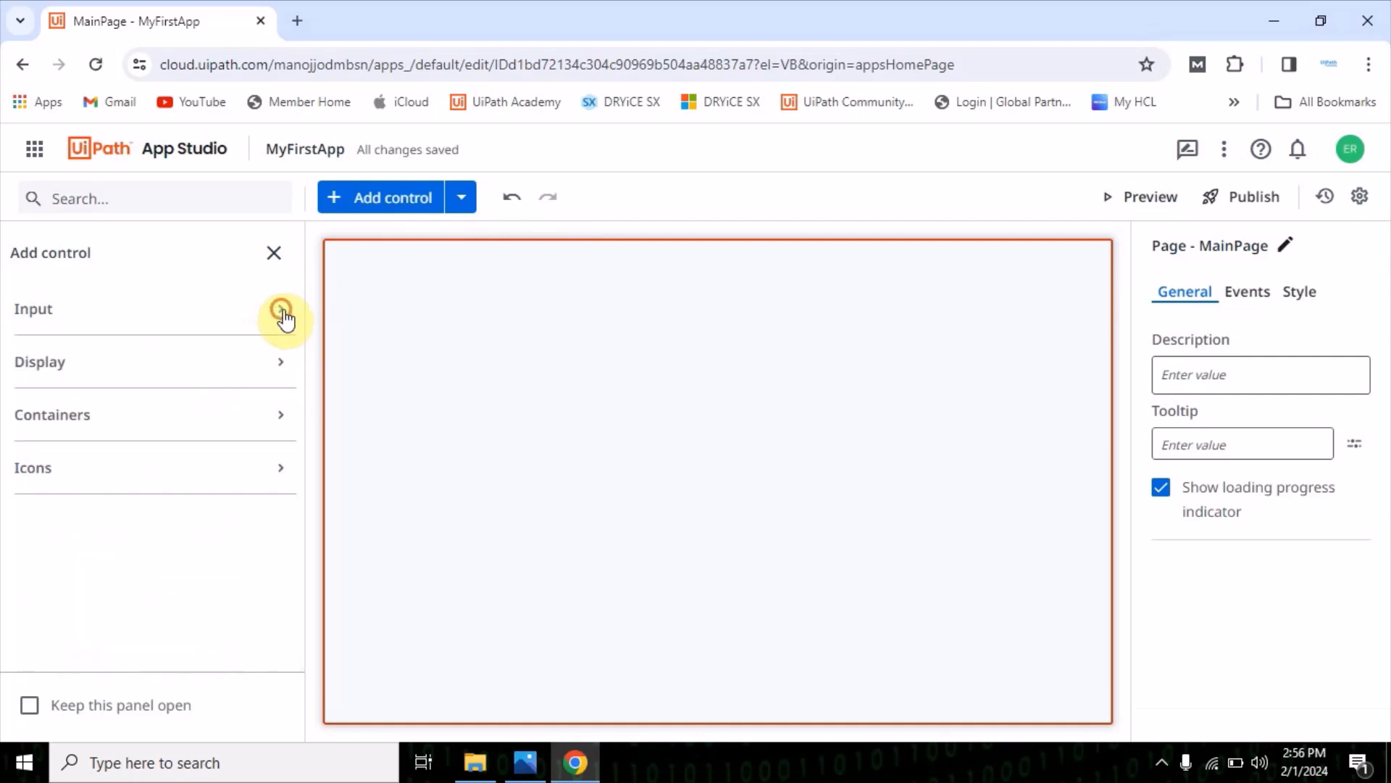
left_click(282, 366)
left_click(278, 367)
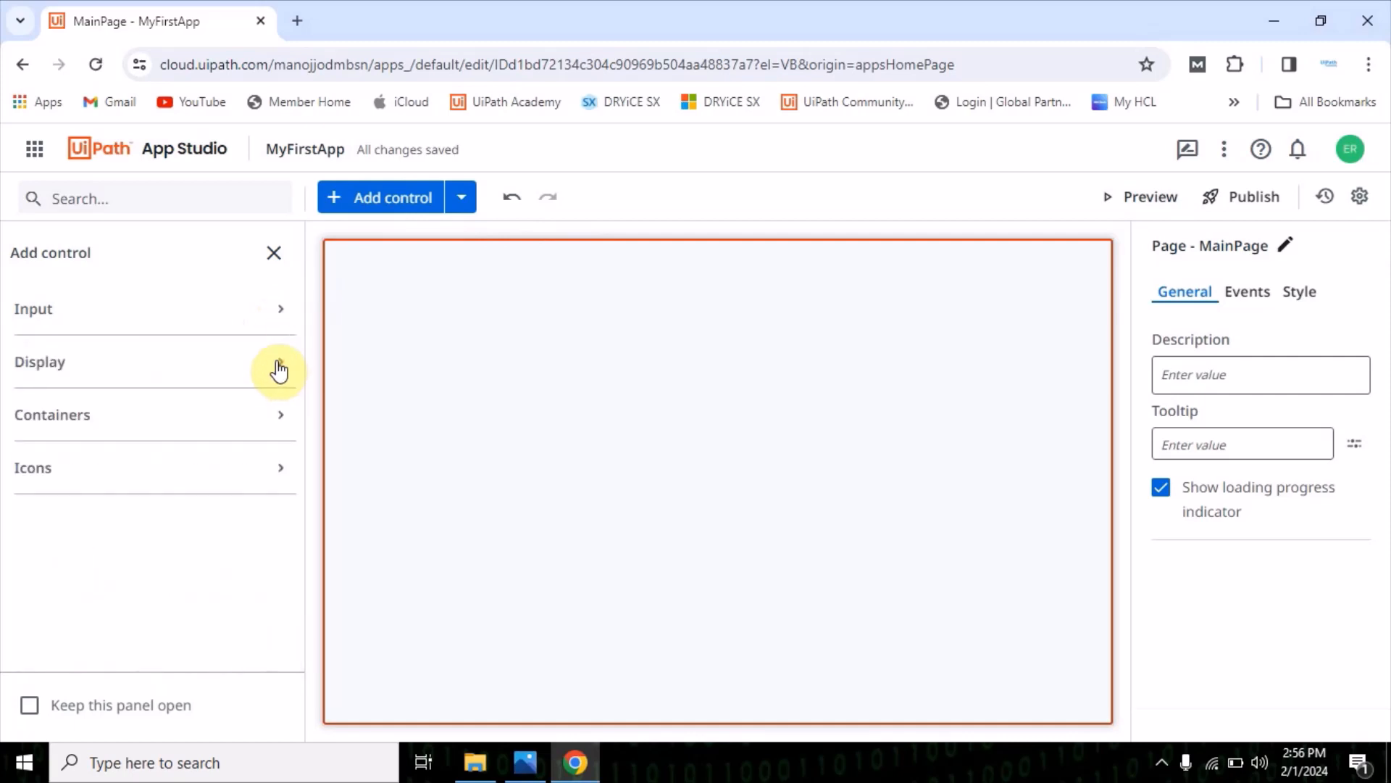
left_click(274, 426)
left_click(274, 428)
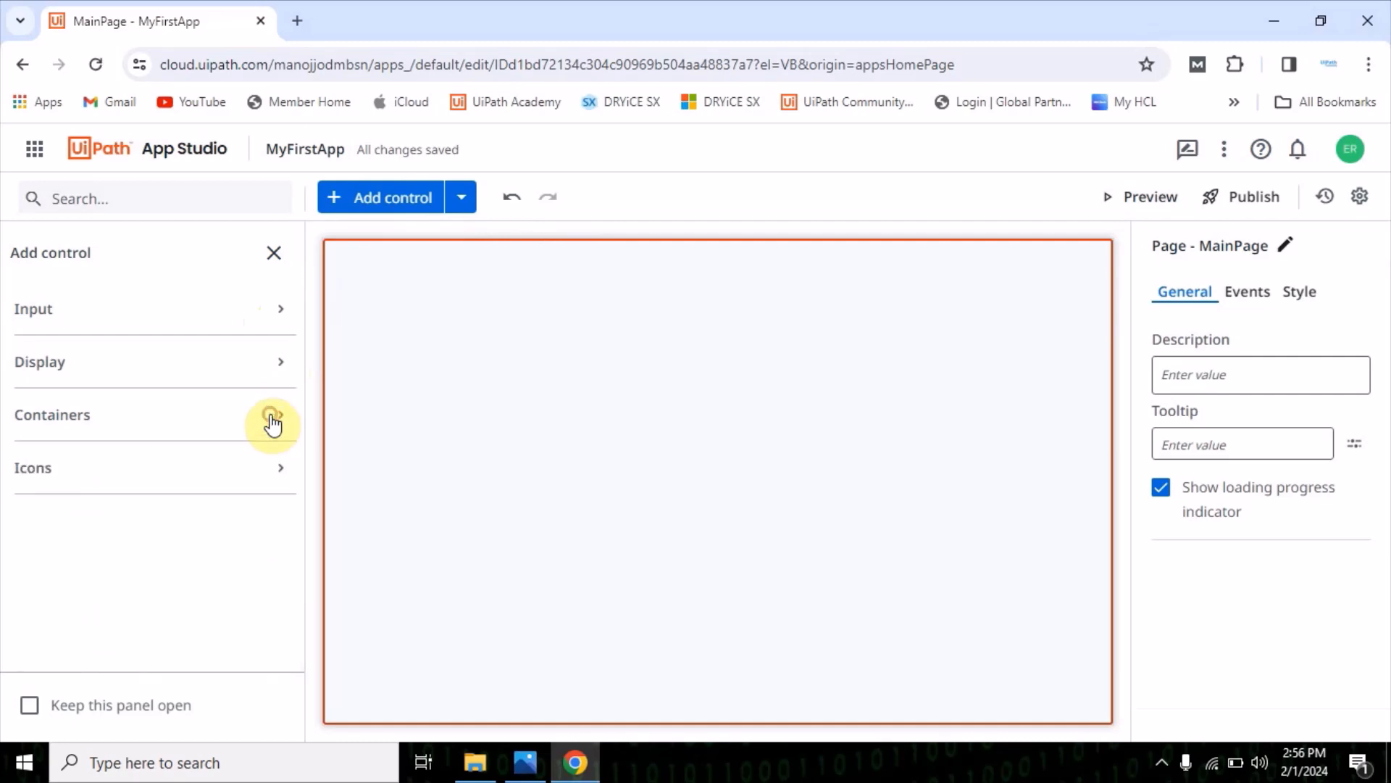
left_click(277, 469)
left_click(277, 469)
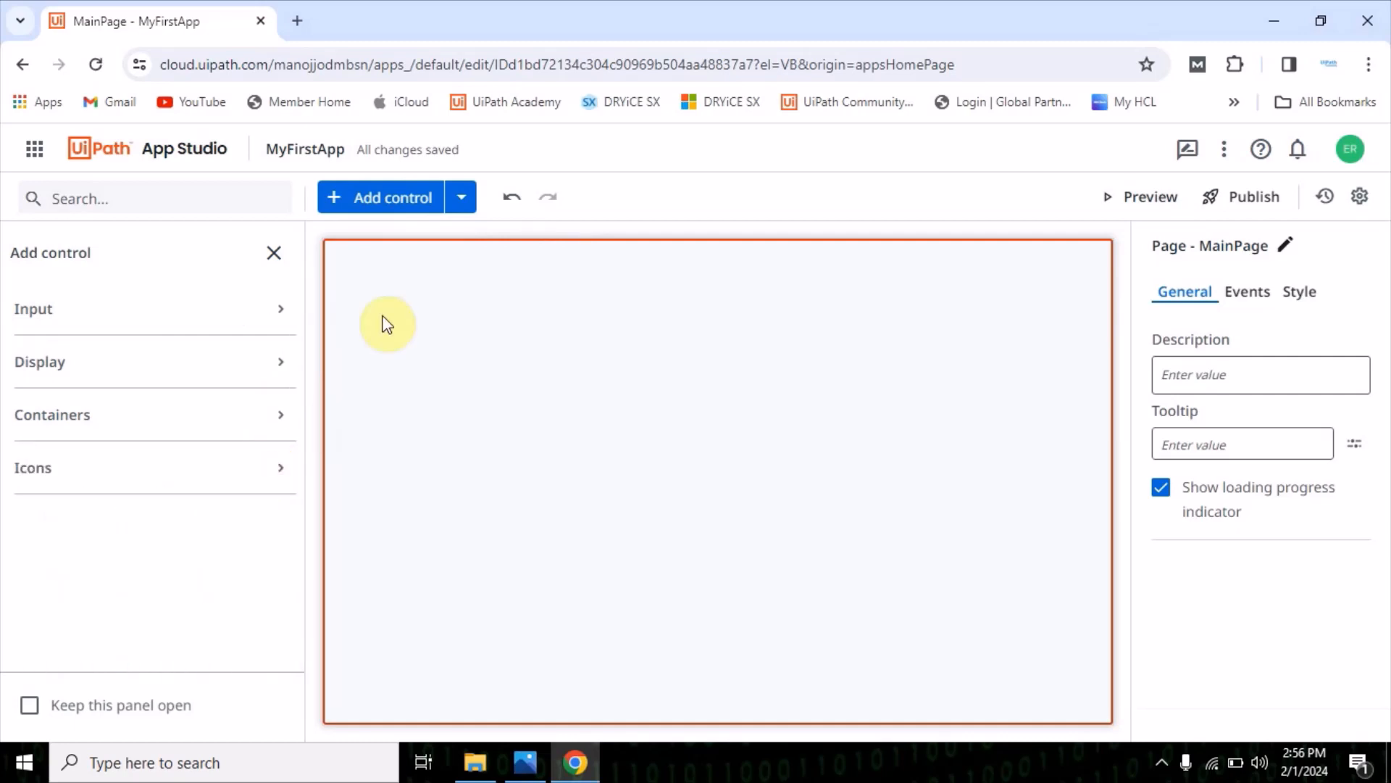
left_click(460, 203)
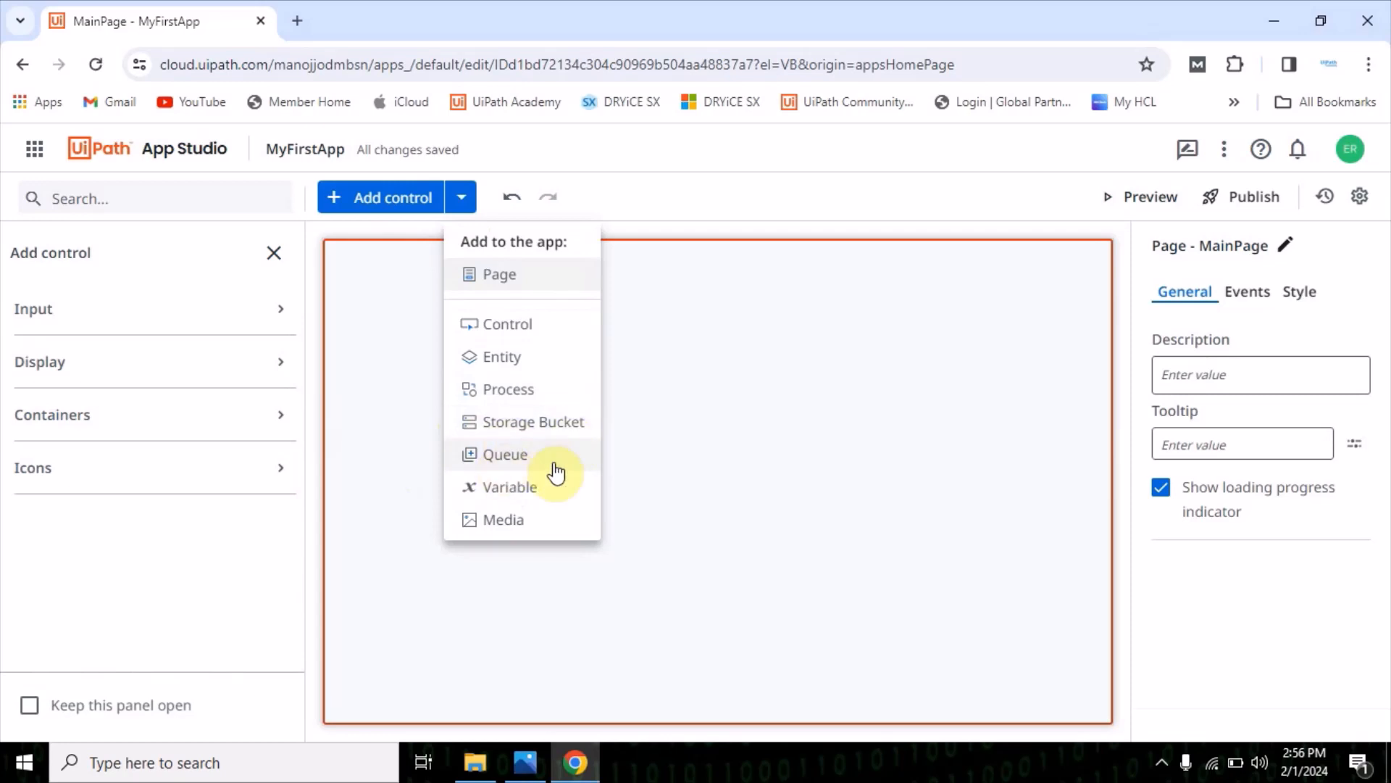
left_click(742, 402)
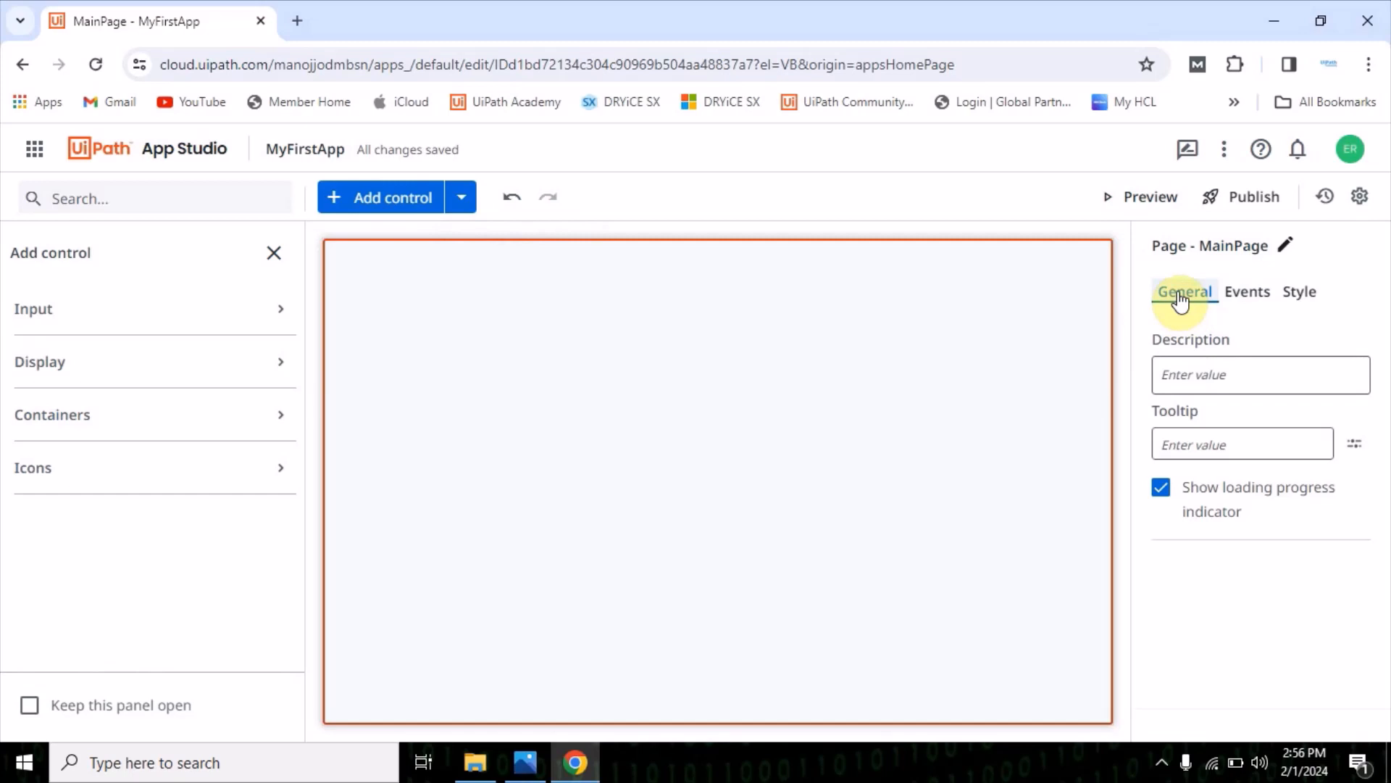
Examine MainPage's general, event and style properties, including the loading progress indicator, layout, border and font options
left_click(1248, 293)
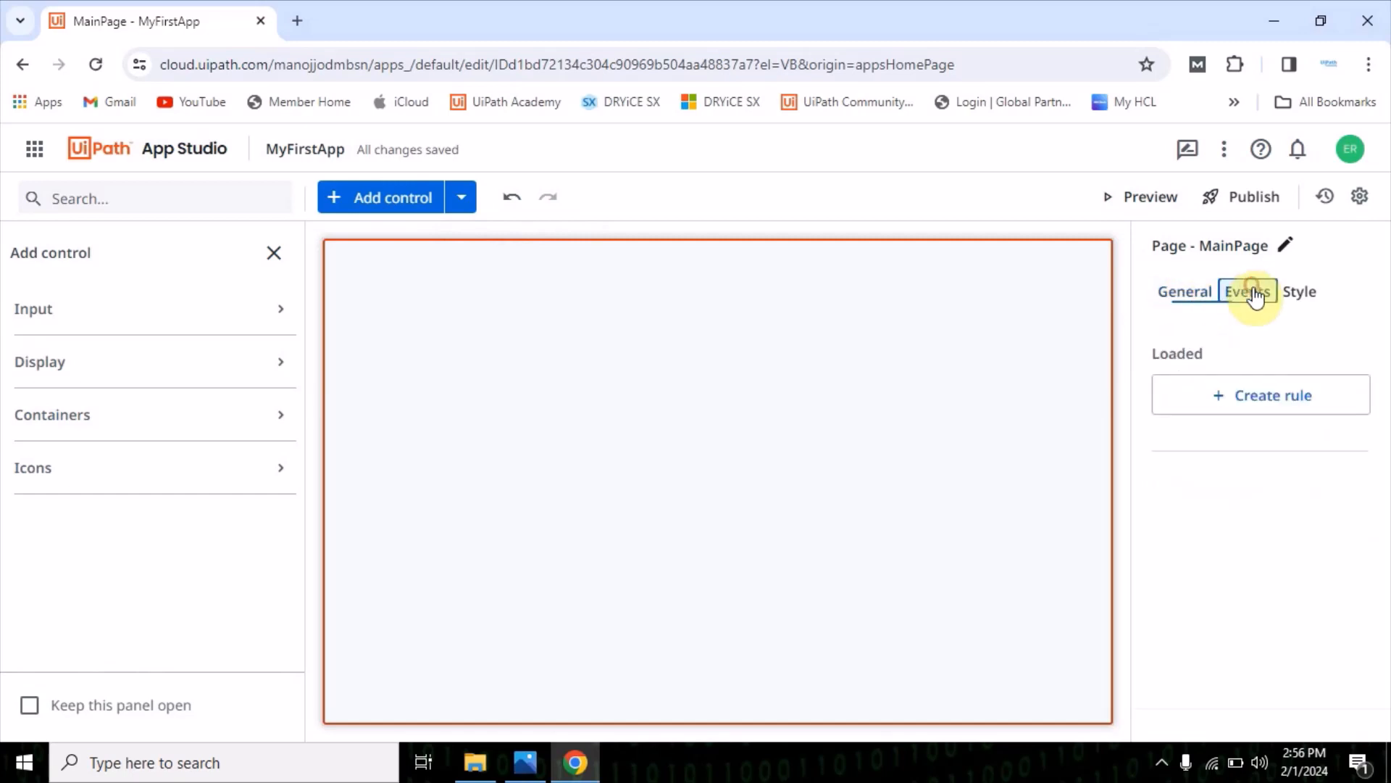
left_click(1298, 293)
left_click(1160, 308)
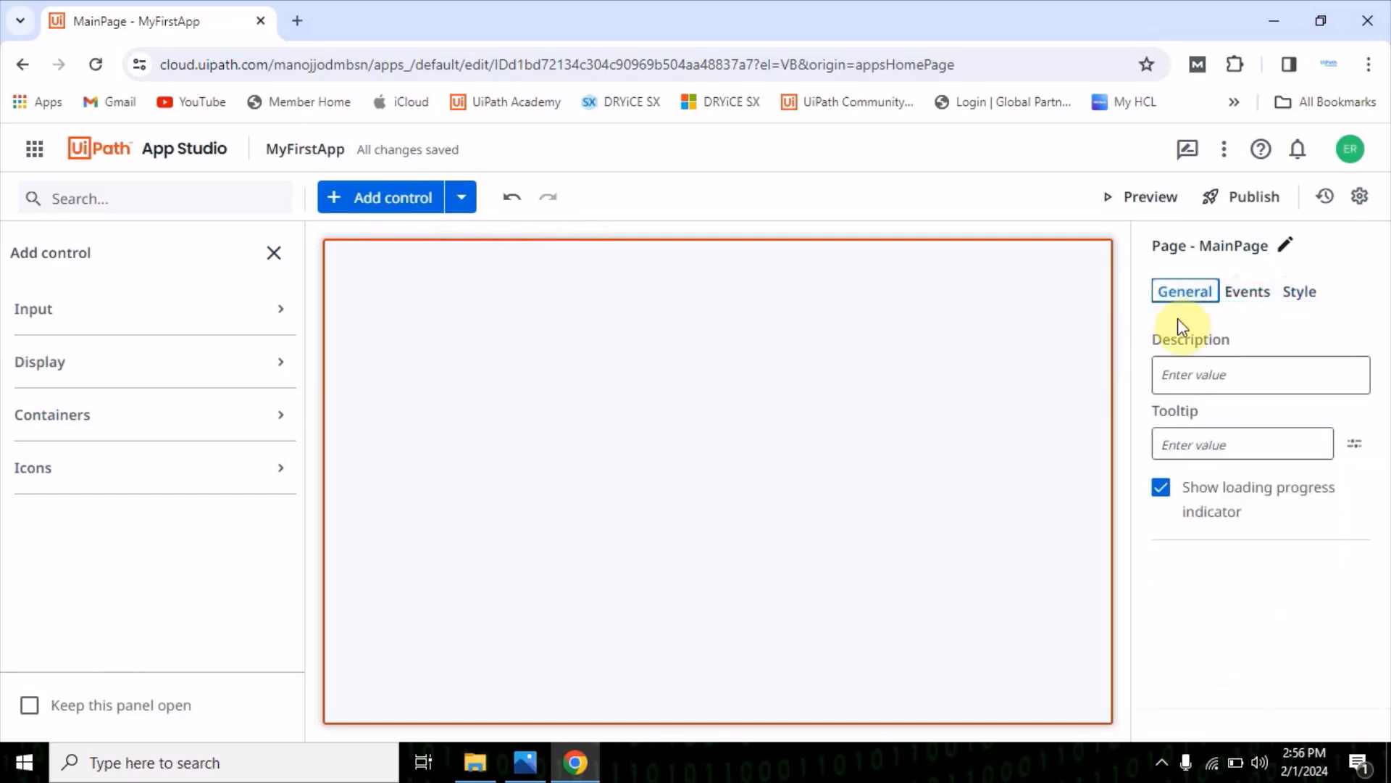
left_click(1184, 376)
left_click(1207, 441)
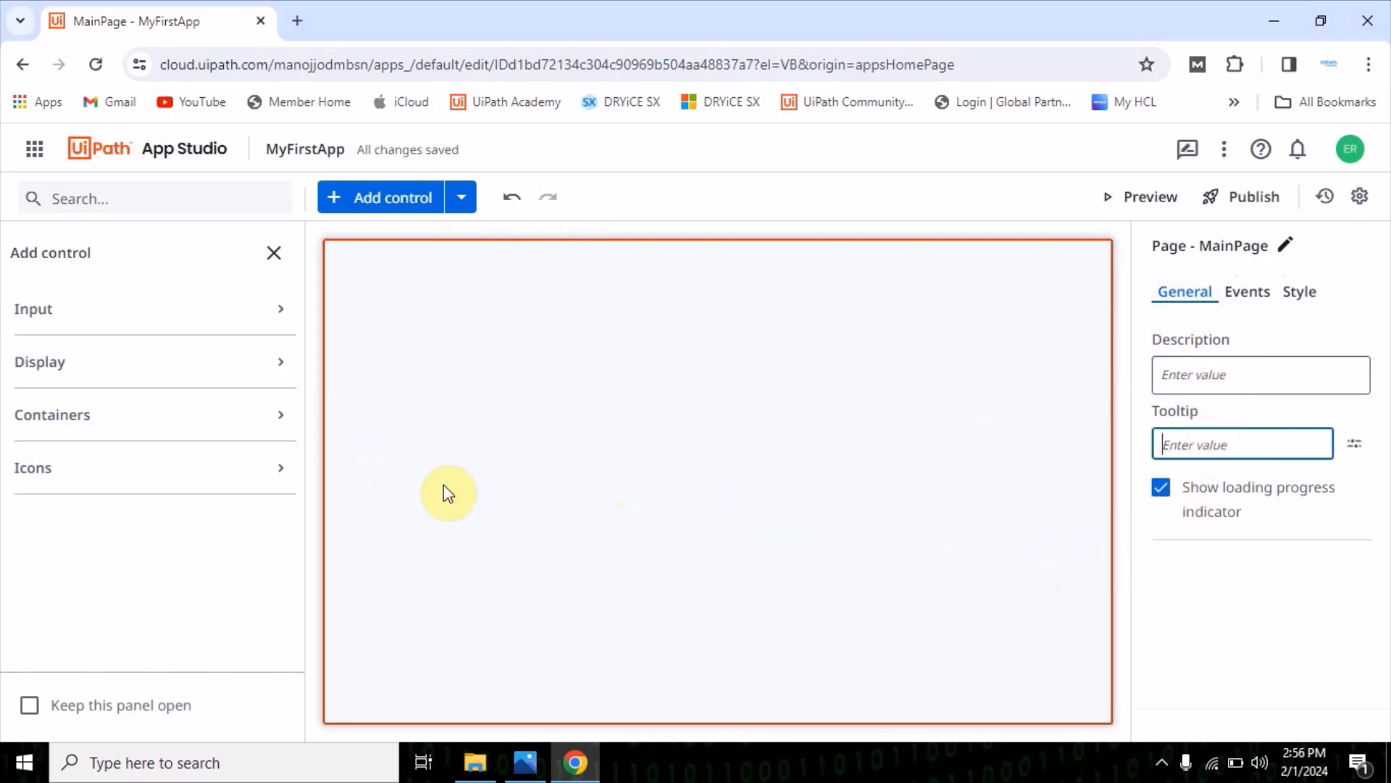
left_click(1162, 494)
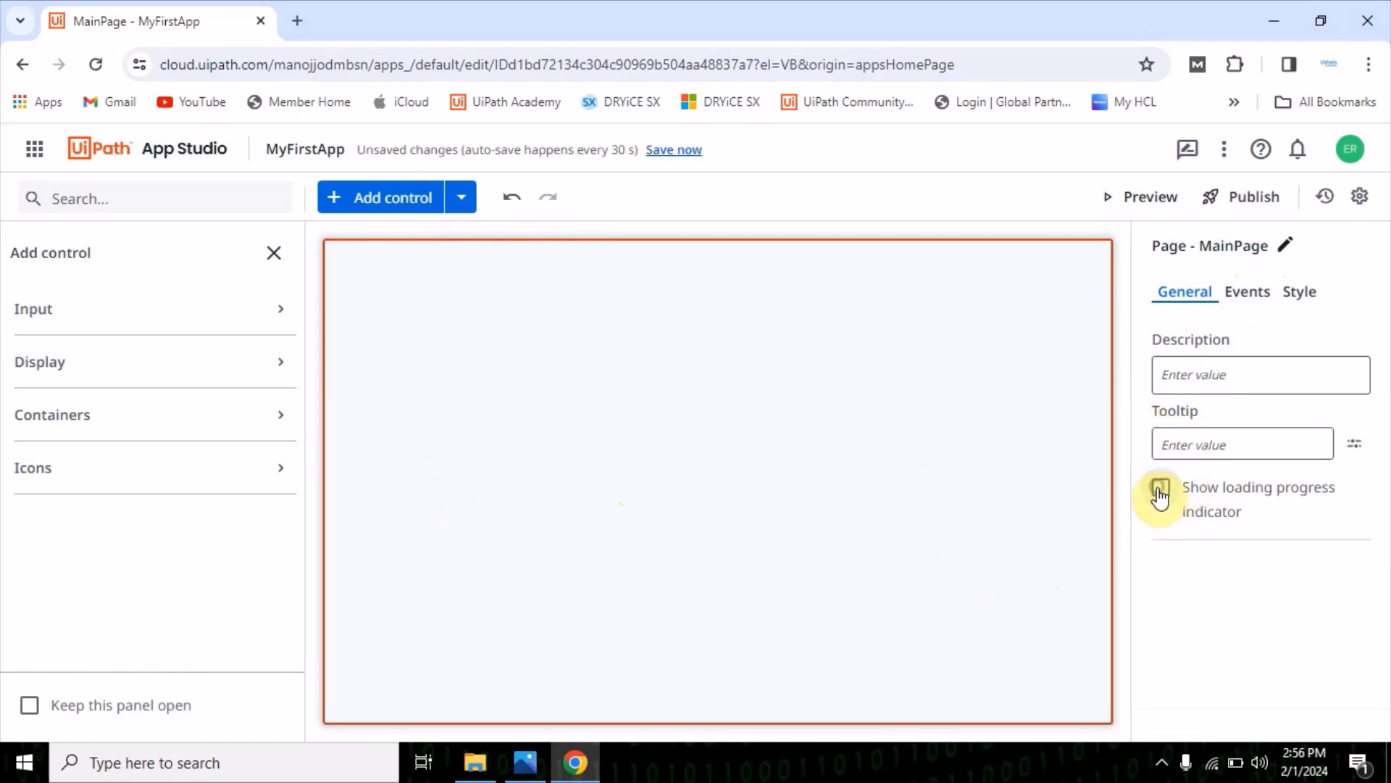
left_click(1161, 494)
left_click(1248, 291)
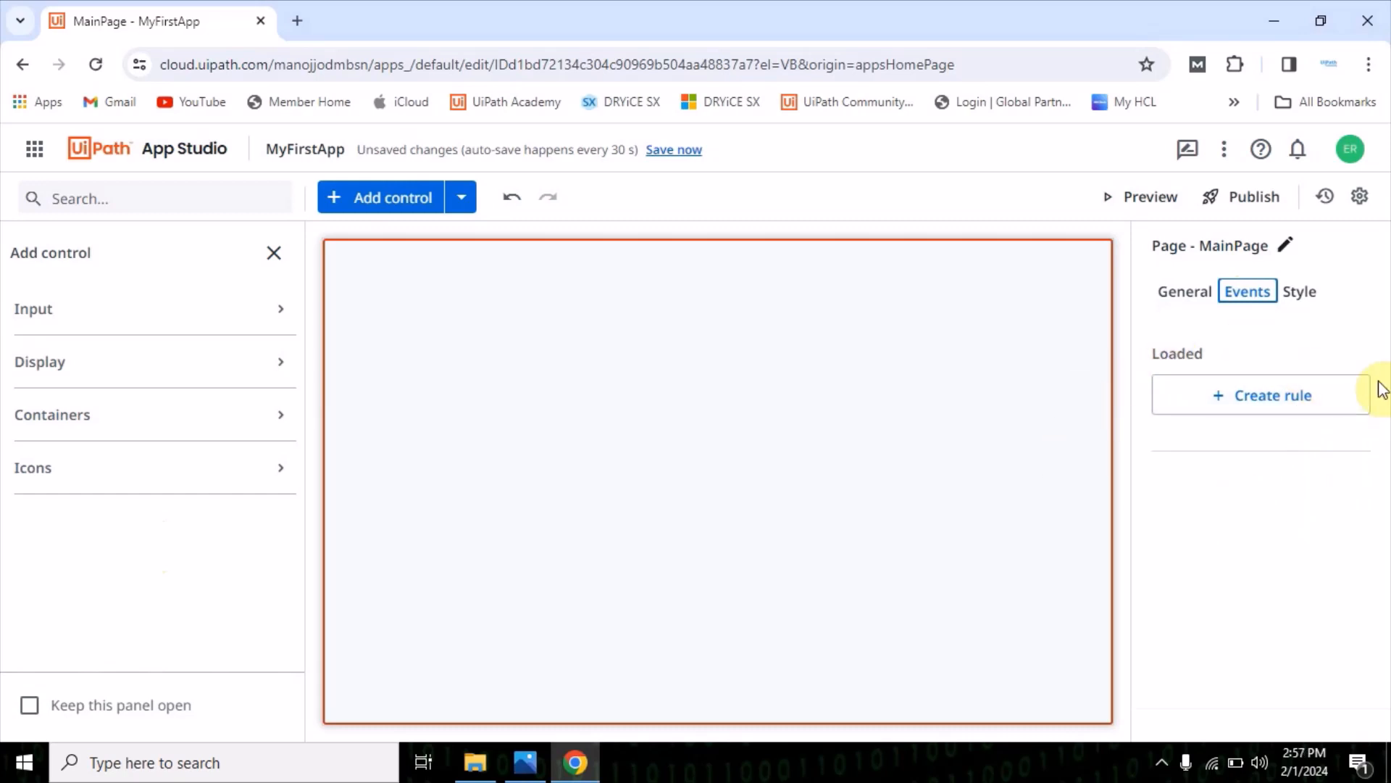
left_click(1299, 294)
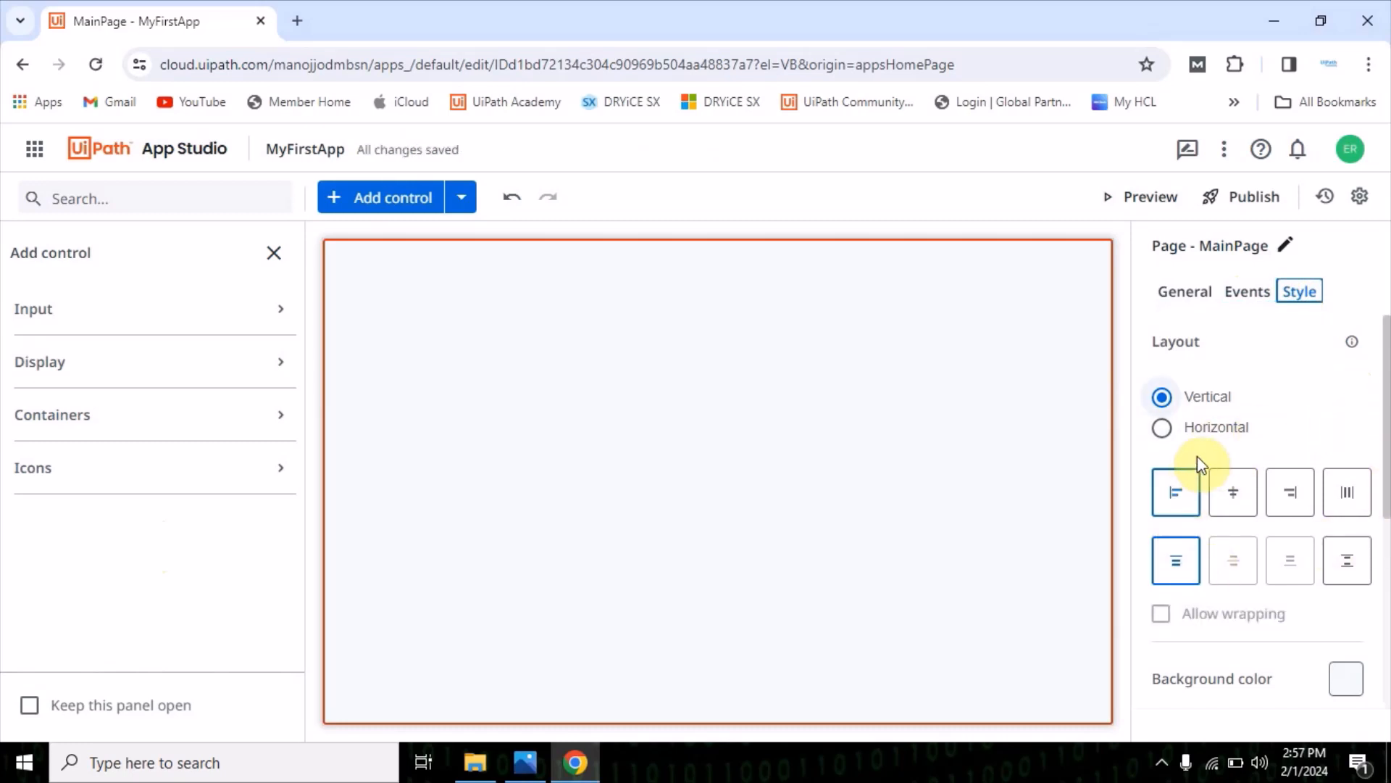
scroll(1210, 567, "down", 3)
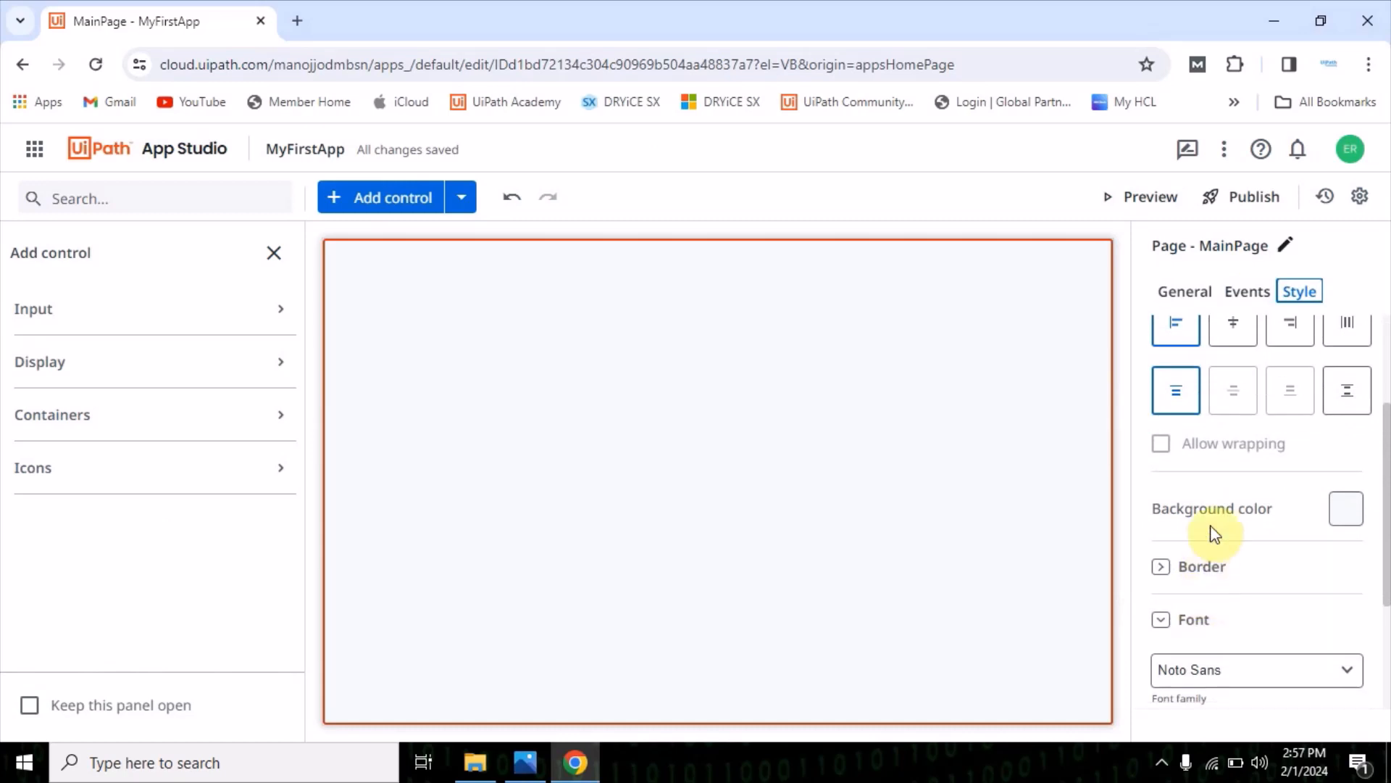
scroll(1232, 579, "down", 3)
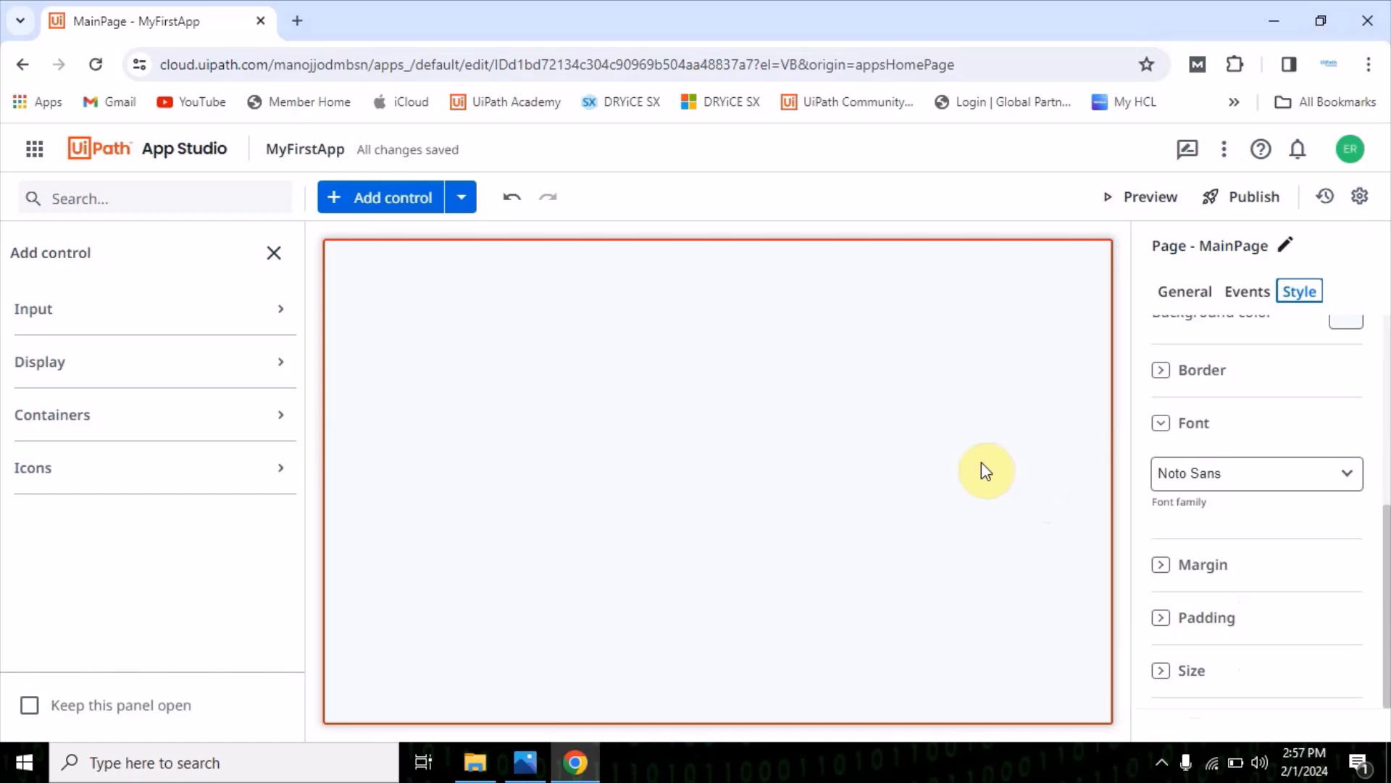
left_click(810, 461)
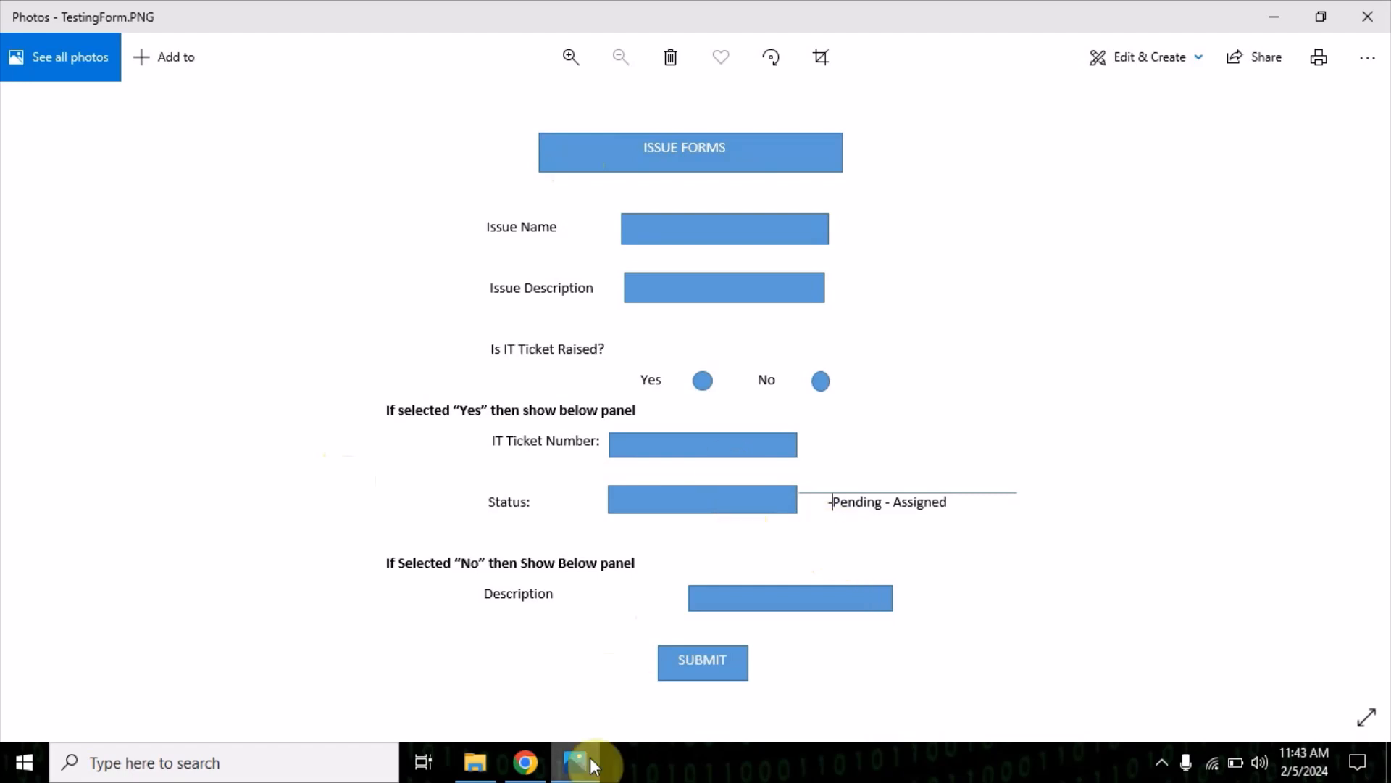
Switch back to App Studio in the browser and set MainPage's background color to blue #3b81b6
left_click(527, 761)
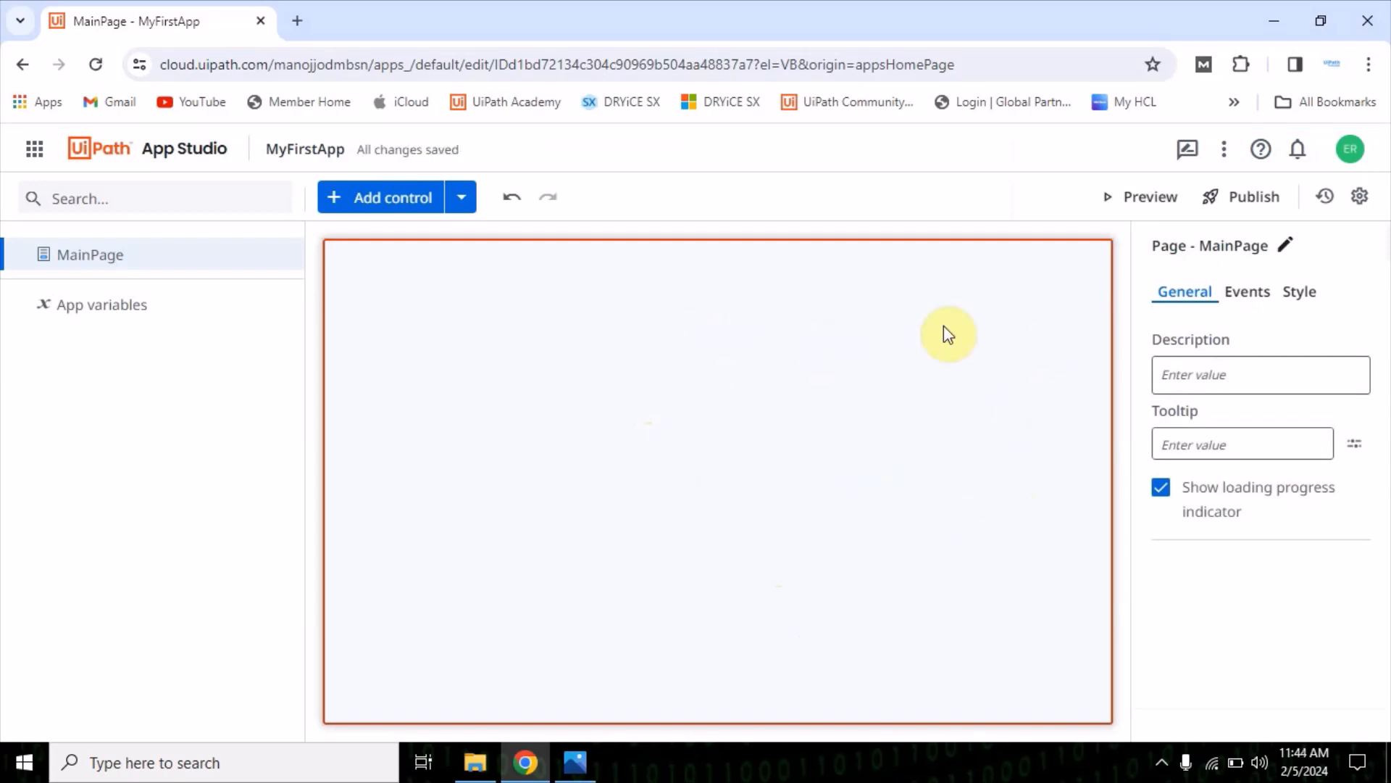
left_click(1300, 293)
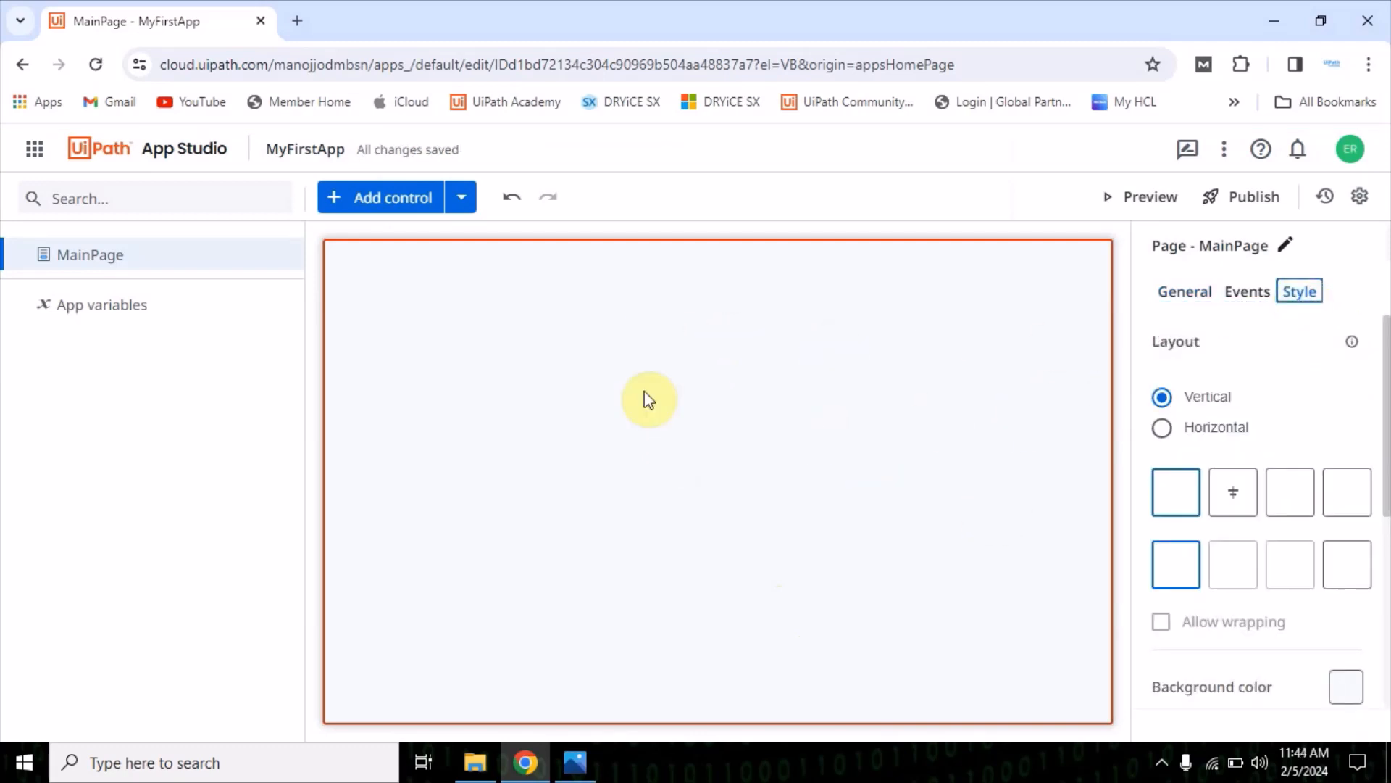
scroll(1297, 680, "down", 2)
left_click(1338, 545)
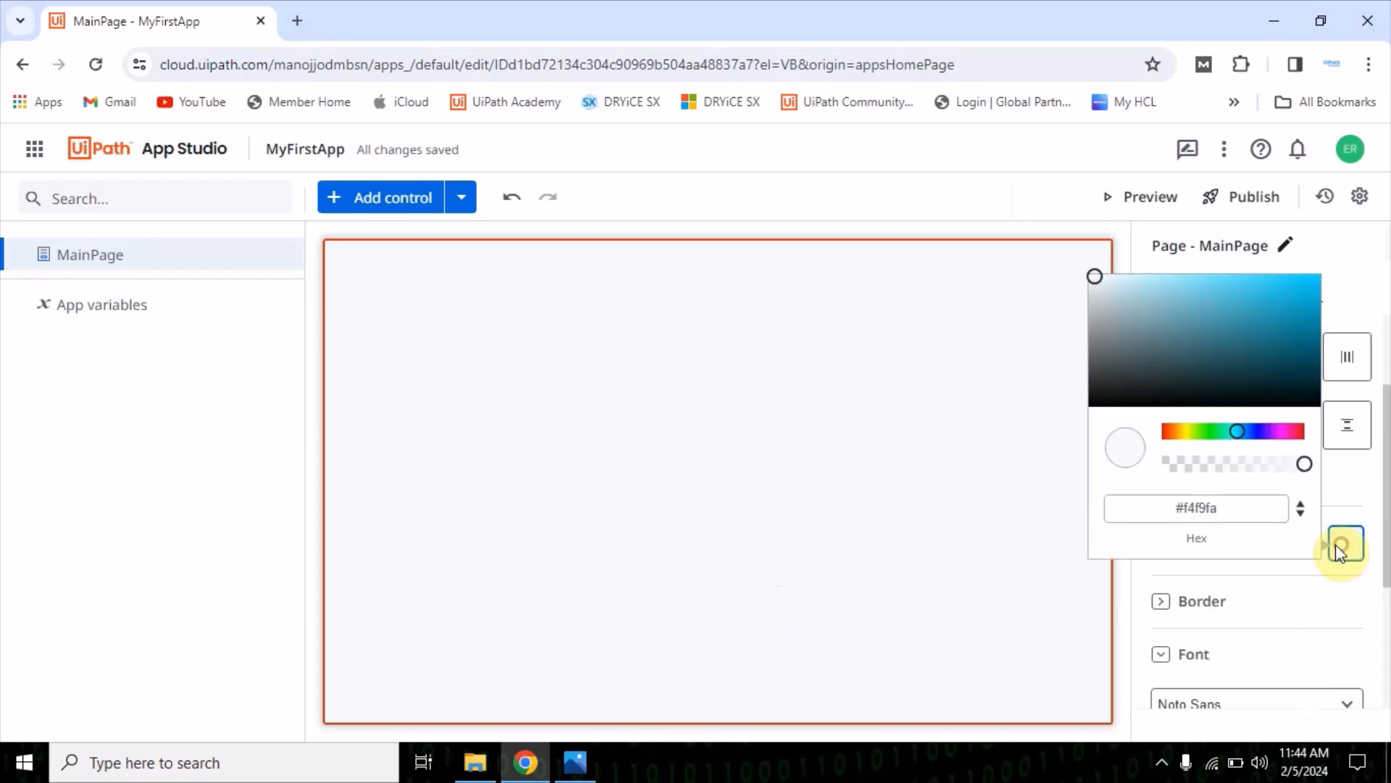
left_click(1182, 284)
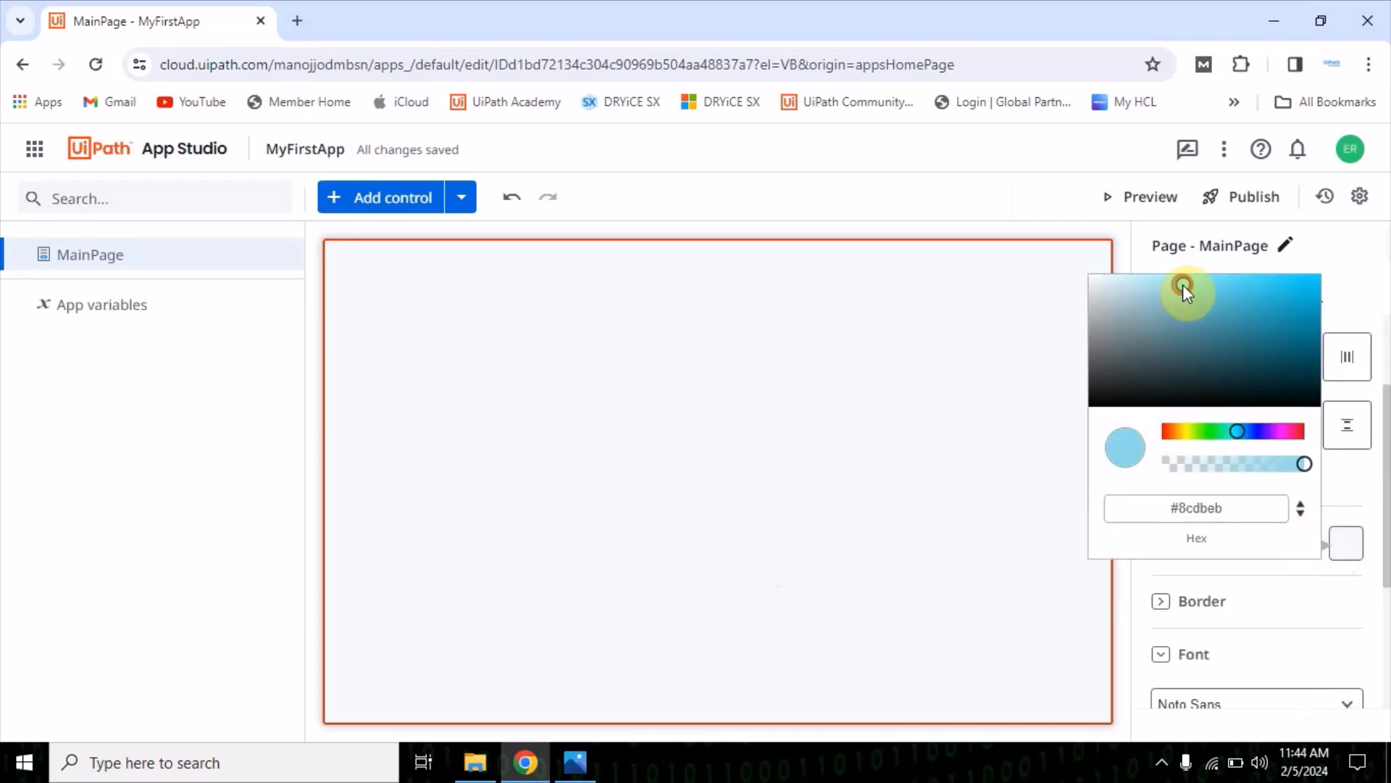
left_click(1145, 289)
left_click(1235, 298)
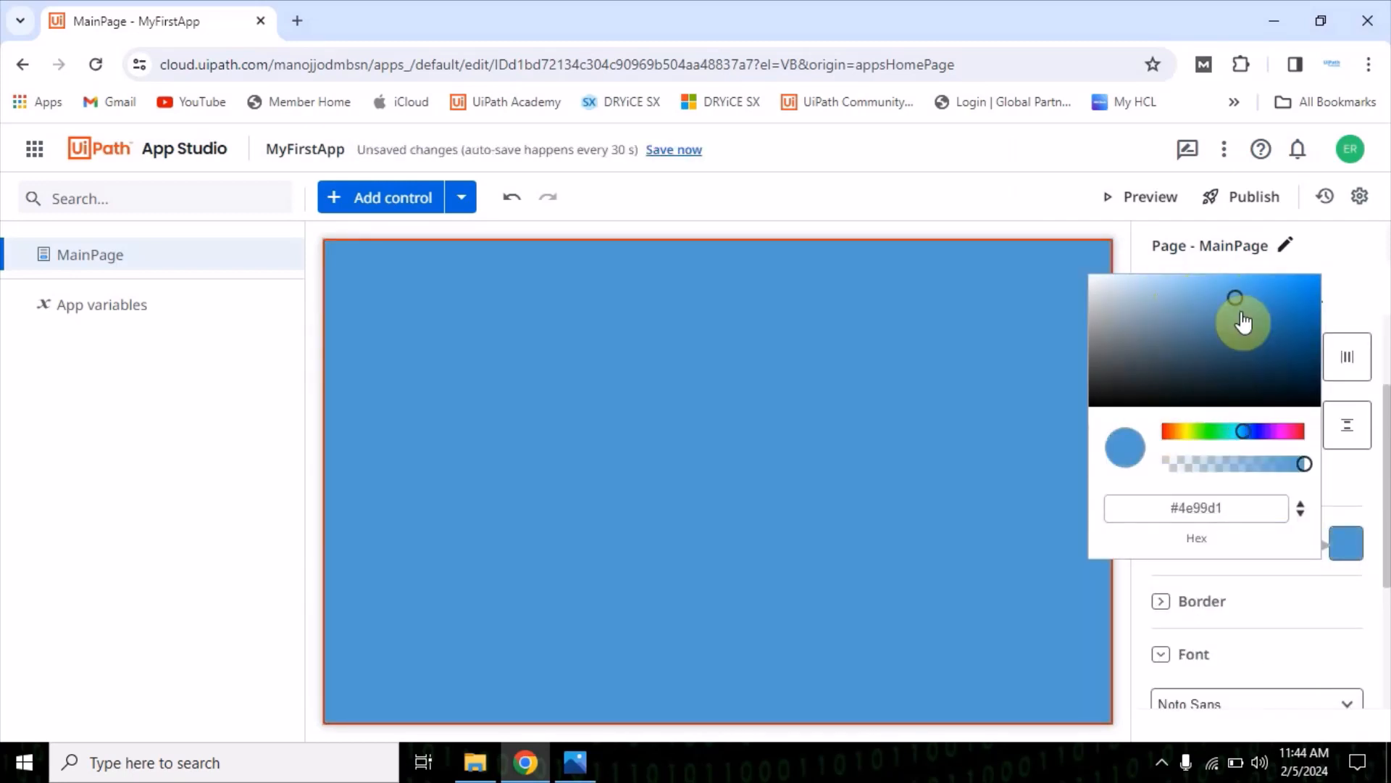
left_click(1246, 311)
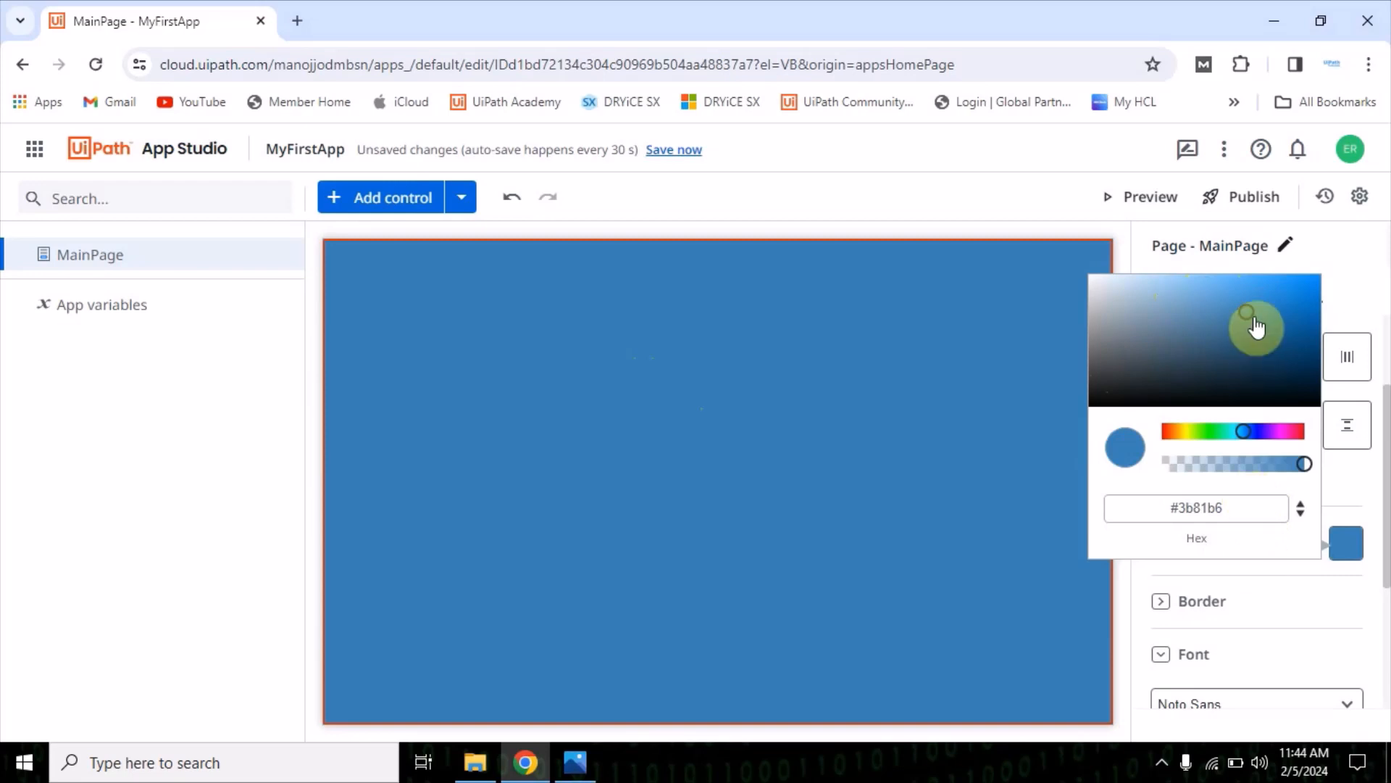
left_click(885, 411)
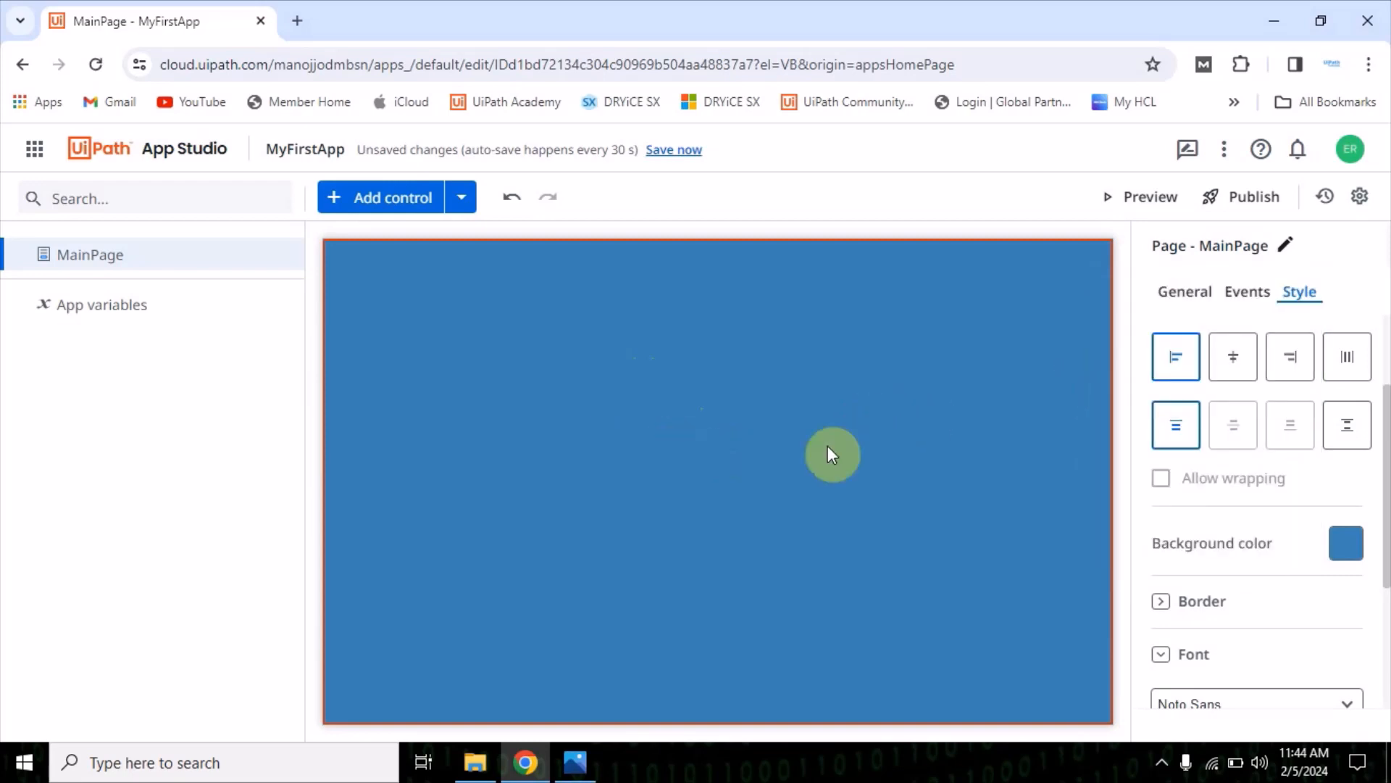
Add a Header control from the Display category to MainPage
scroll(1232, 663, "down", 3)
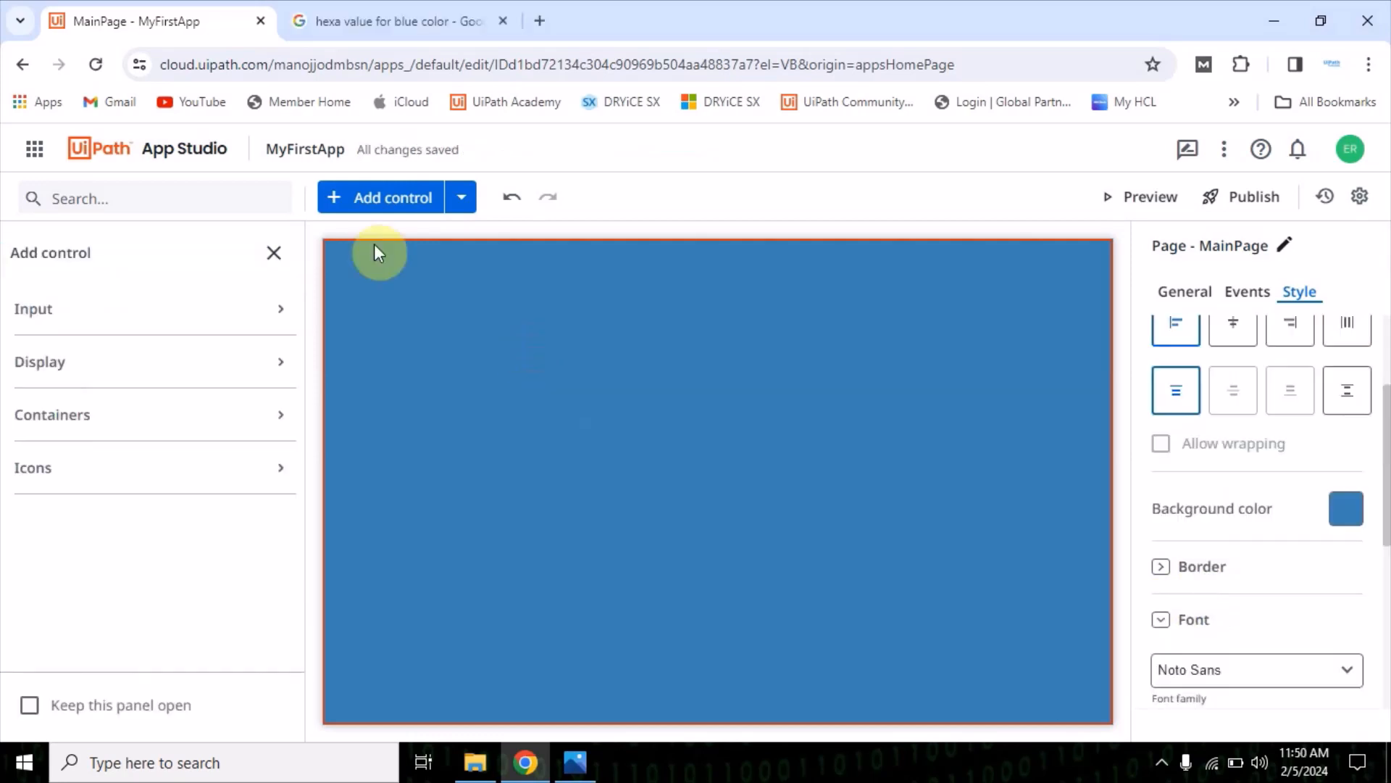
left_click(274, 251)
left_click(376, 203)
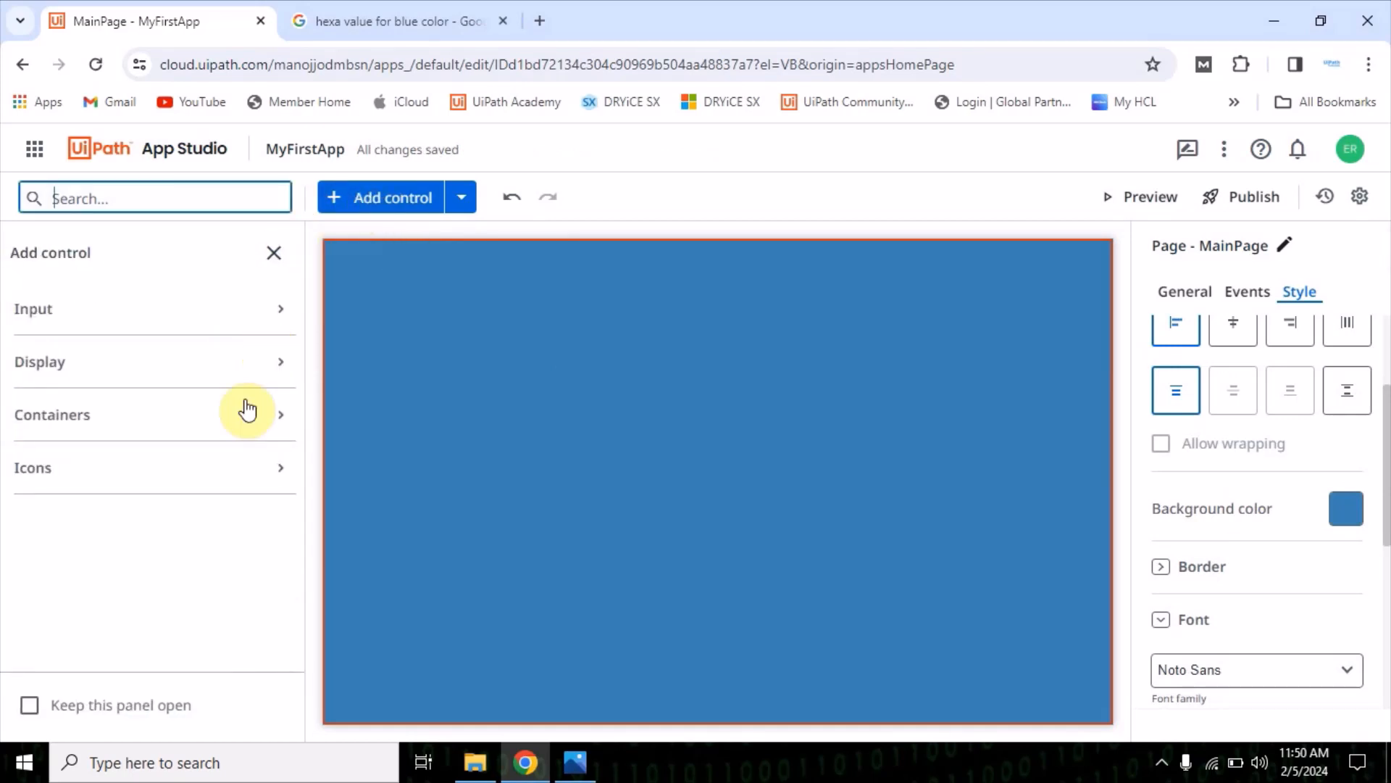
left_click(284, 373)
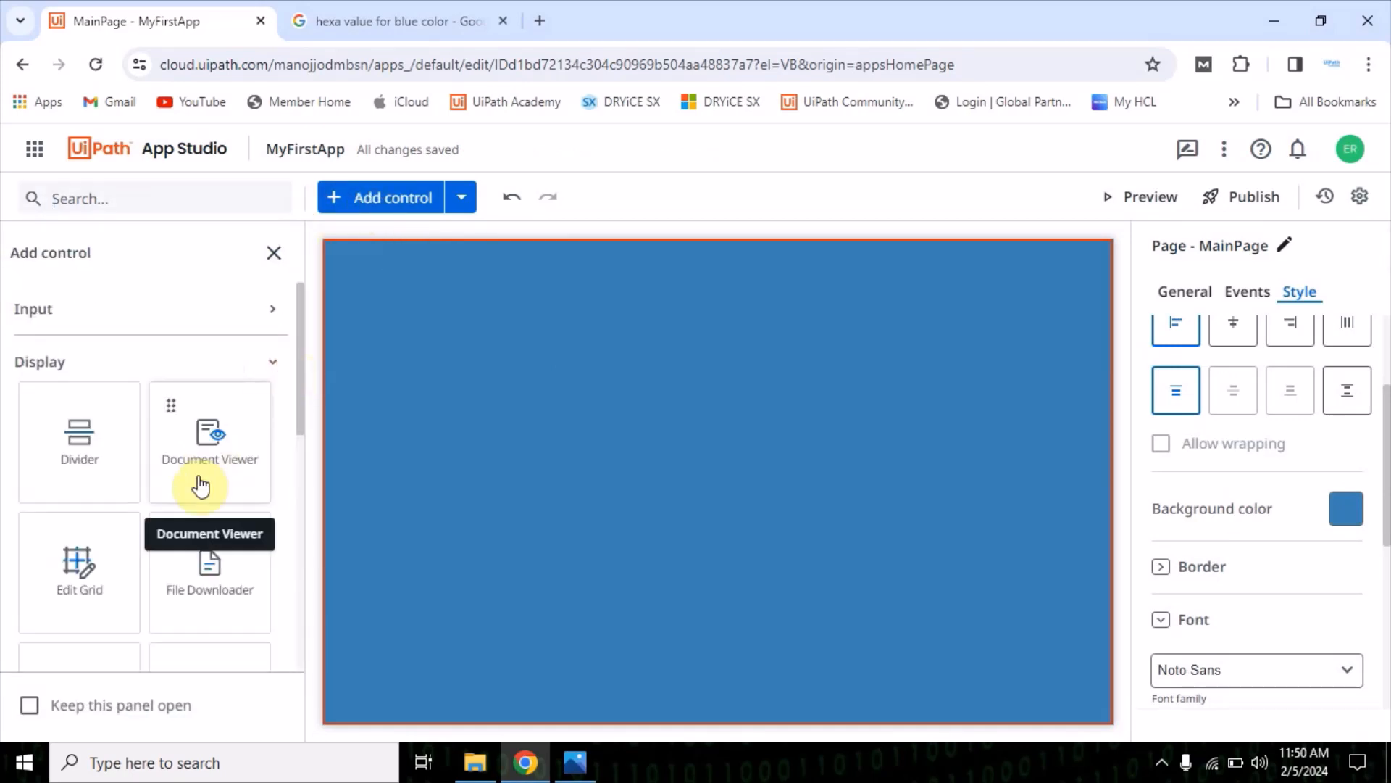
scroll(137, 612, "down", 3)
left_click_drag(86, 531, 793, 299)
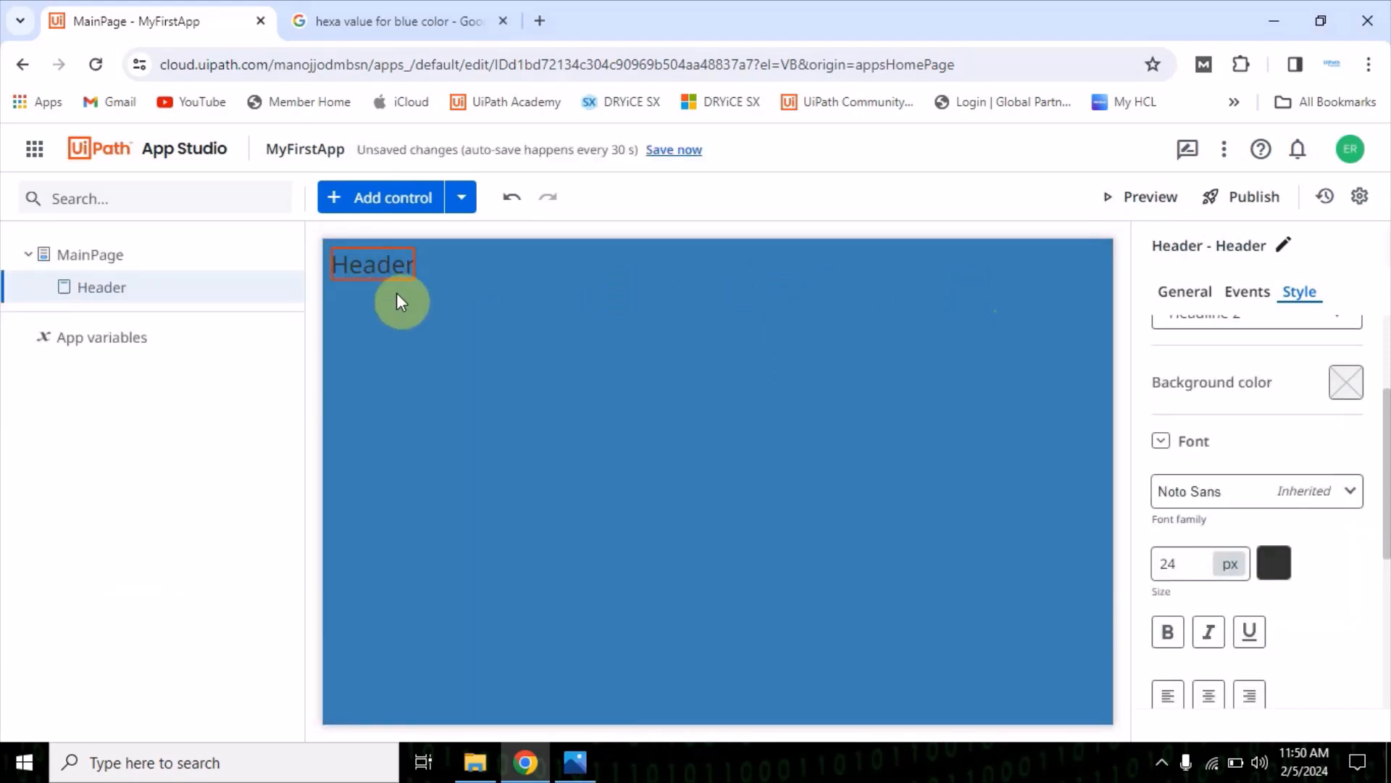
Set the header's text expression to "IT ISSUES - FORM" and save it
left_click(1164, 293)
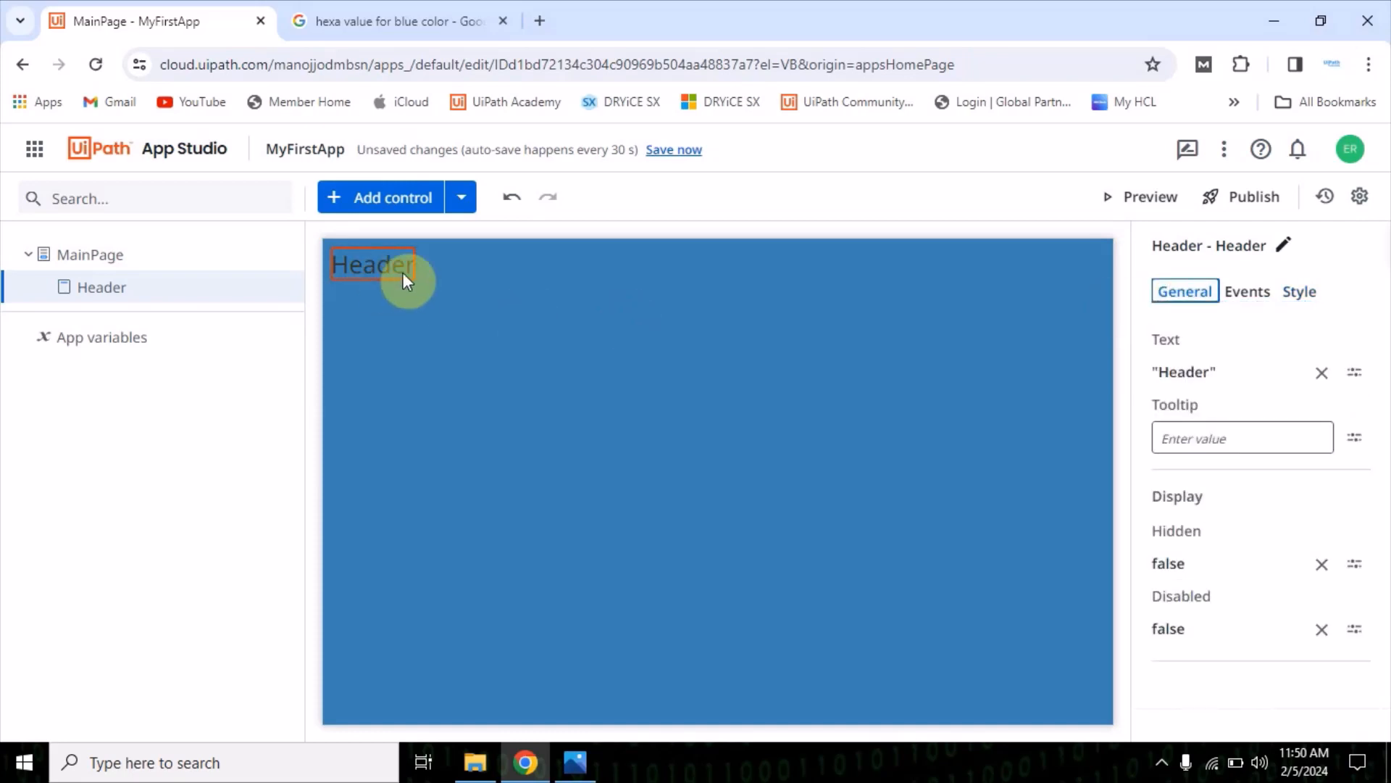
left_click(1181, 373)
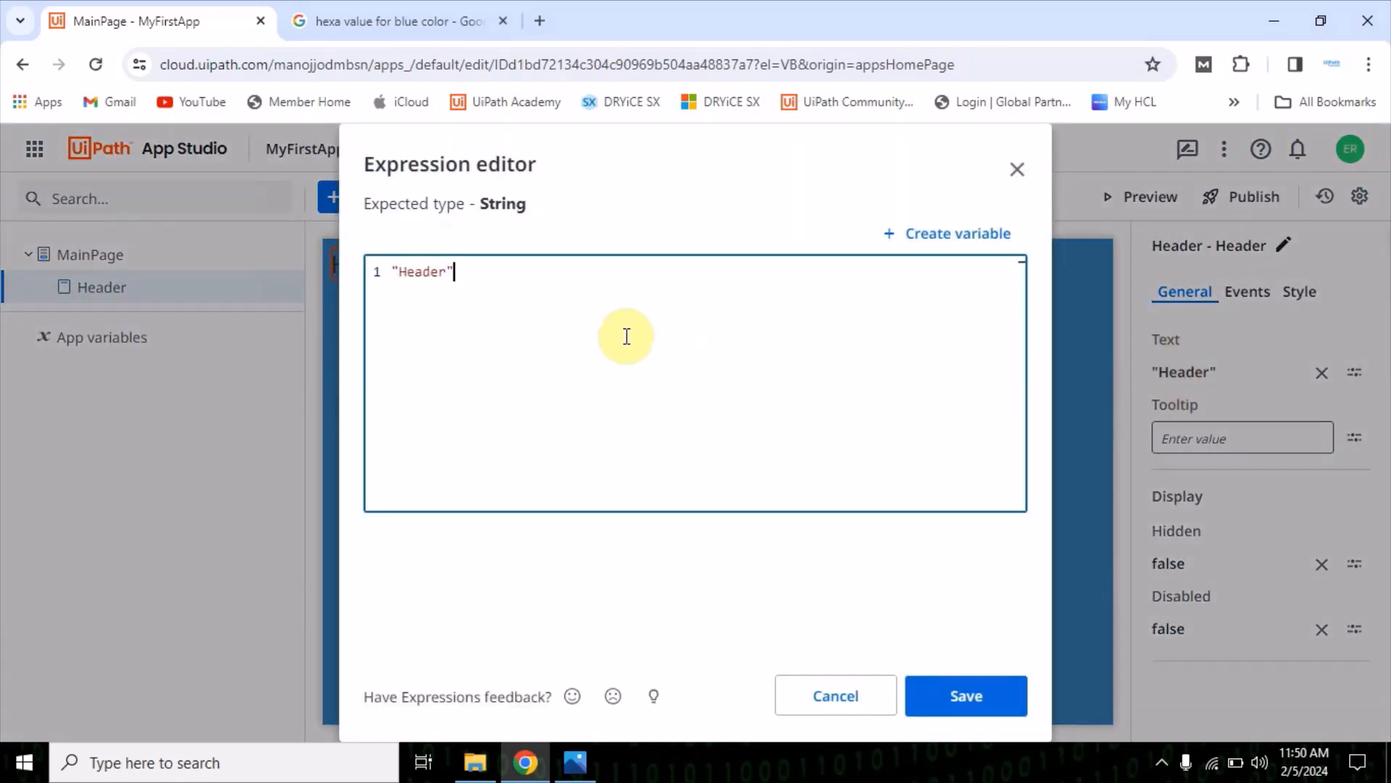
double_click(417, 273)
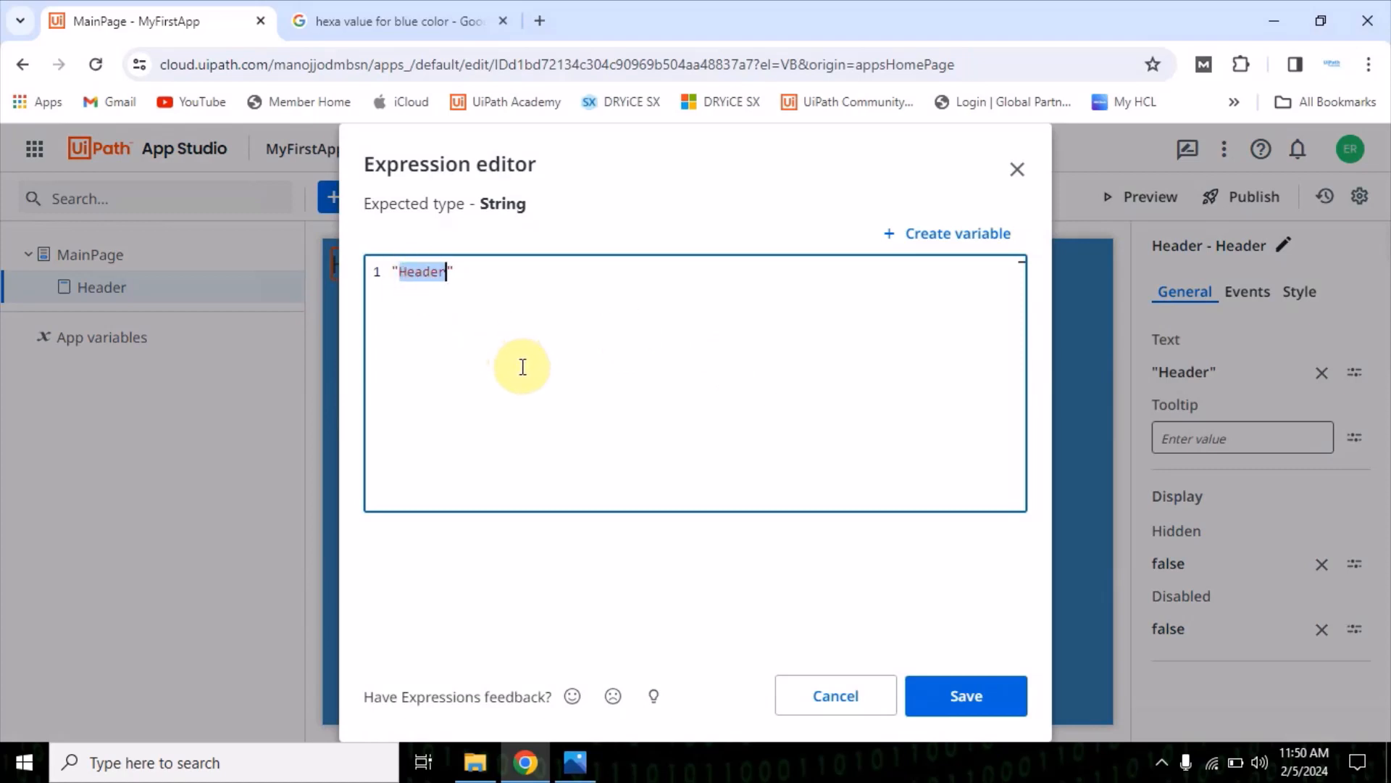
type("IT ISSUES - FORM")
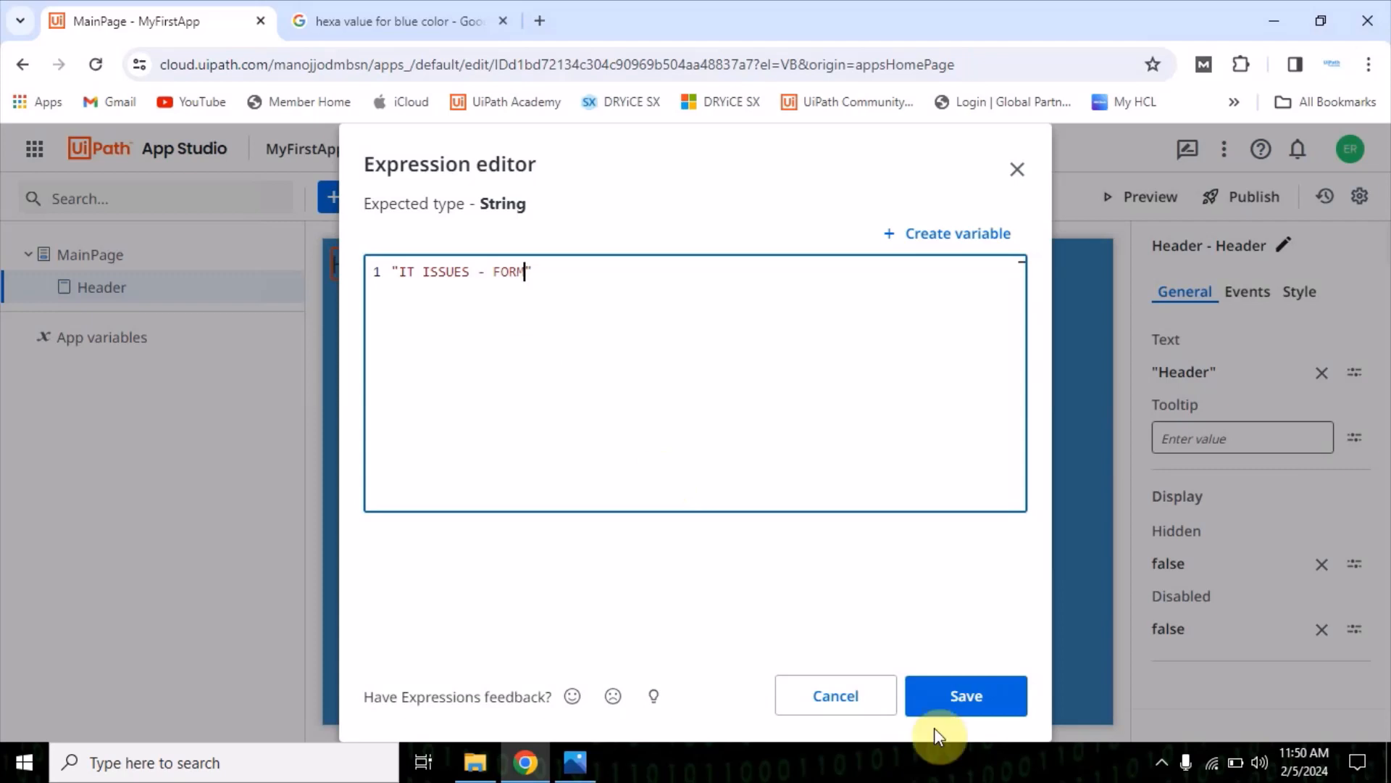
left_click(954, 700)
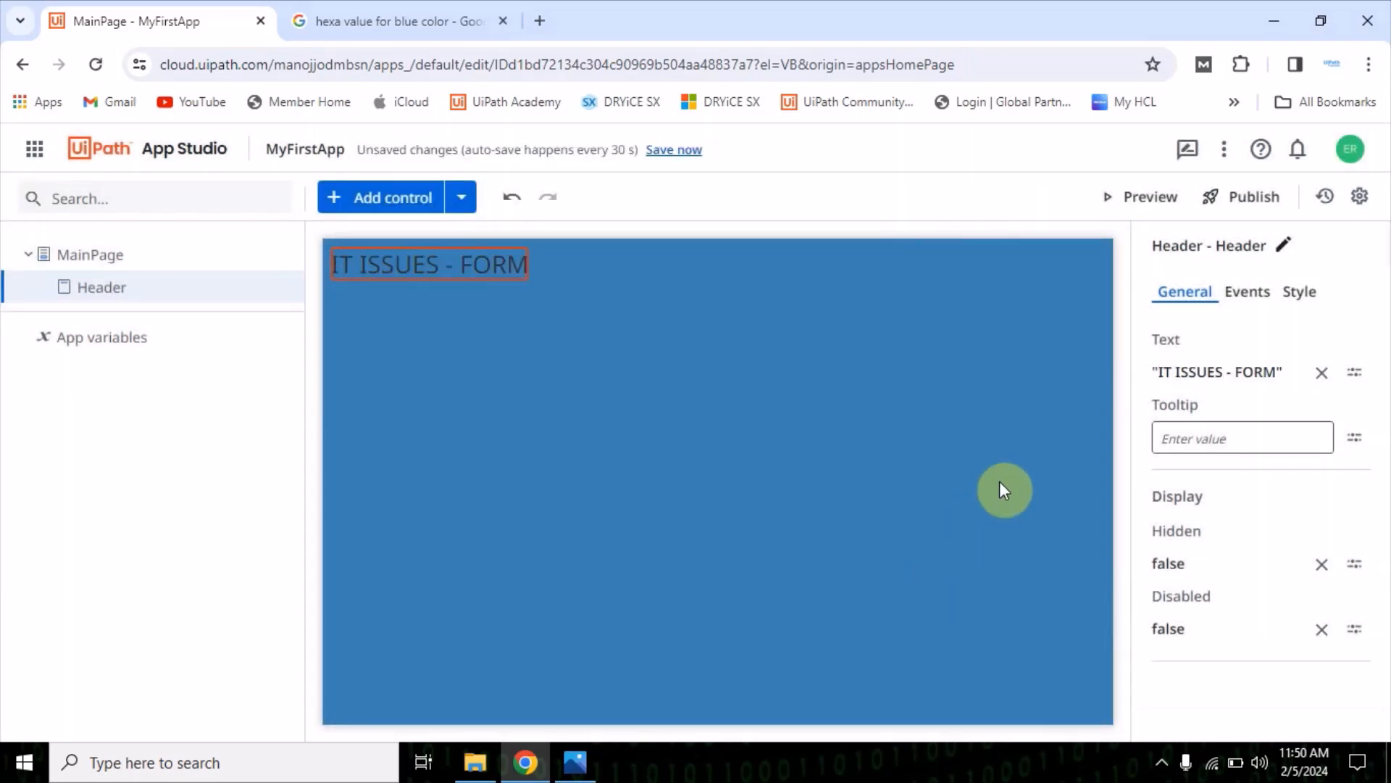
left_click(1286, 428)
left_click(982, 528)
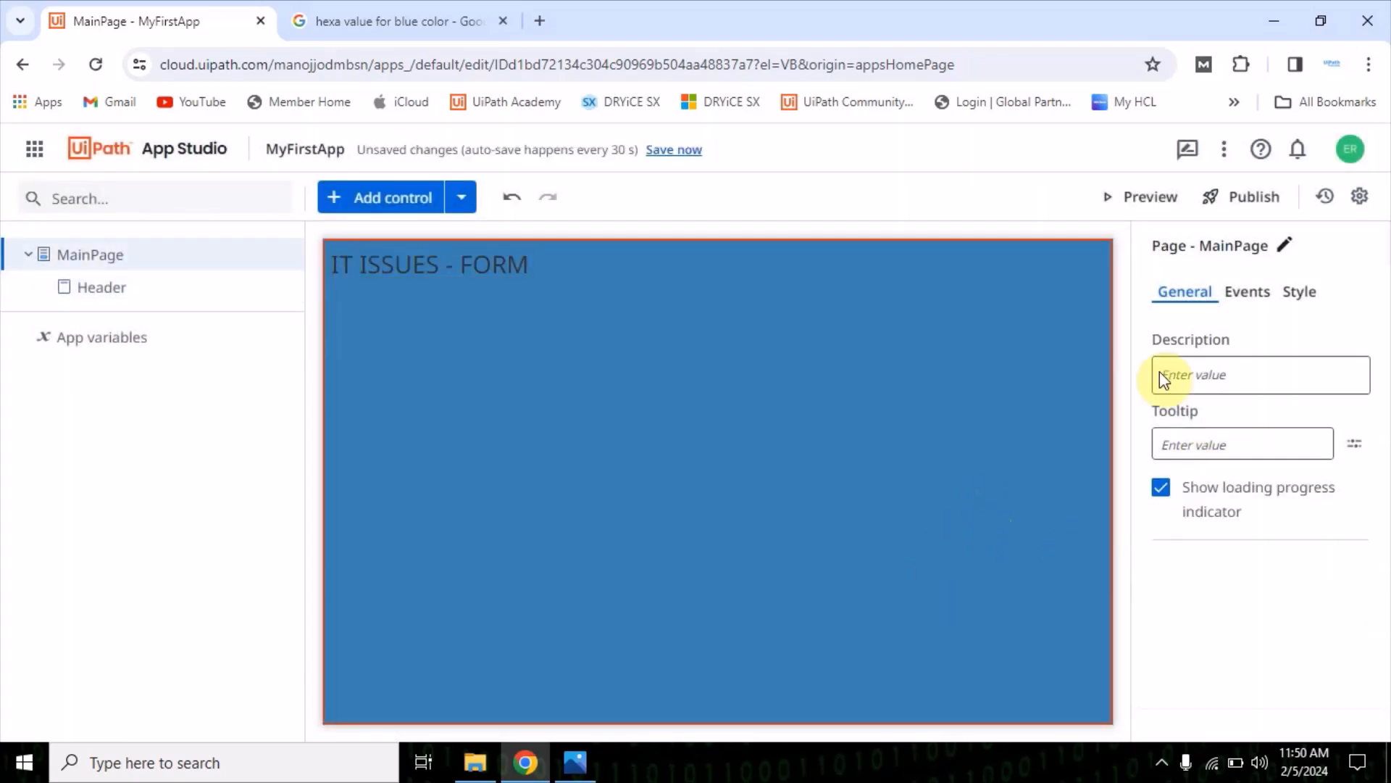
Align the IT ISSUES - FORM header to the horizontal center of the page
left_click(479, 267)
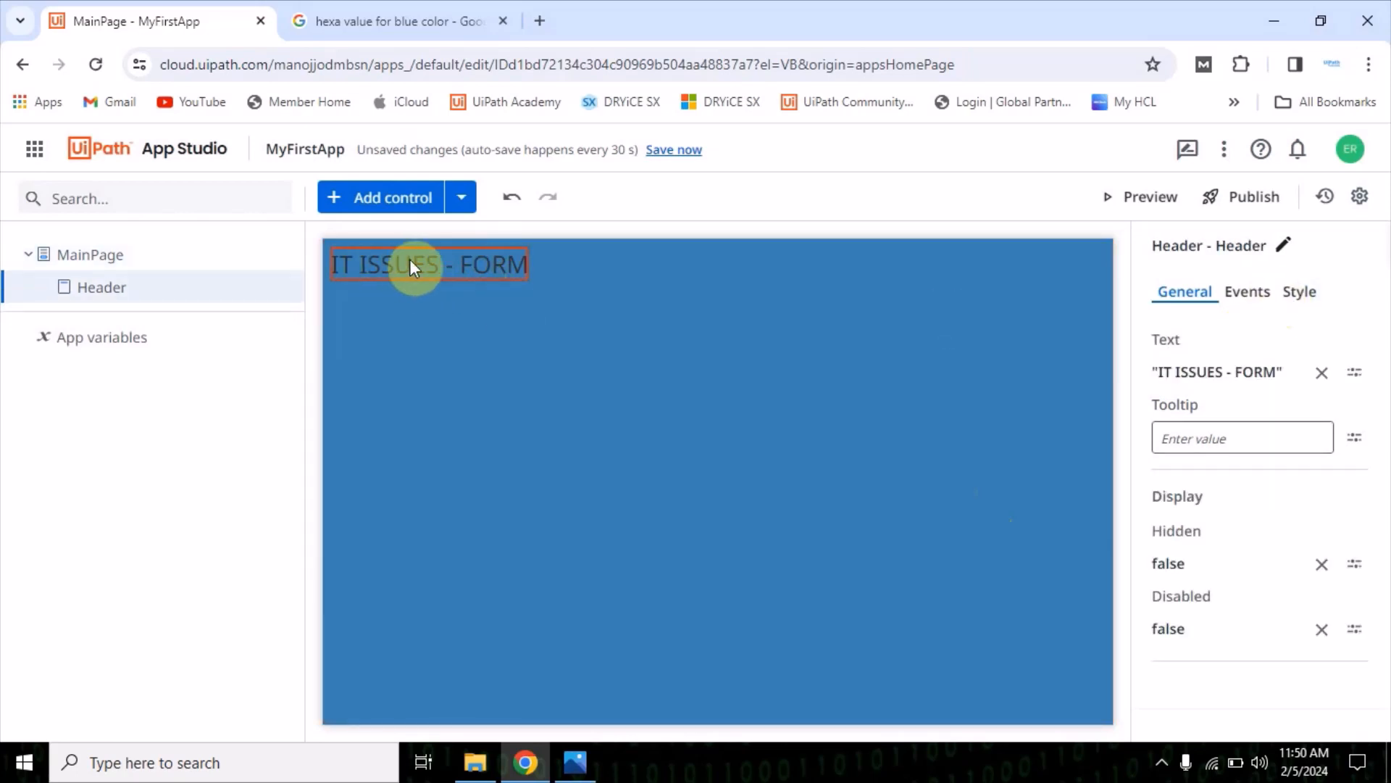
left_click(1299, 291)
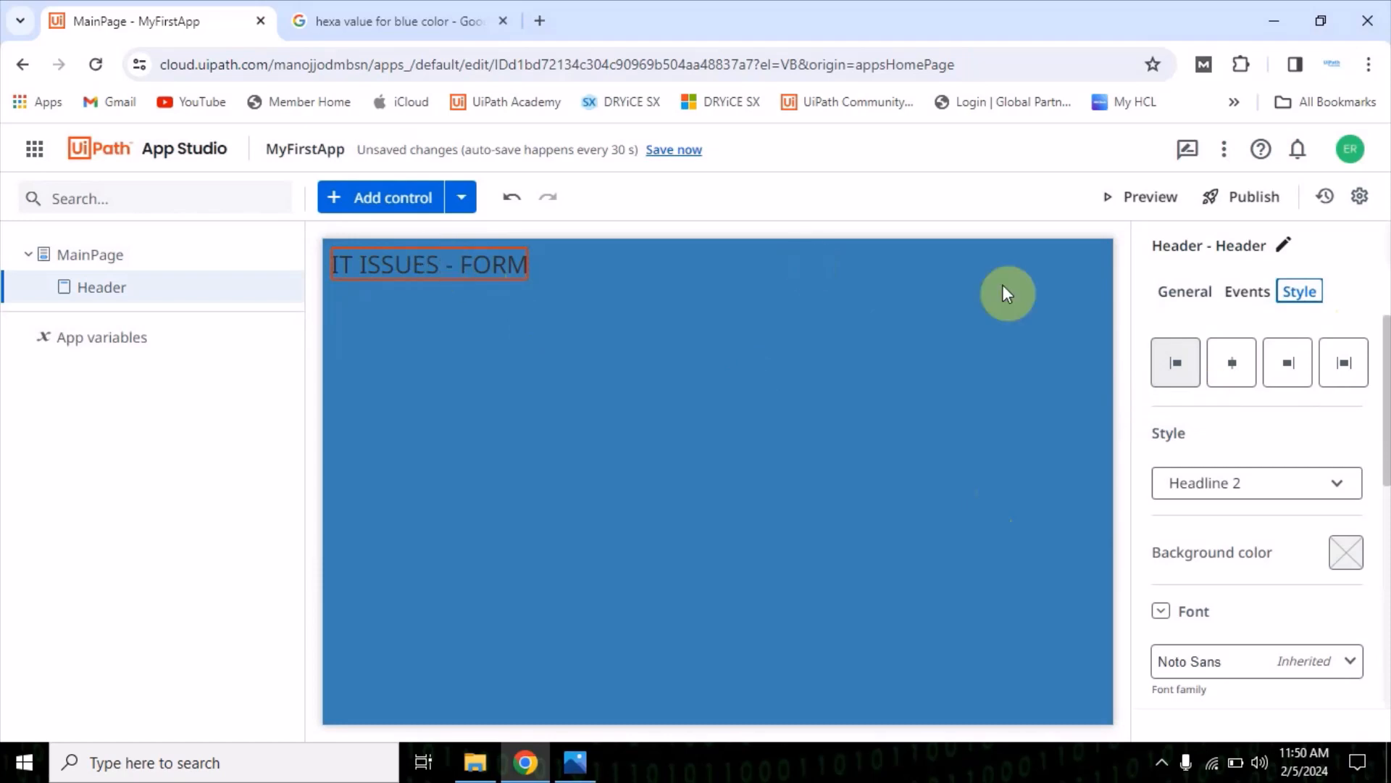
left_click(1234, 371)
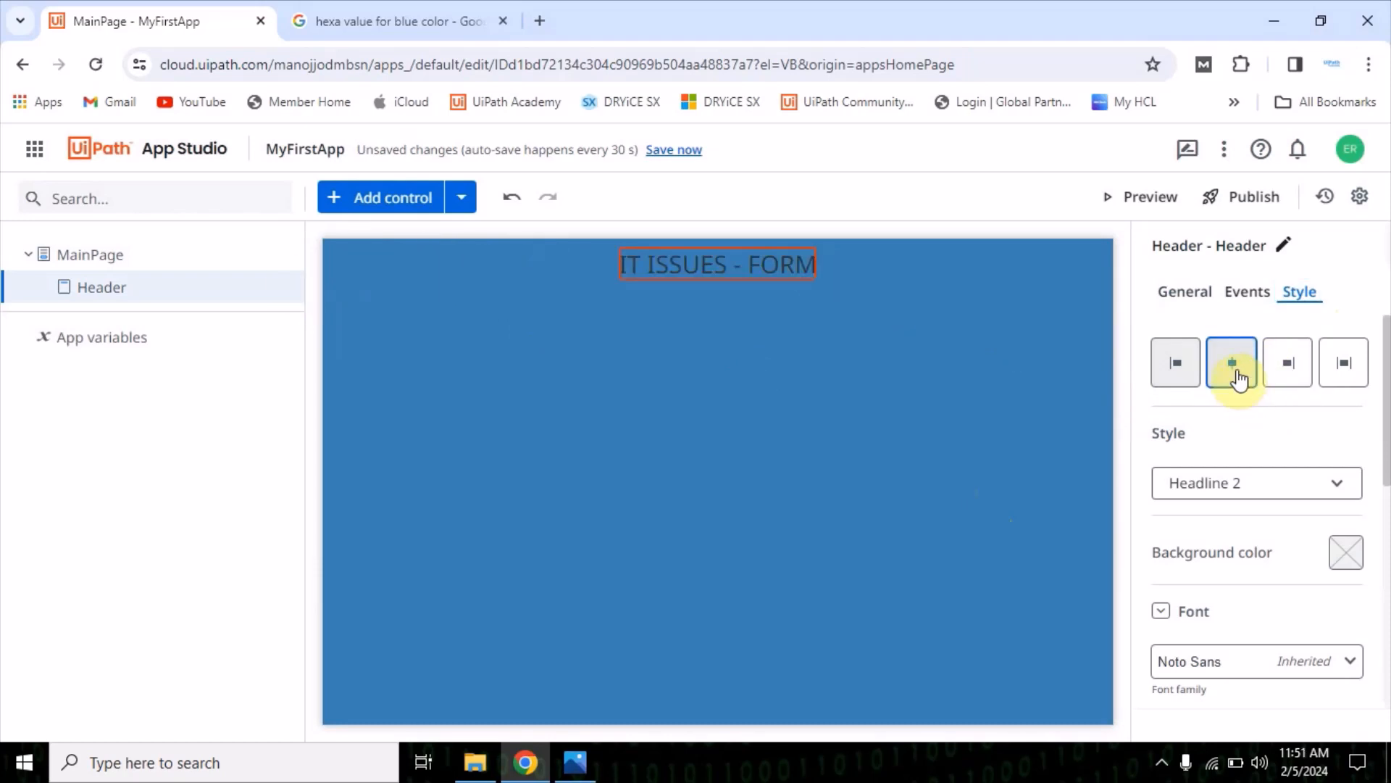
Try the Headline 1 and Headline 3 text styles on the header and settle on Headline 1
left_click(1194, 504)
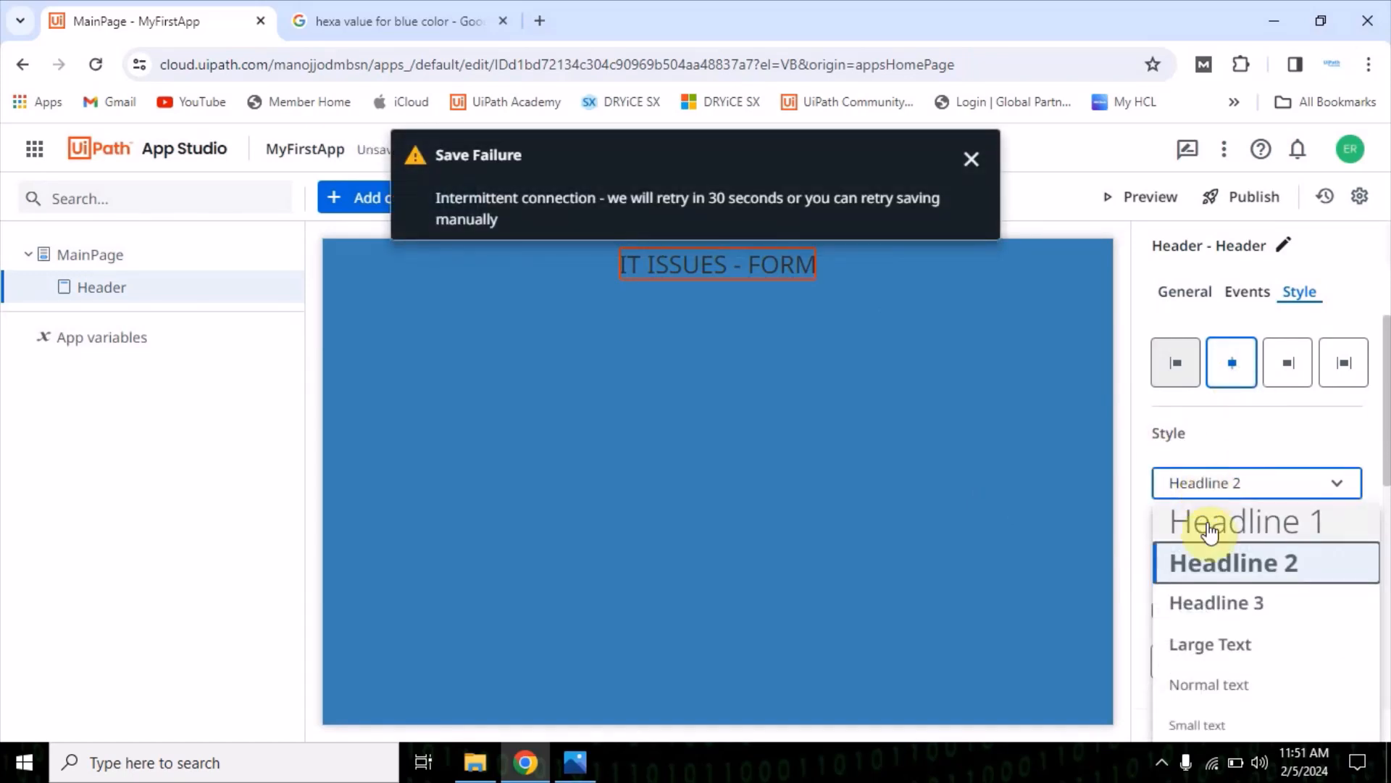
left_click(1205, 521)
left_click(1229, 488)
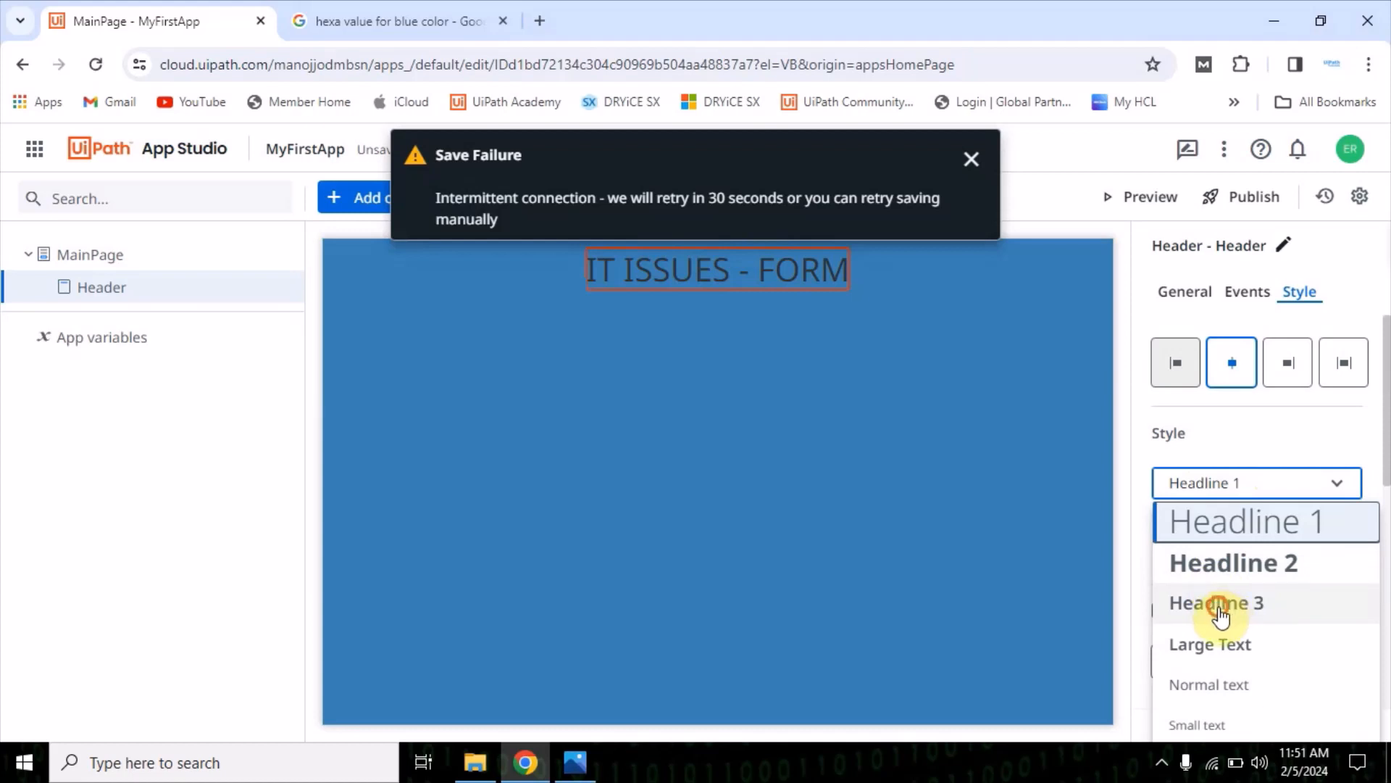
left_click(1220, 612)
left_click(1208, 481)
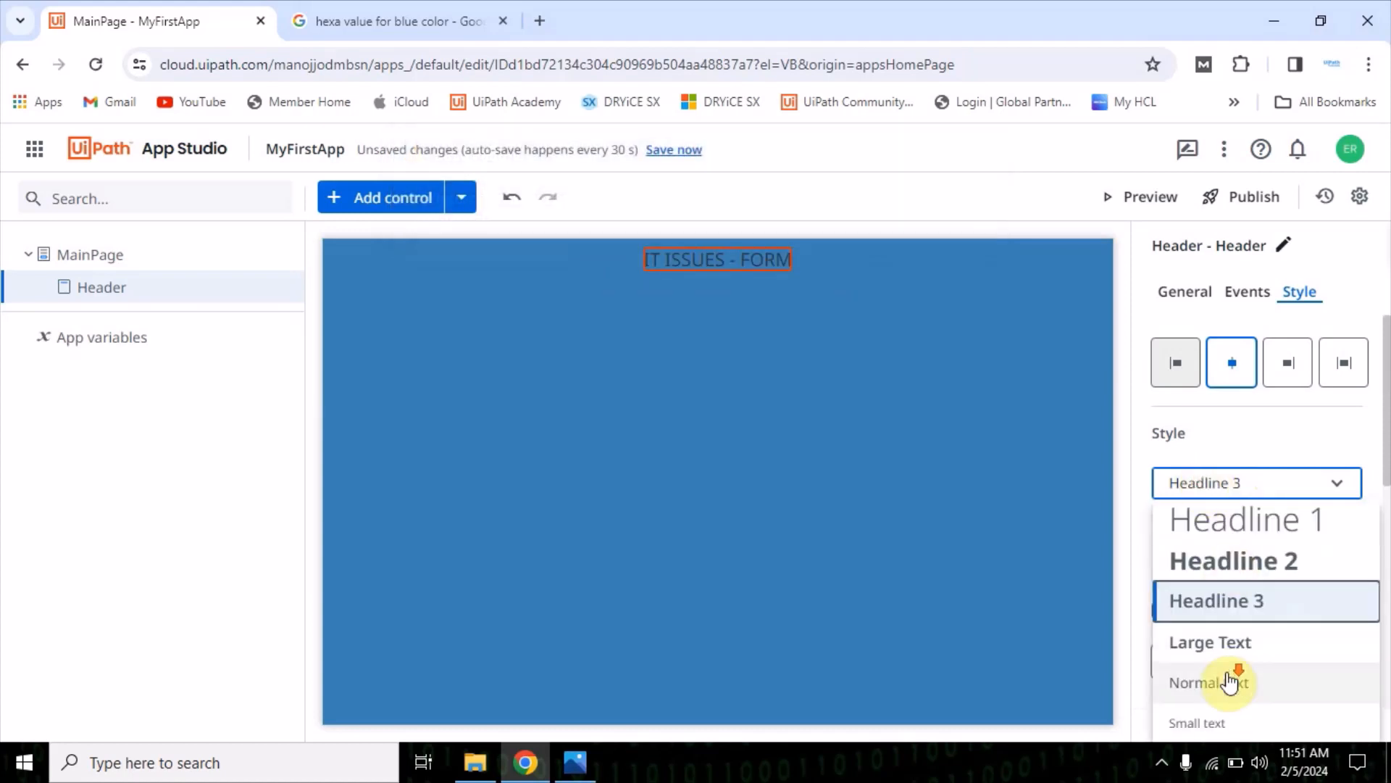
left_click(1226, 527)
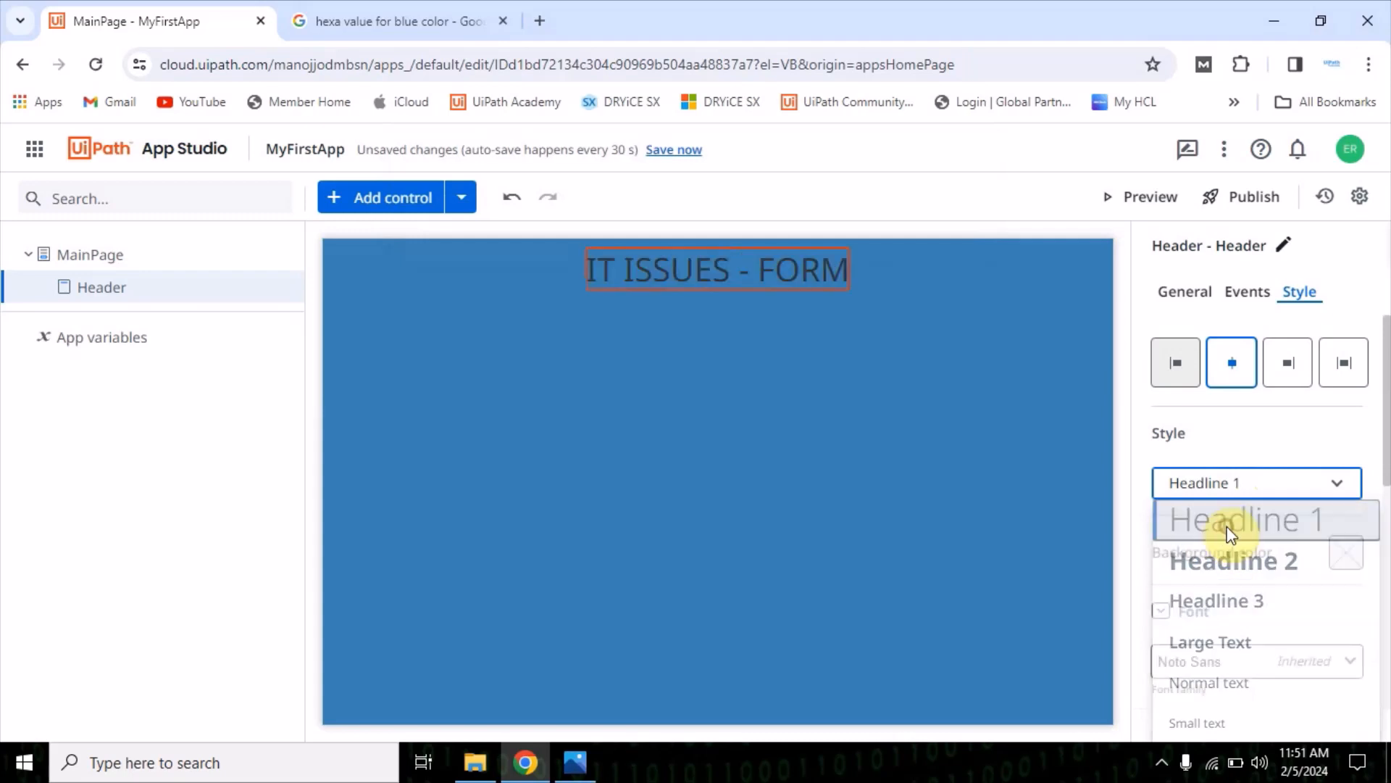
left_click(1270, 438)
Look through the header's font, margin and size options and make its text bold
scroll(1215, 617, "down", 1)
scroll(1216, 618, "down", 3)
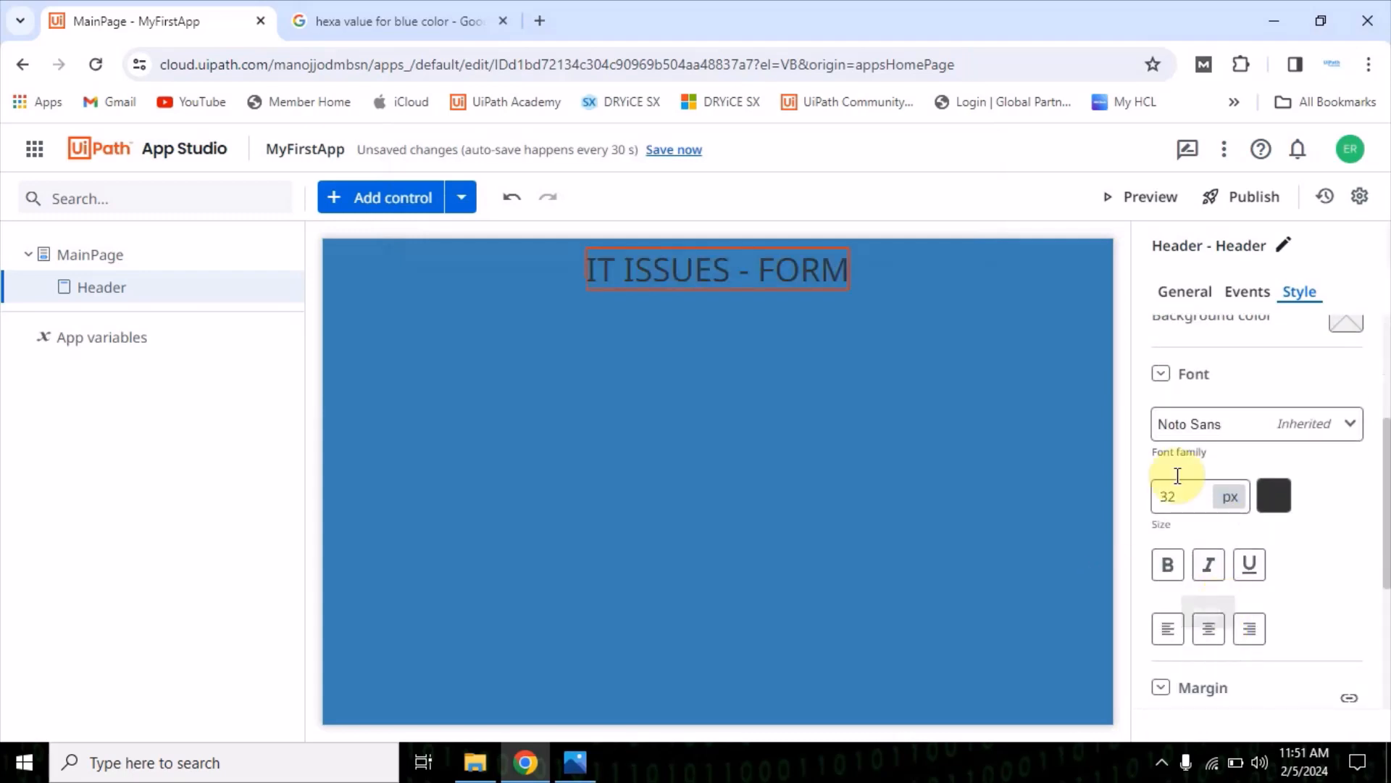
left_click(1162, 373)
left_click(1162, 373)
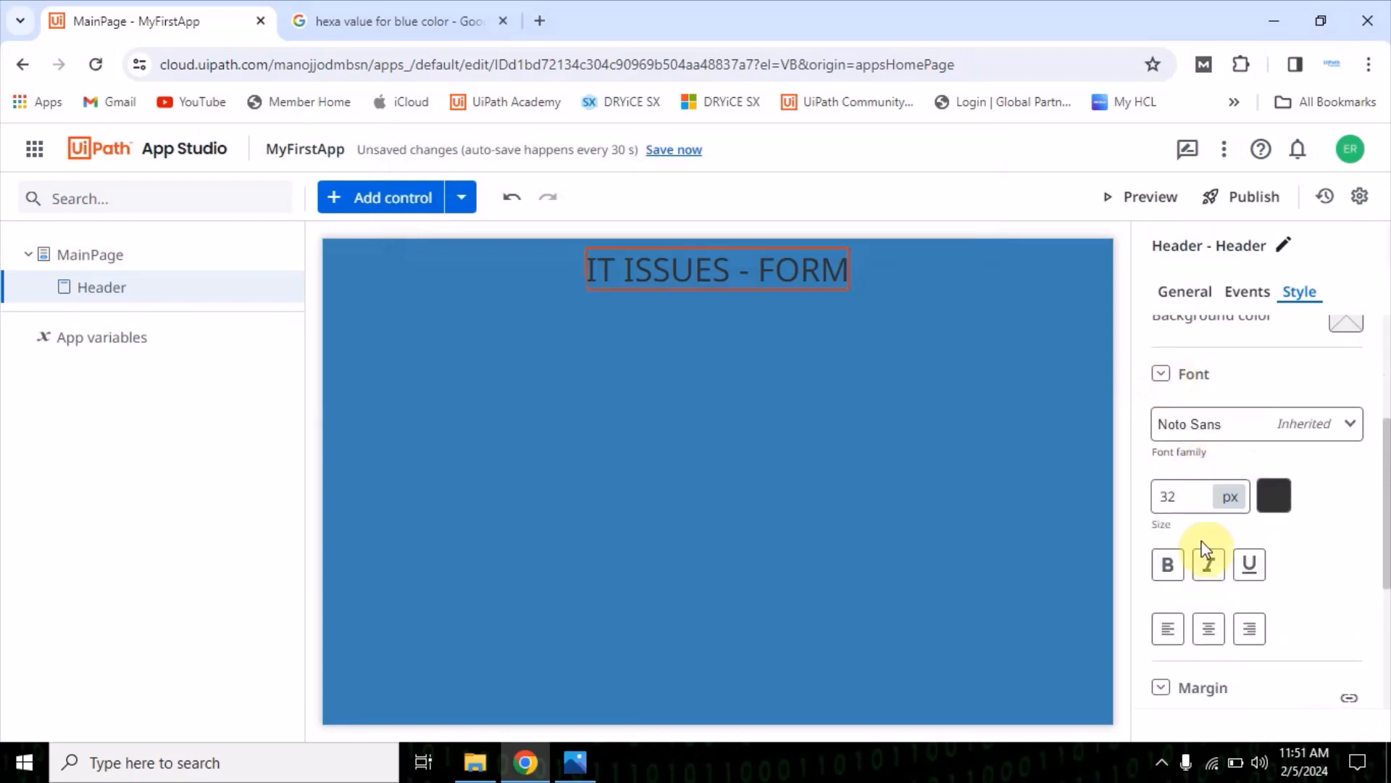
scroll(1183, 662, "down", 2)
scroll(1183, 584, "up", 1)
scroll(1184, 591, "down", 1)
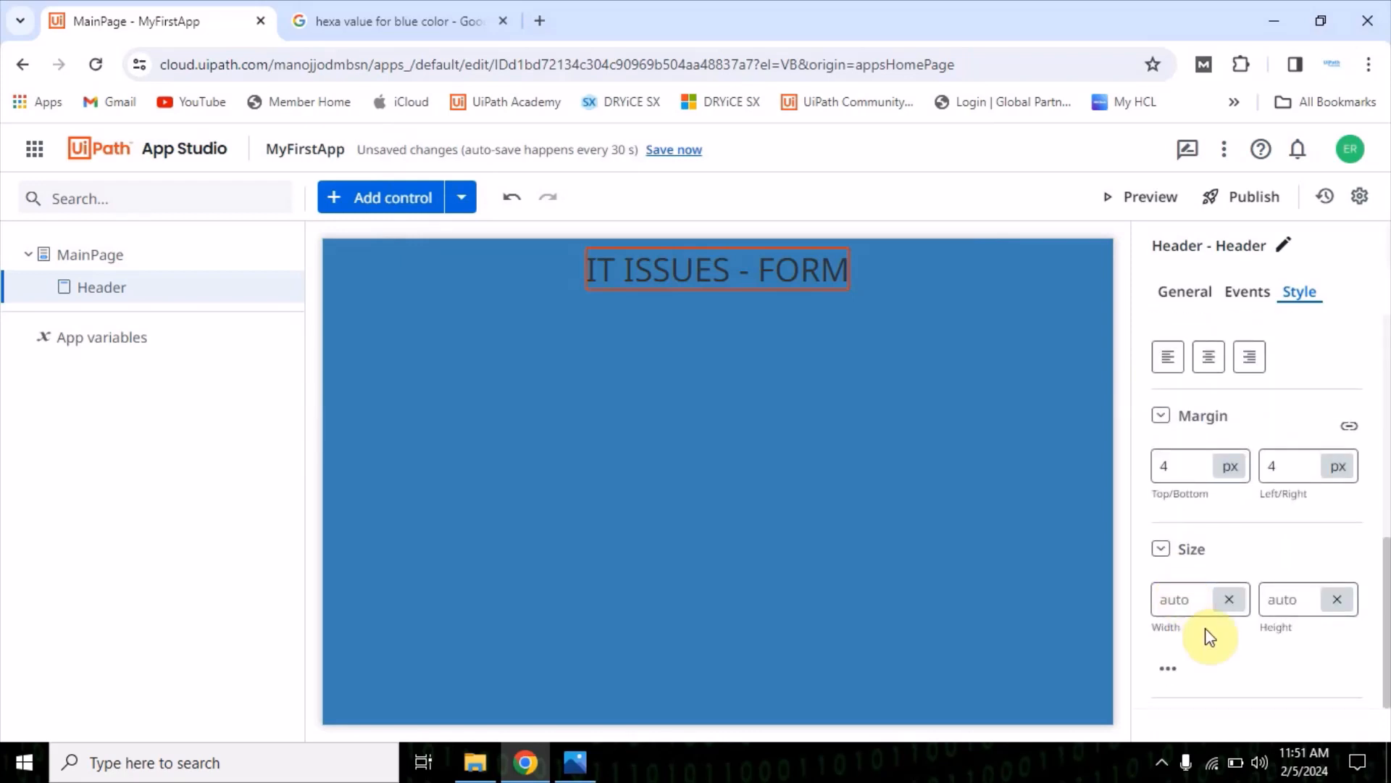
scroll(1188, 549, "up", 1)
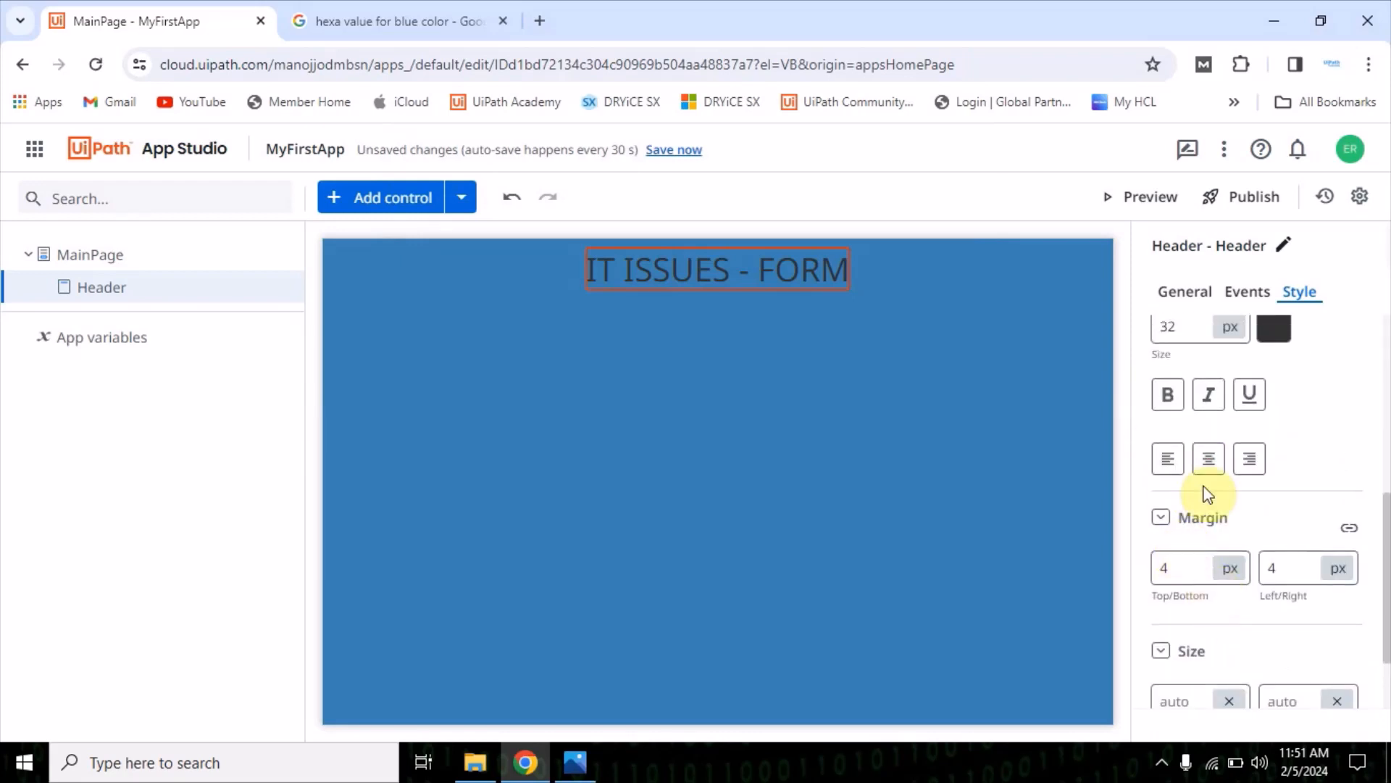
scroll(1218, 548, "up", 1)
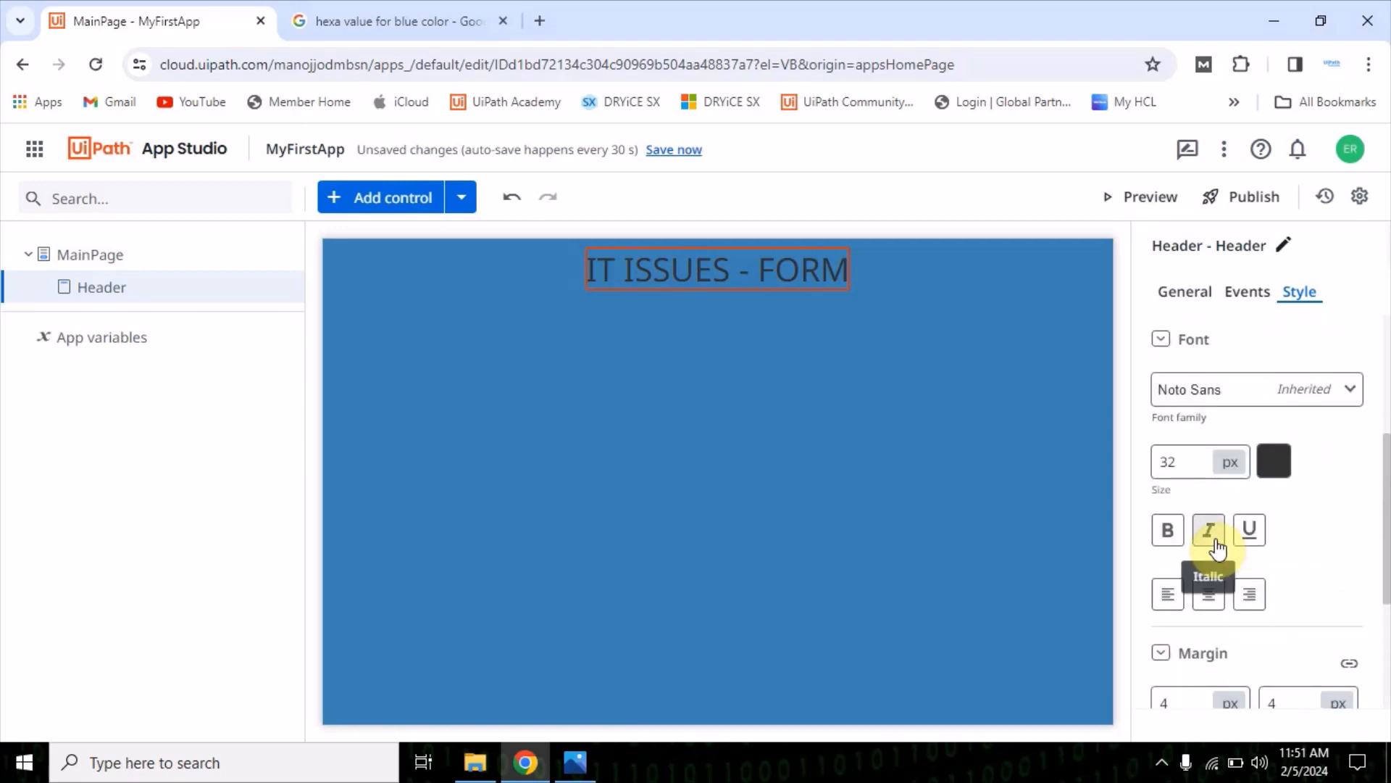
left_click(1168, 529)
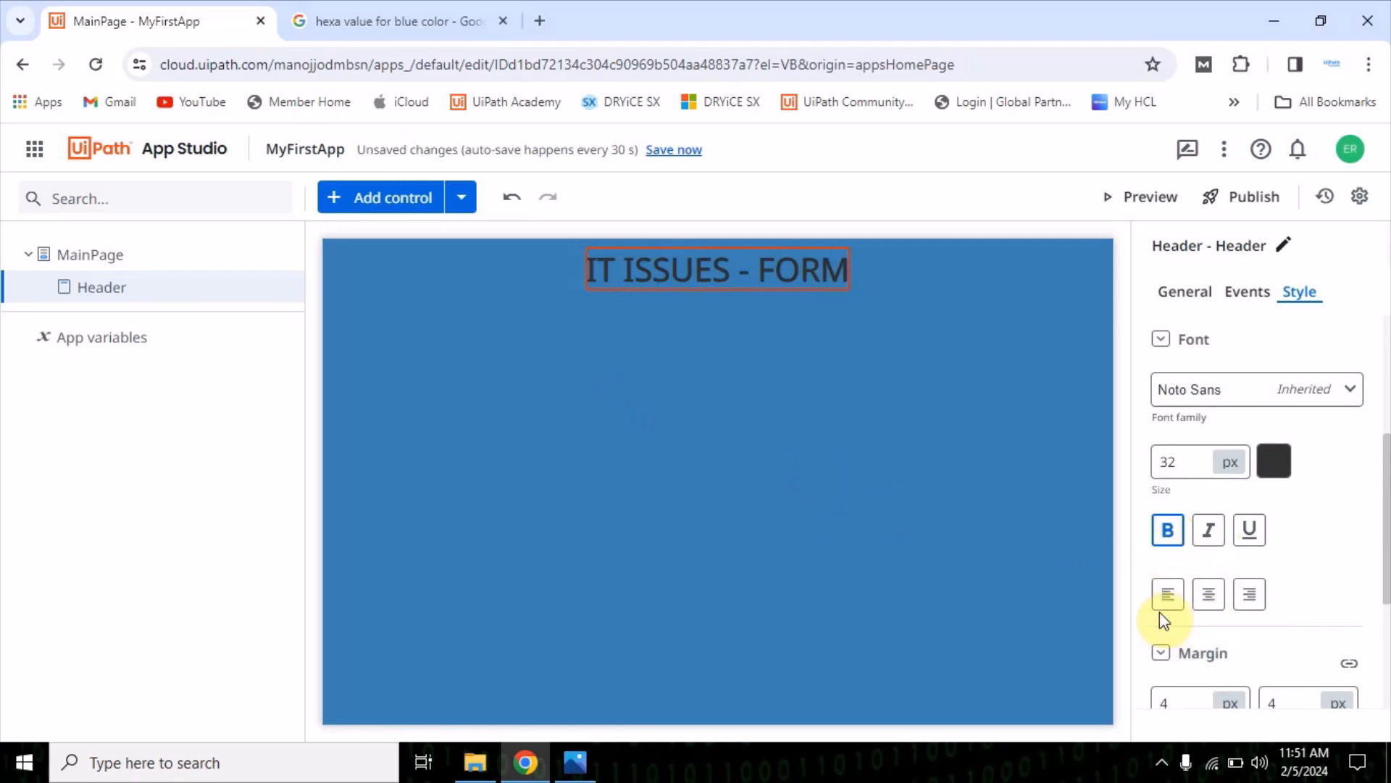
Check the TestingForm.PNG mock-up in Photos against the page, and review MainPage and its Header in the app's control tree
left_click(681, 366)
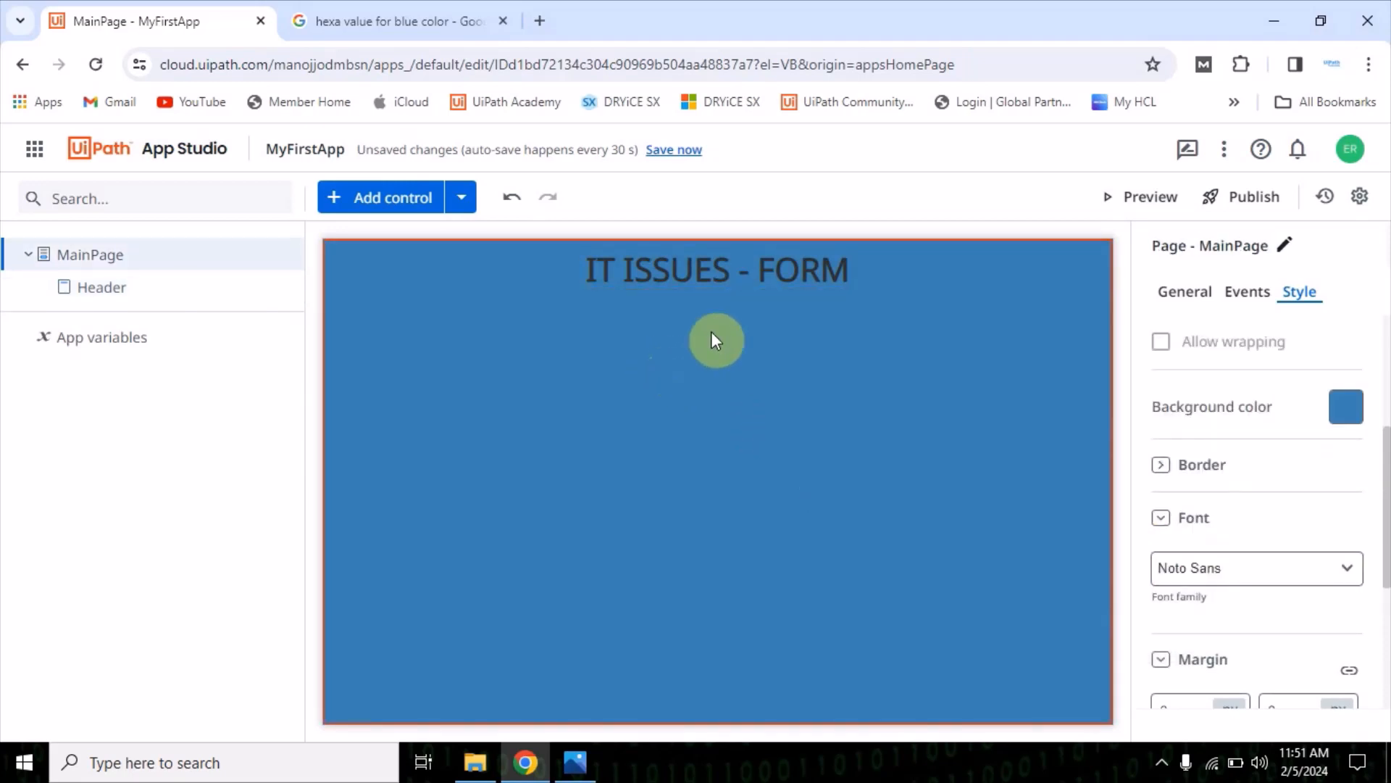
left_click(674, 264)
left_click(592, 370)
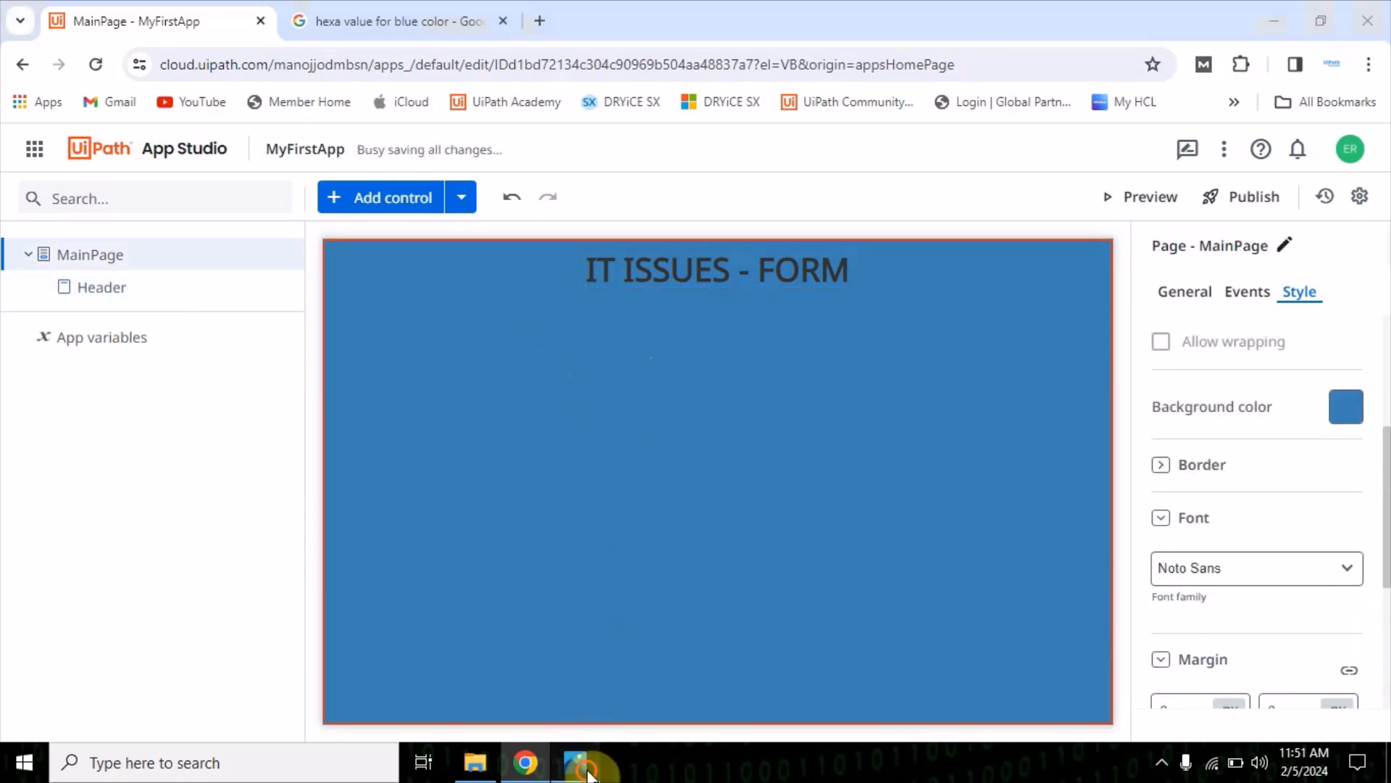
left_click(575, 761)
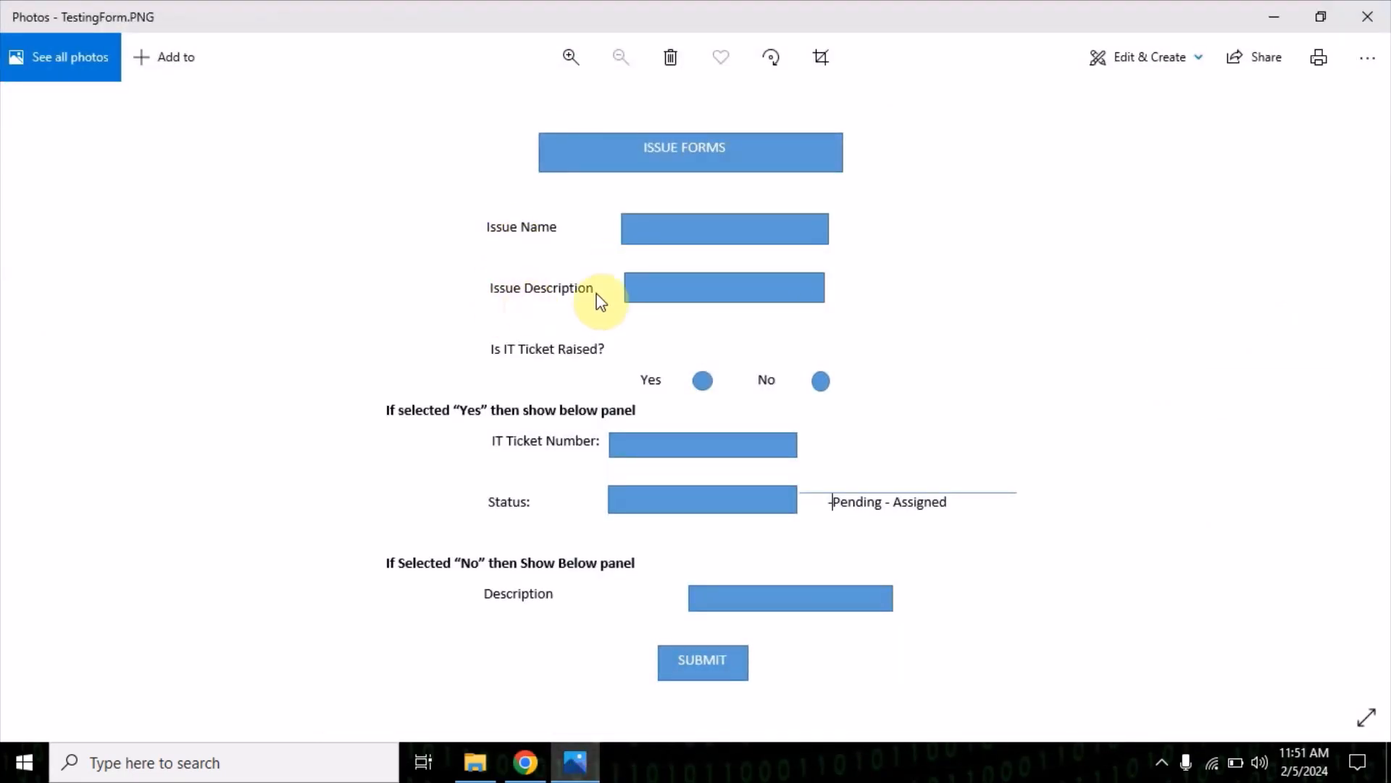
left_click(580, 764)
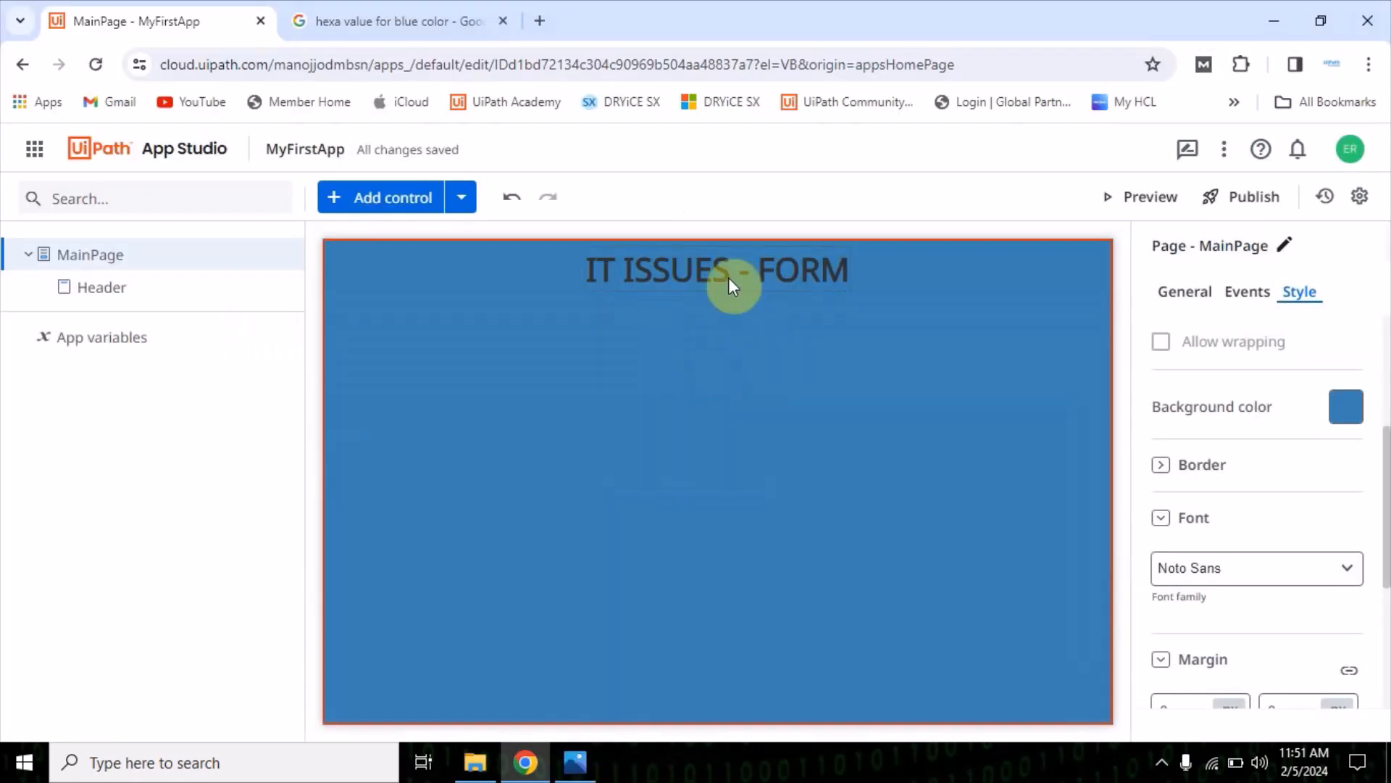
left_click(119, 300)
left_click(85, 261)
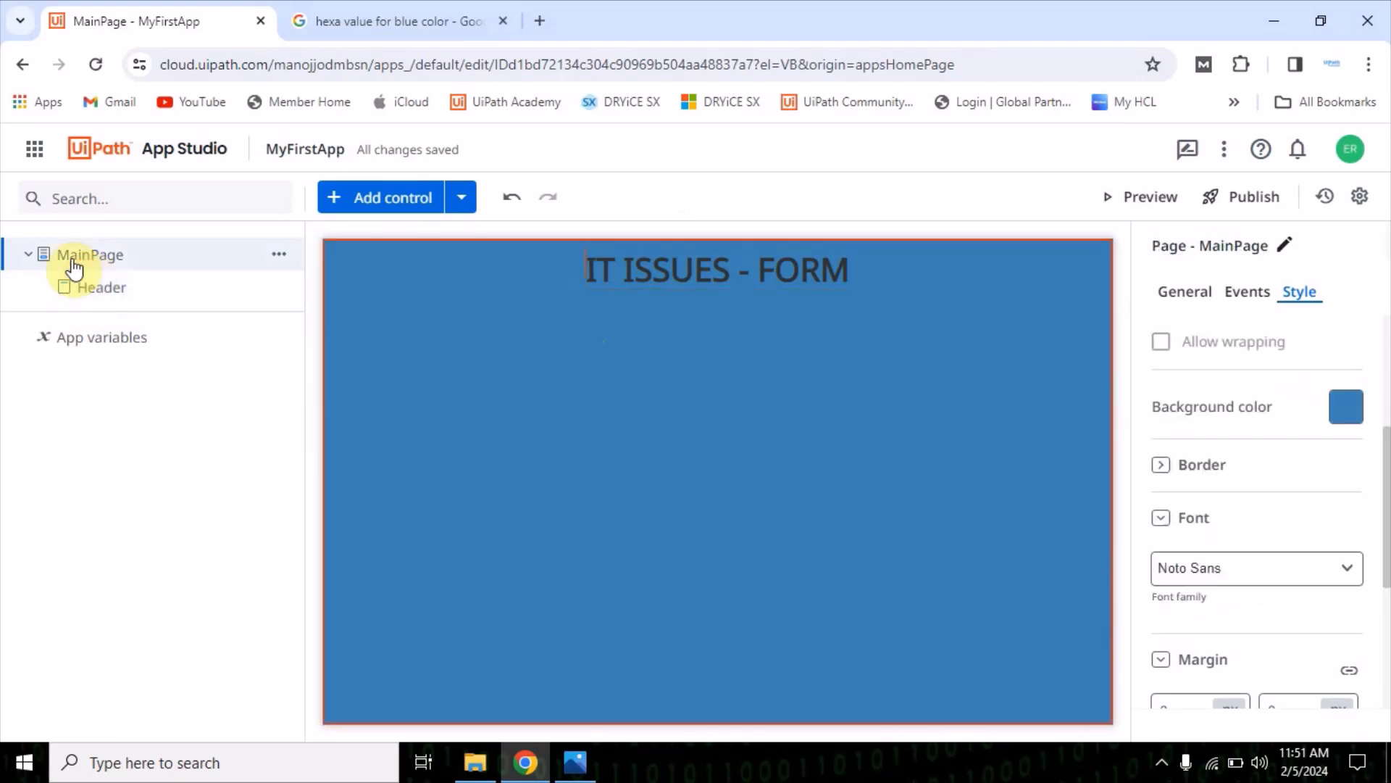
left_click(110, 299)
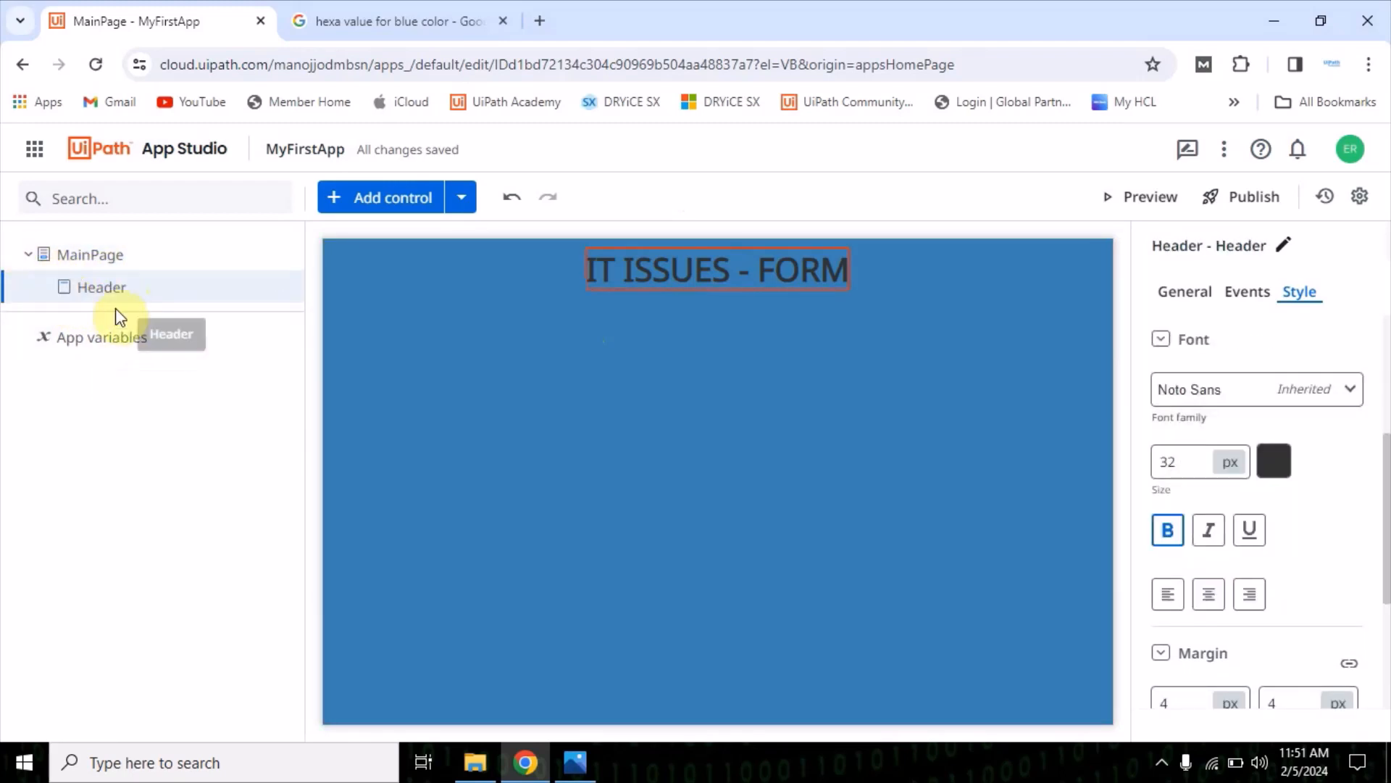
Add a Label control to MainPage directly below the IT ISSUES - FORM header
left_click(379, 203)
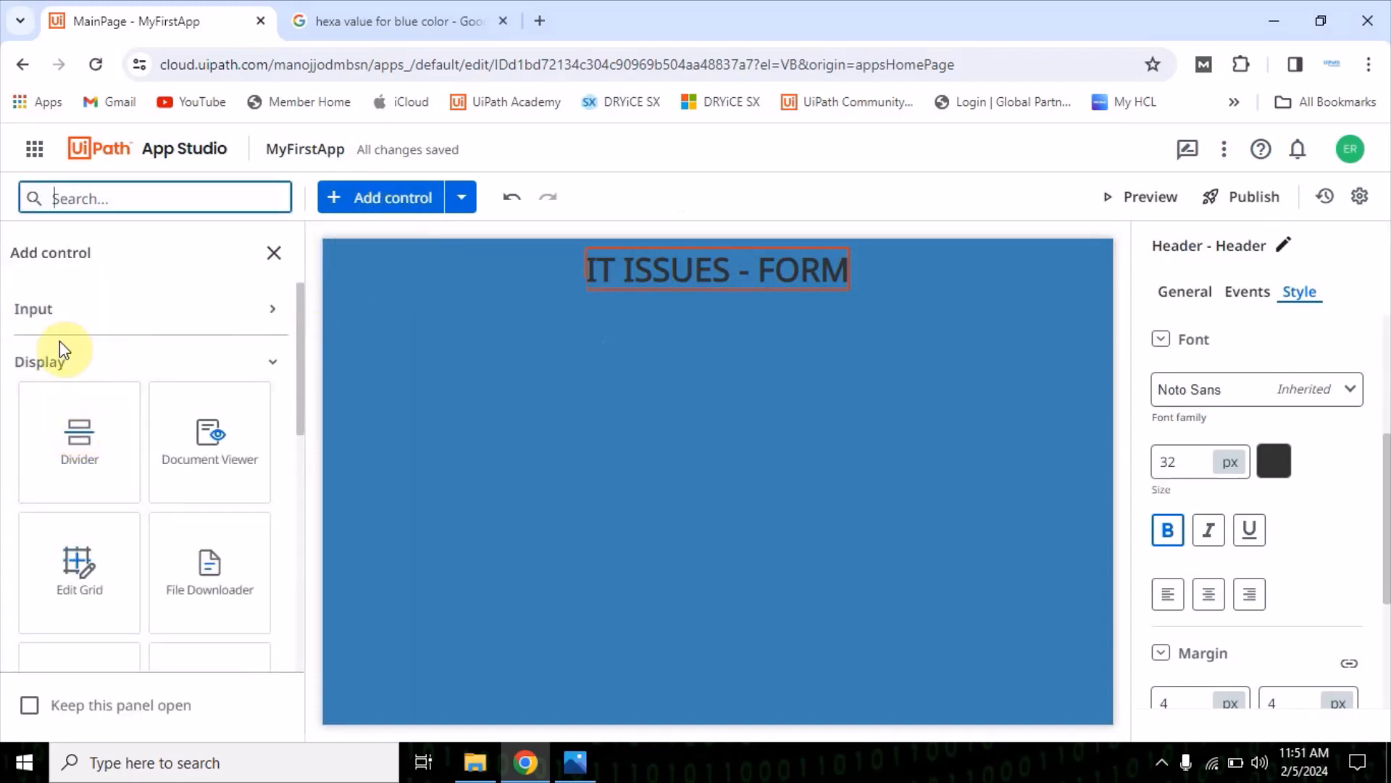
scroll(209, 471, "down", 5)
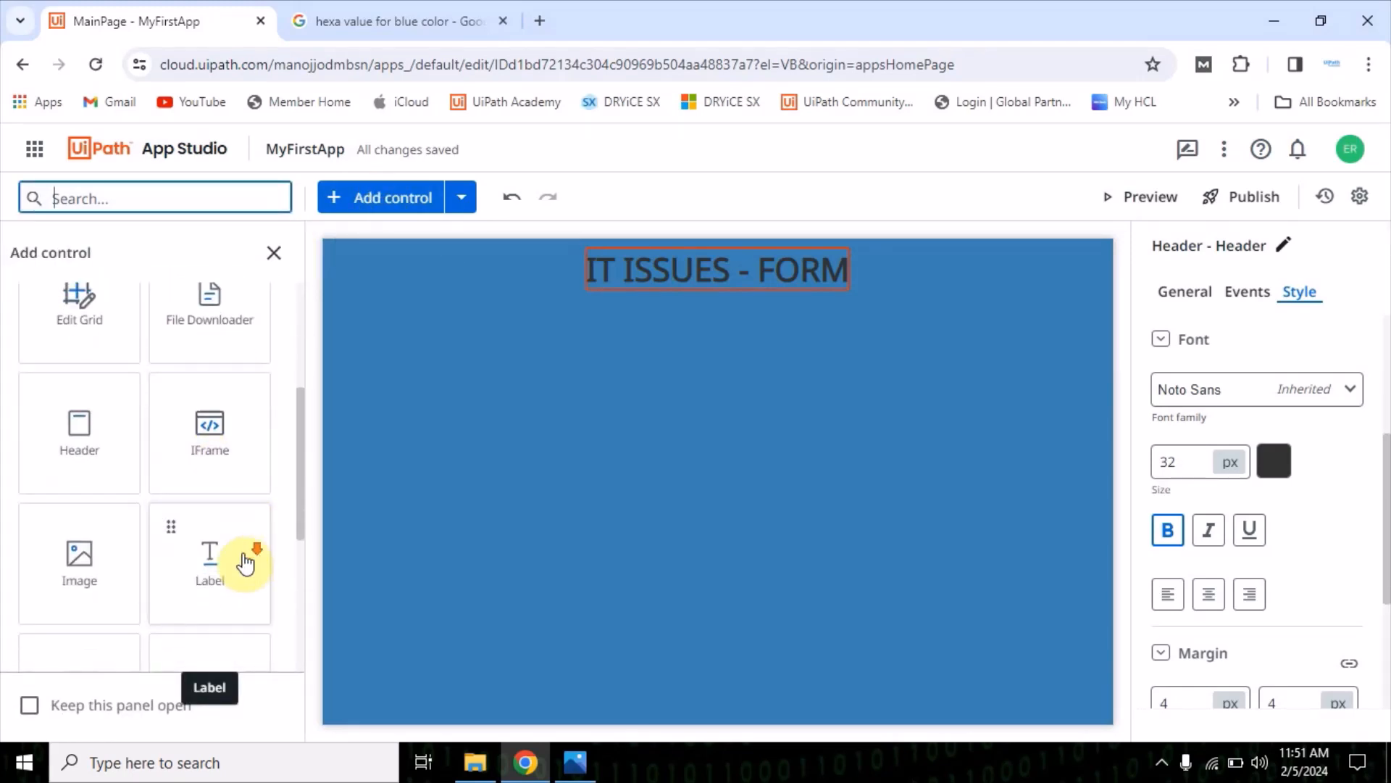
scroll(208, 537, "up", 5)
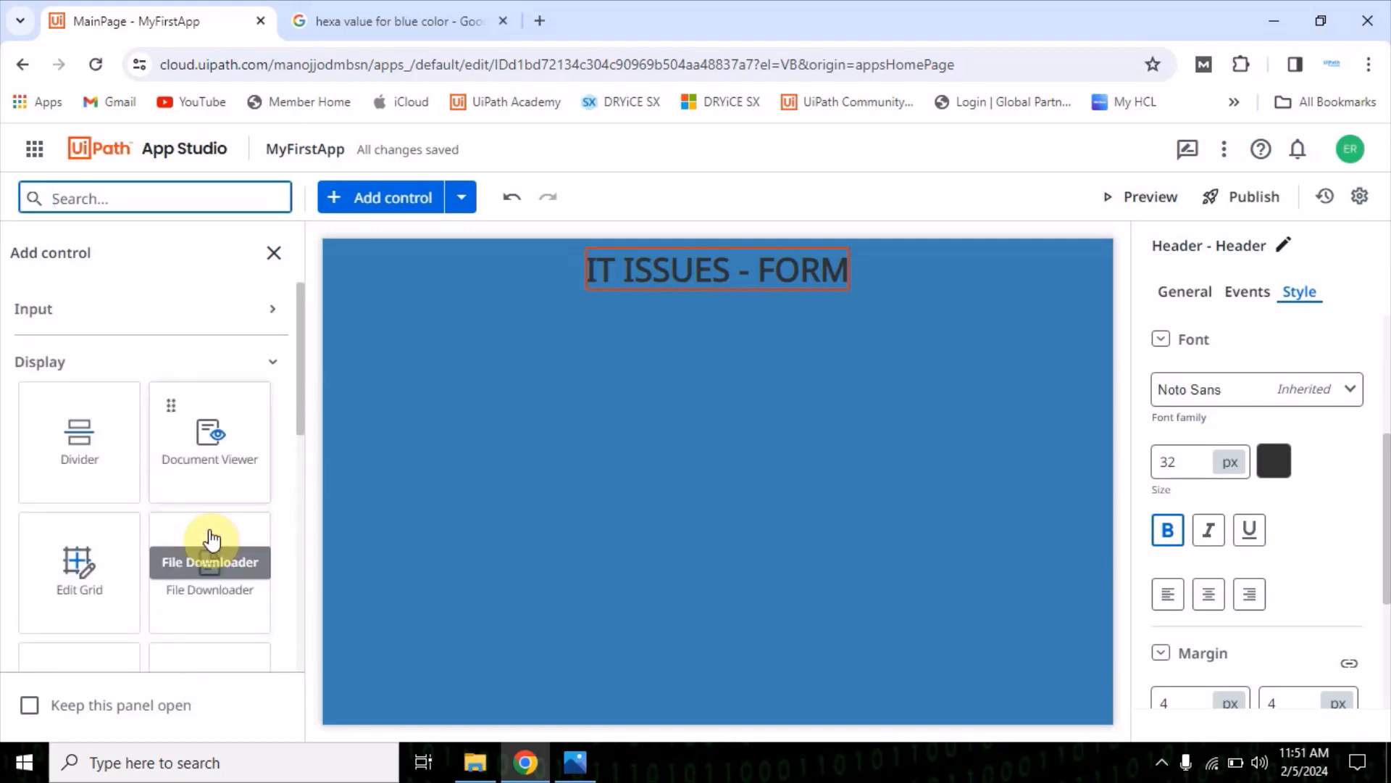
scroll(43, 392, "down", 4)
left_click_drag(208, 528, 503, 330)
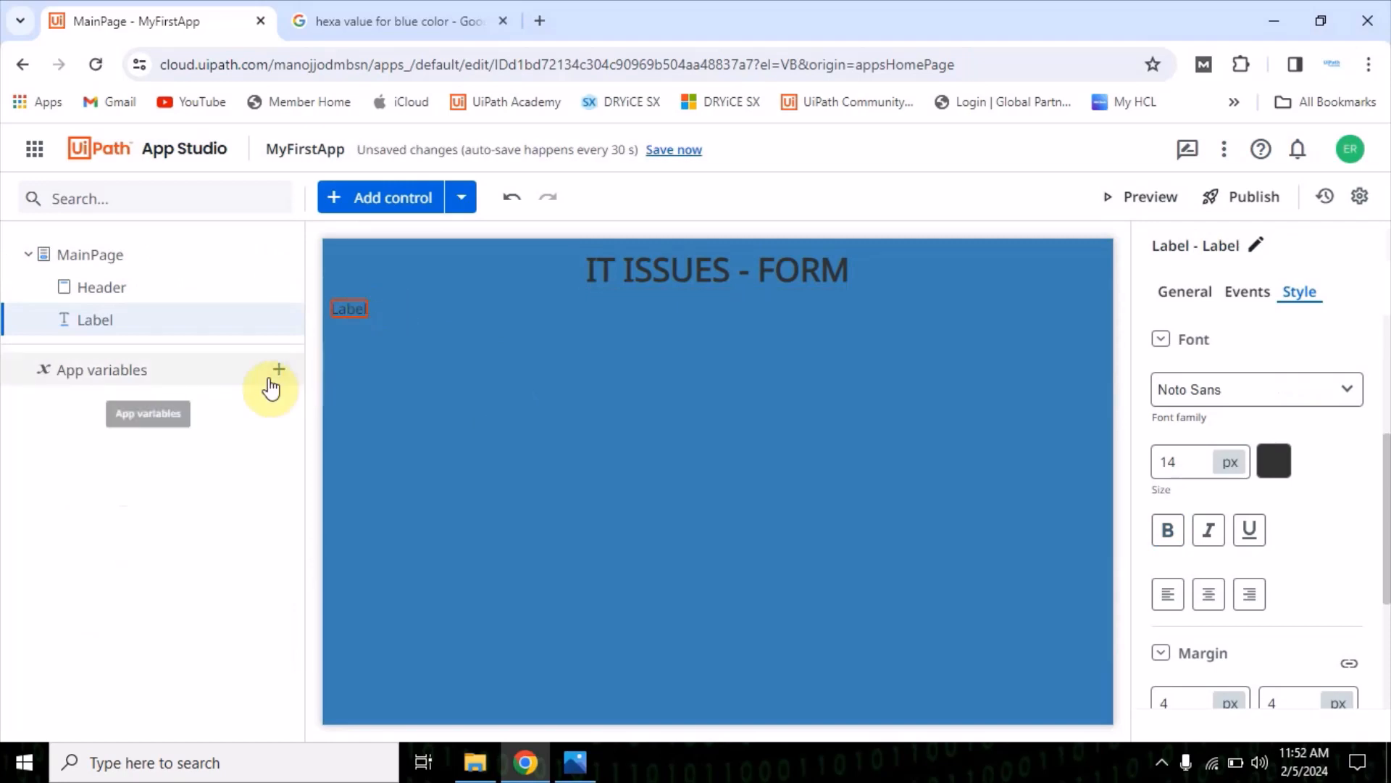
Add a second Label control to MainPage beneath the first label
left_click(385, 198)
scroll(174, 536, "down", 3)
scroll(161, 552, "down", 3)
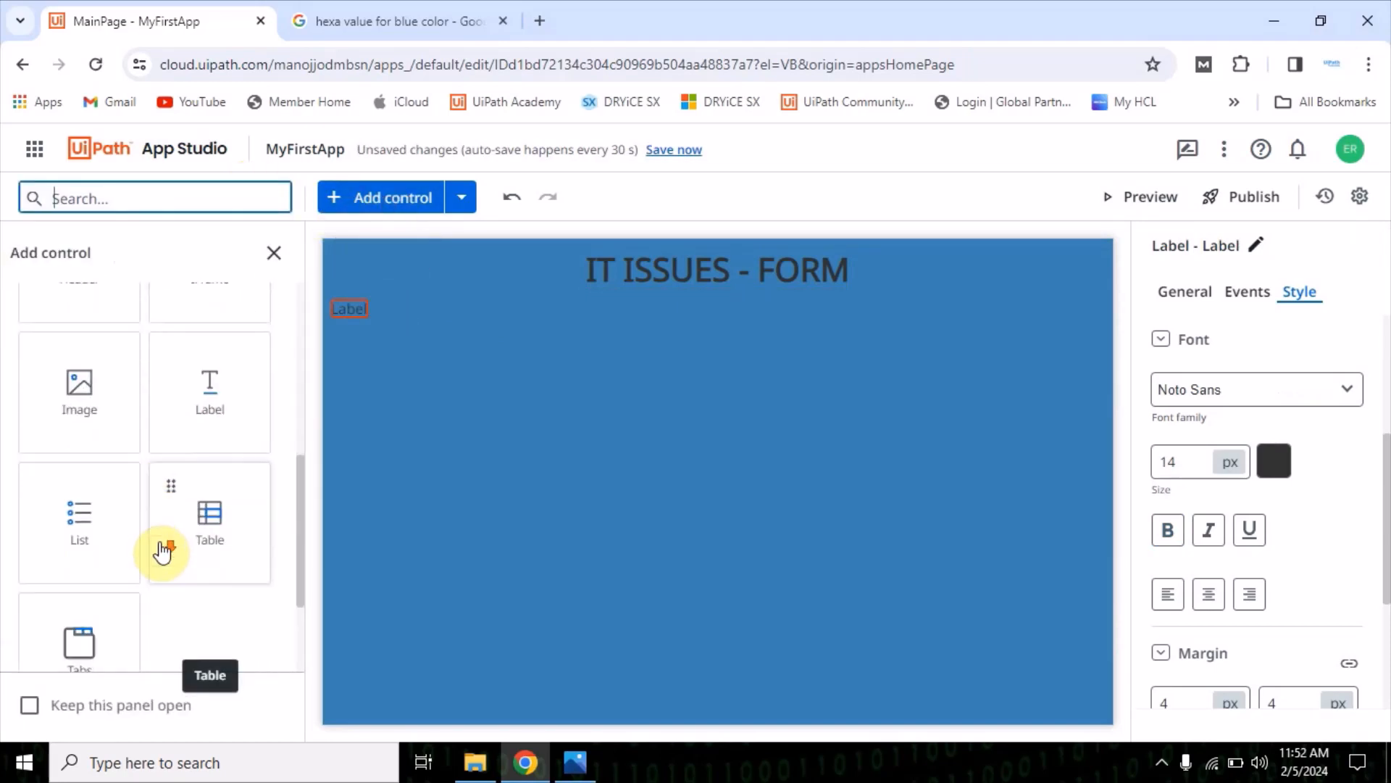
left_click_drag(211, 395, 363, 370)
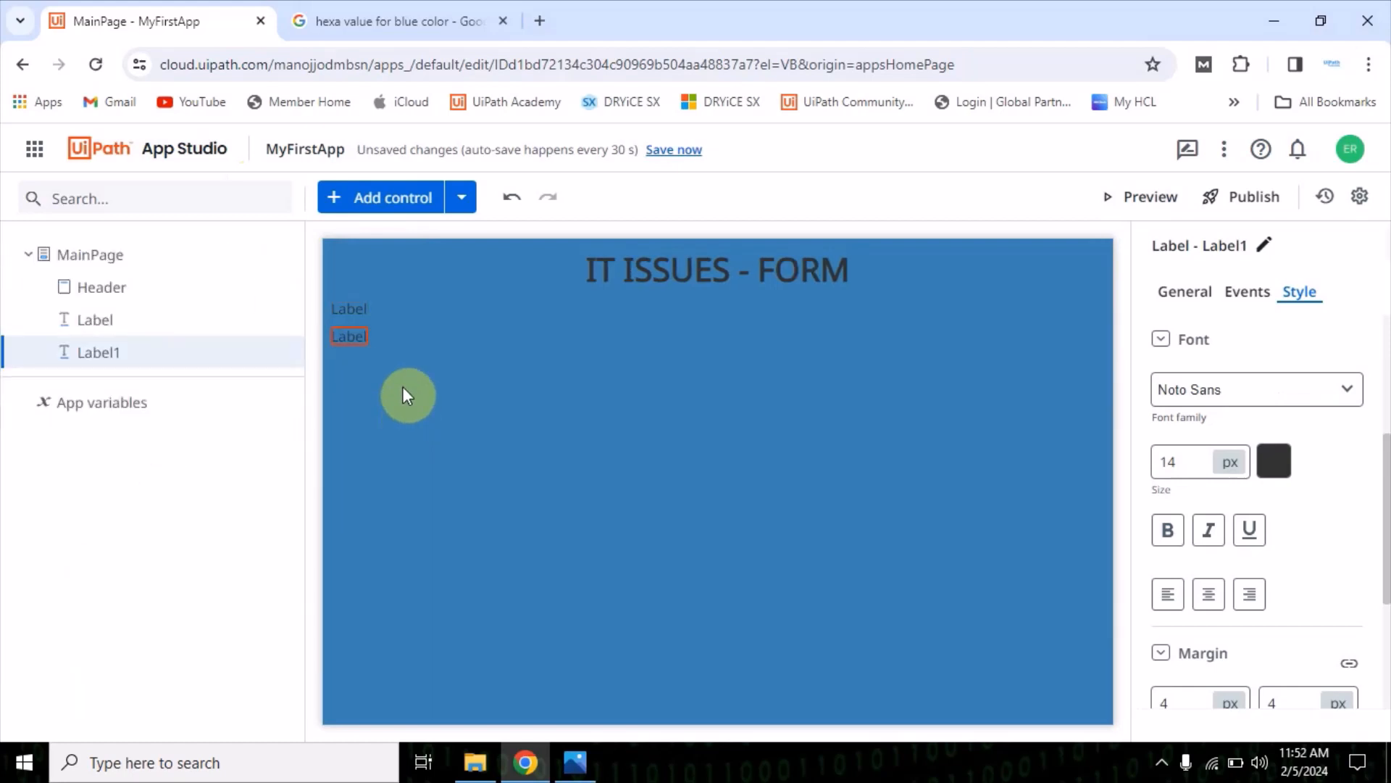
mouse_move(247, 362)
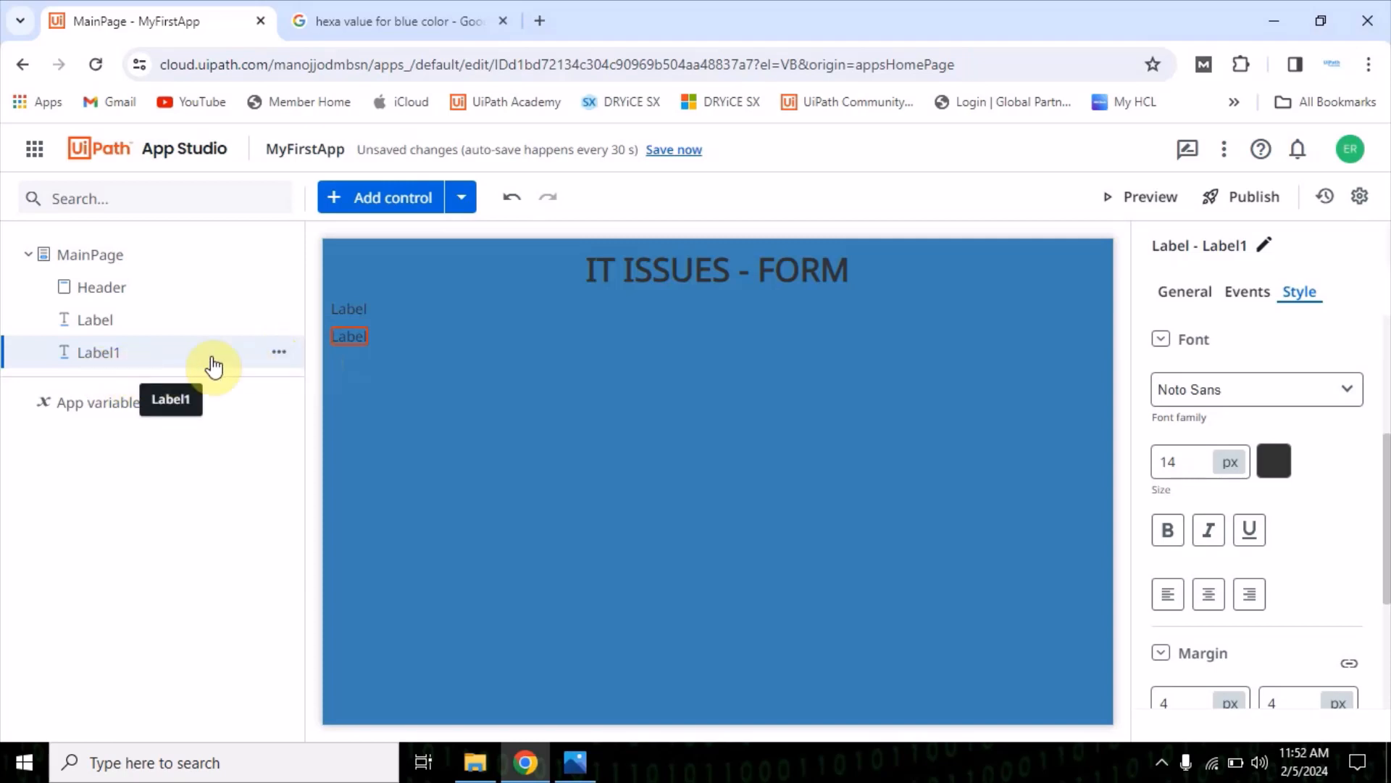
left_click(276, 350)
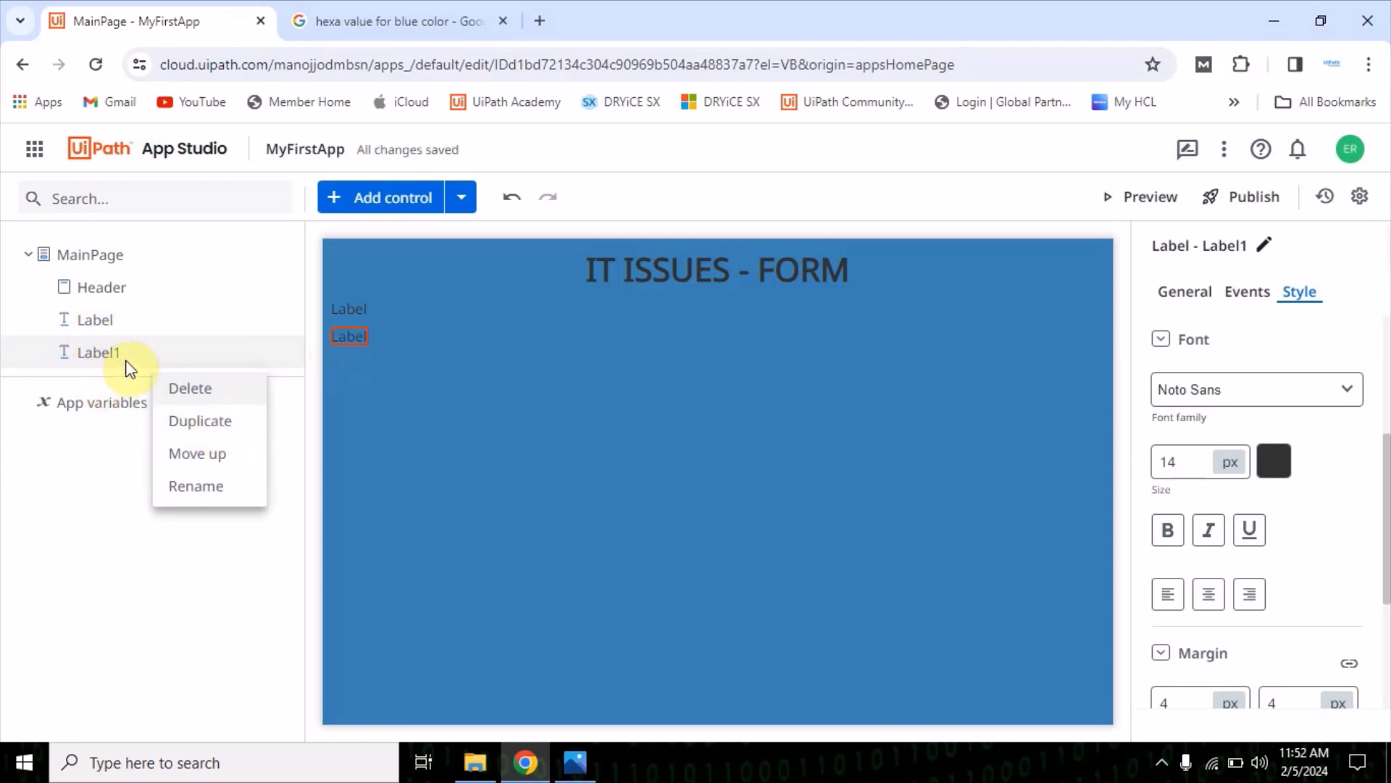
left_click(109, 609)
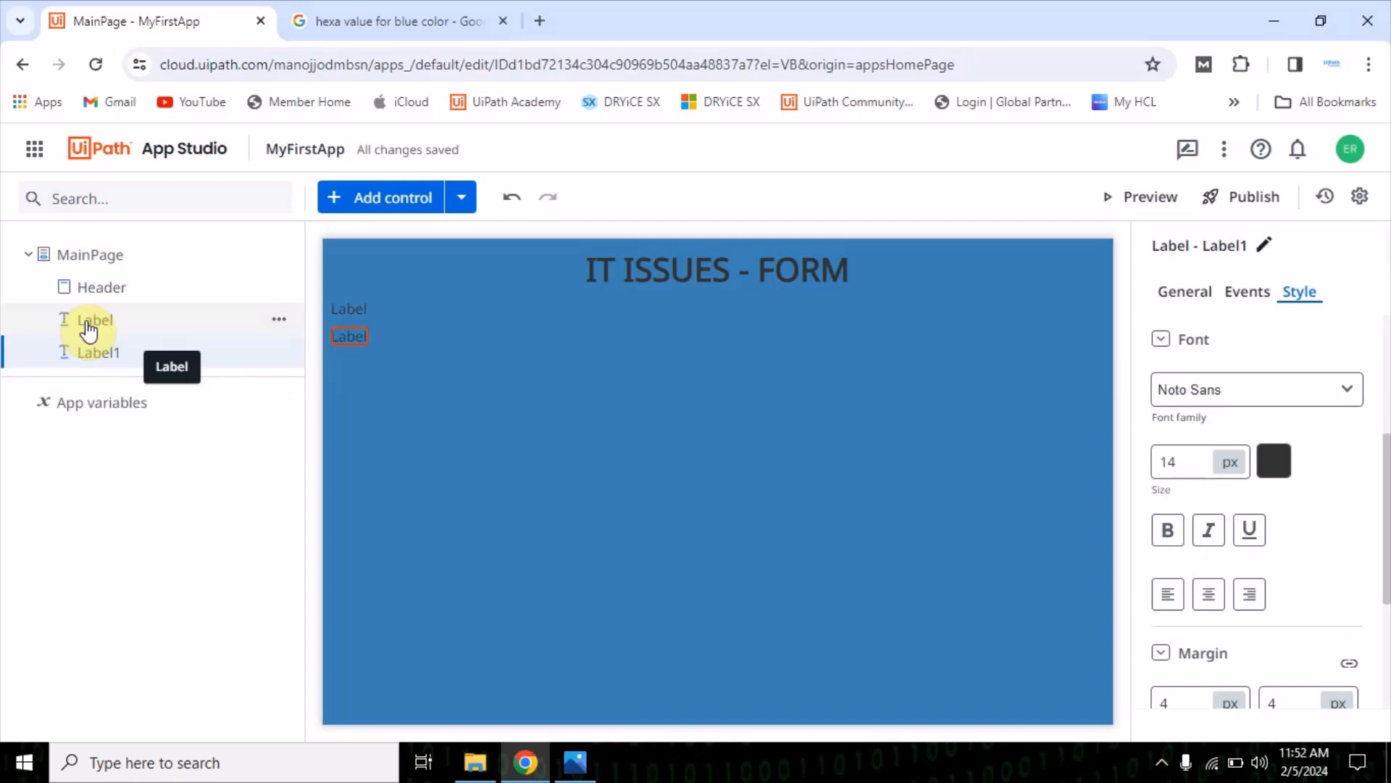
left_click(364, 311)
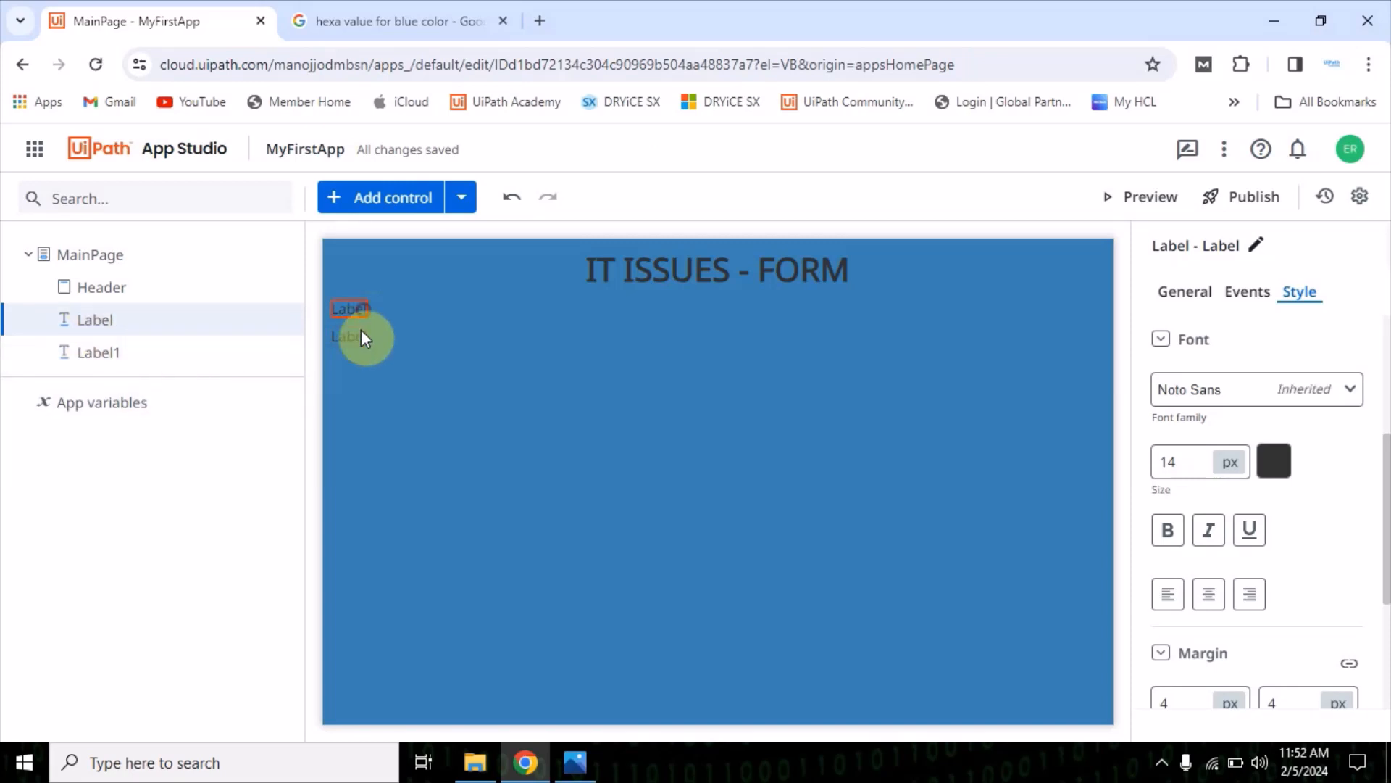
left_click(354, 338)
Check the form mock-up in Photos and set the first label's text to "Issue Name"
left_click(351, 309)
left_click(577, 764)
left_click(580, 764)
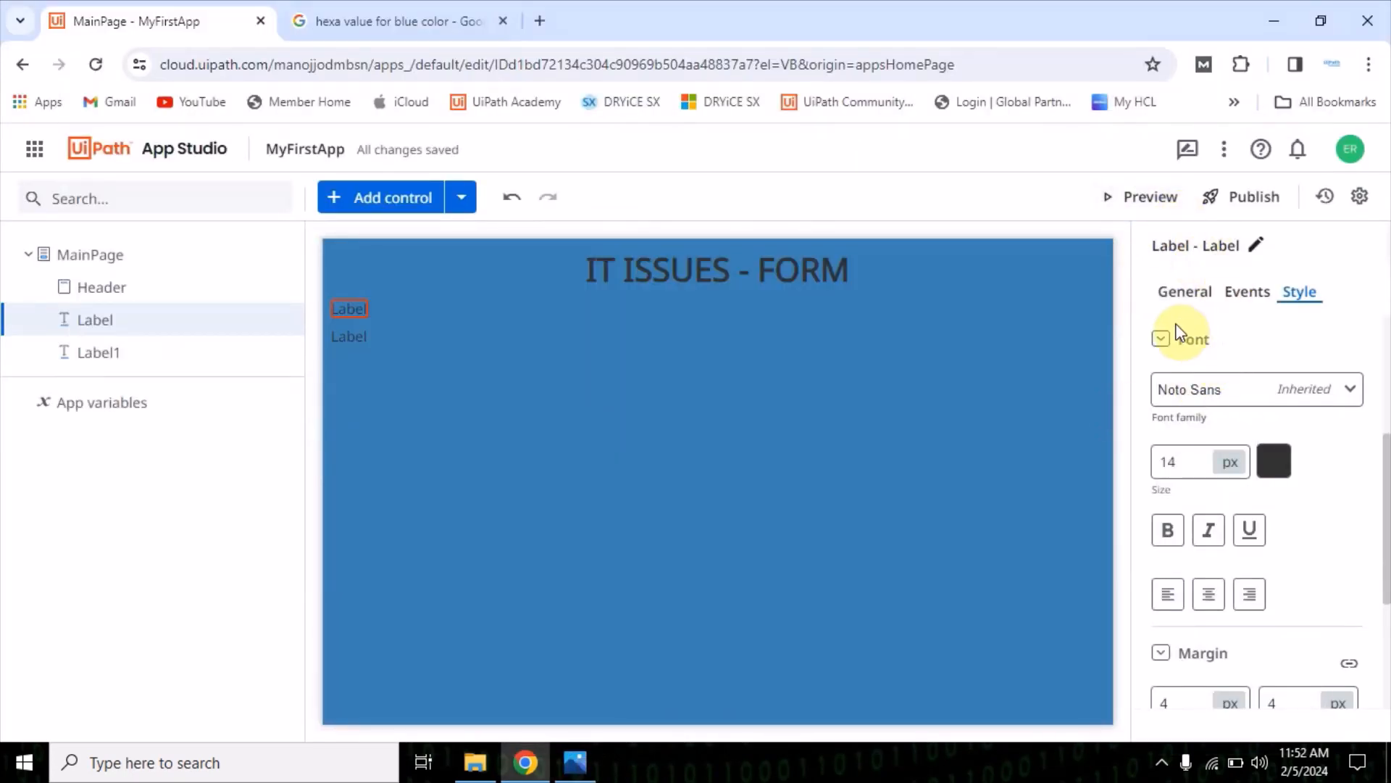
left_click(1174, 292)
left_click(1203, 376)
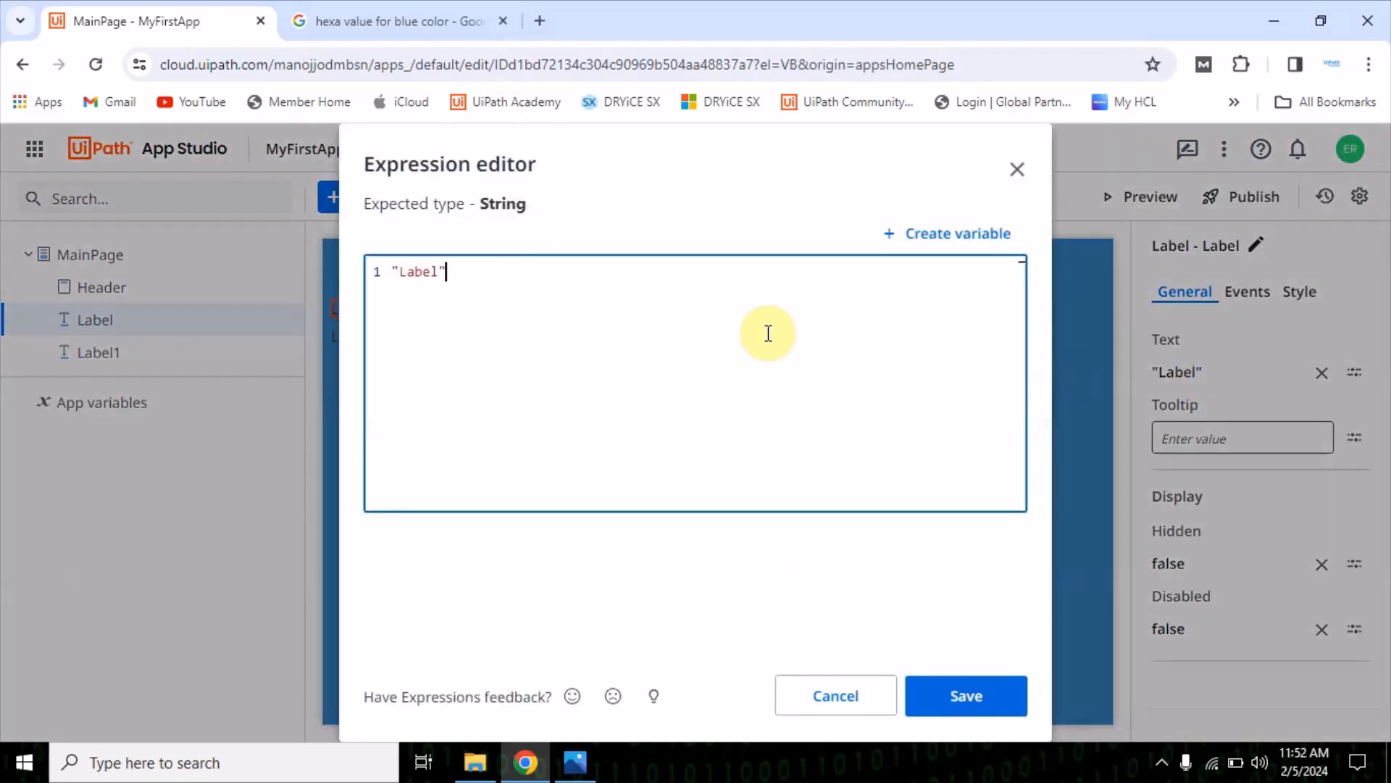
double_click(444, 272)
key("BackSpace")
key("BackSpace")
key("BackSpace")
key("BackSpace")
key("BackSpace")
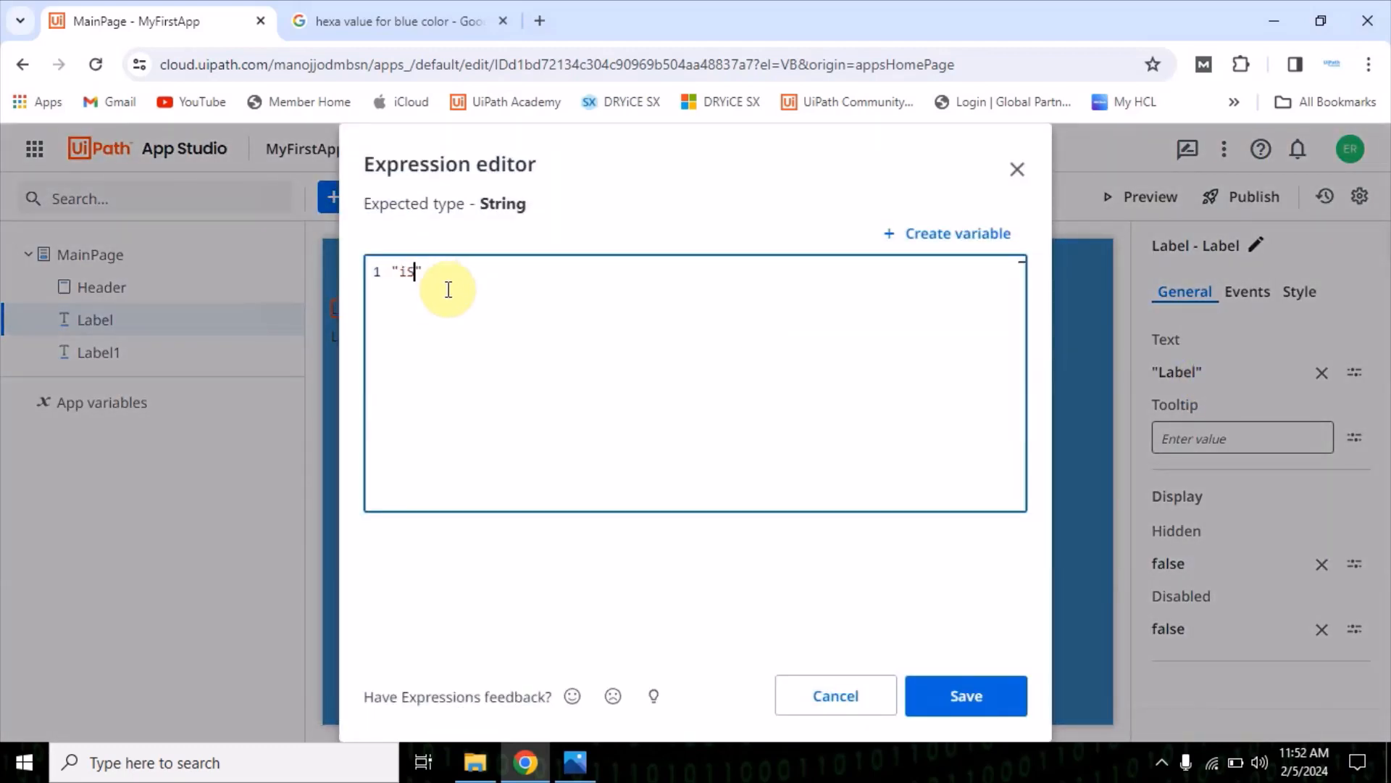
type("Issue Name")
left_click(963, 697)
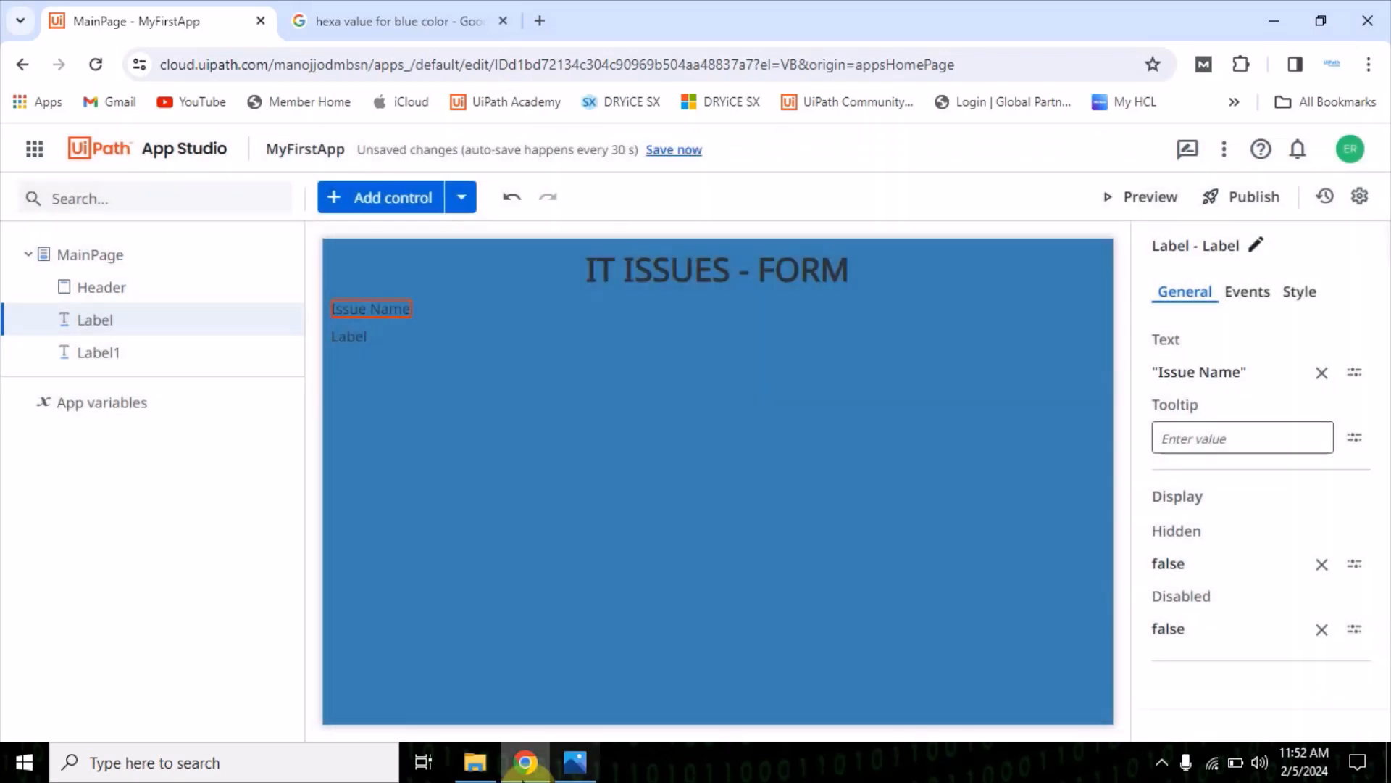
Check the mock-up again and set the second label's text to "Issue Description"
left_click(576, 763)
left_click(598, 776)
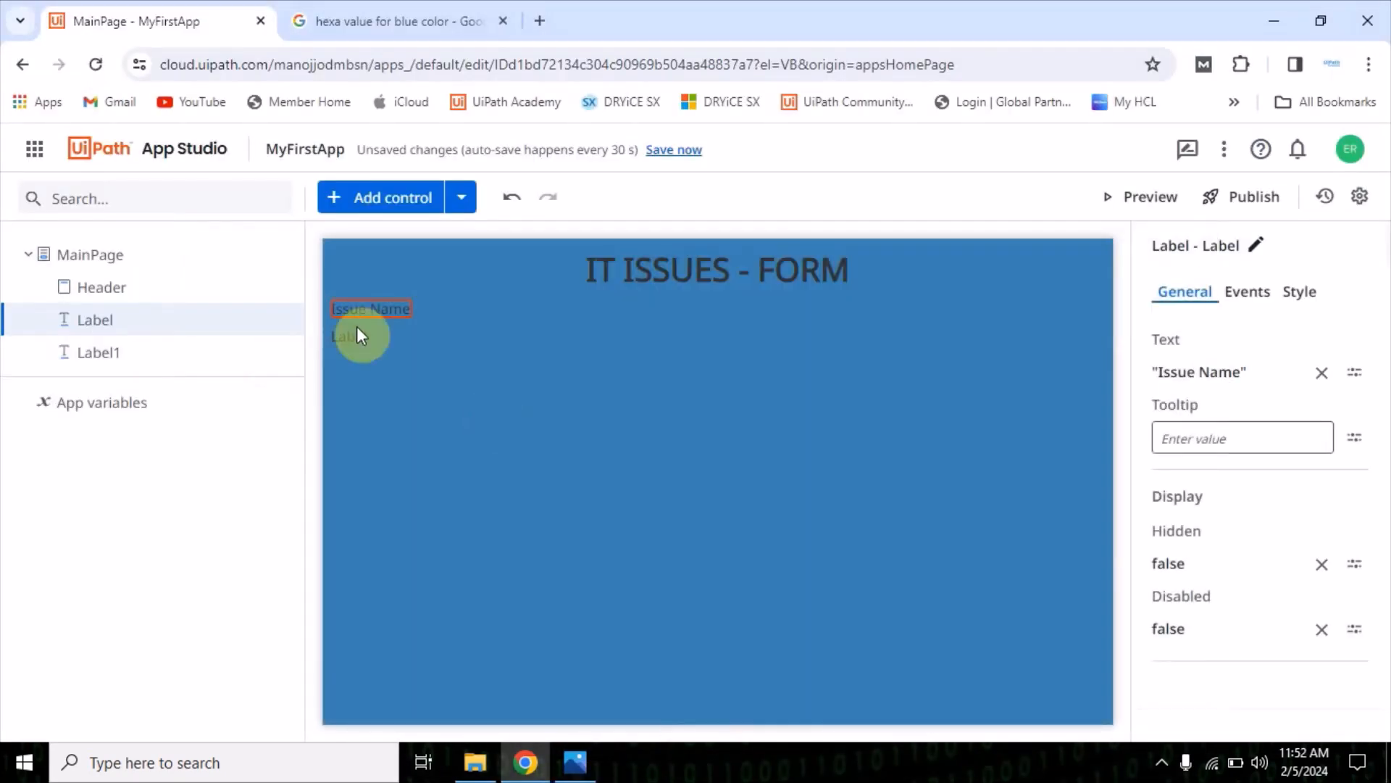
left_click(341, 332)
left_click(1181, 371)
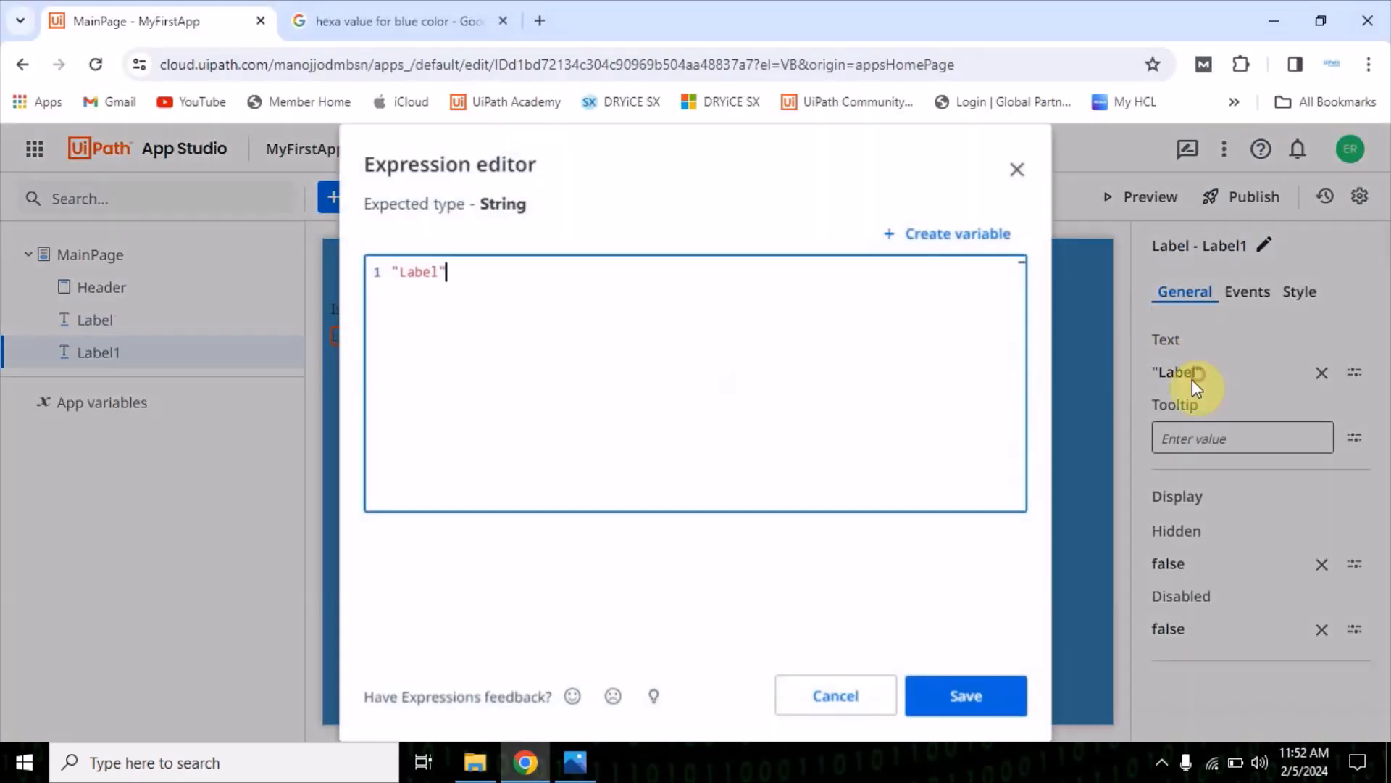
double_click(411, 279)
type("Issue Description")
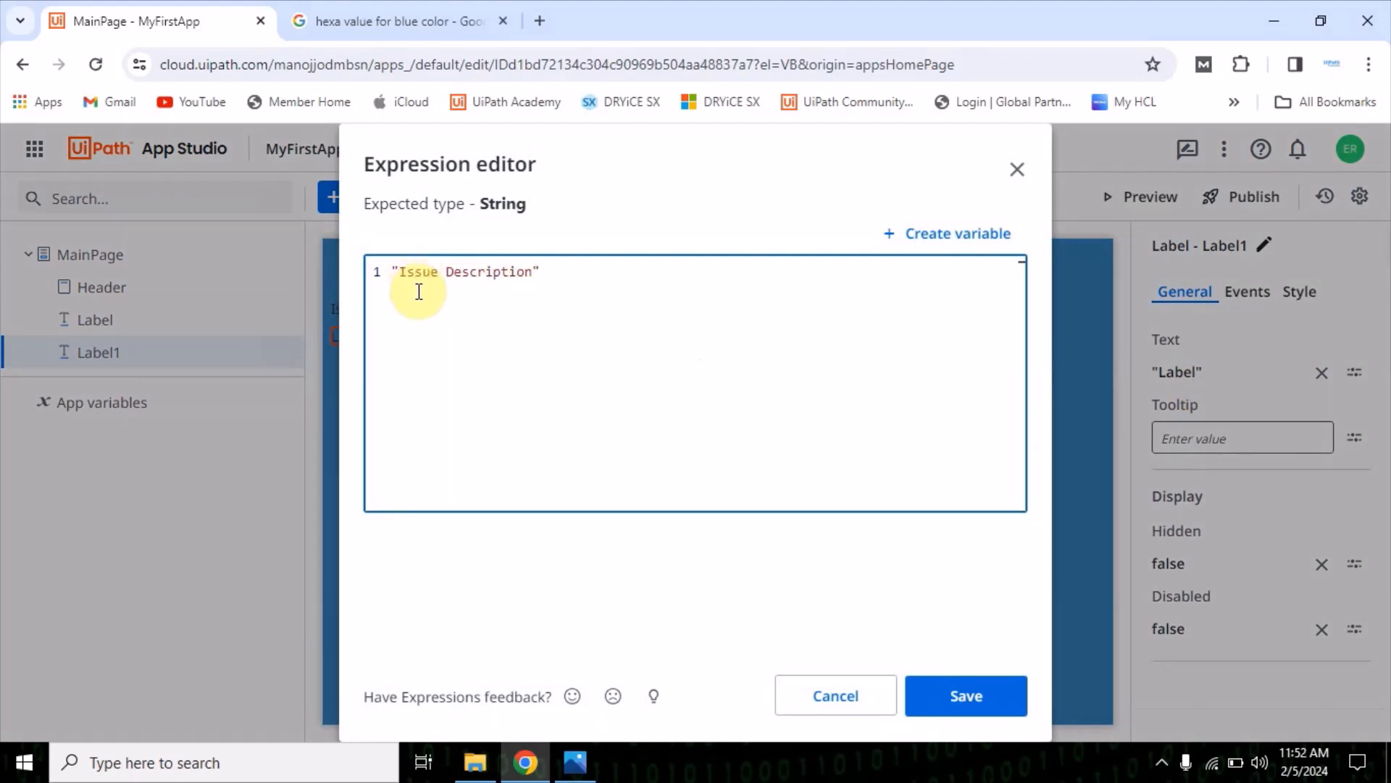
left_click(1000, 695)
left_click(428, 398)
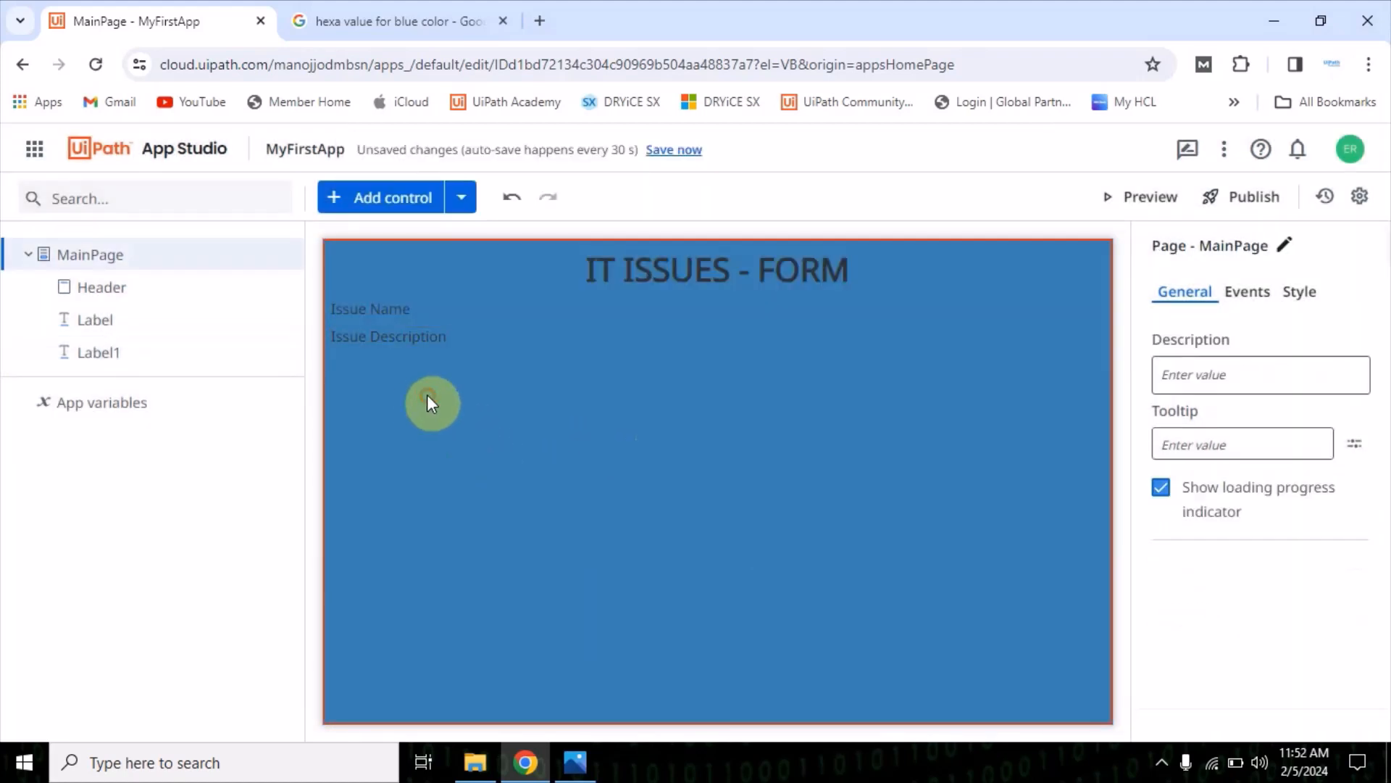
Rename the Issue Name label control to LabelIssue in the control tree
left_click(385, 310)
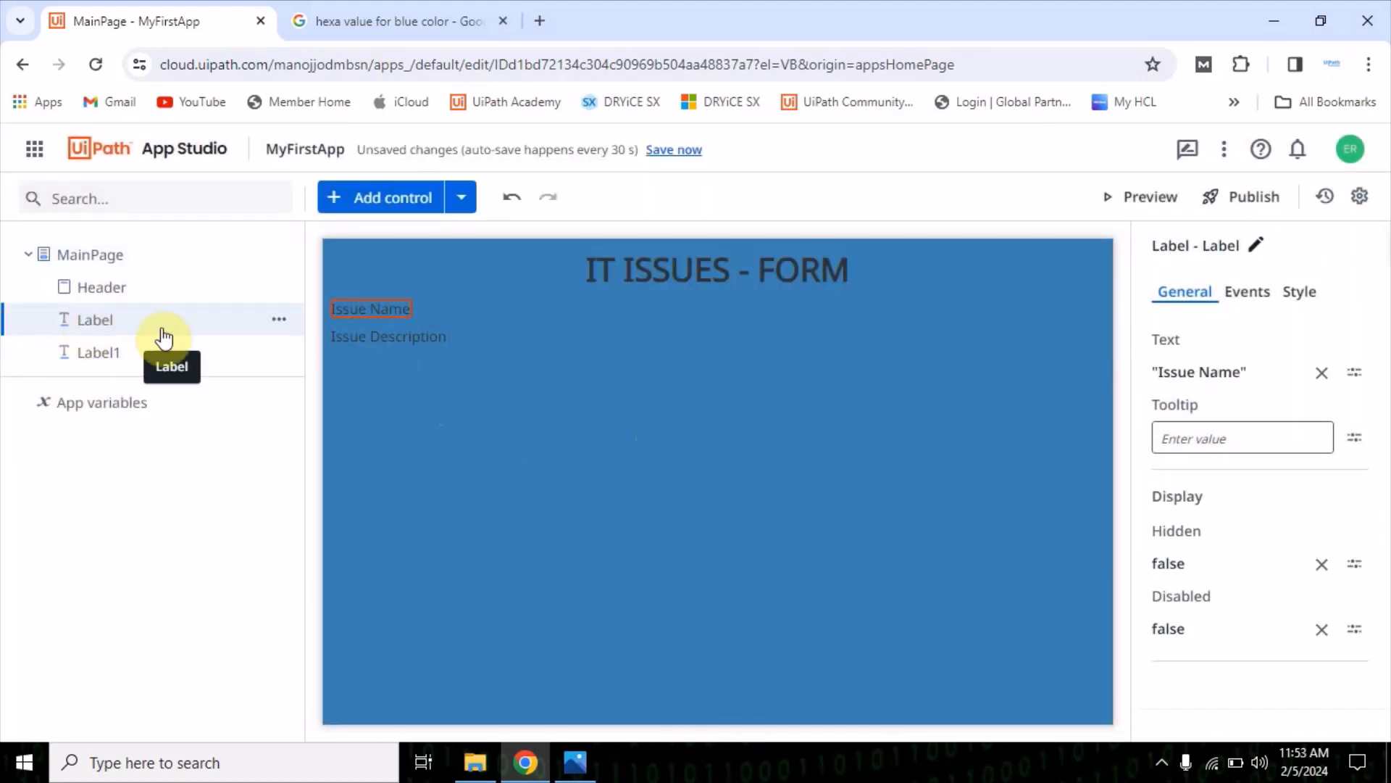
left_click(281, 323)
left_click(108, 323)
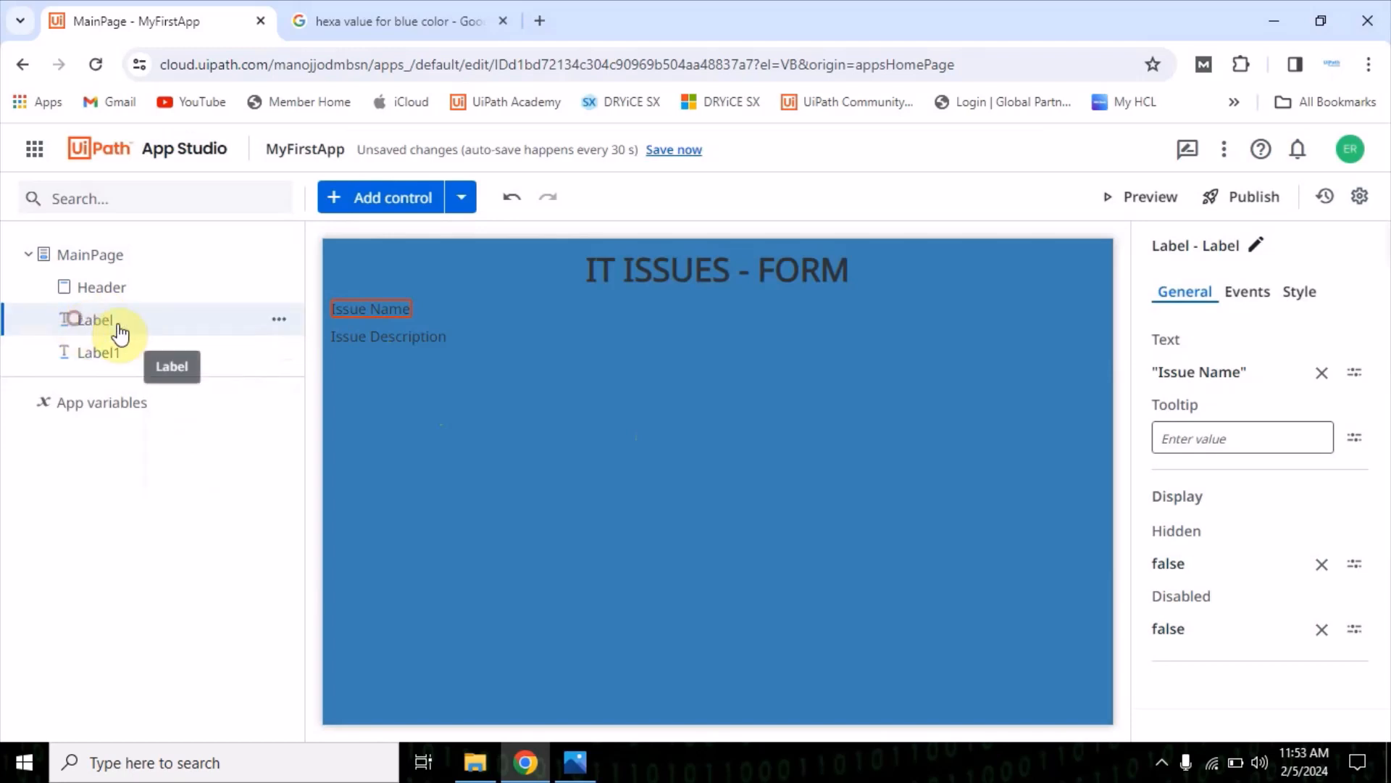
left_click(279, 321)
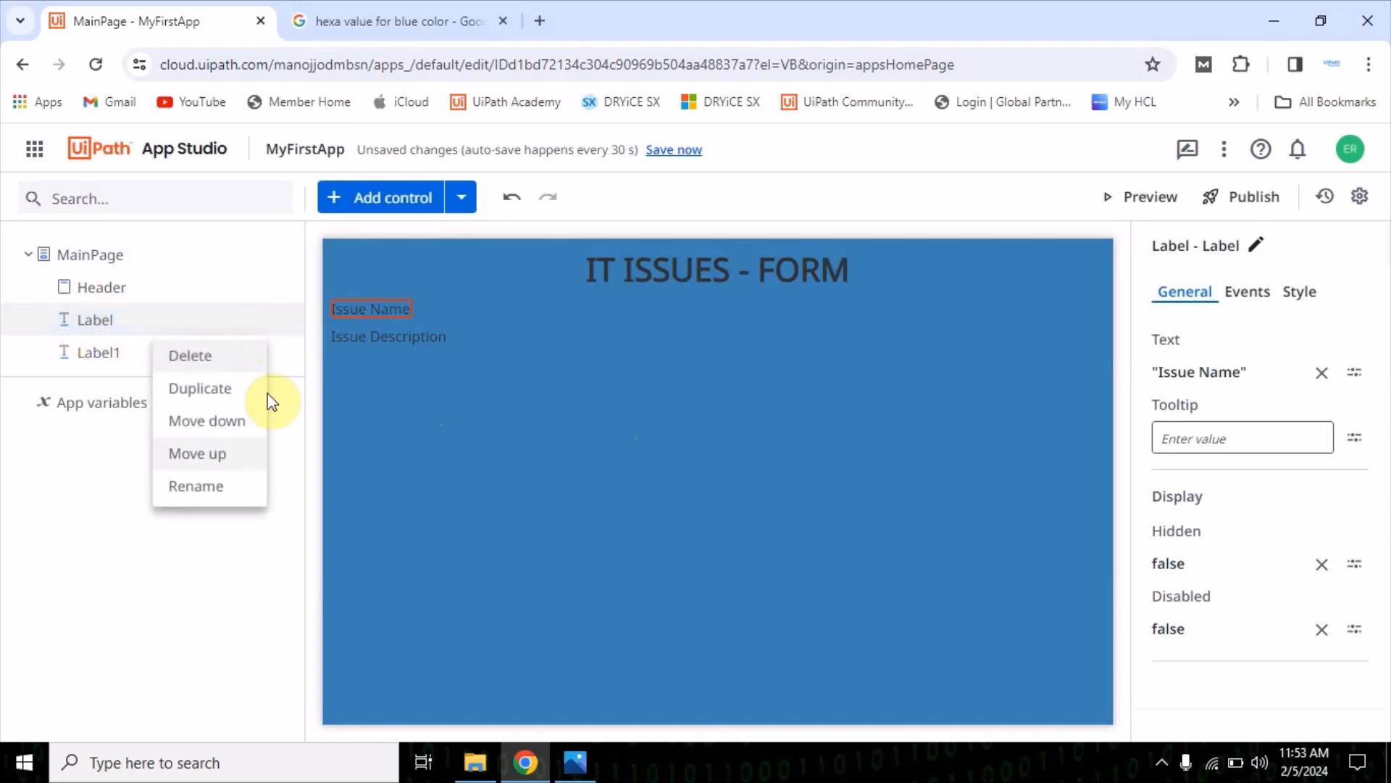
left_click(203, 485)
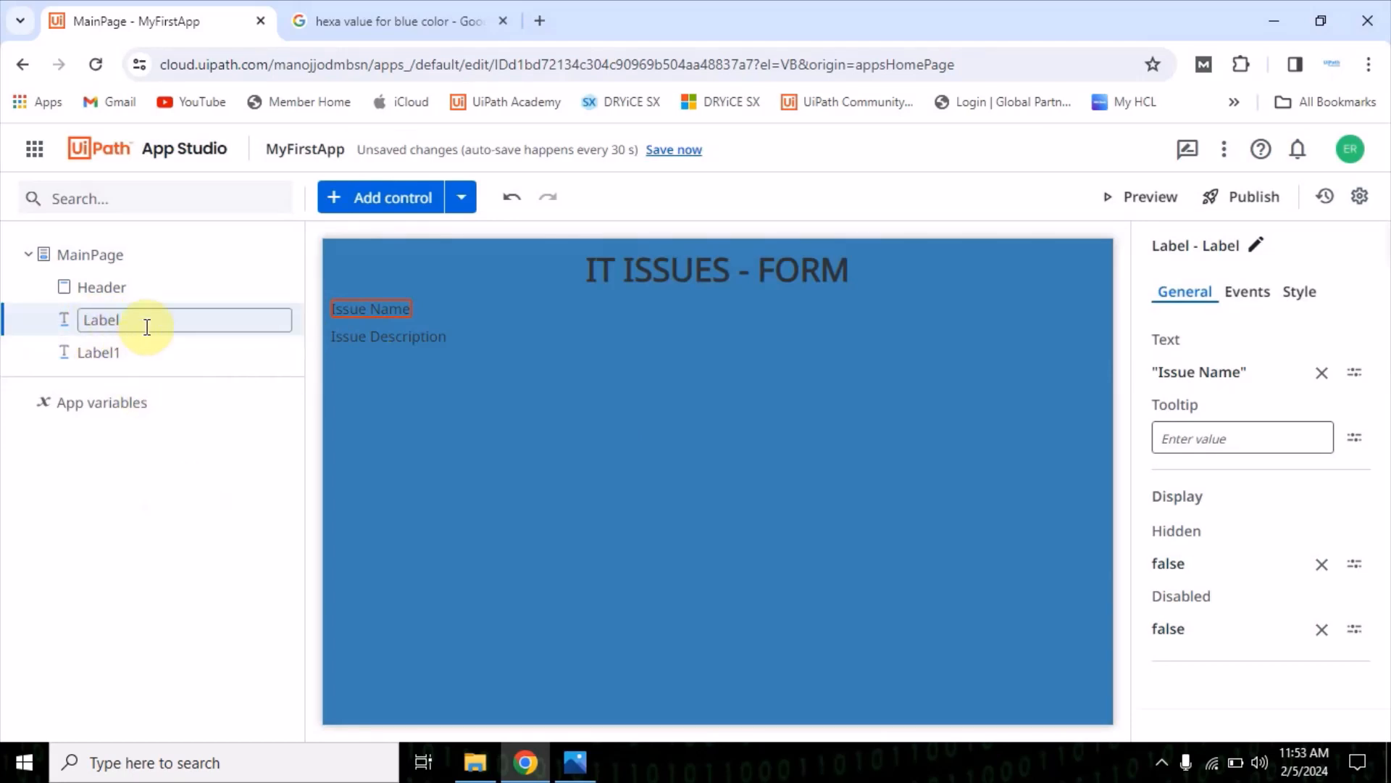
type("Issue")
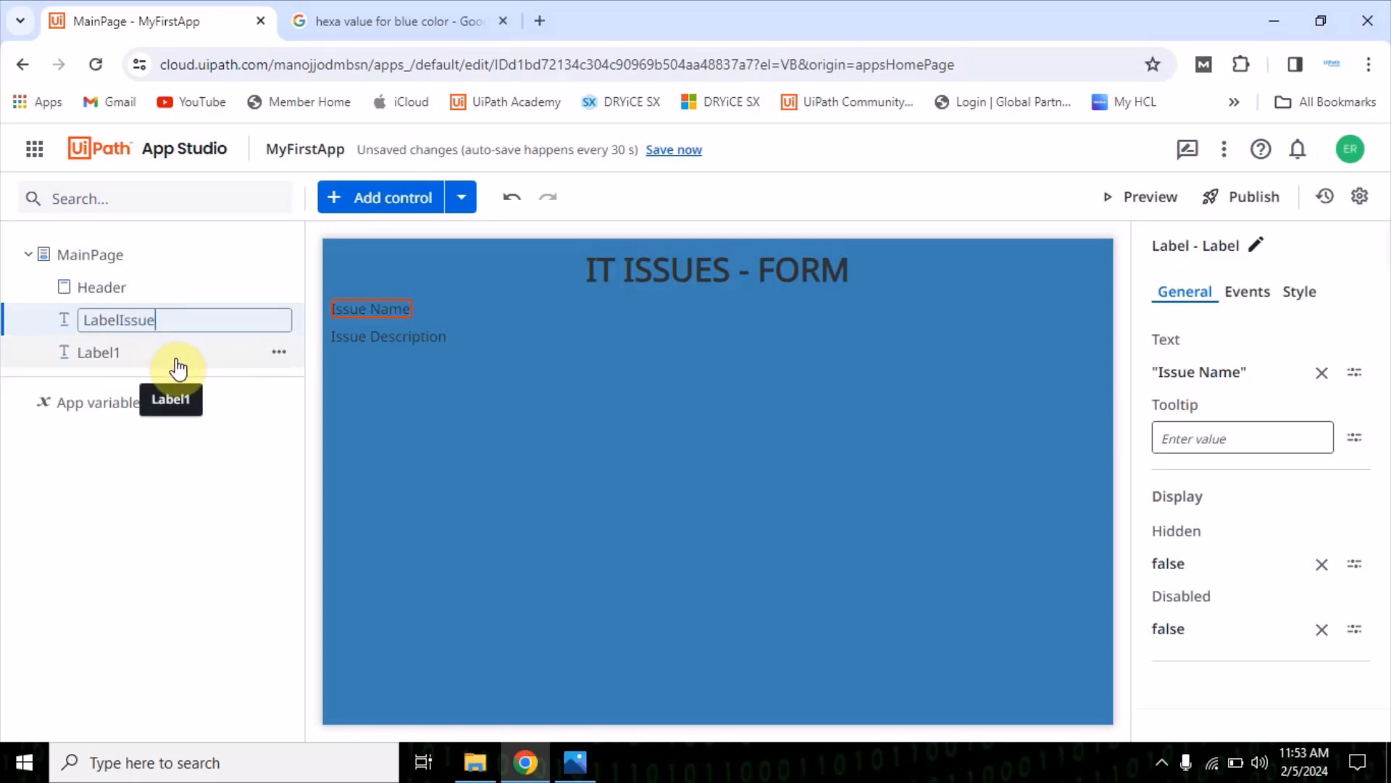
Rename the Issue Description label control to LabelIsseDesc in the control tree
left_click(280, 352)
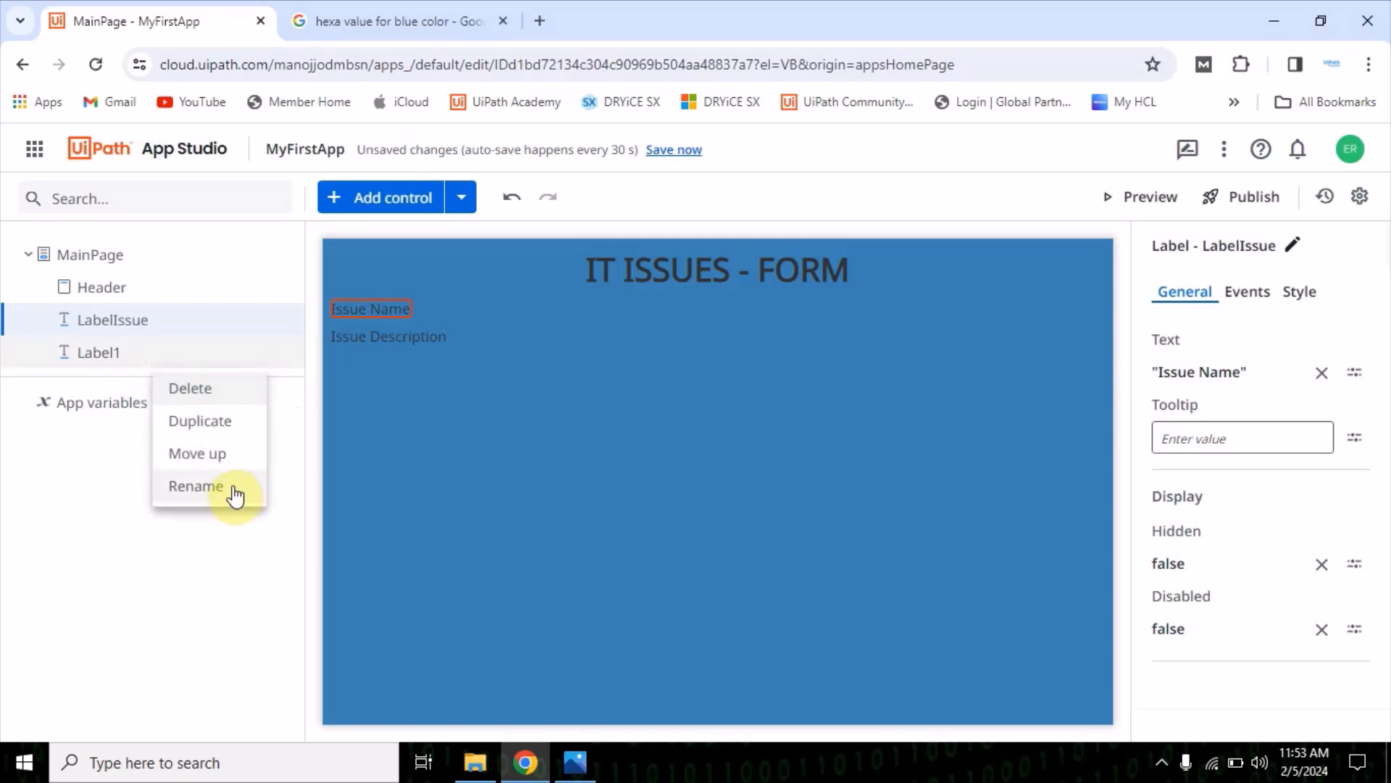
left_click(190, 487)
key("BackSpace")
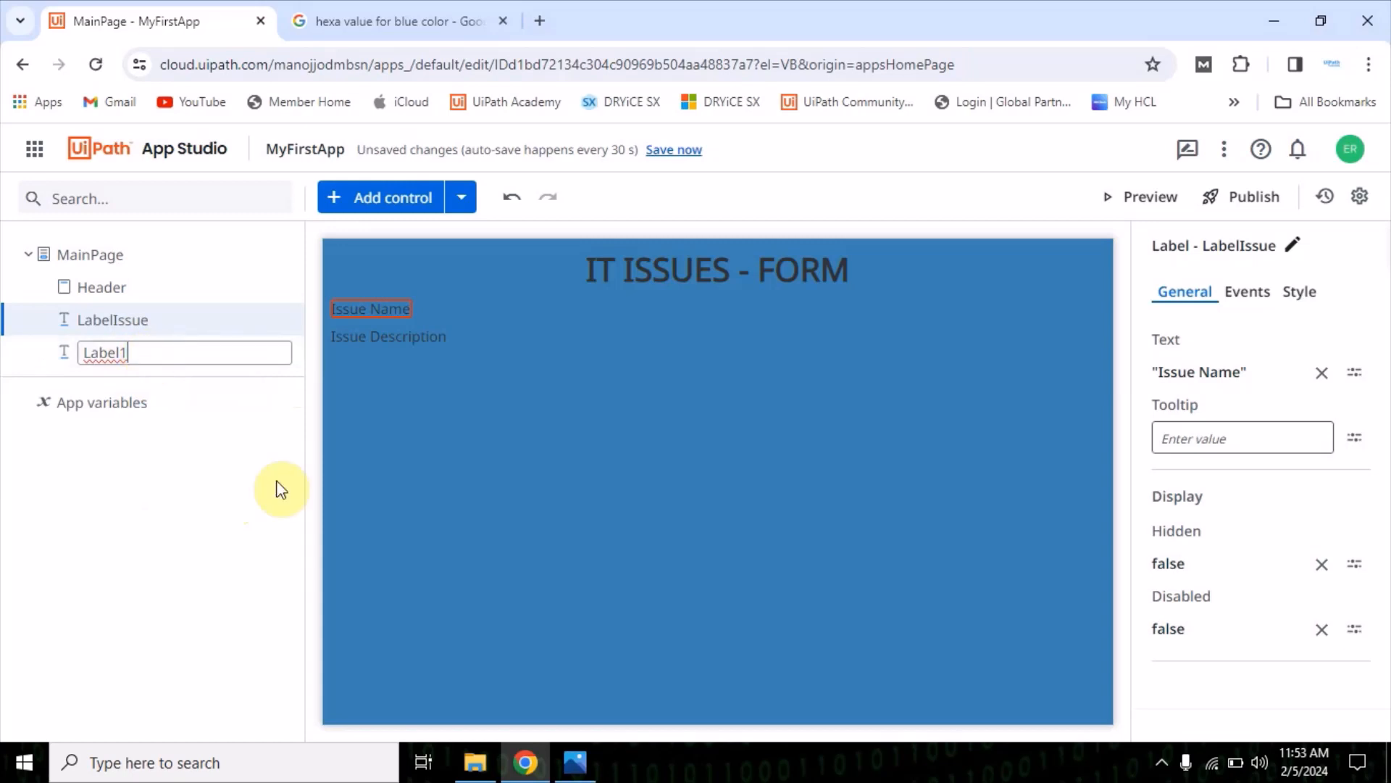
type("IsseDesc")
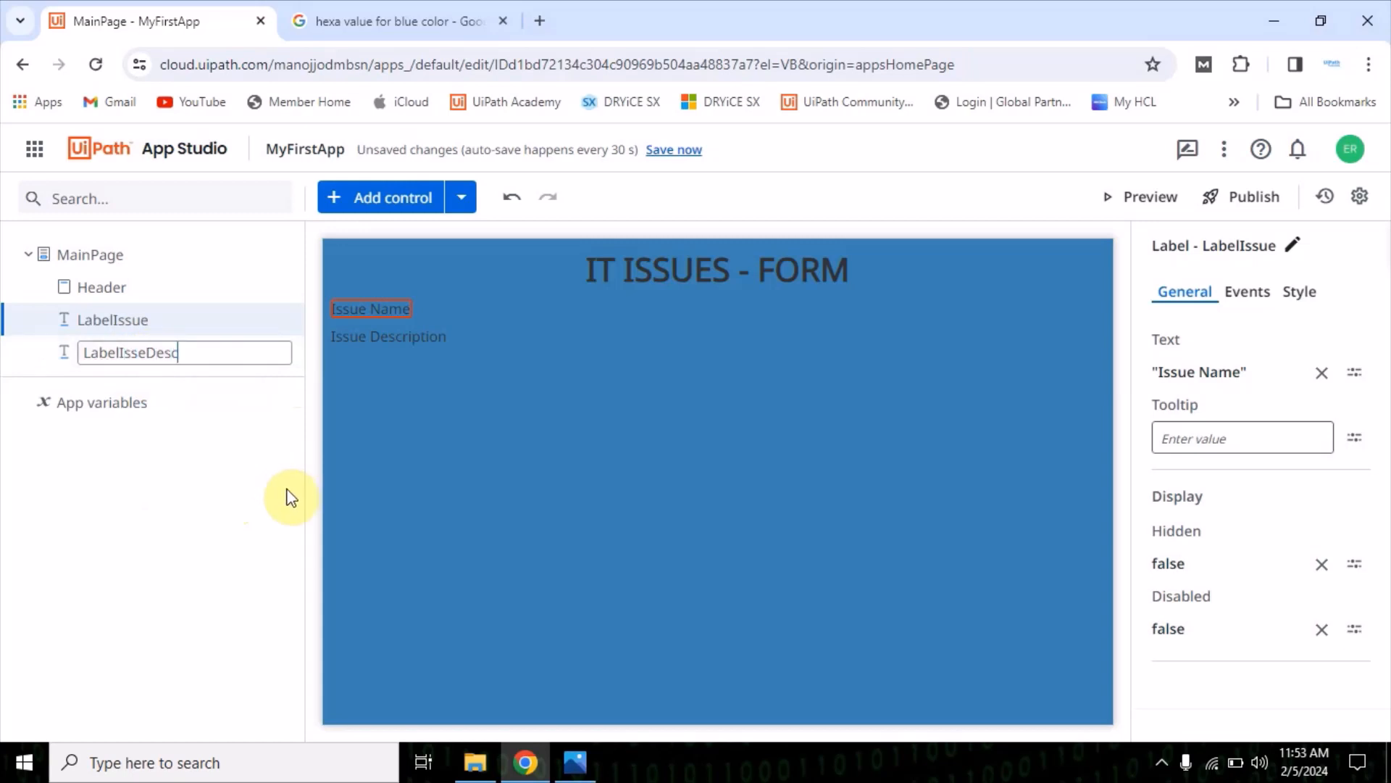
left_click(290, 498)
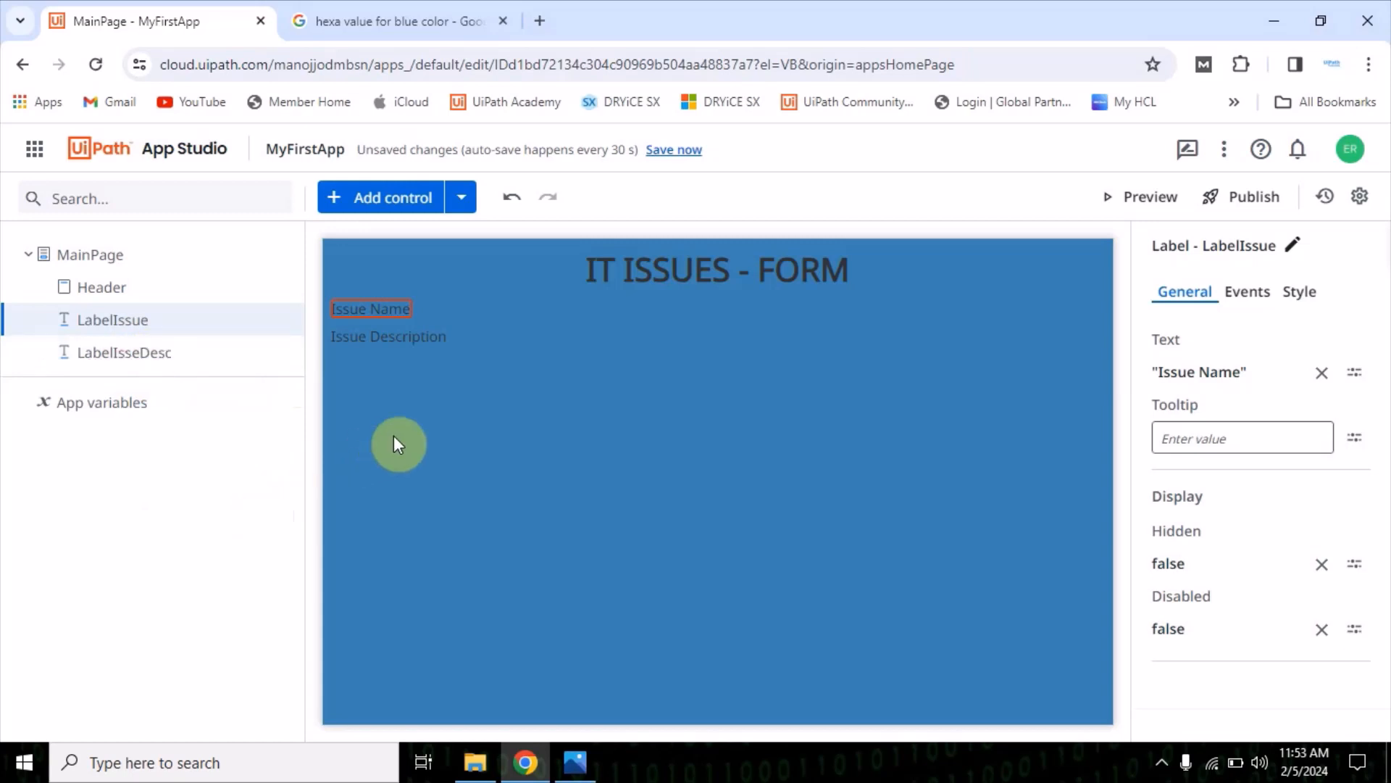
left_click(430, 438)
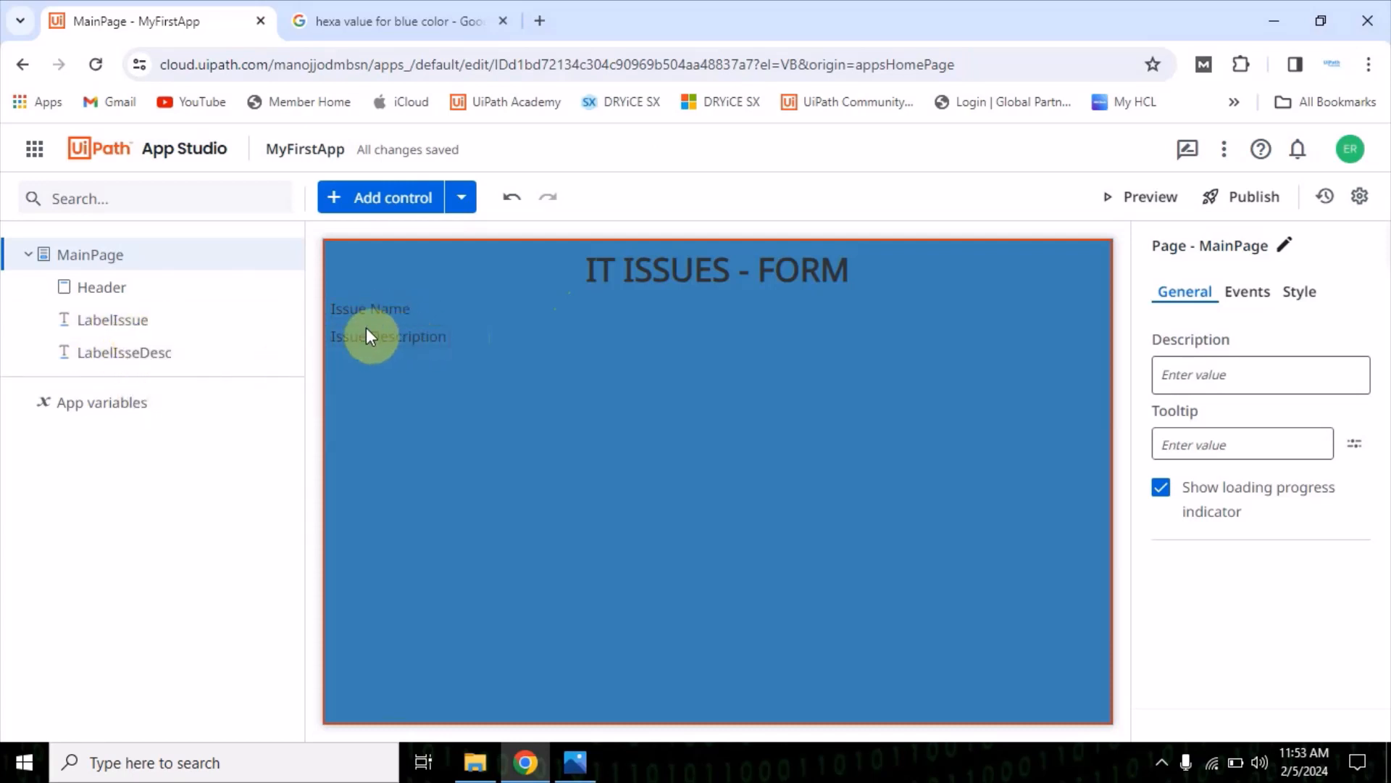
Add a Textbox input control to MainPage between the Issue Name and Issue Description labels
left_click(394, 221)
left_click(274, 308)
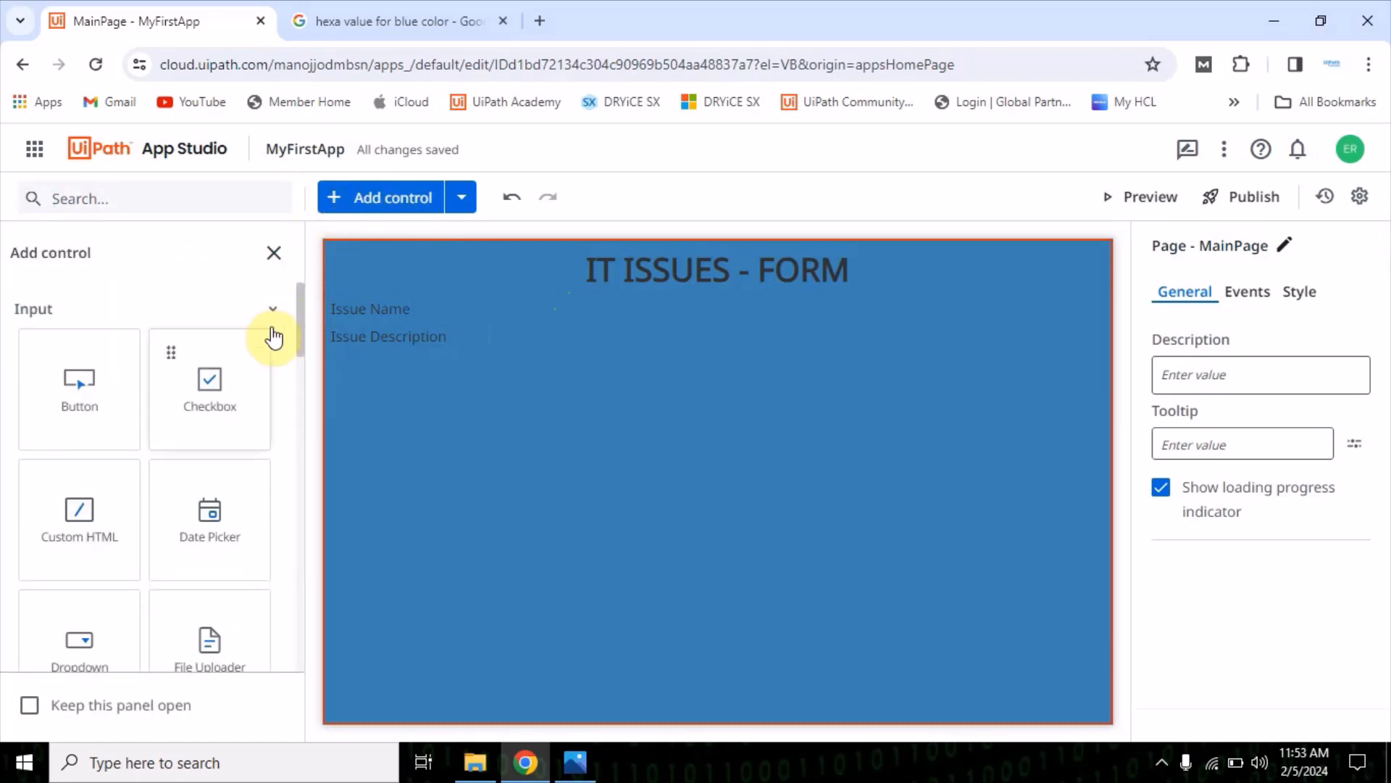
scroll(112, 515, "down", 3)
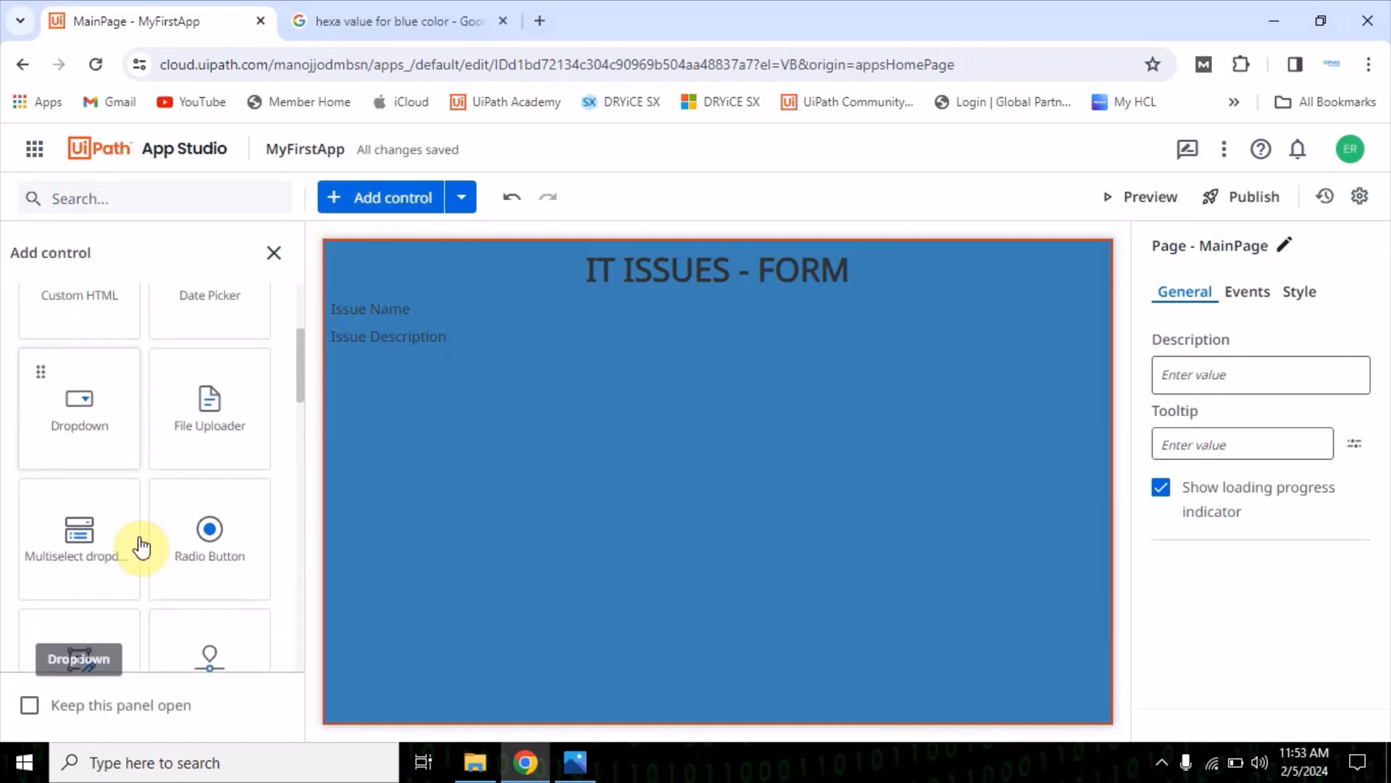
scroll(140, 543, "down", 3)
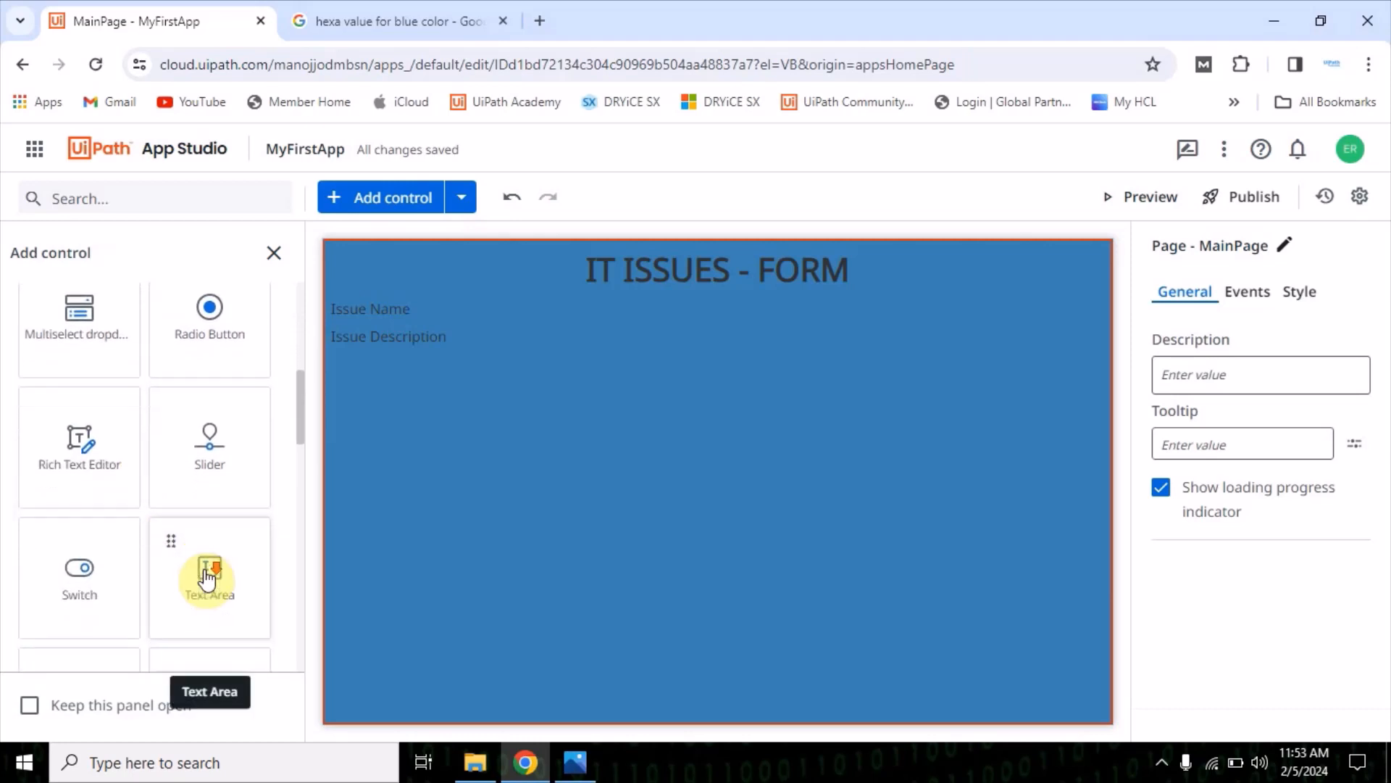
scroll(217, 602, "down", 2)
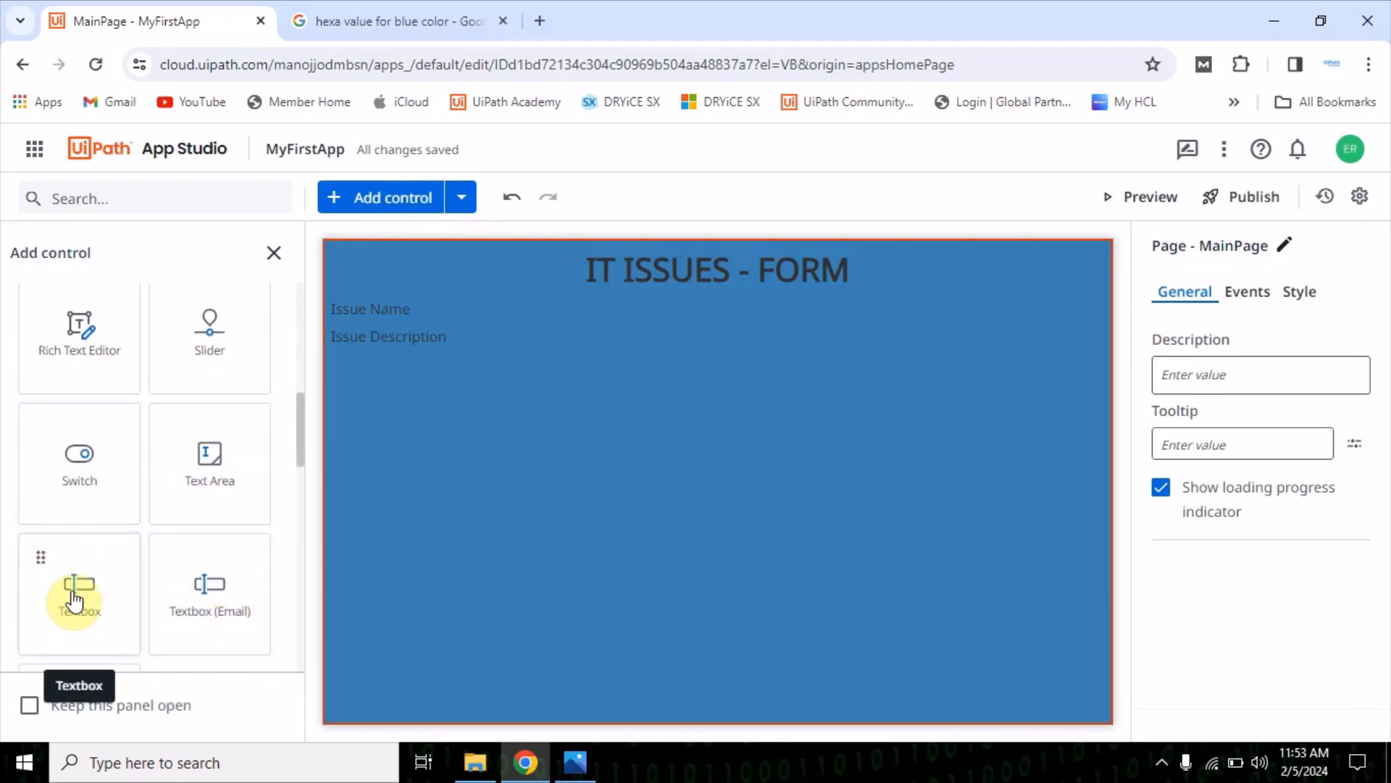
left_click_drag(75, 600, 534, 312)
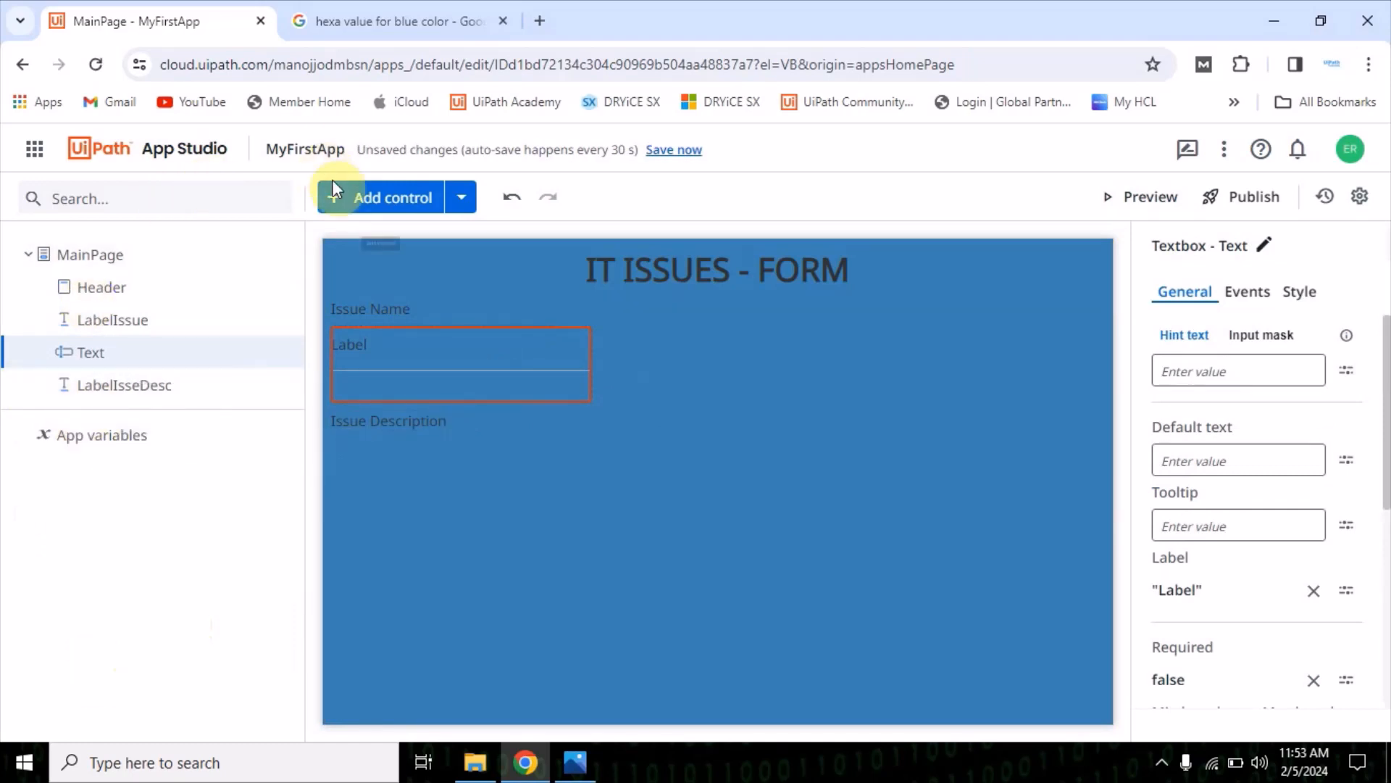
Add a second Textbox input control to MainPage below the Issue Description label
left_click(362, 211)
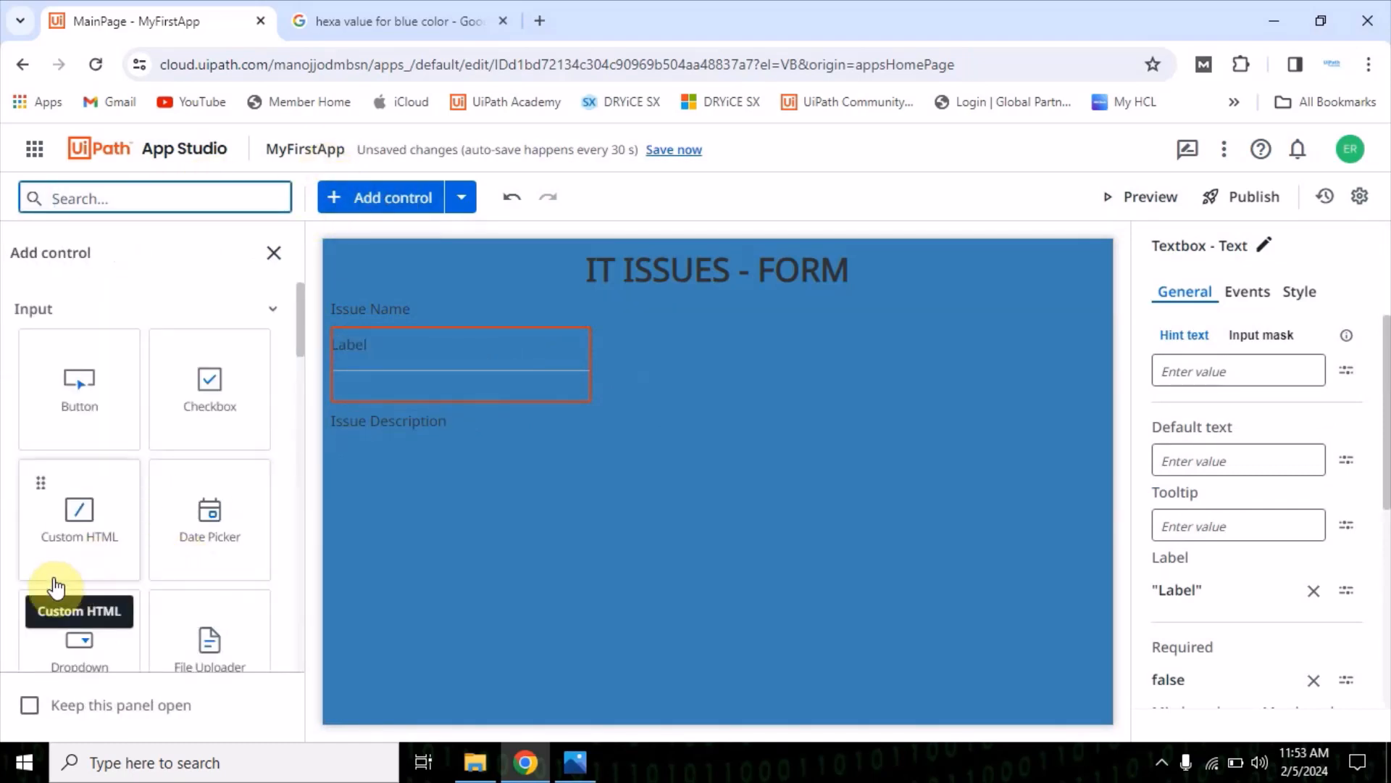
scroll(119, 506, "down", 6)
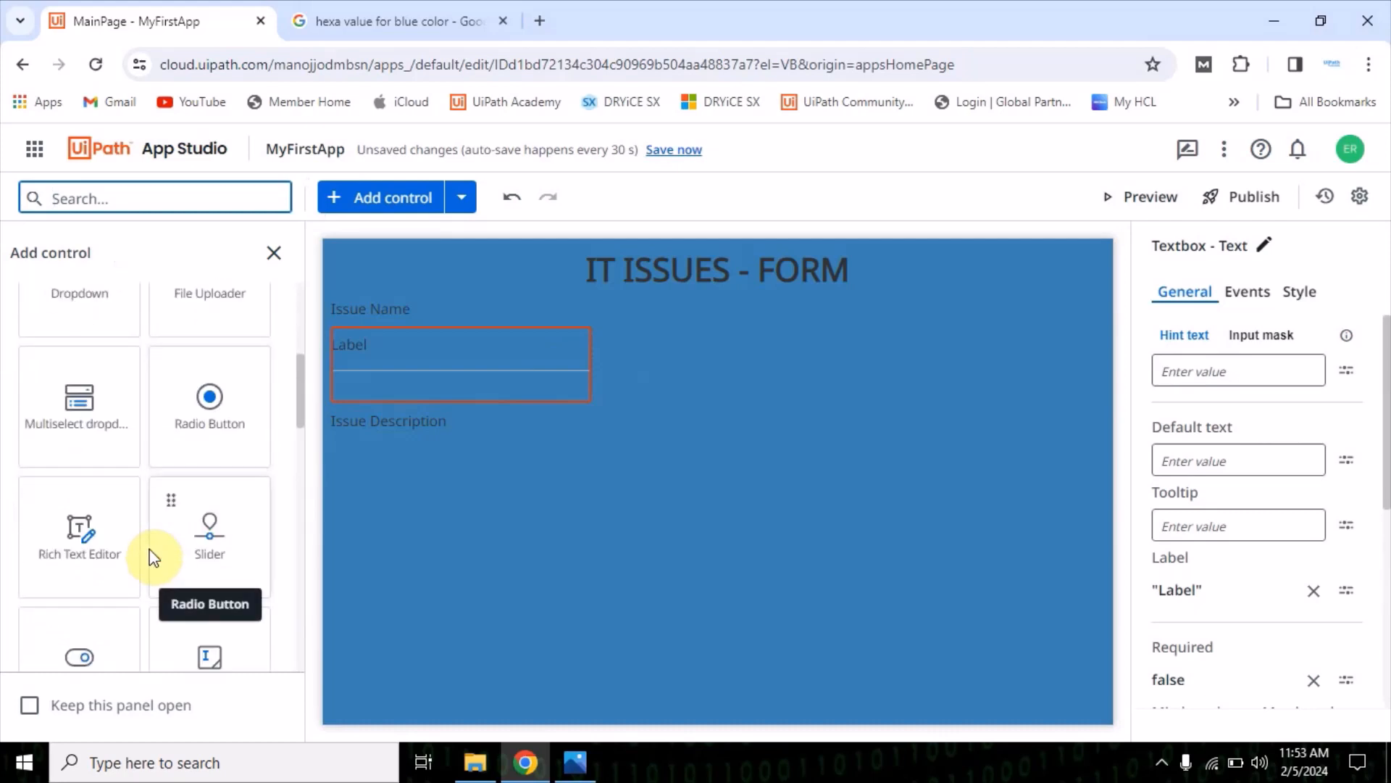
scroll(190, 572, "down", 2)
left_click_drag(130, 536, 451, 449)
Check the mock-up and set the label of the textbox under Issue Name to "Issue Name"
left_click(435, 387)
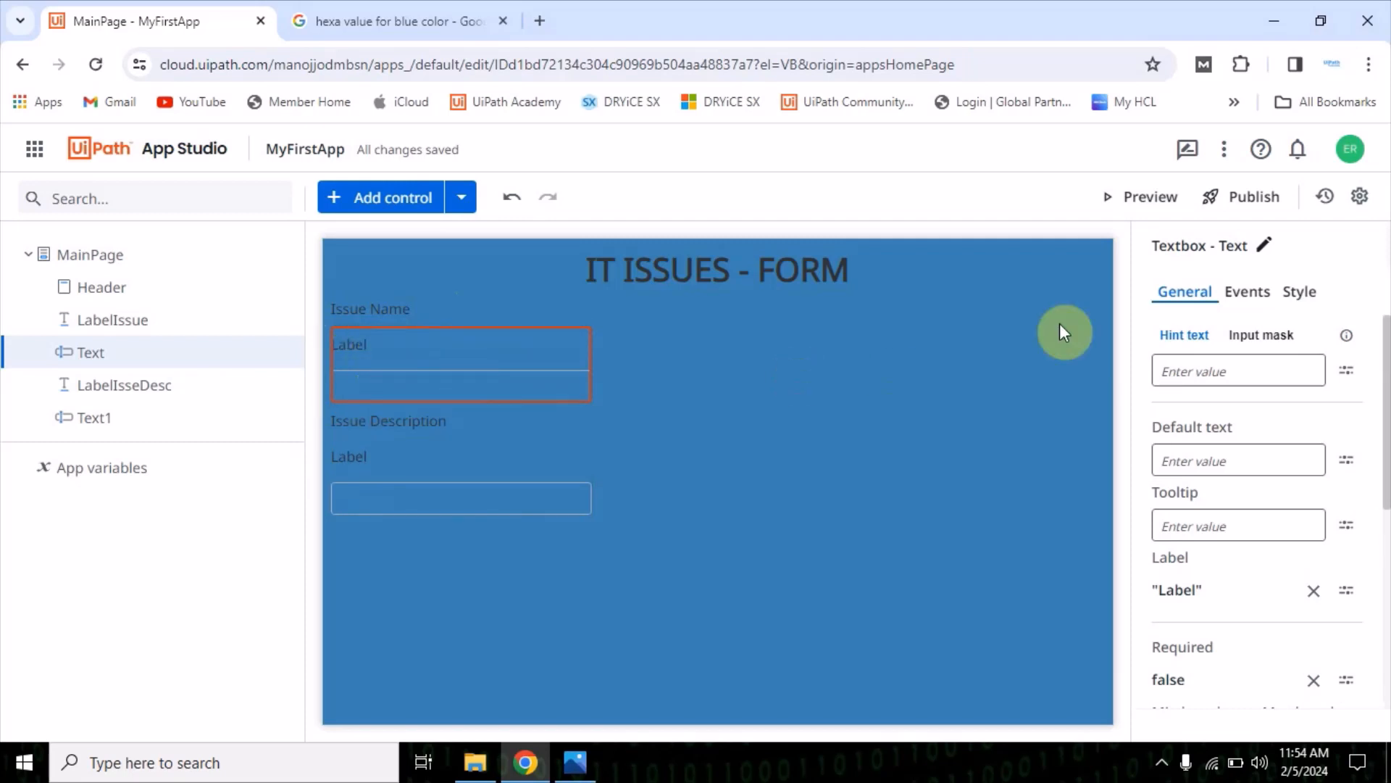
scroll(1196, 456, "down", 1)
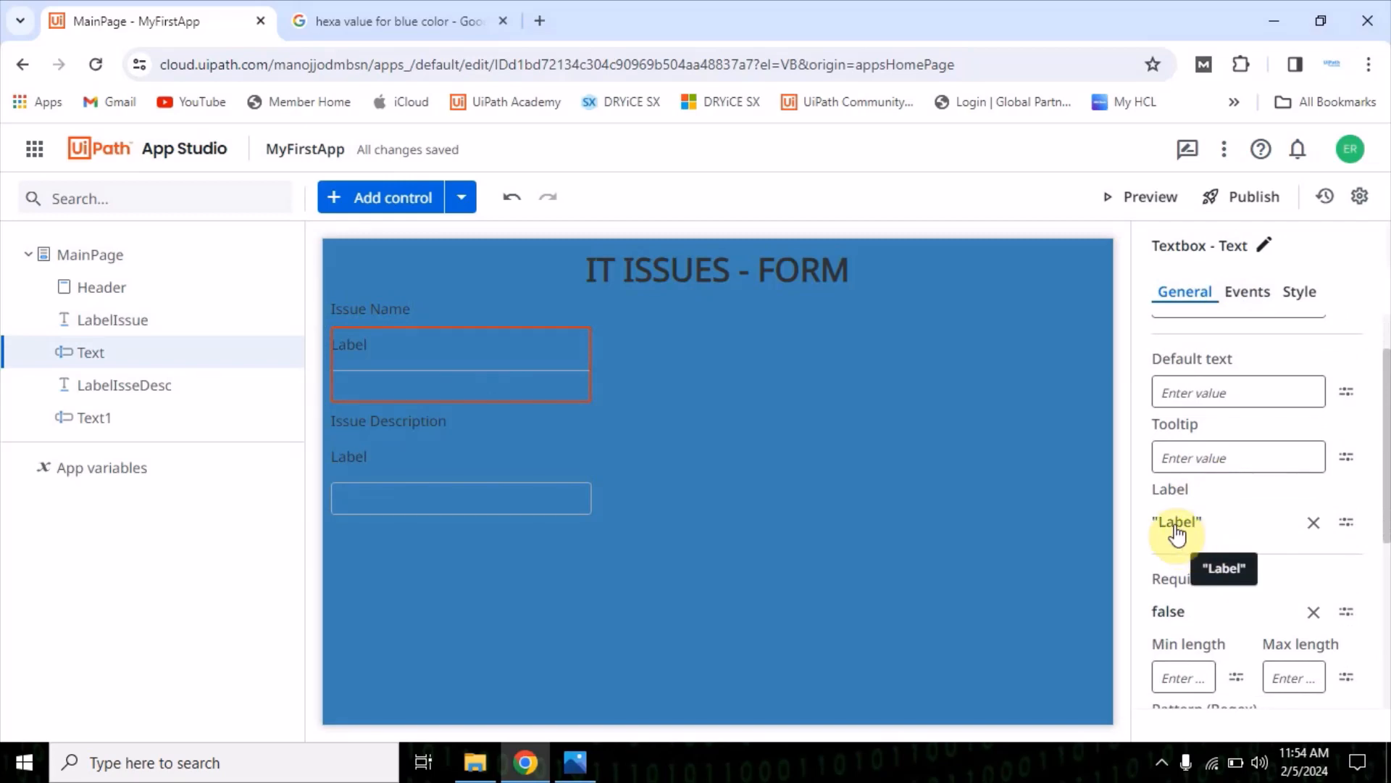
left_click(1176, 523)
double_click(418, 271)
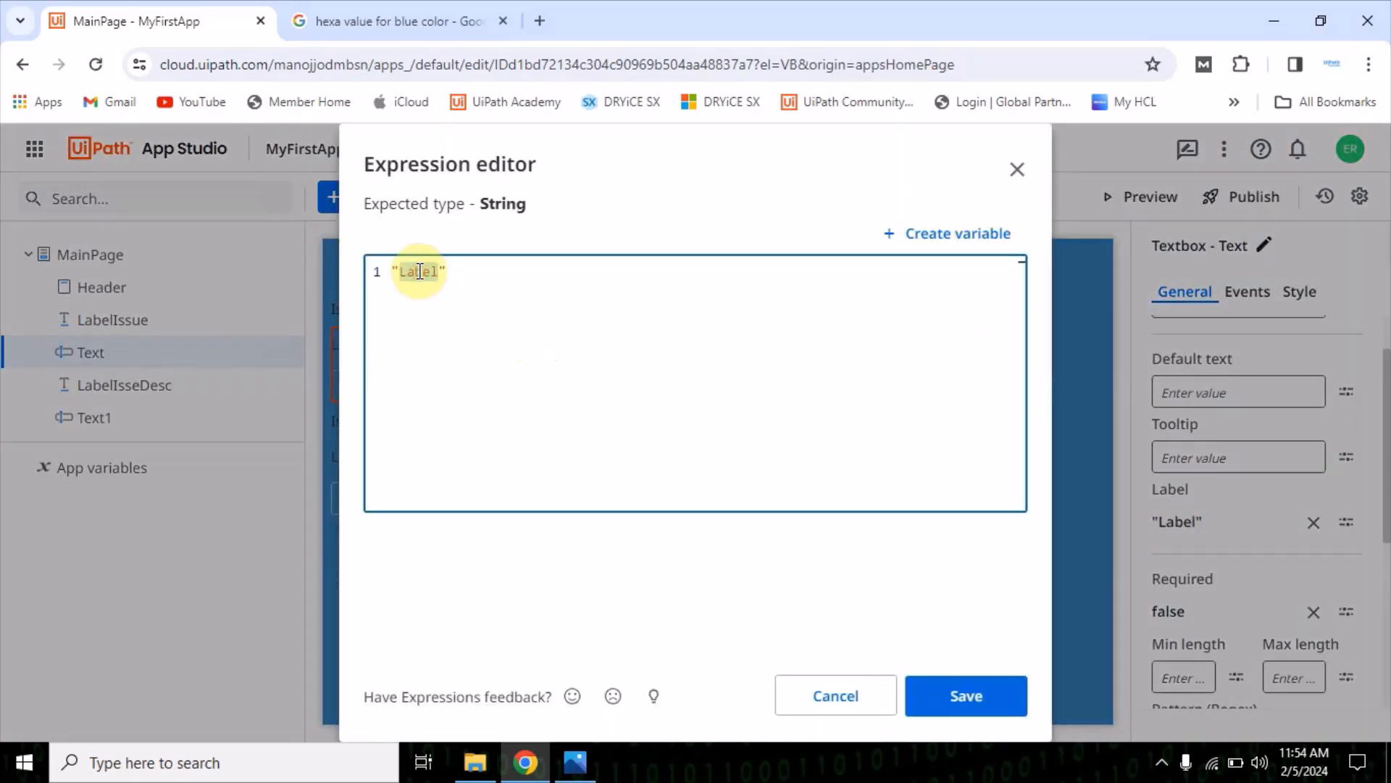
left_click(577, 764)
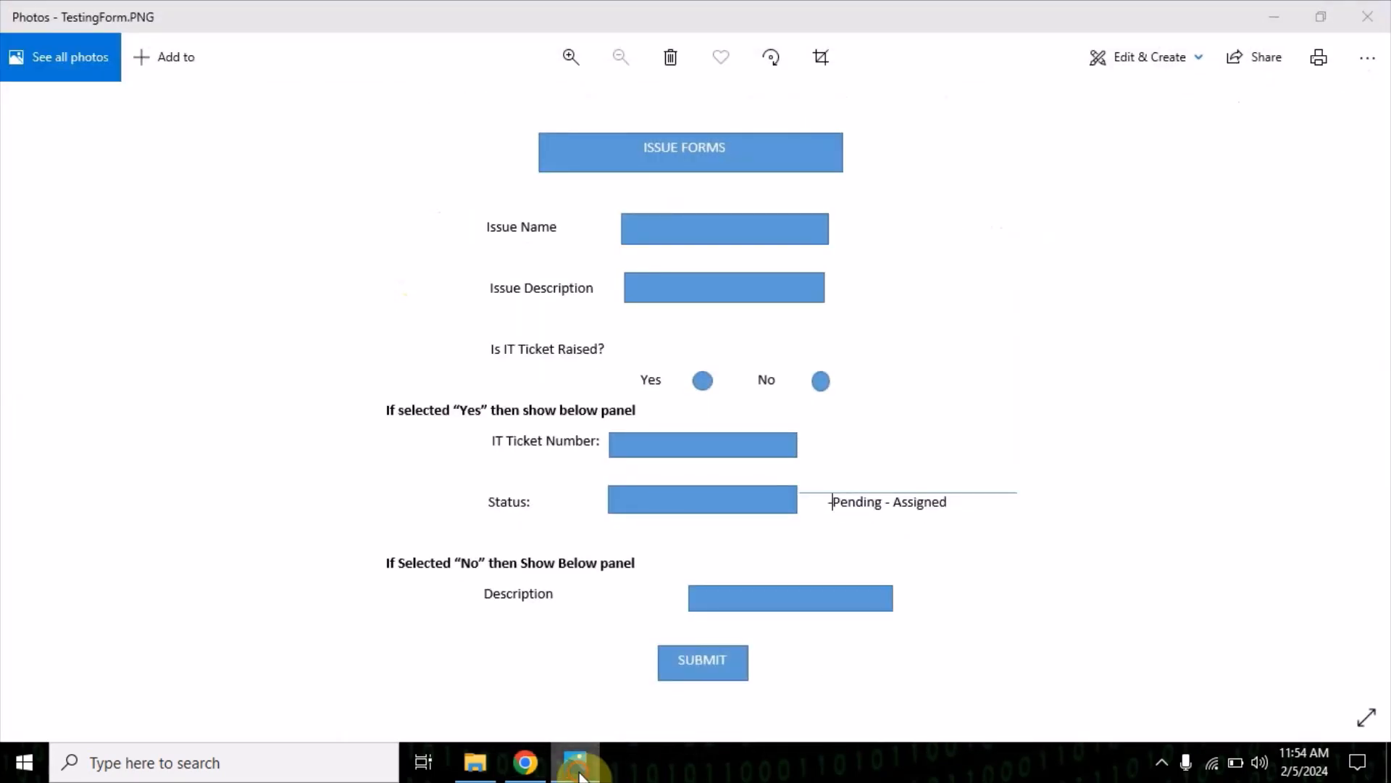
left_click(577, 768)
type("Issue ")
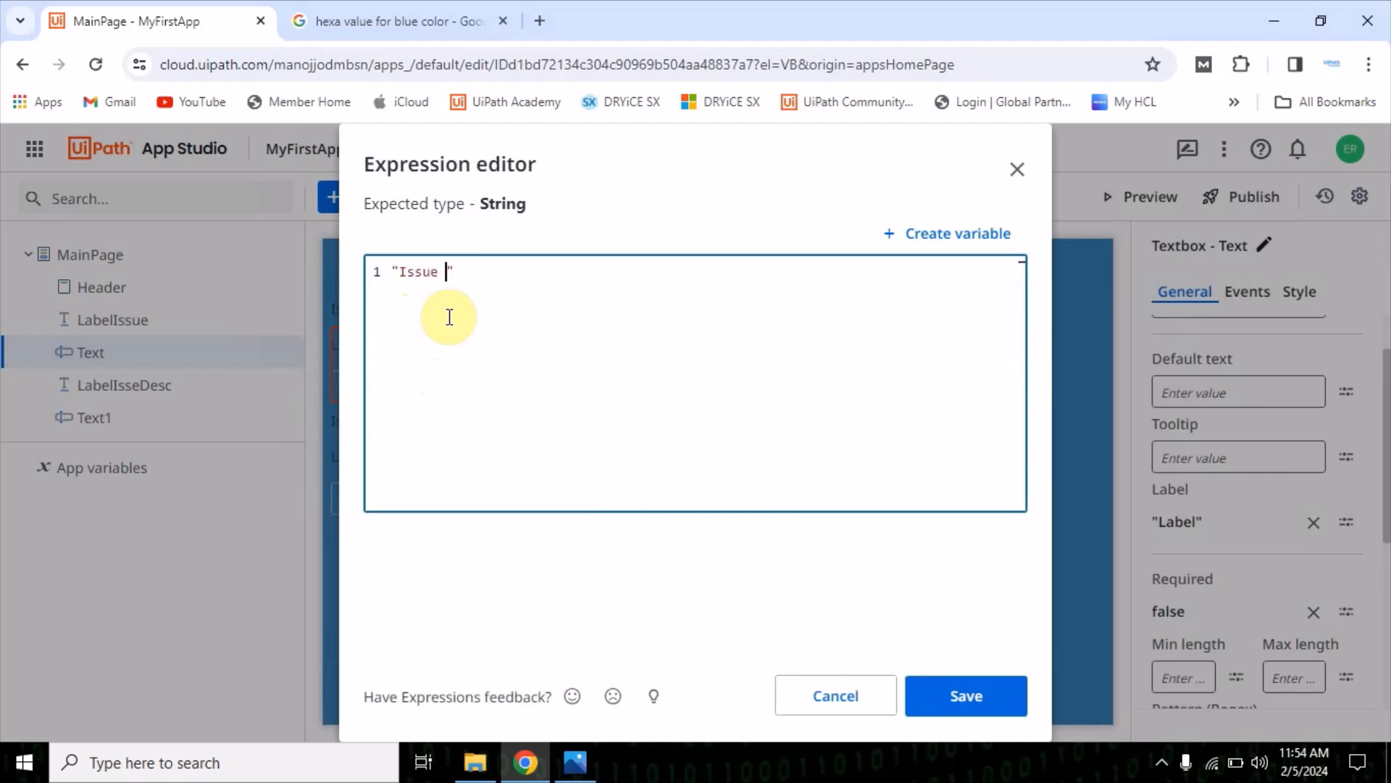
type("Name")
left_click(985, 700)
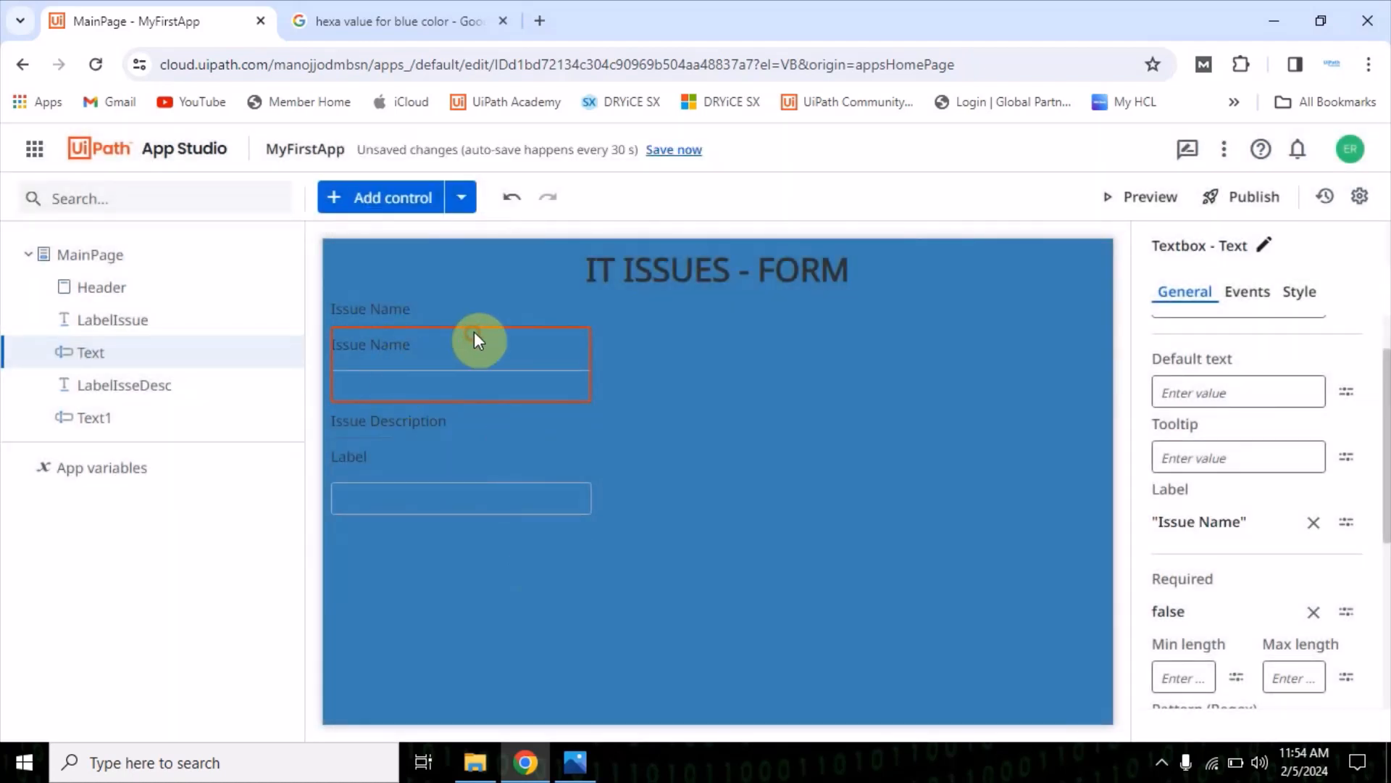
Clear the built-in label text of the textboxes under Issue Name and Issue Description
left_click(601, 404)
left_click(392, 355)
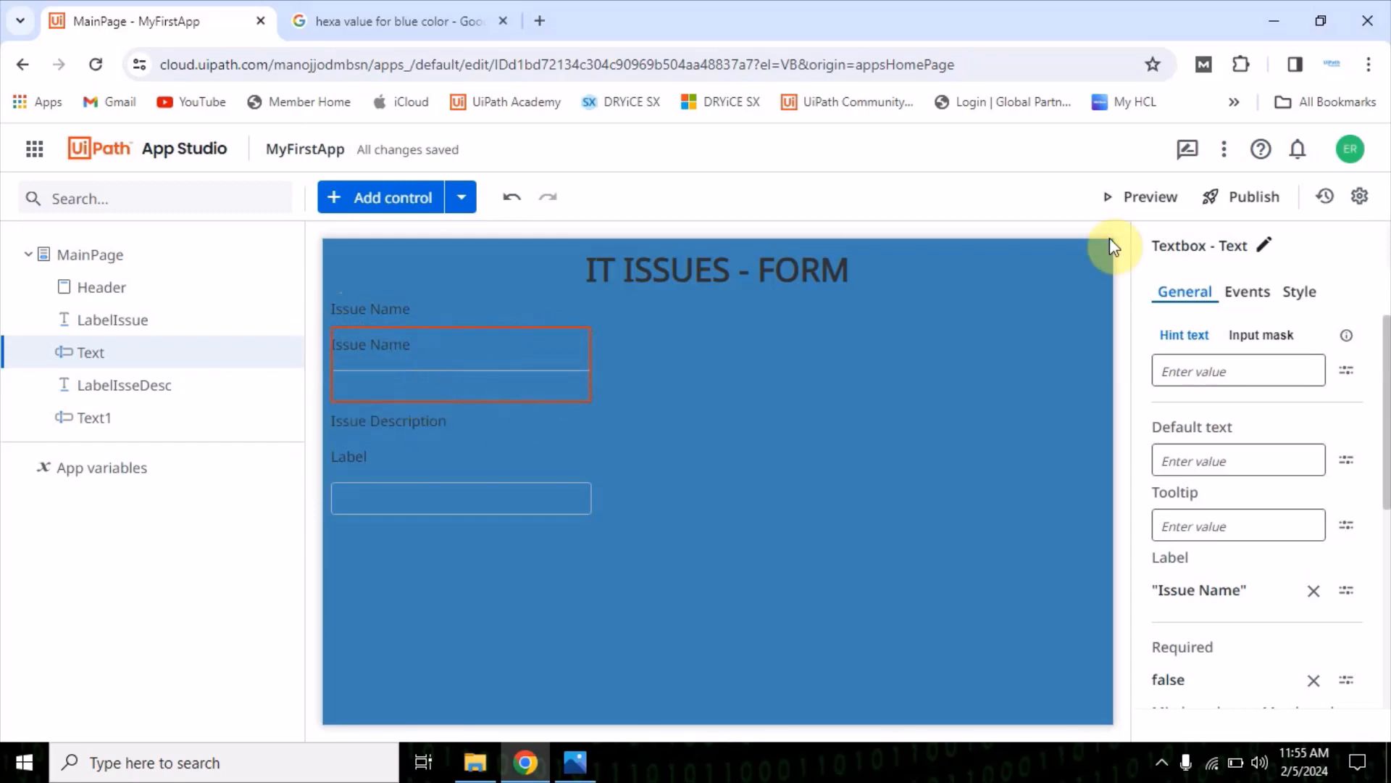
left_click(1313, 591)
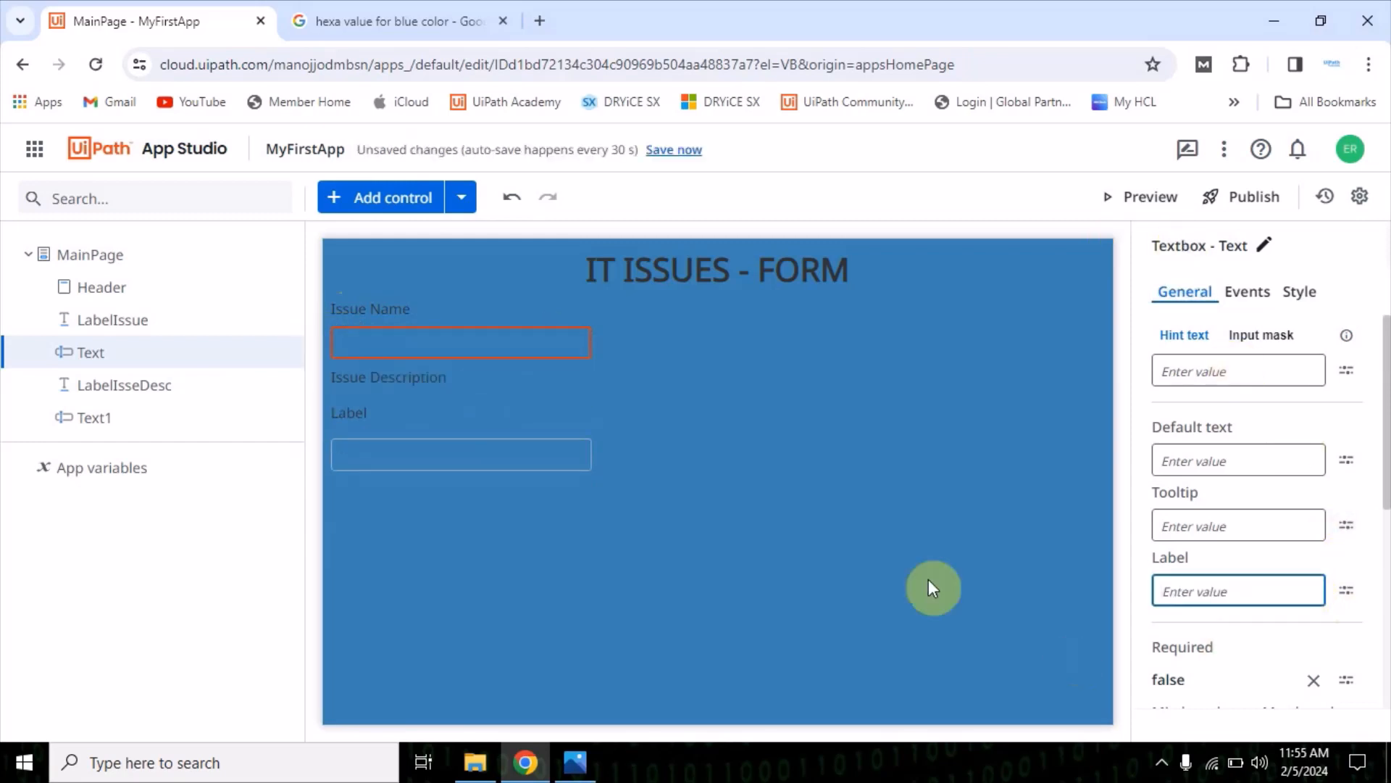
left_click(875, 569)
left_click(432, 454)
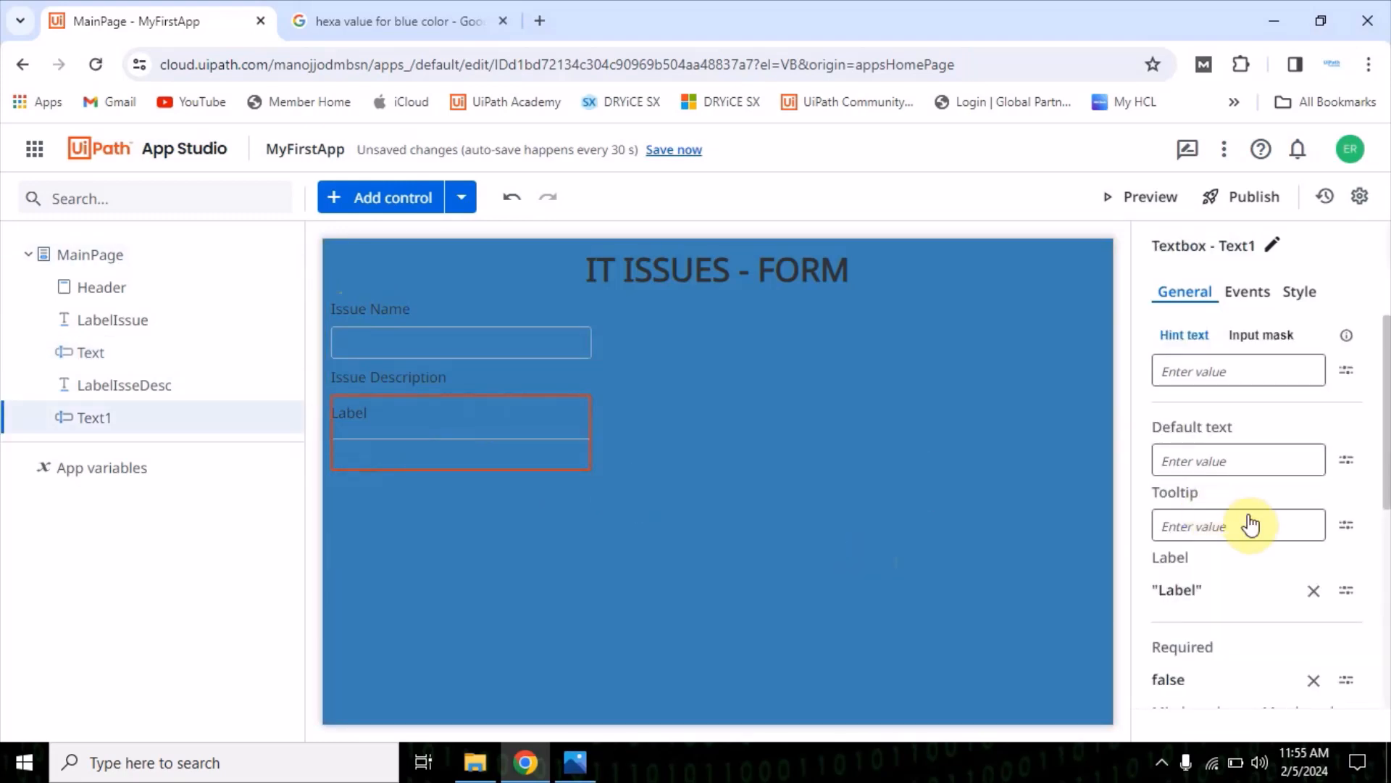
left_click(1313, 591)
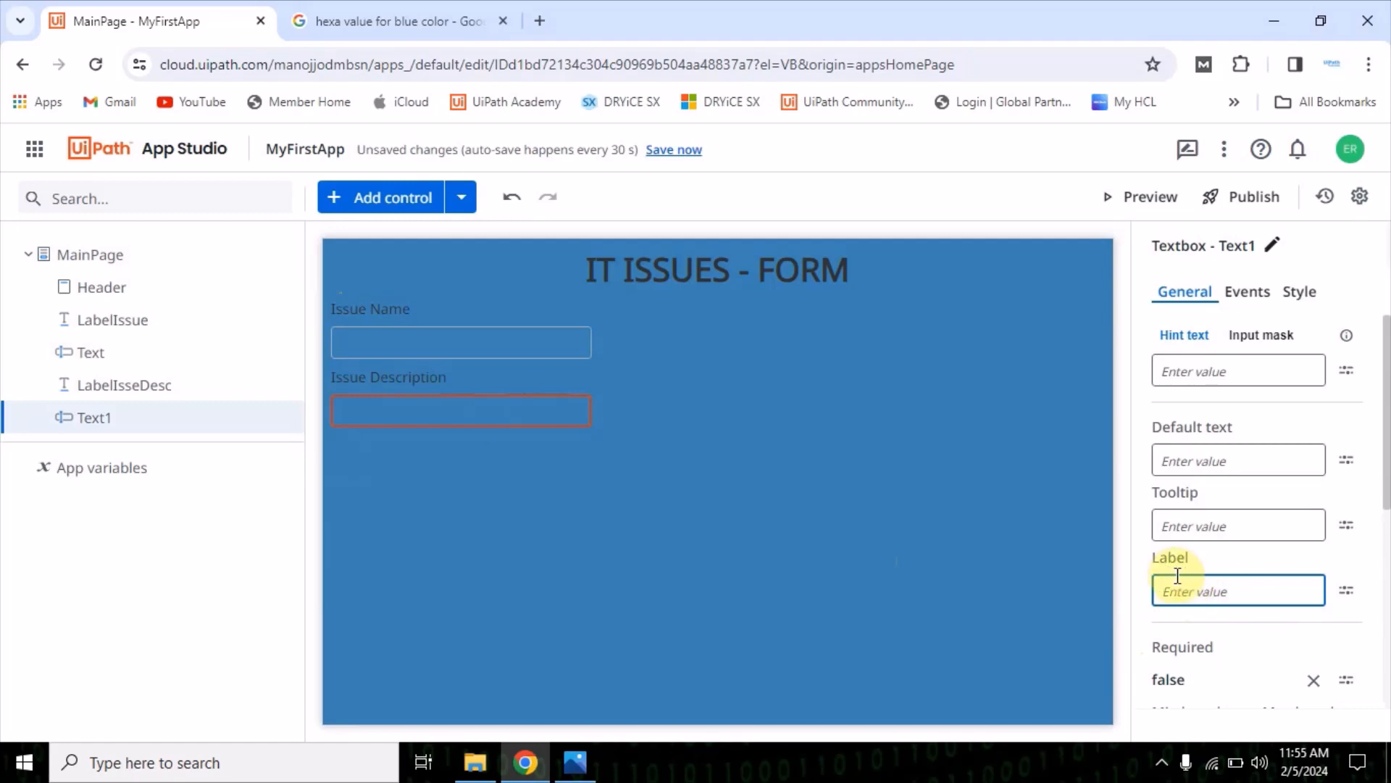
left_click(828, 526)
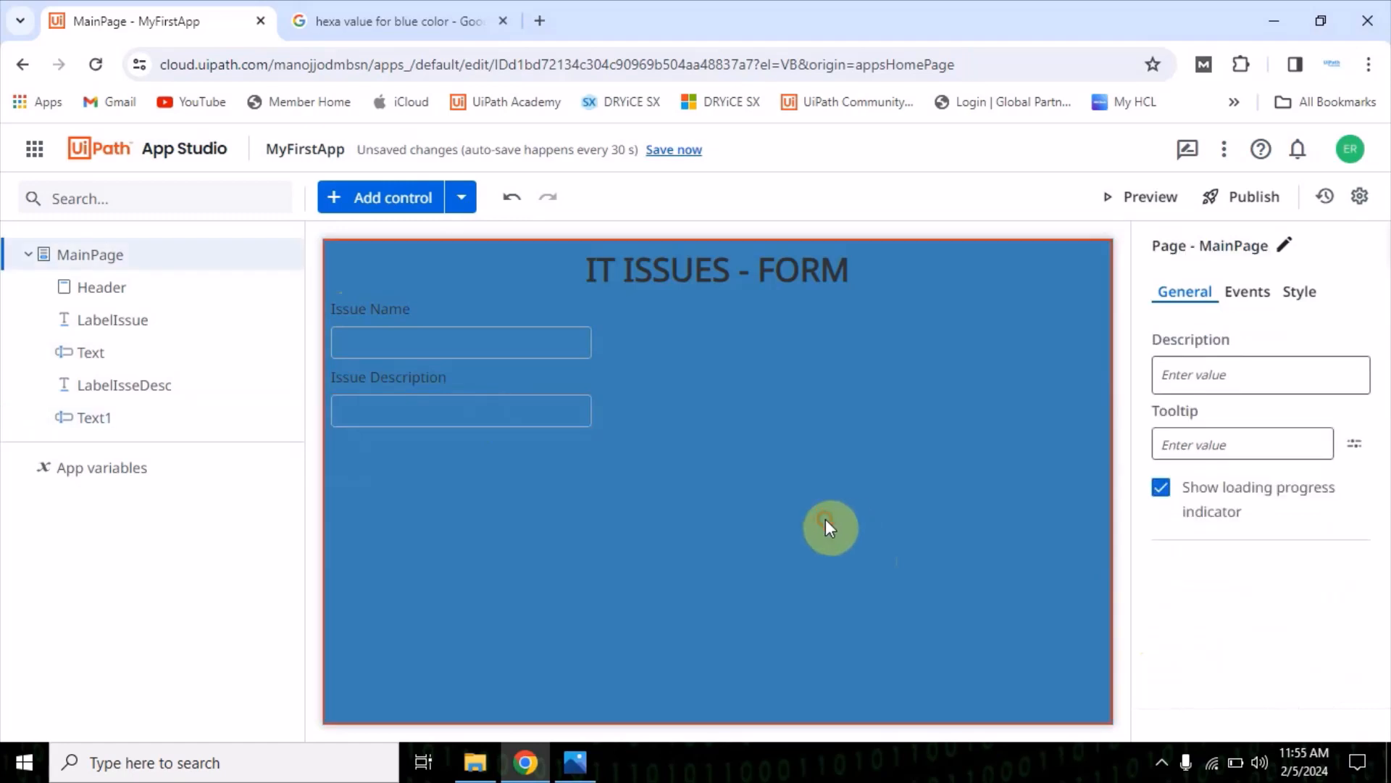
left_click(472, 353)
left_click(495, 410)
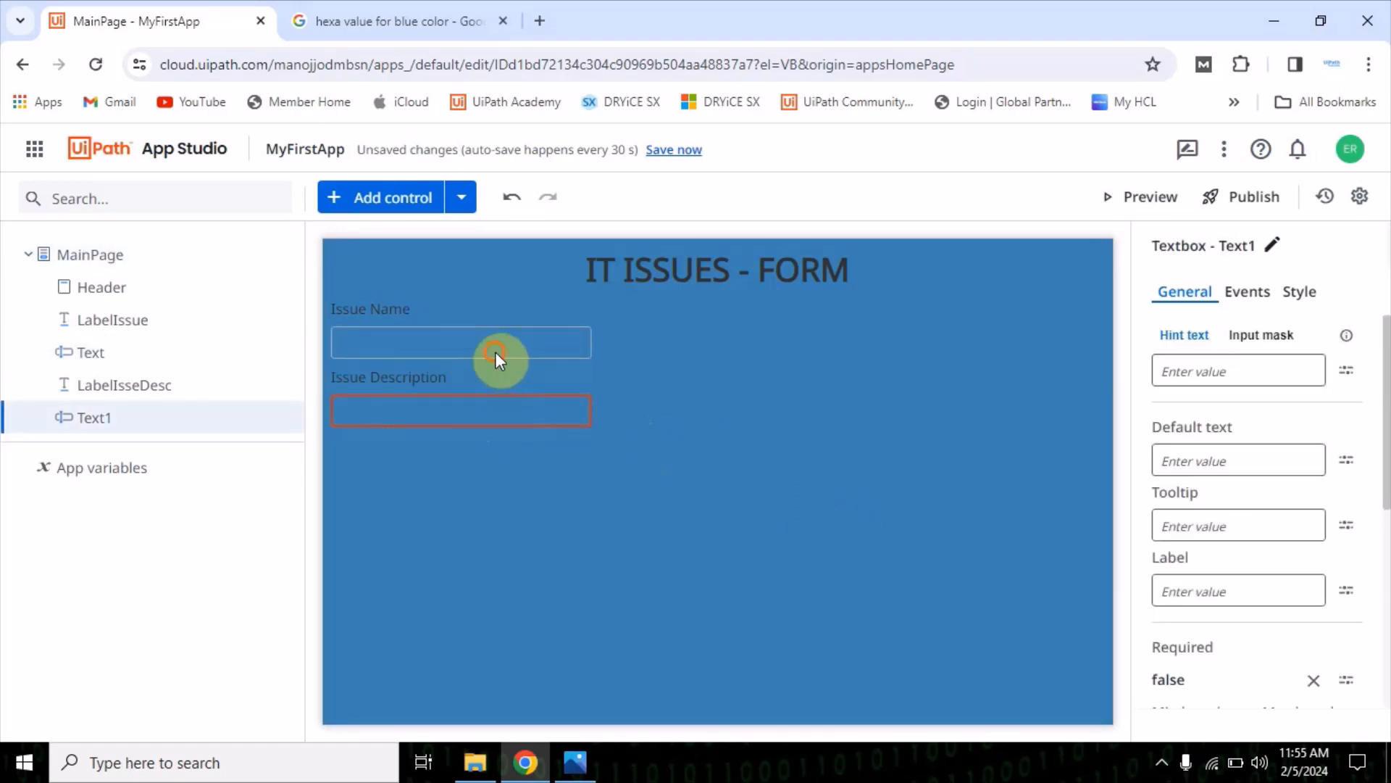
left_click(496, 355)
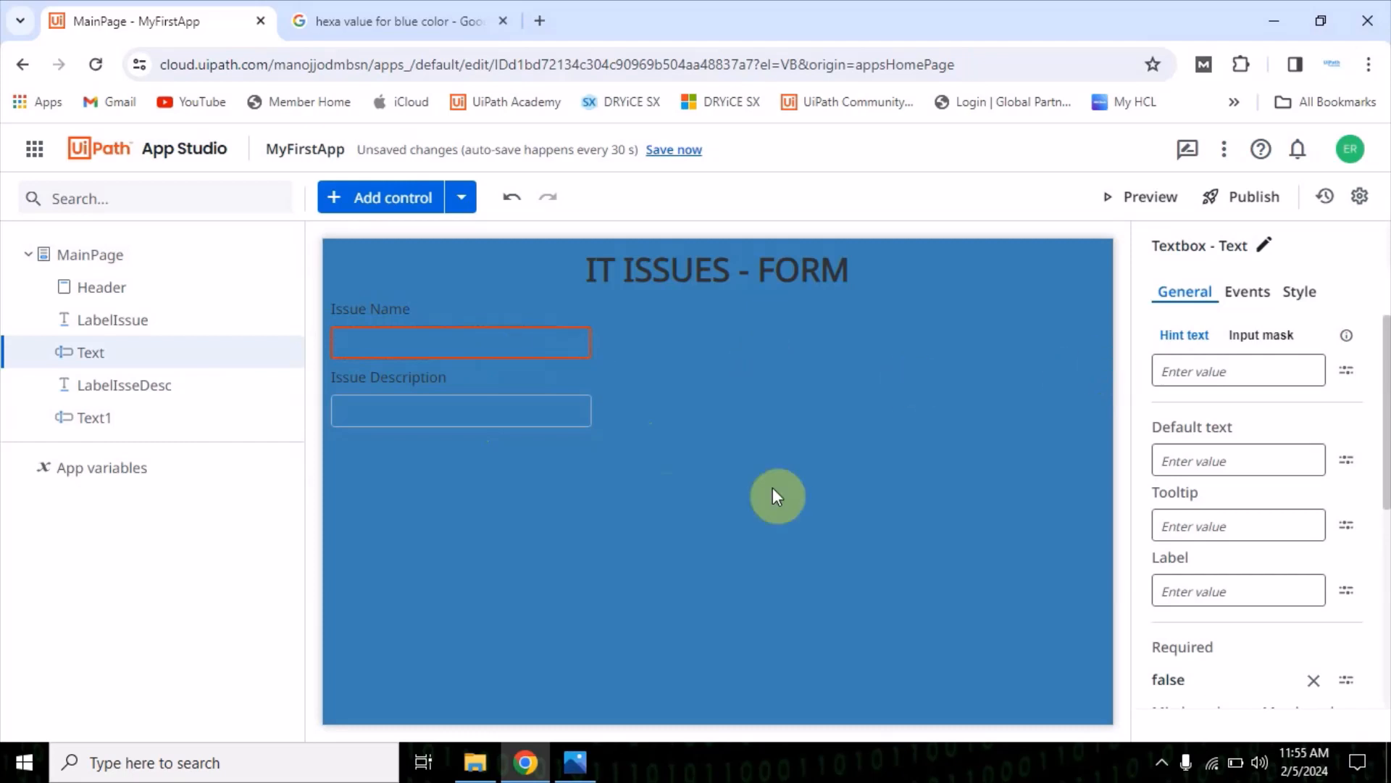
left_click(640, 537)
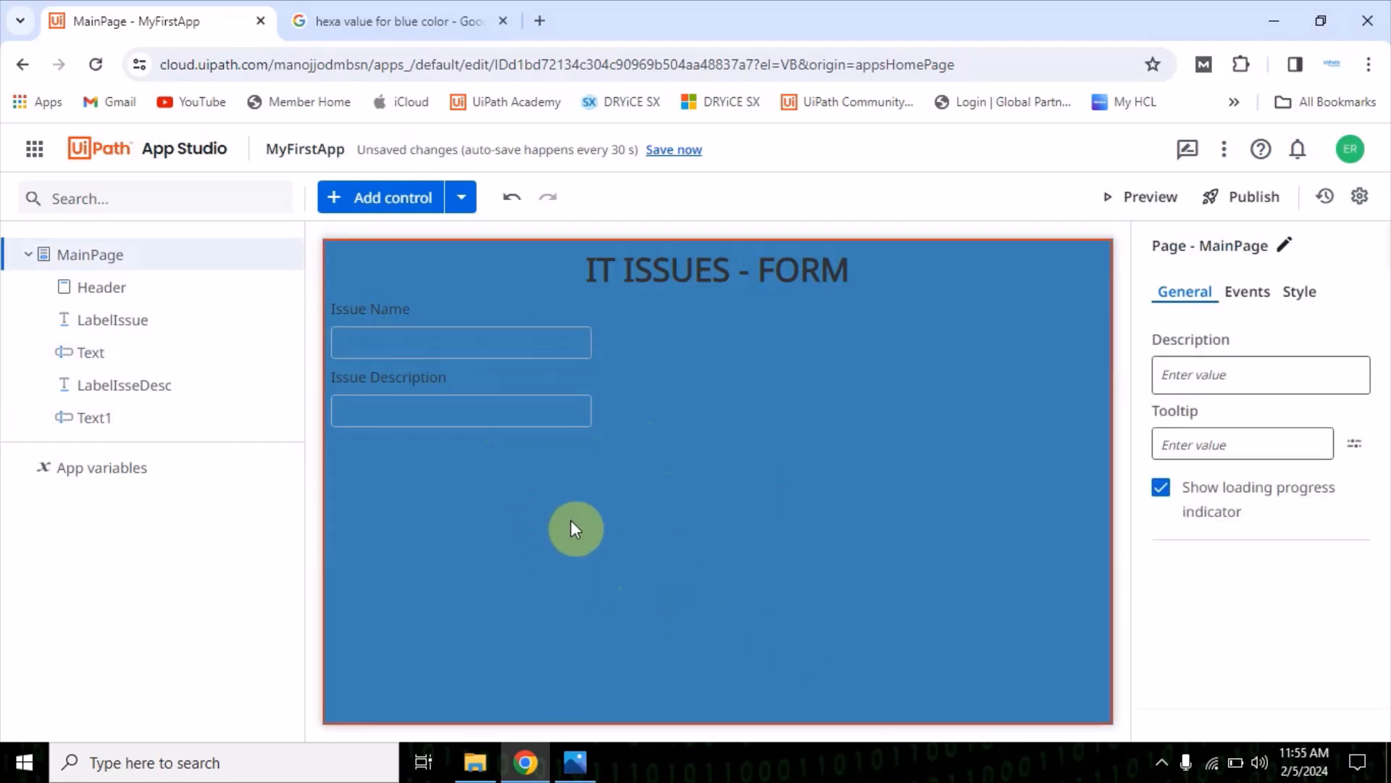
Check the mock-up and add a Label control below the Issue Description textbox
left_click(576, 761)
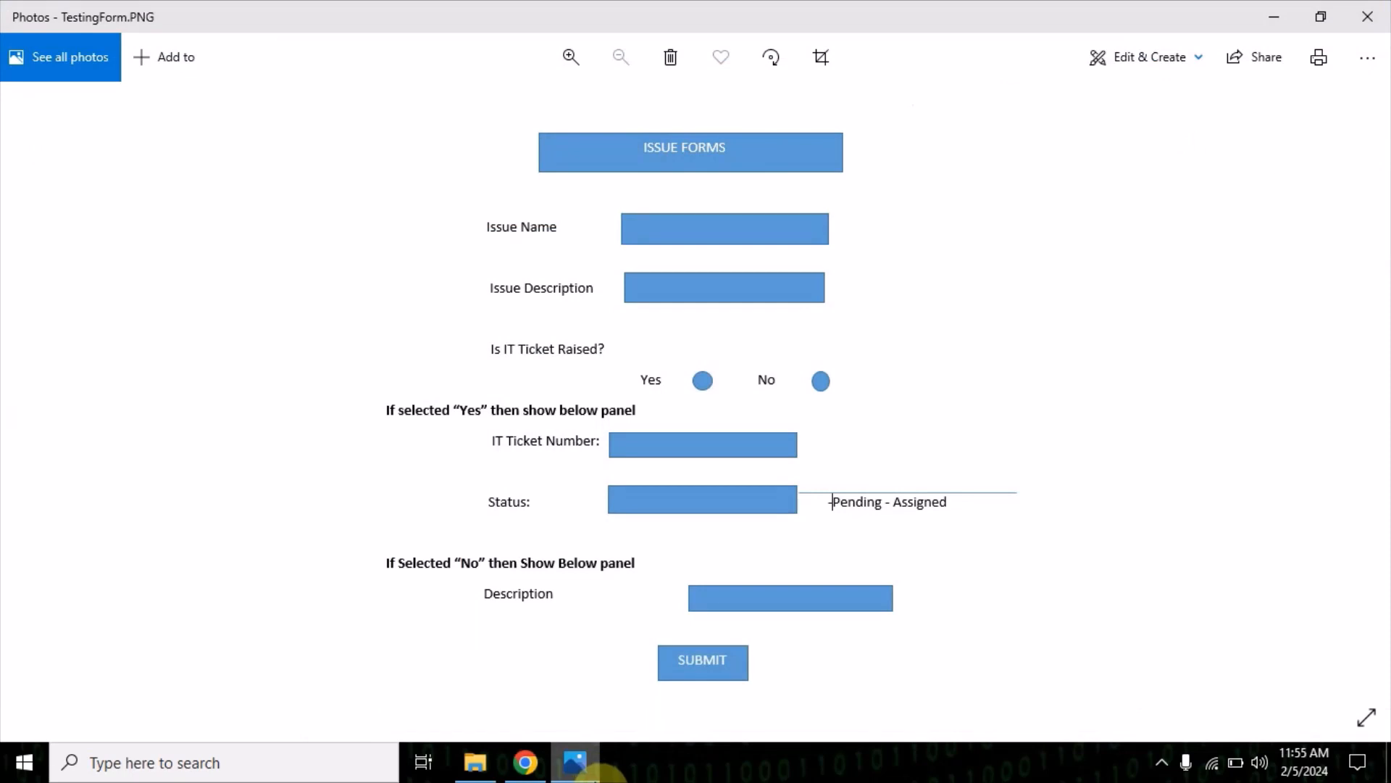
left_click(595, 774)
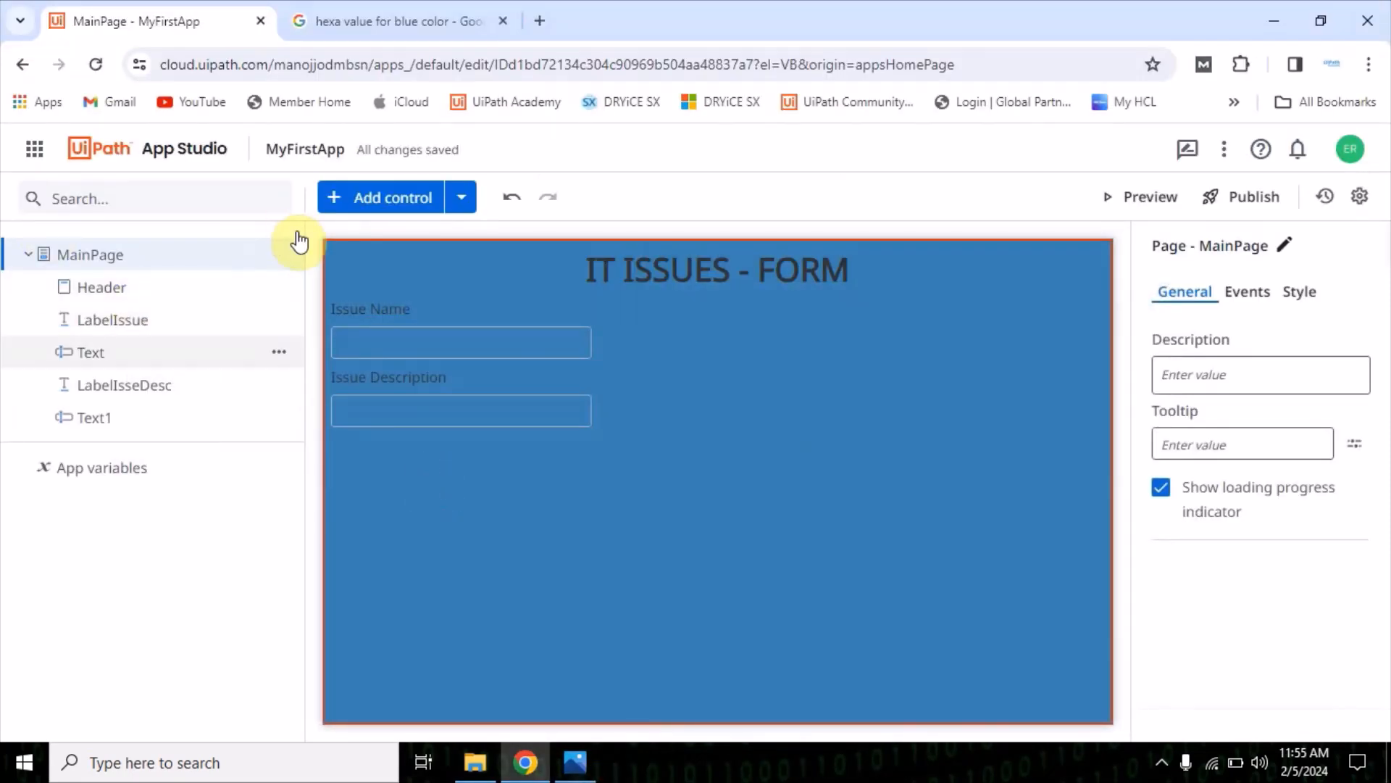
left_click(382, 207)
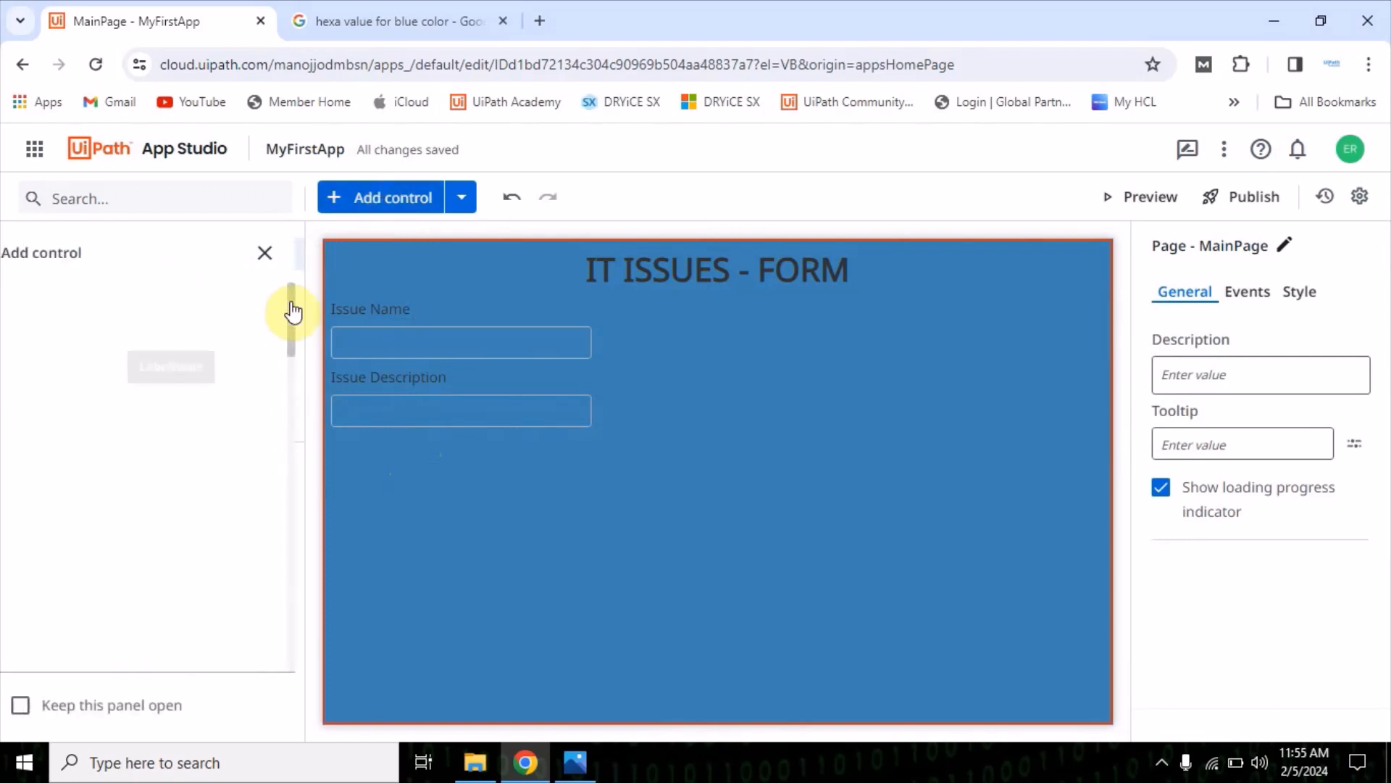
scroll(102, 519, "down", 12)
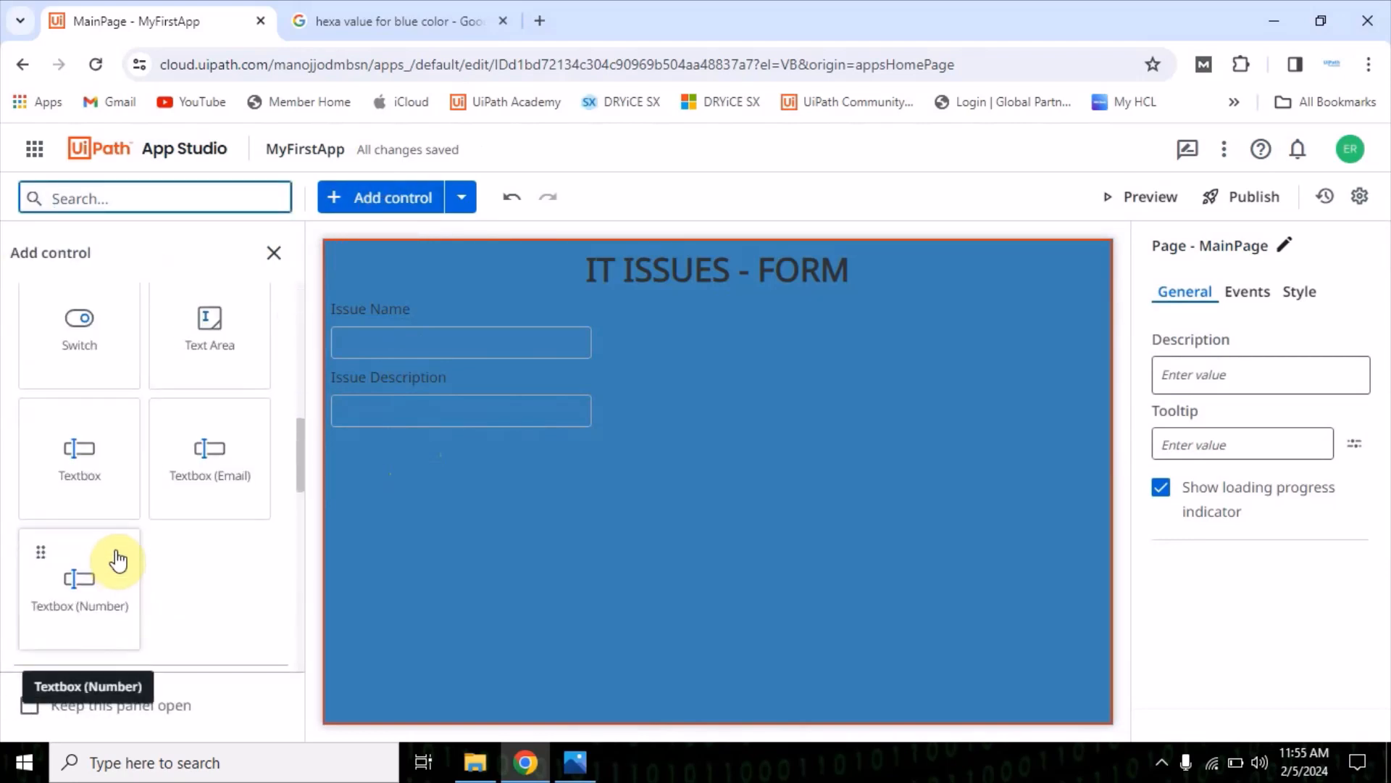
scroll(193, 577, "down", 5)
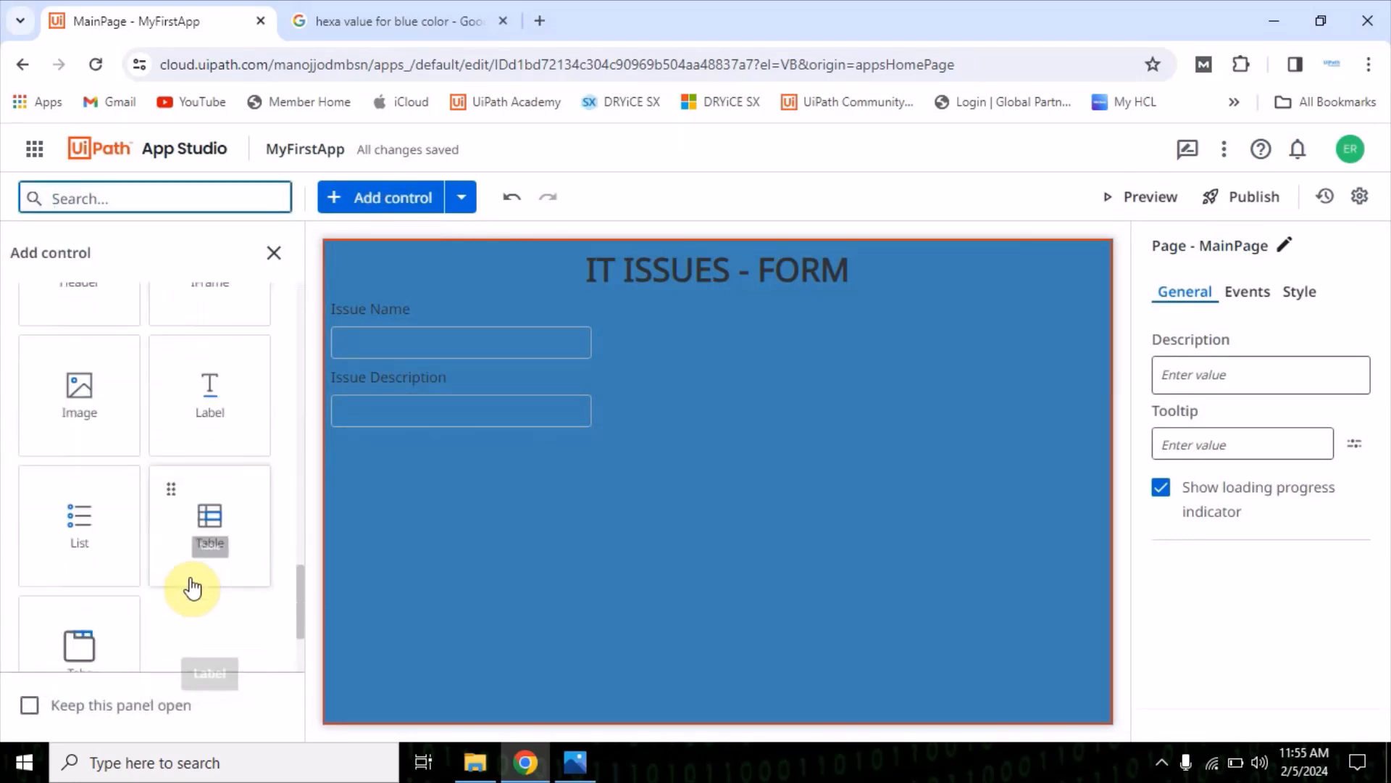
left_click_drag(212, 379, 410, 500)
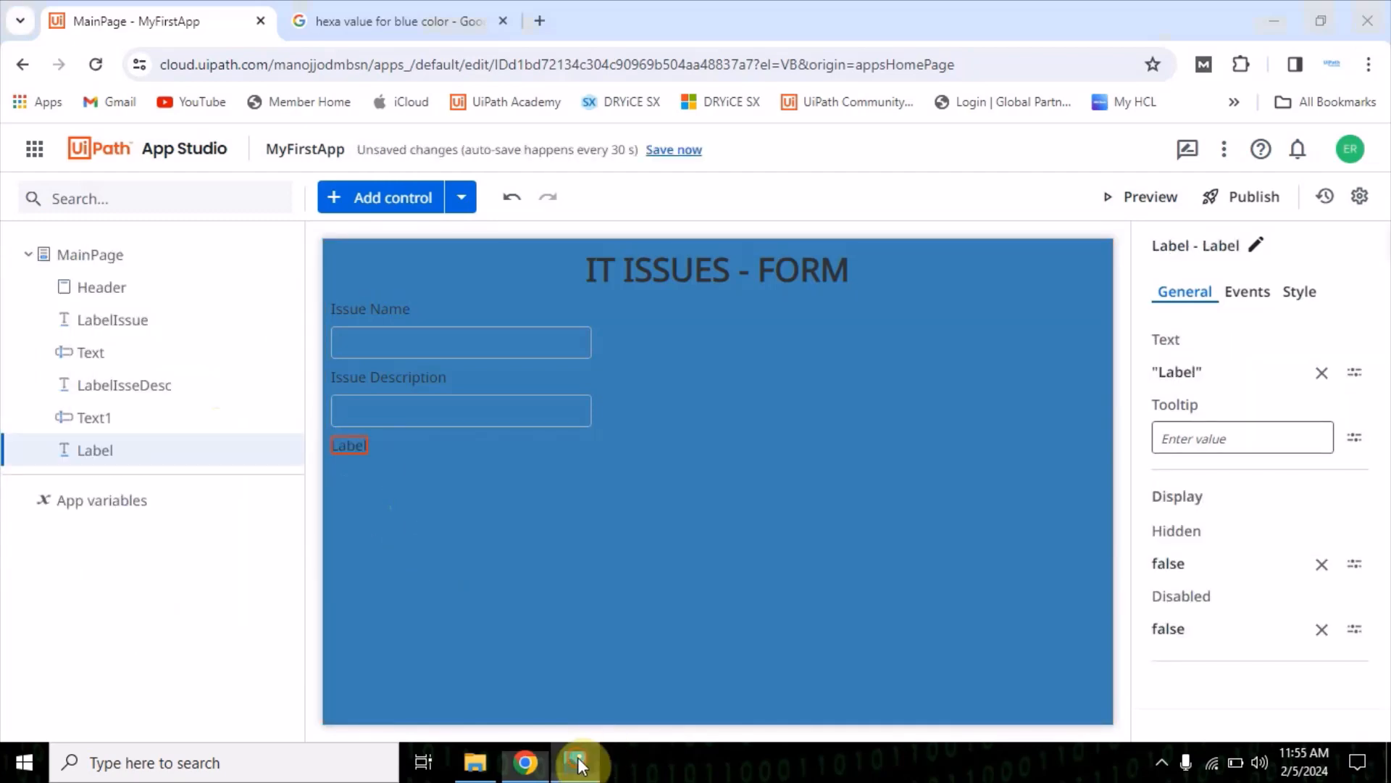
Check the mock-up again and set the new label's text to "Is IT Ticlet Raised ?"
left_click(576, 761)
left_click(578, 762)
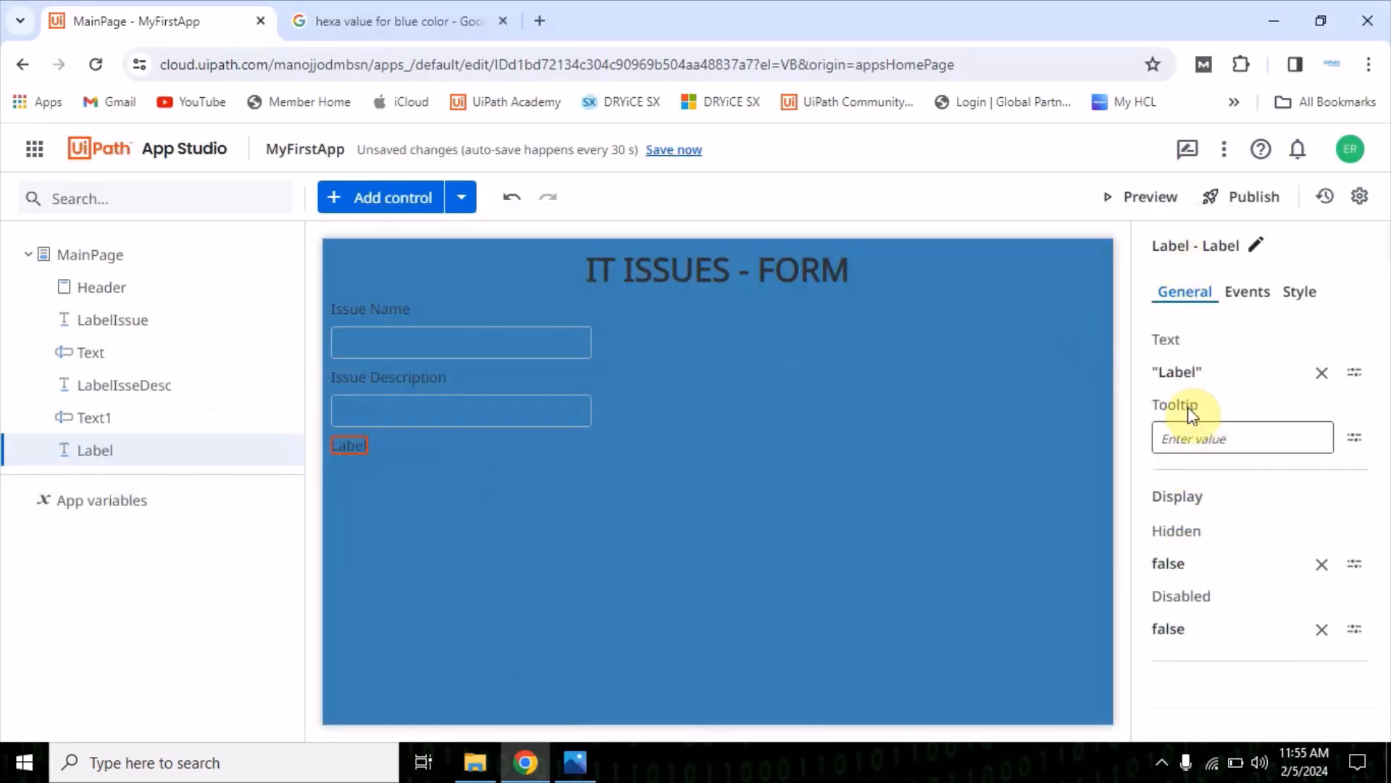
left_click(1179, 370)
double_click(417, 271)
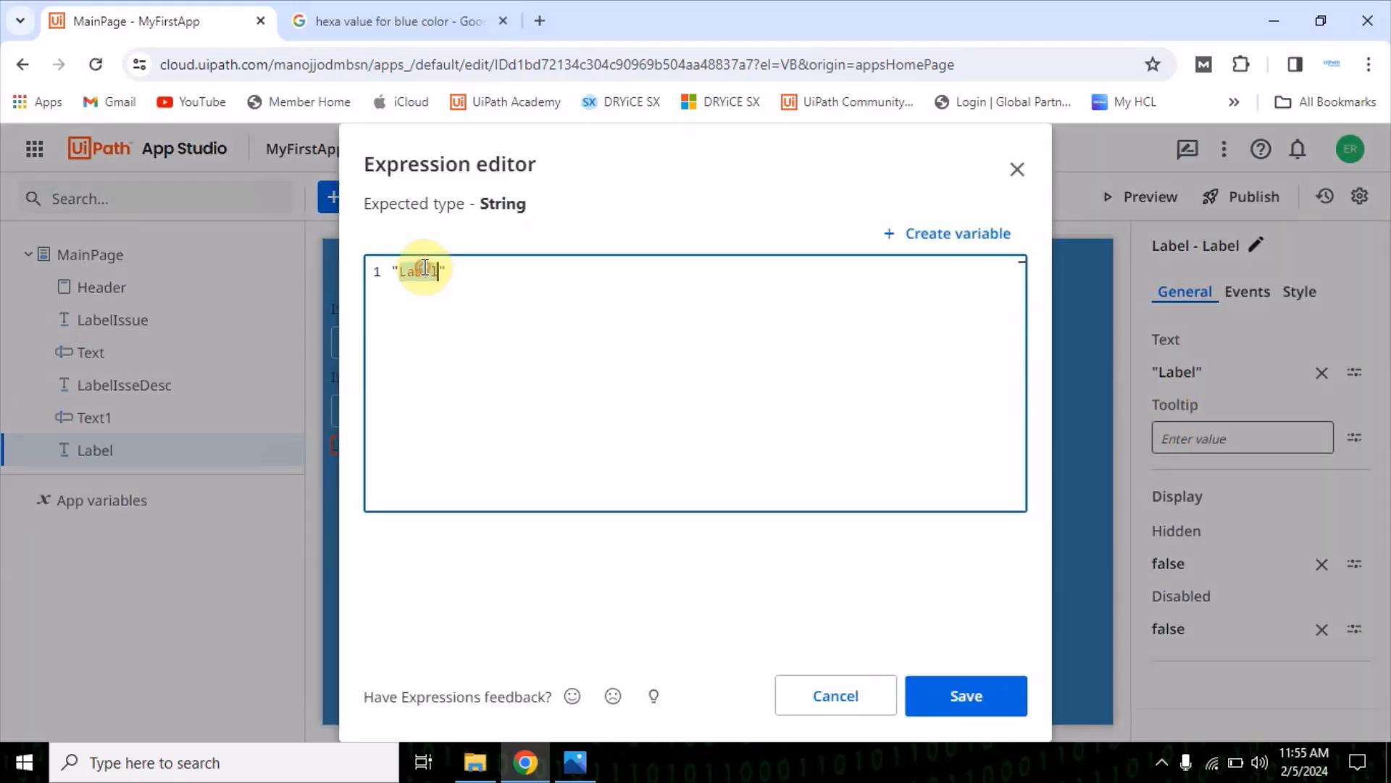
type("Is IT Ticlet Rais")
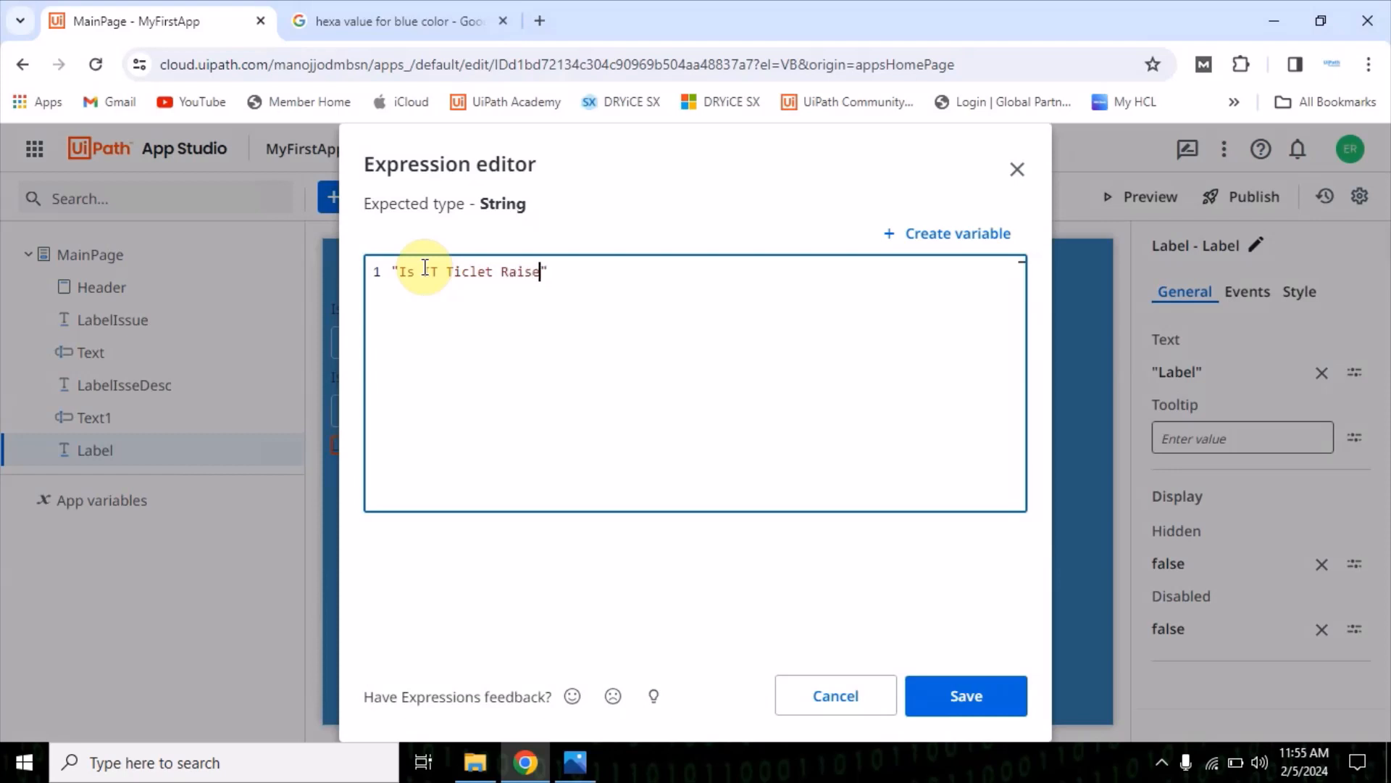
type("ed ?")
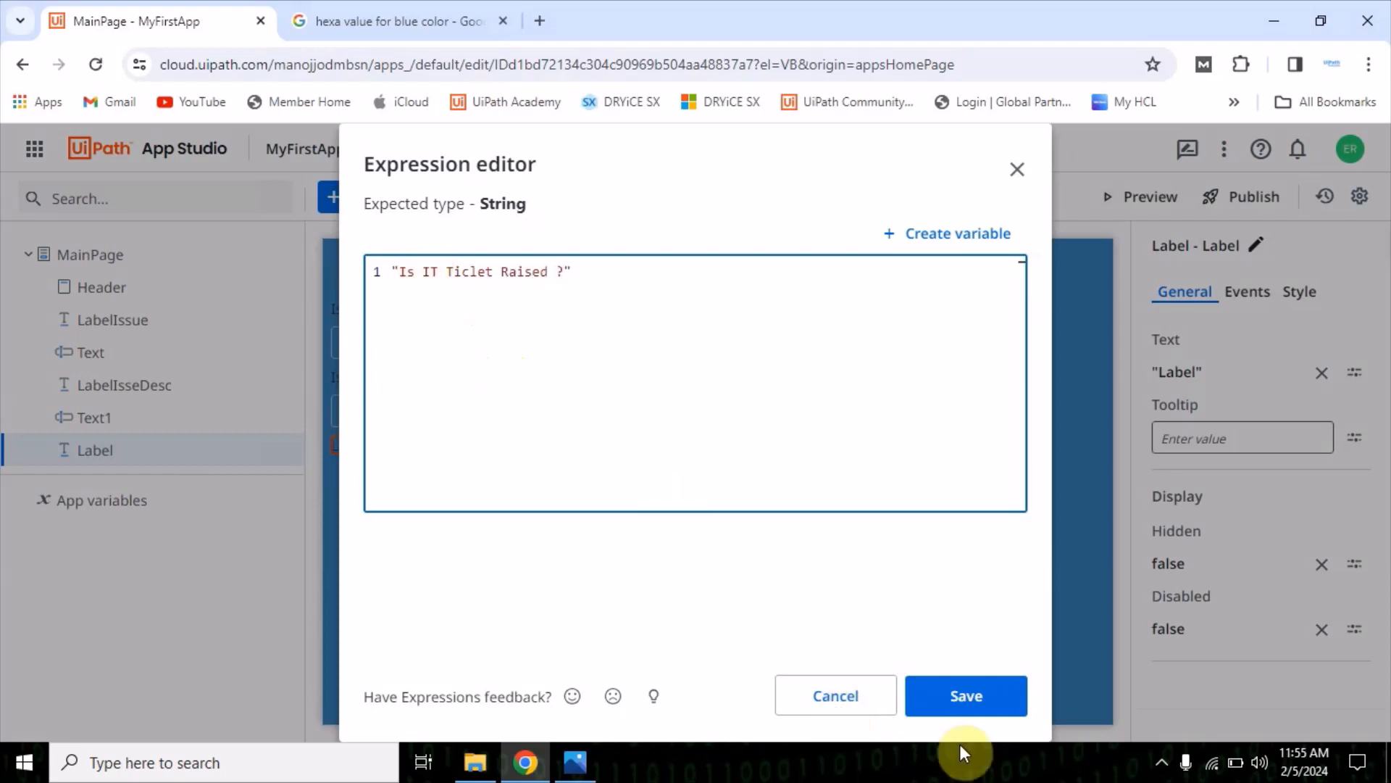
left_click(966, 696)
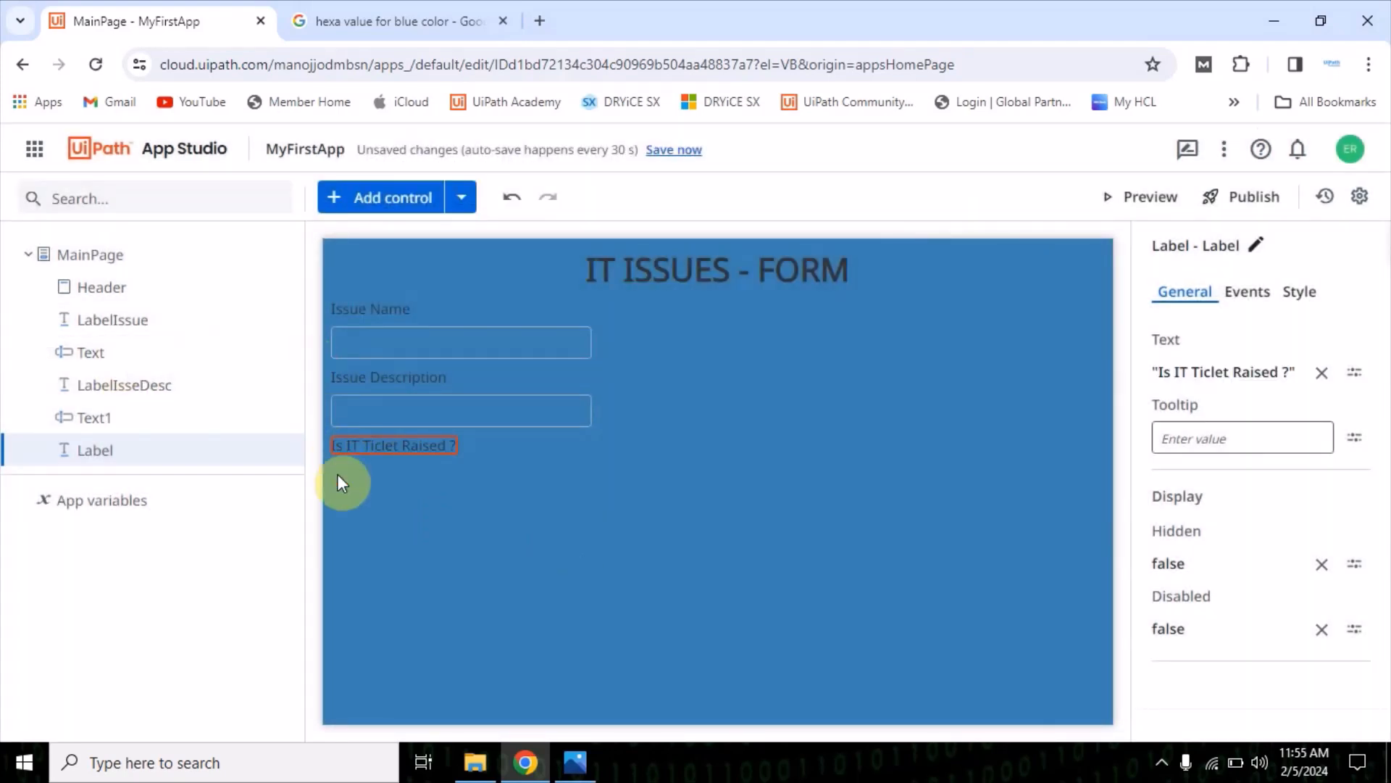
Add a Radio Button control below the "Is IT Ticlet Raised ?" label and clear its built-in label text
left_click(386, 196)
scroll(84, 507, "down", 5)
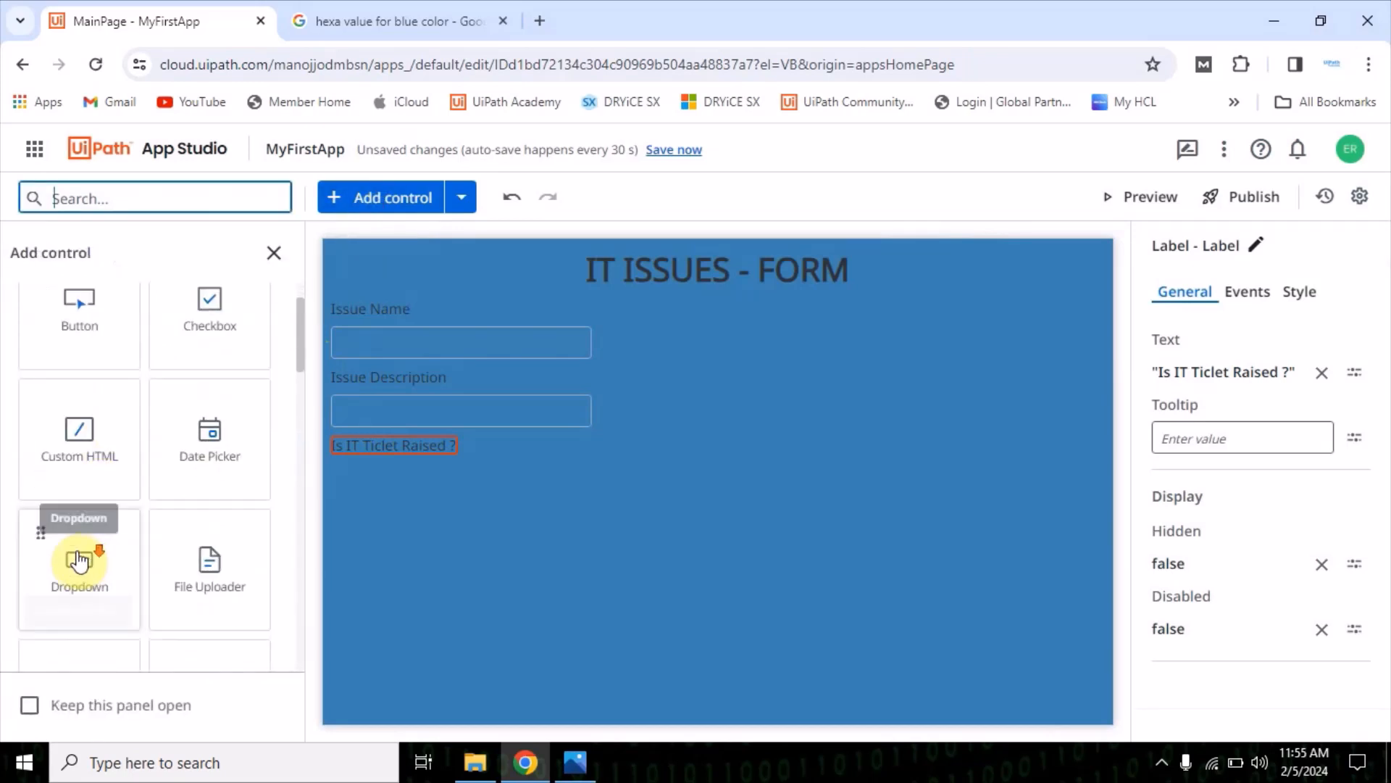
scroll(92, 559, "down", 4)
scroll(148, 521, "up", 8)
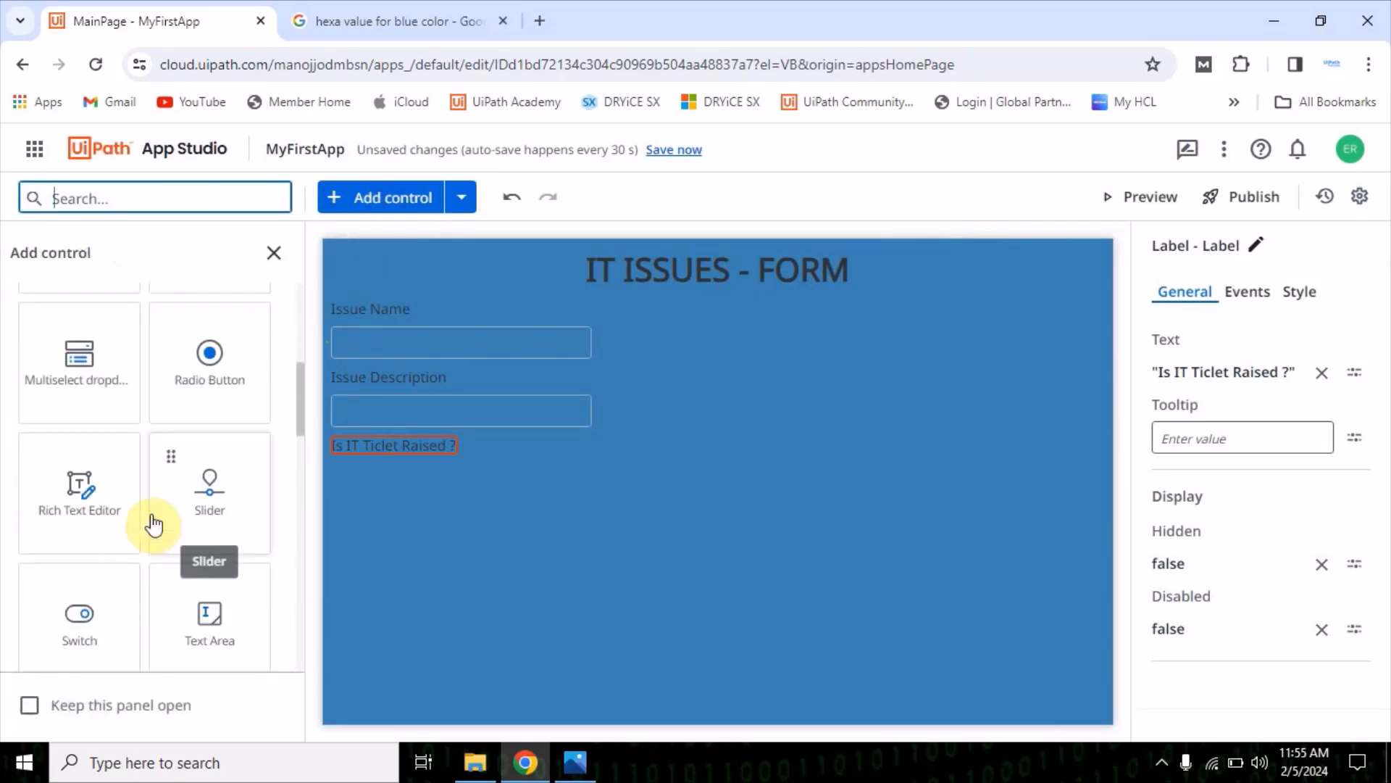
scroll(109, 434, "down", 5)
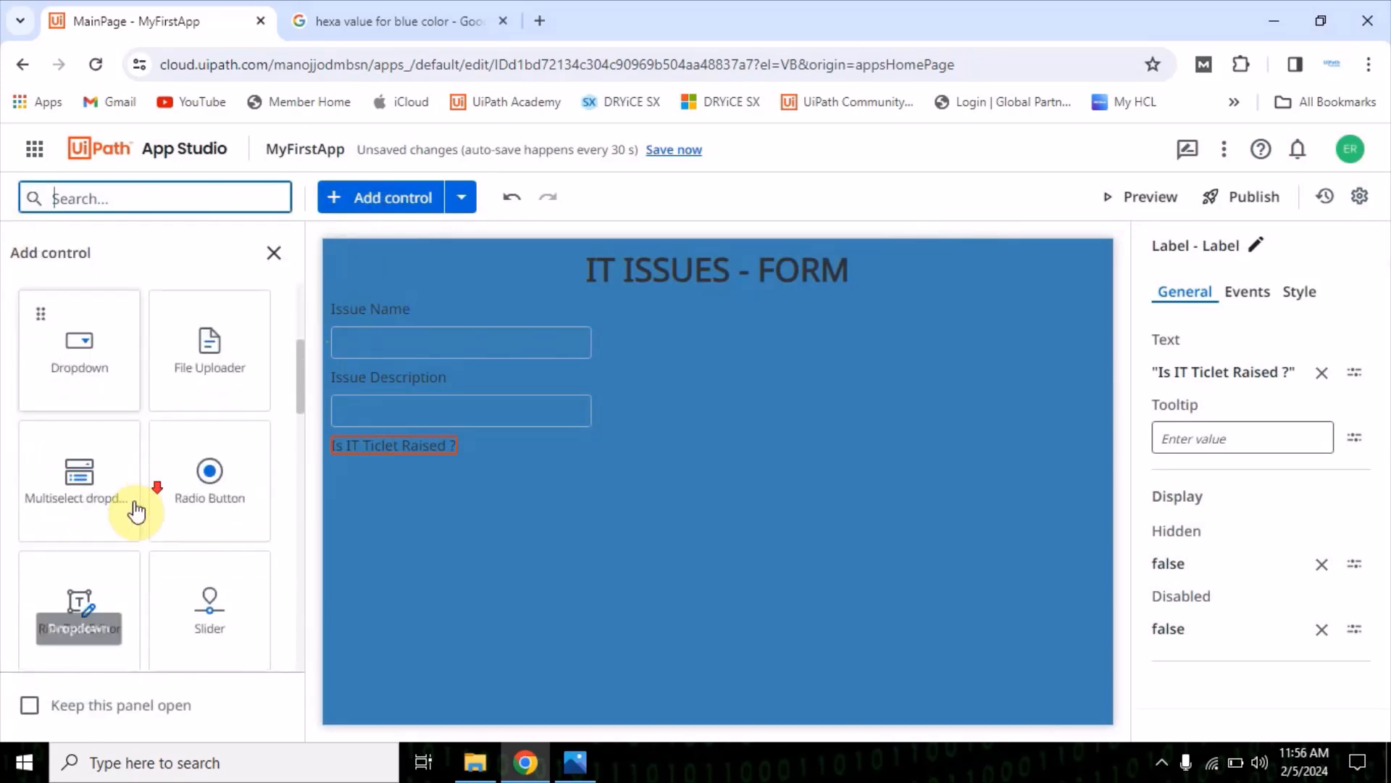
left_click_drag(217, 468, 438, 502)
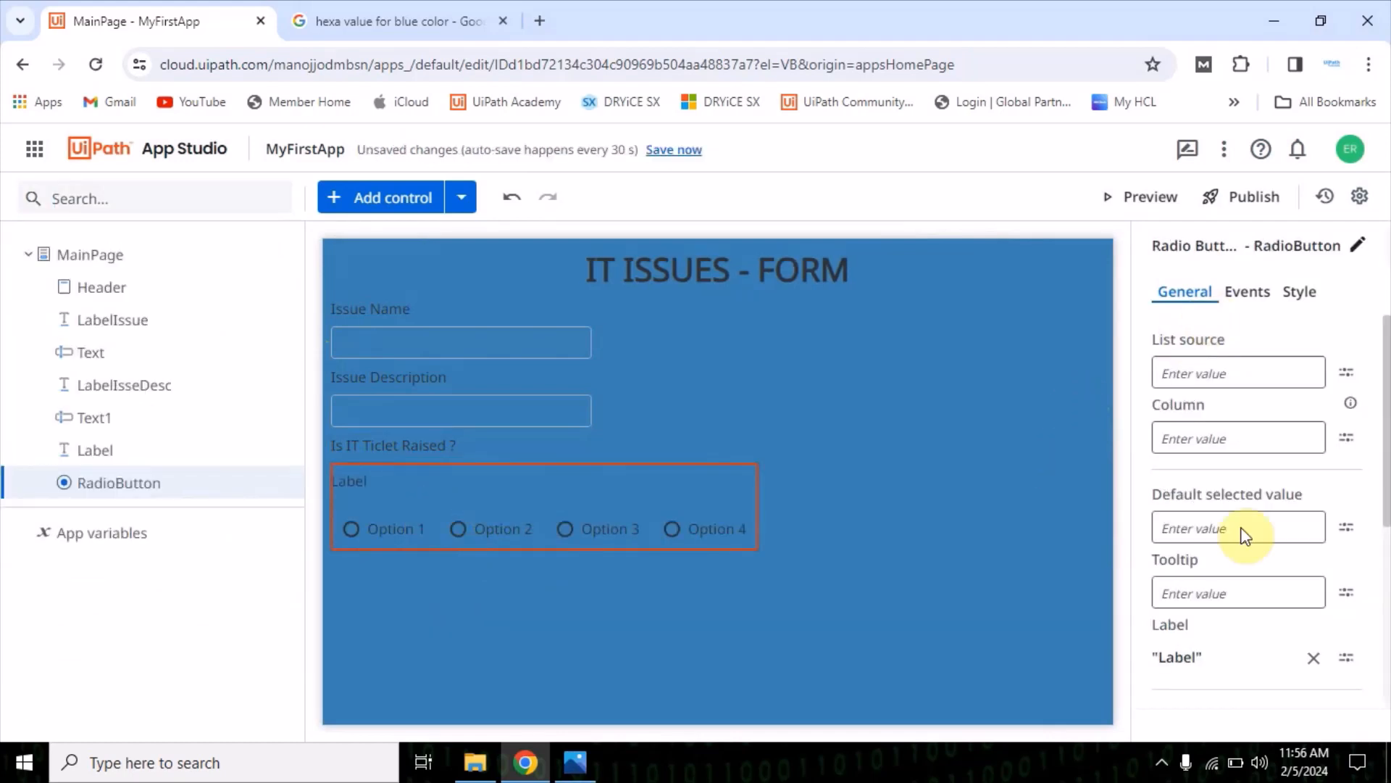
left_click(1315, 665)
left_click(833, 589)
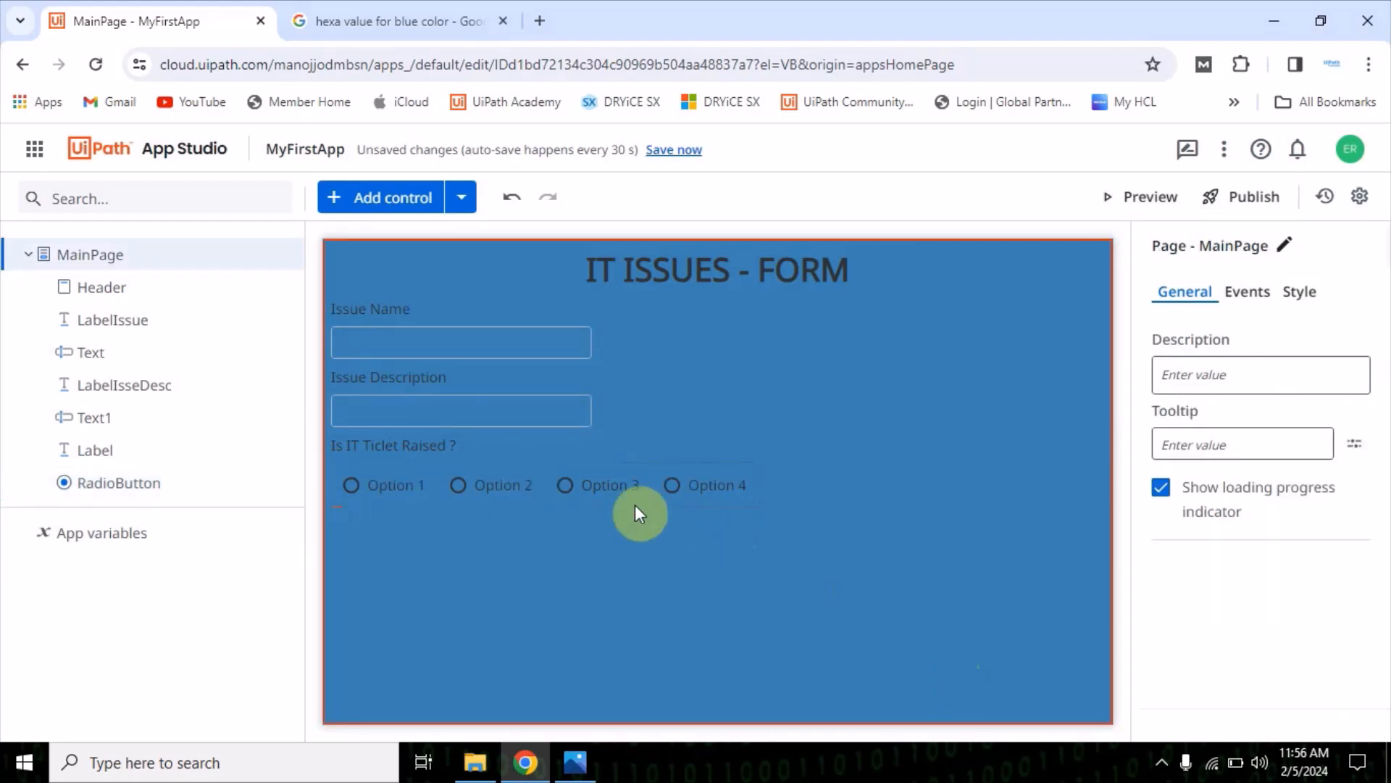
Review the radio button control's general properties and compare its options with the ticket question in the mock-up
left_click(453, 486)
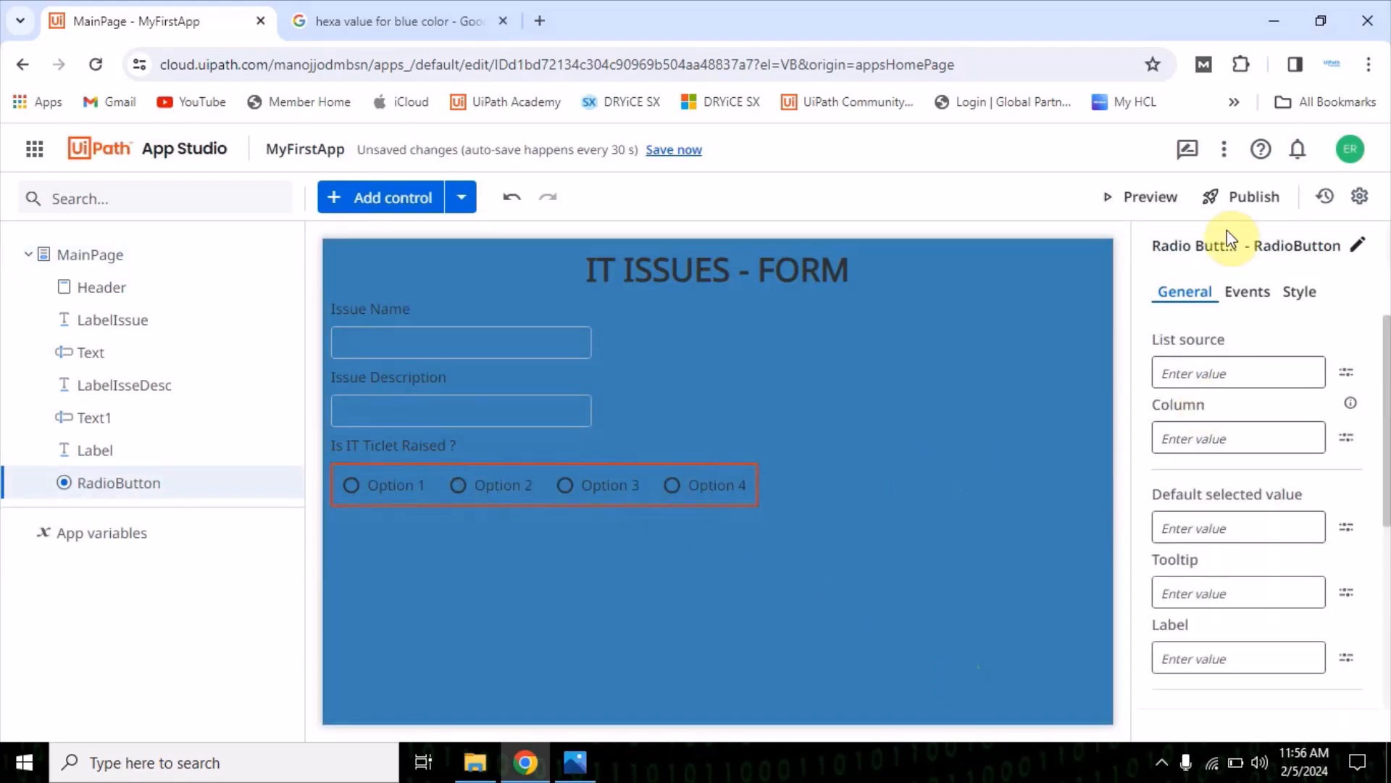
left_click(467, 608)
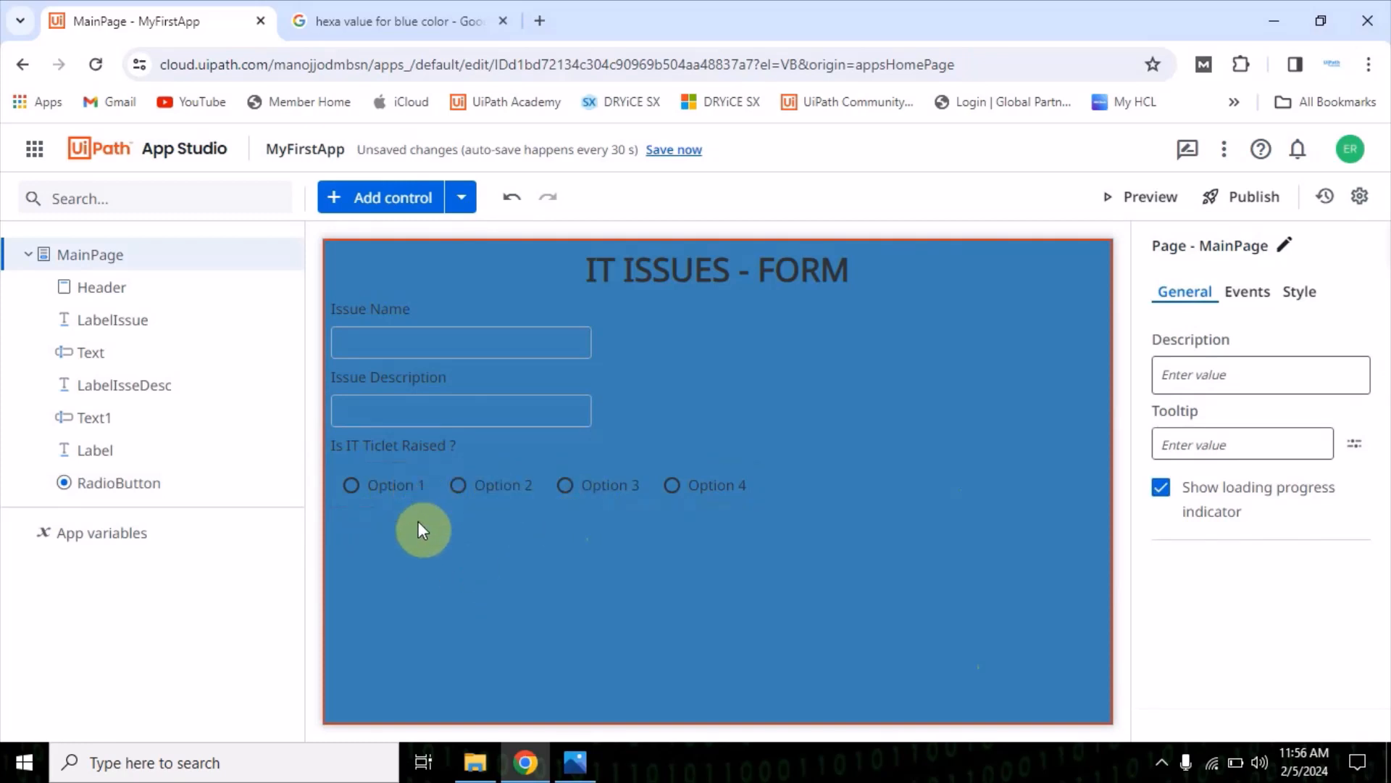
left_click(575, 761)
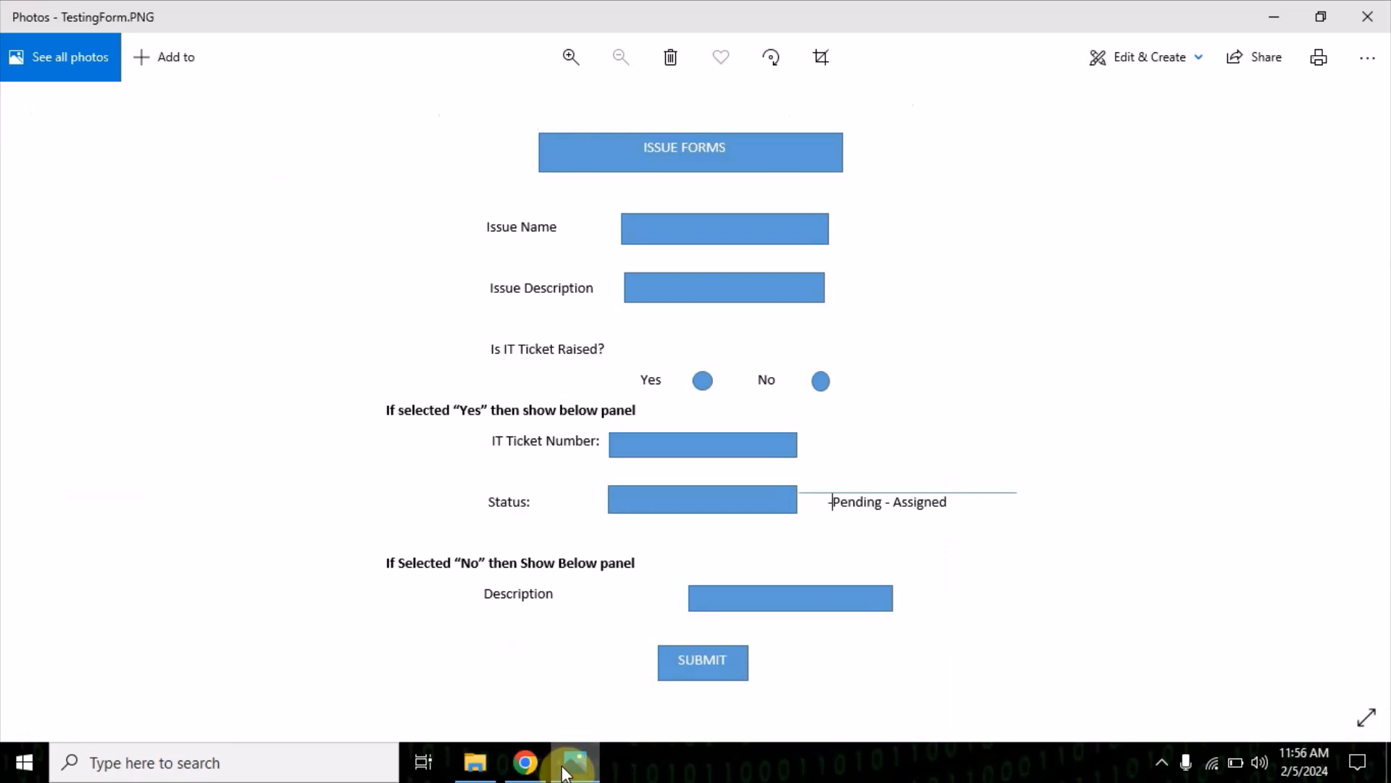
Review the mock-up's ticket question and its Yes and No panels, and add a Label control below the radio button options
left_click(564, 769)
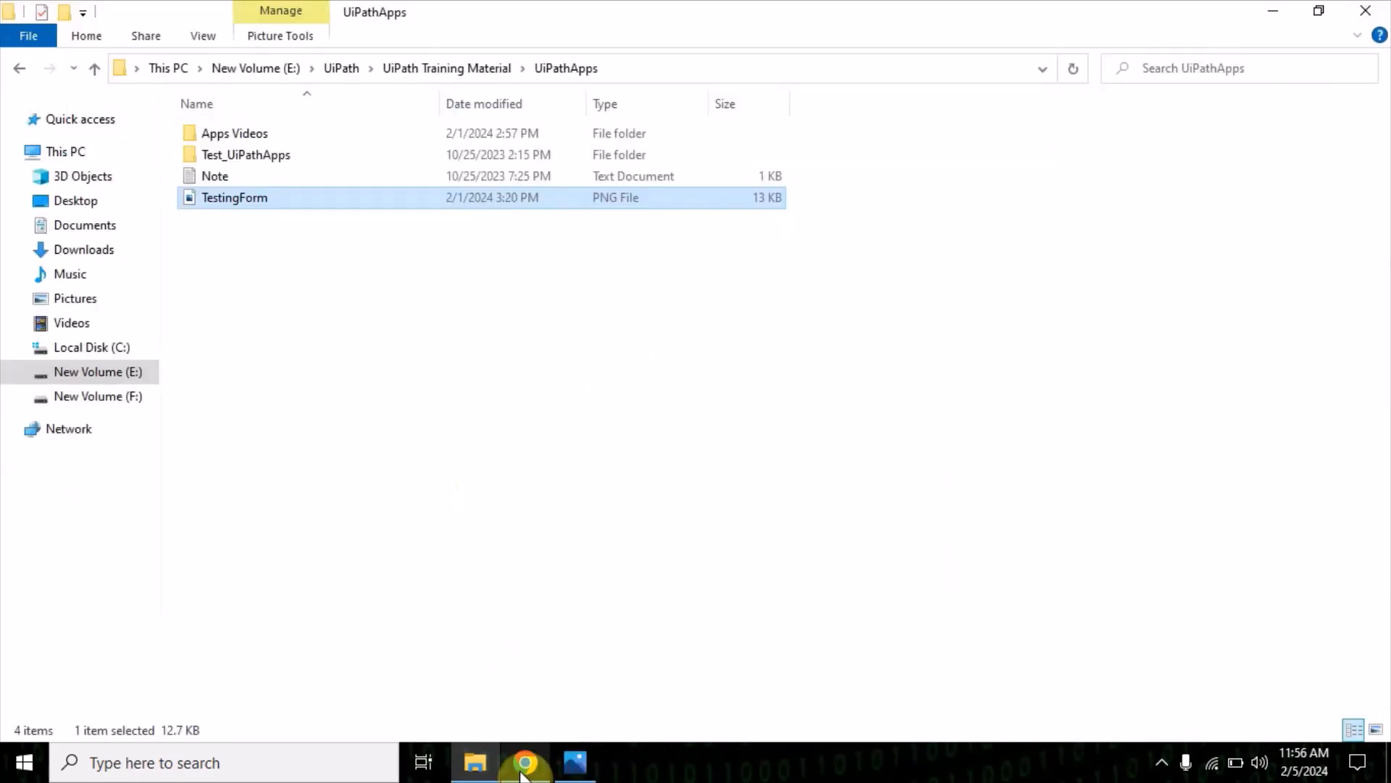
left_click(572, 761)
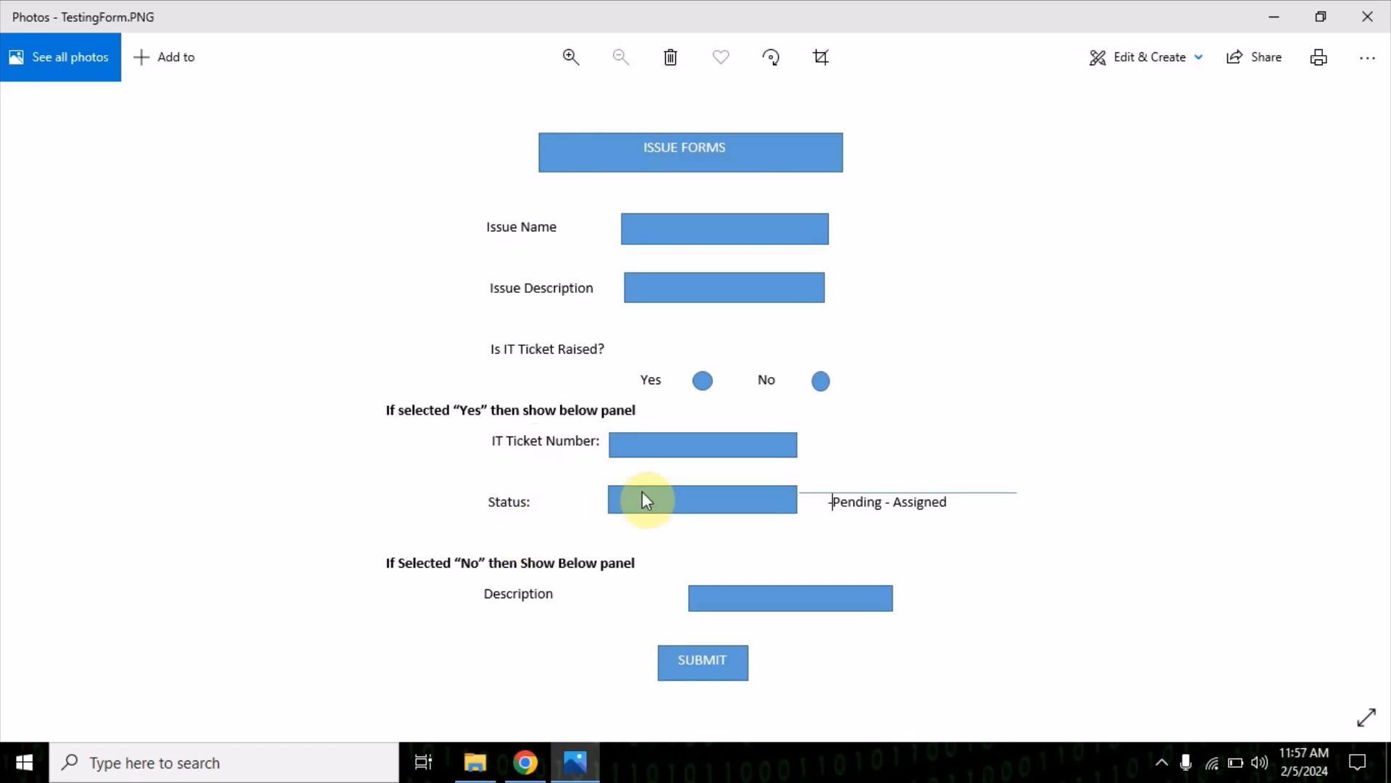
left_click(821, 383)
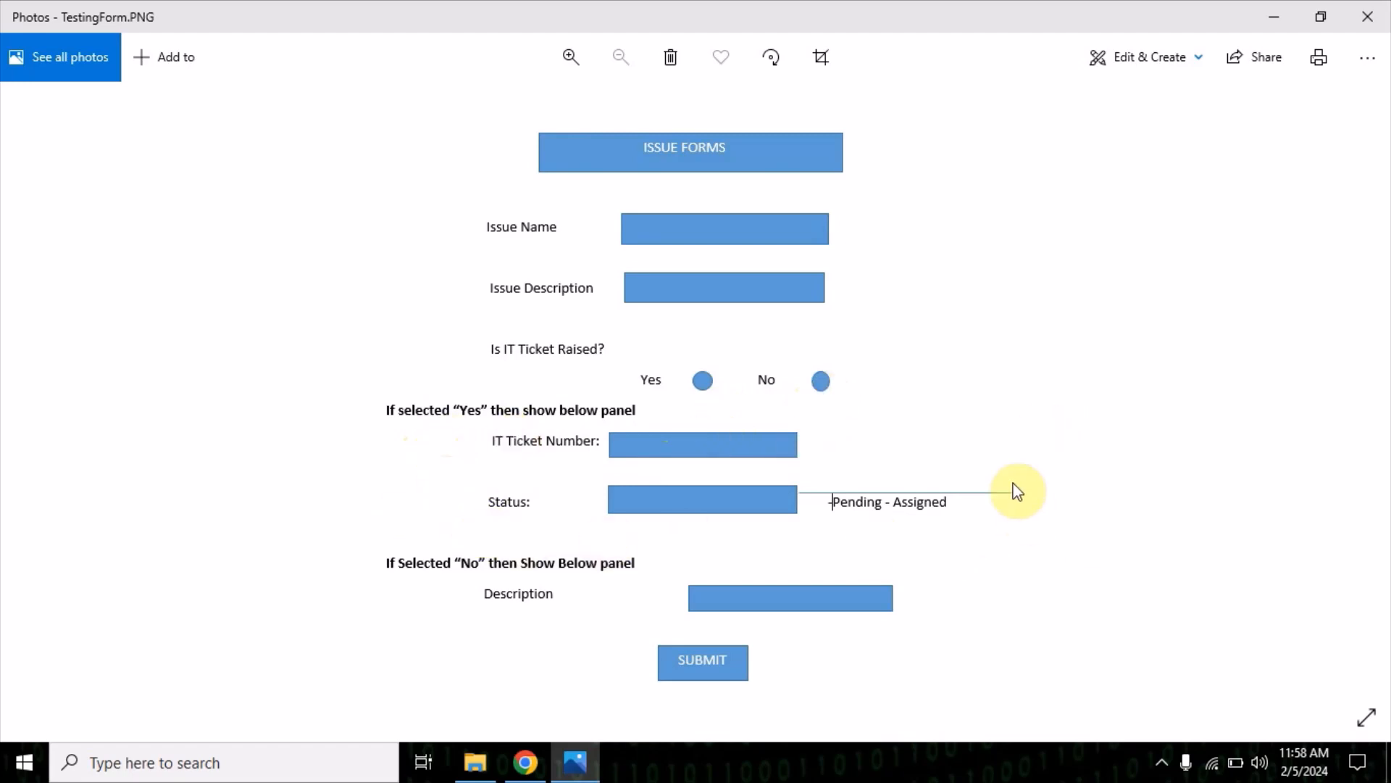
key("alt+Tab")
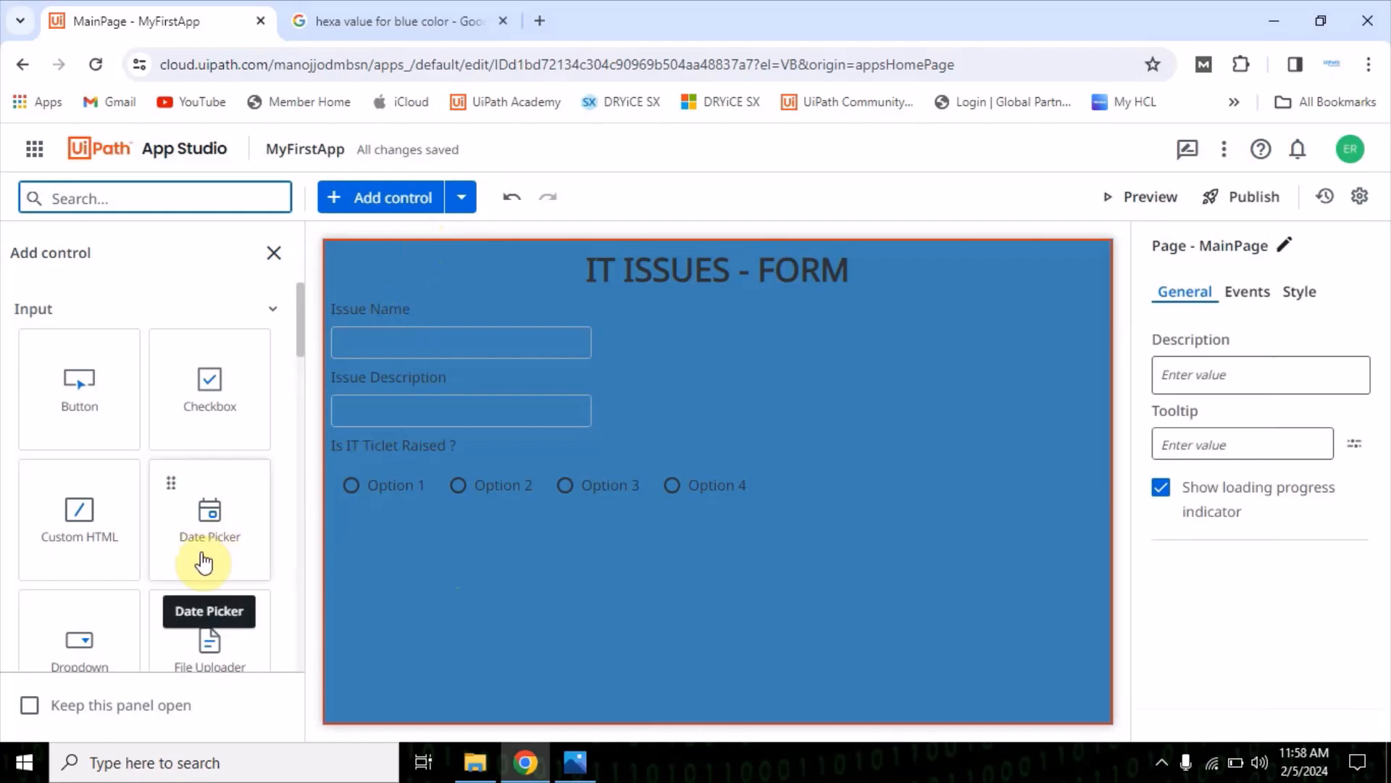
scroll(210, 569, "down", 6)
scroll(218, 594, "down", 10)
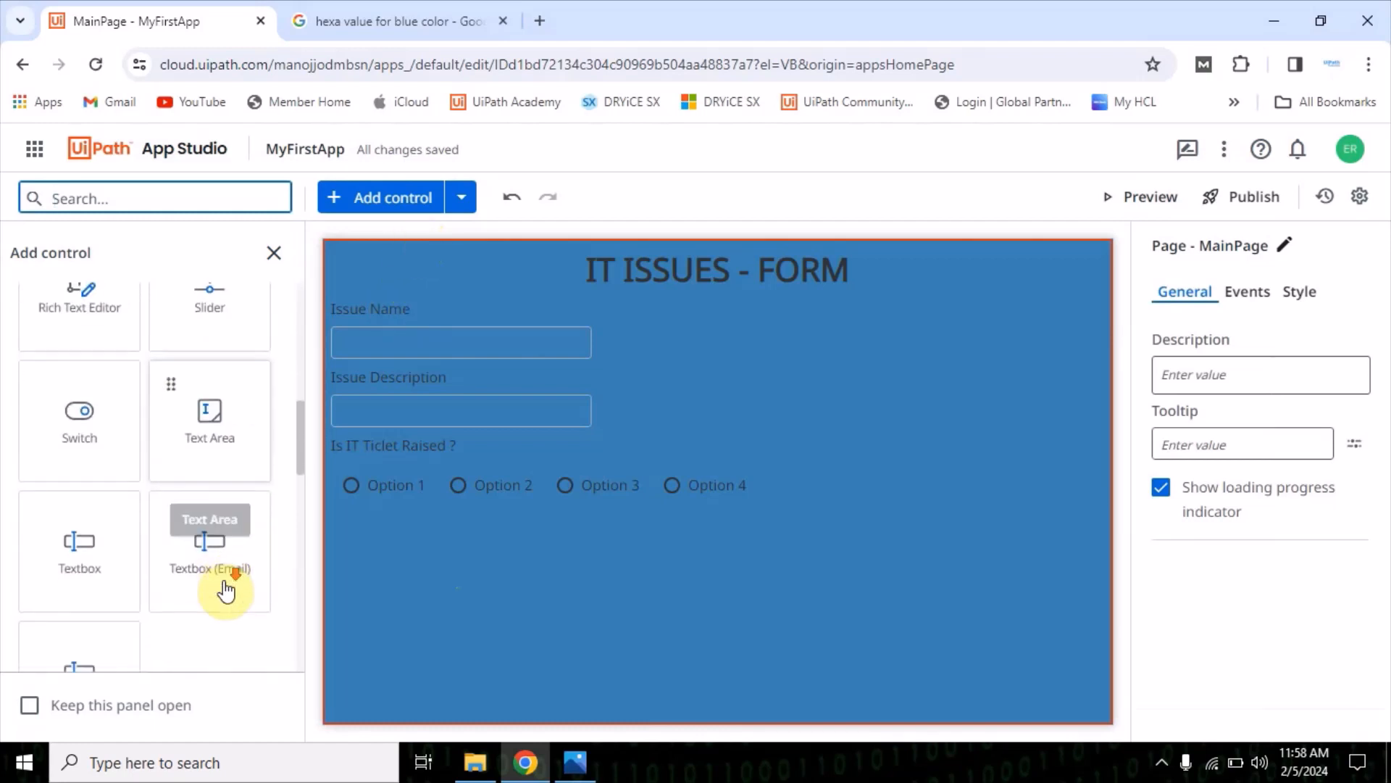
scroll(203, 551, "down", 3)
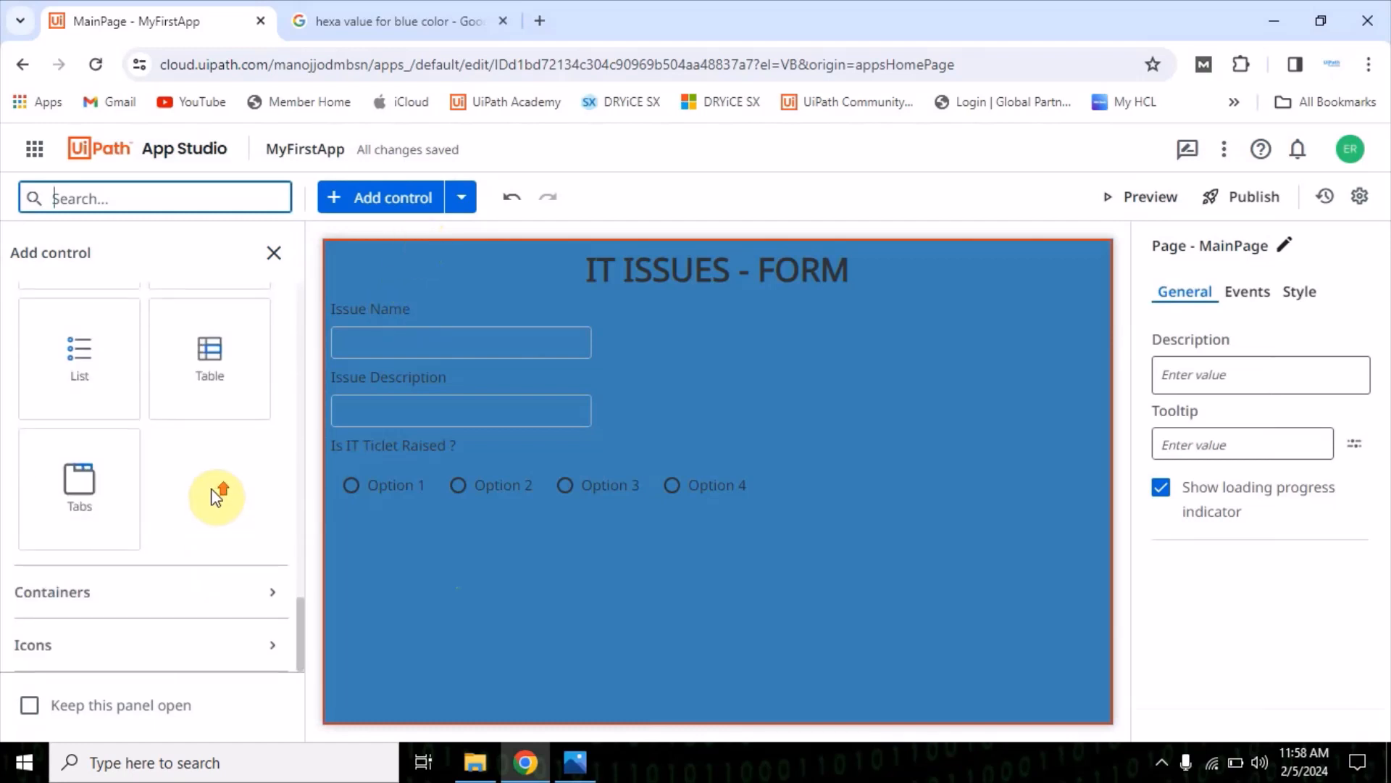
scroll(225, 514, "up", 4)
left_click(211, 506)
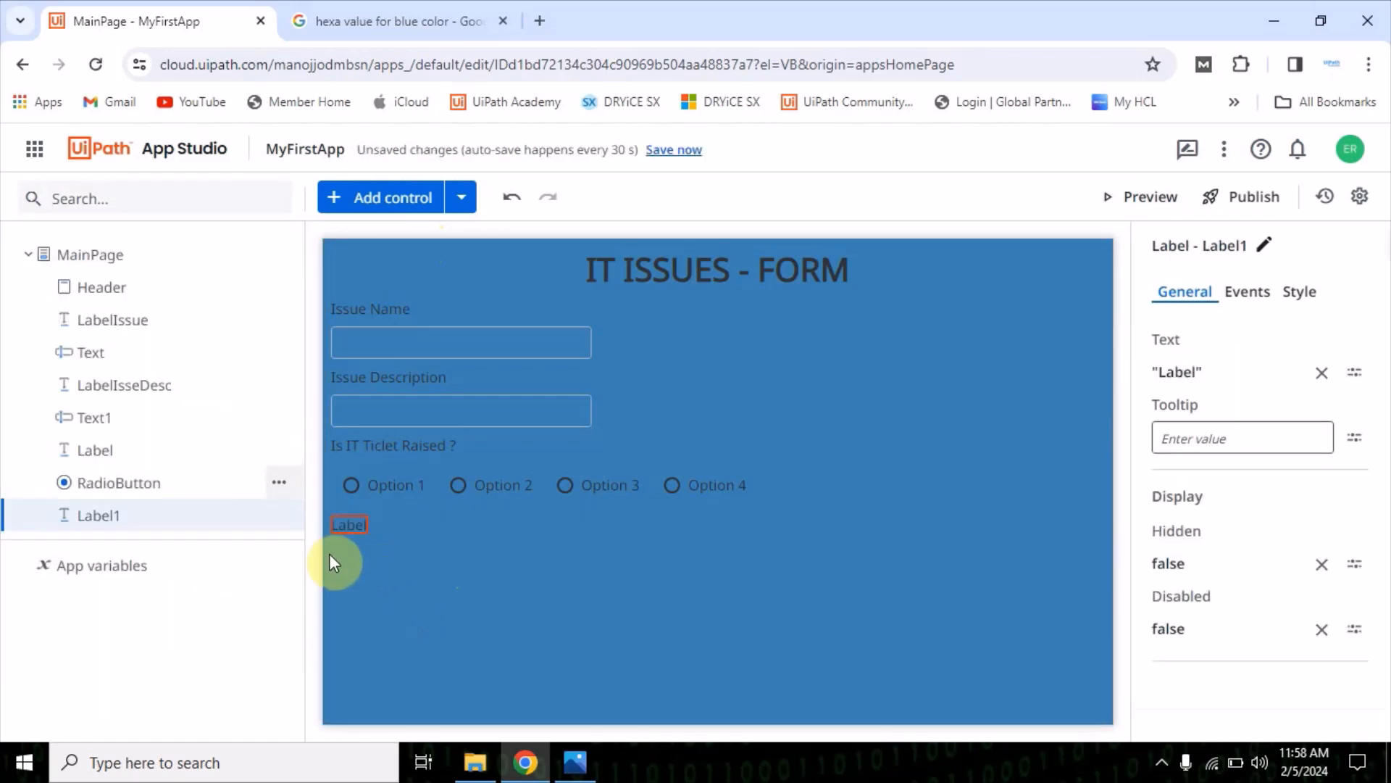
Check the mock-up and set the text of the label below the radio button to "IT Ticket Number"
left_click(575, 761)
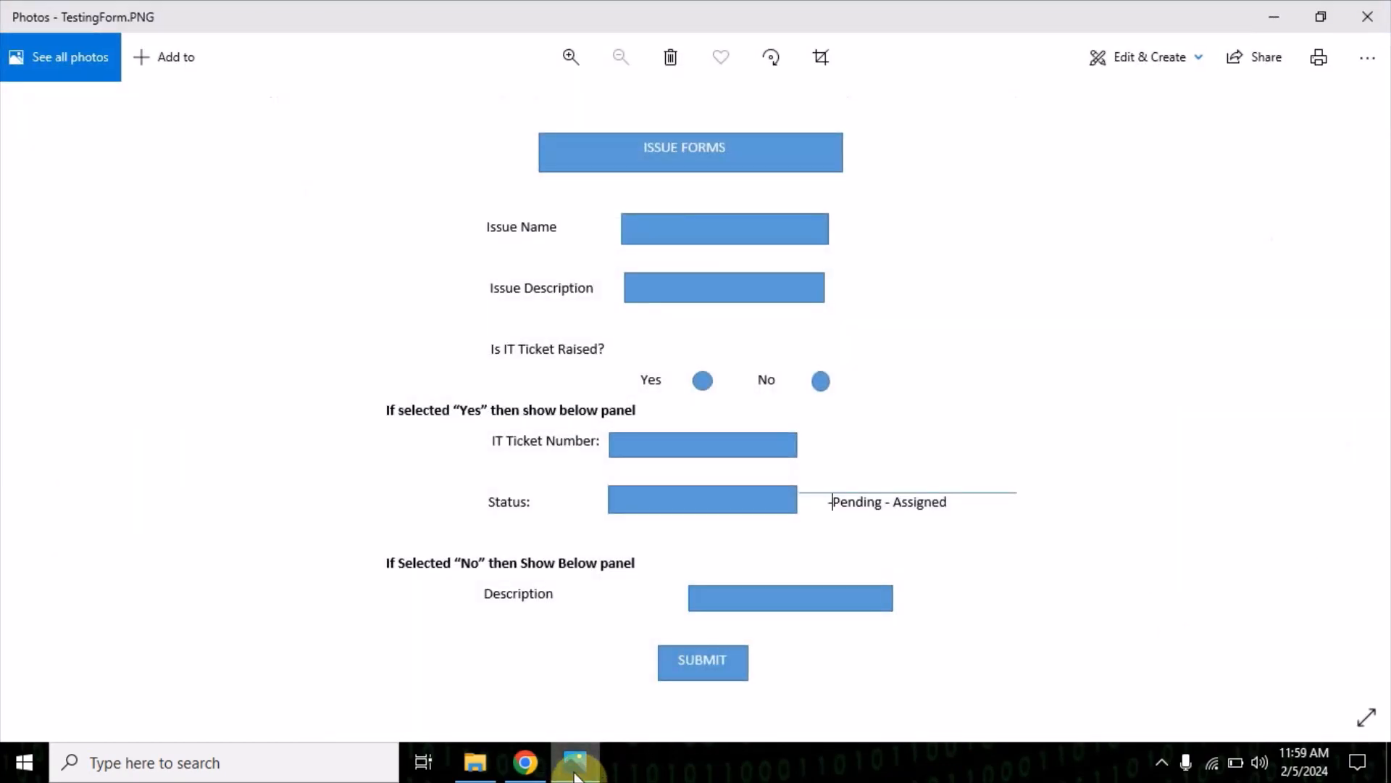
left_click(575, 761)
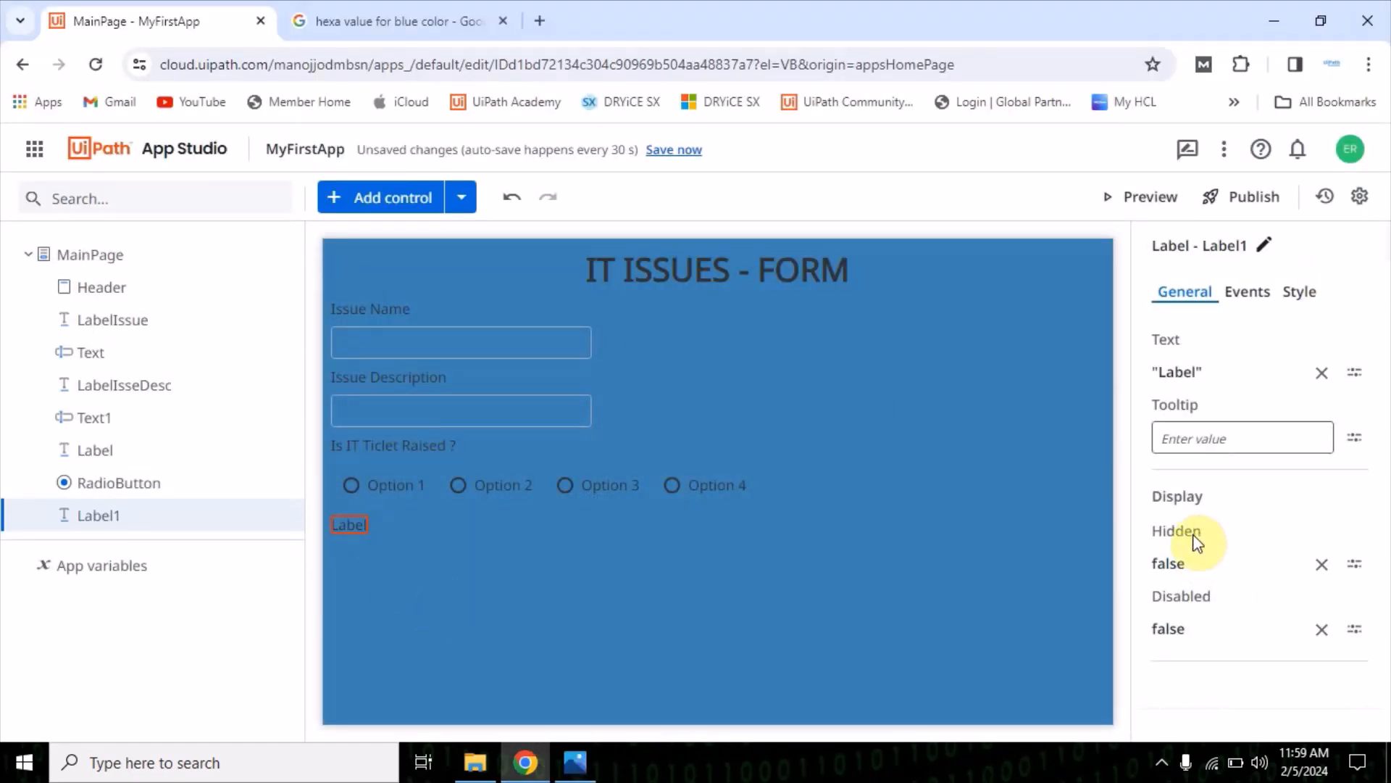
left_click(1261, 371)
double_click(405, 272)
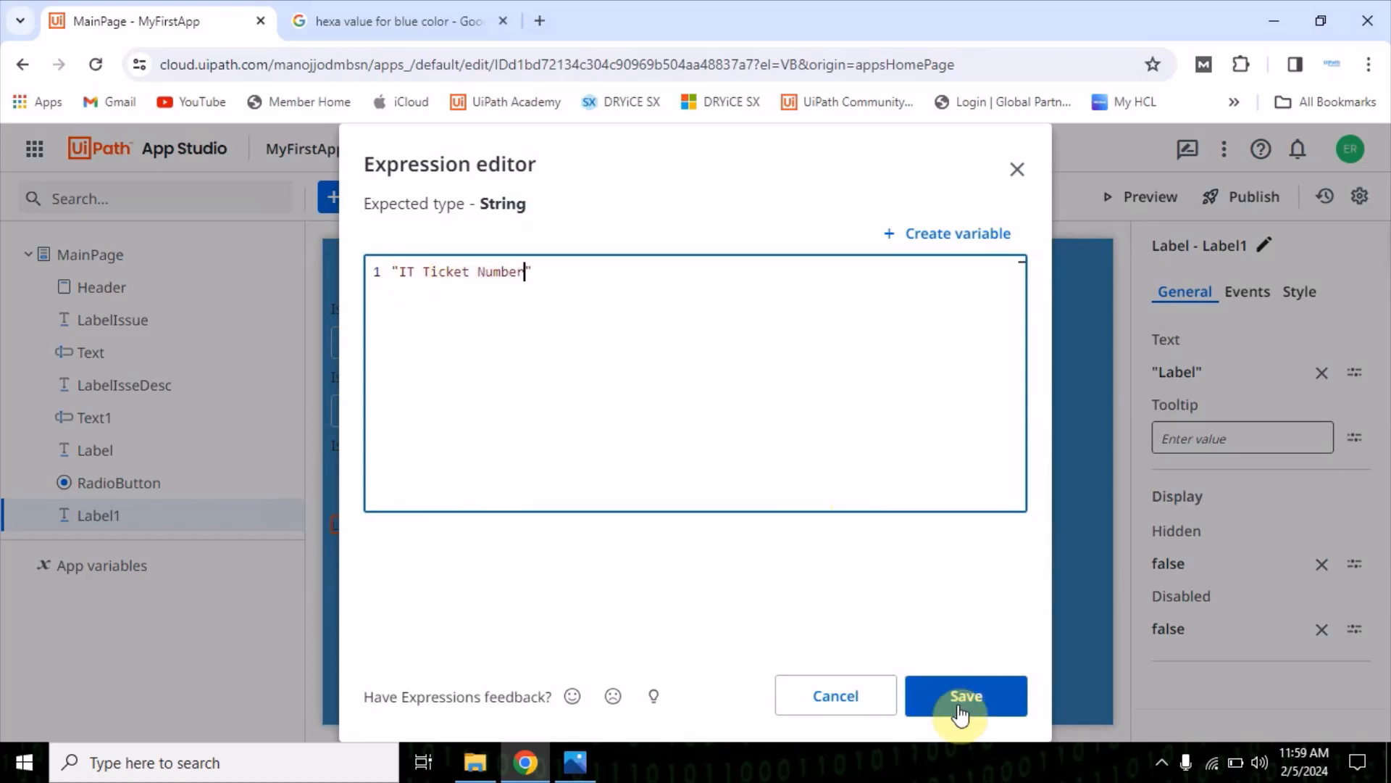
left_click(967, 697)
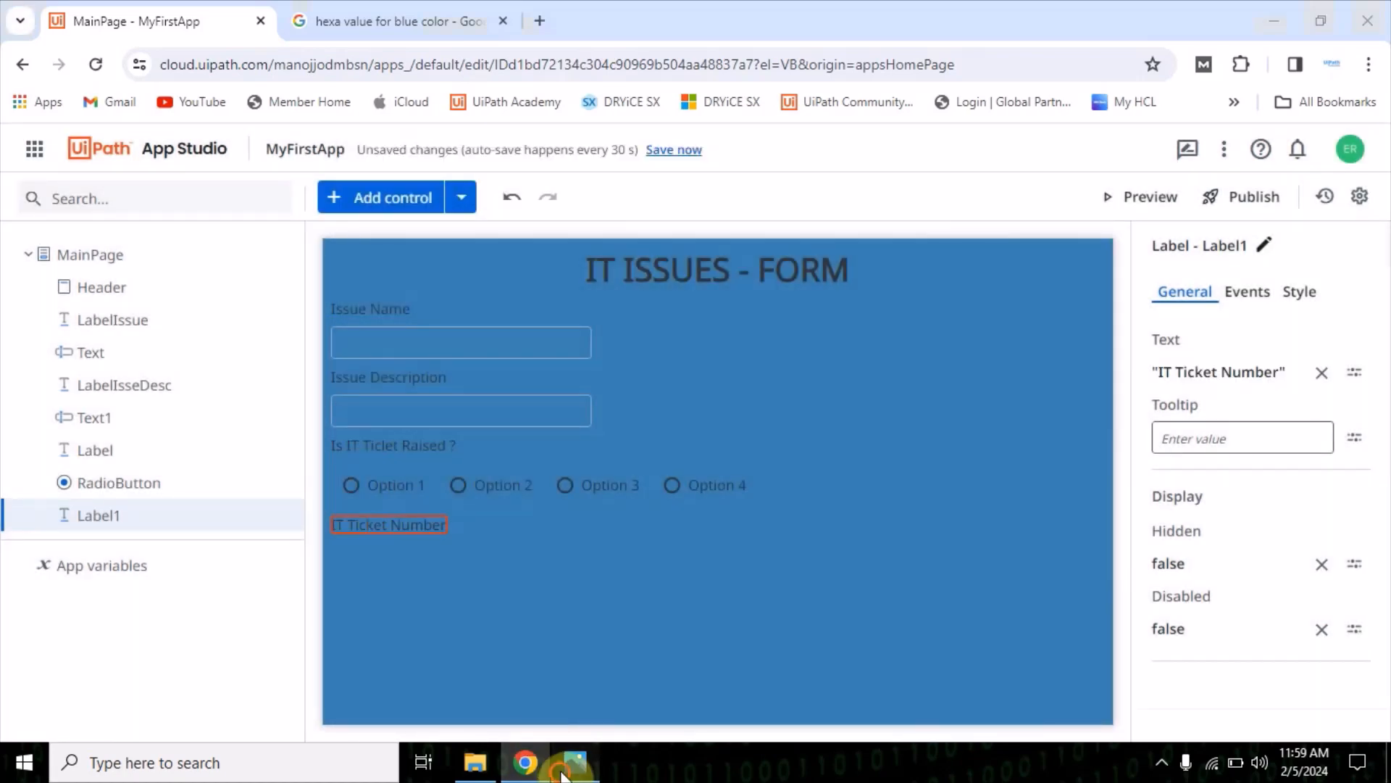
Check the mock-up for the ticket number field and add a Textbox control below the "IT Ticket Number" label
left_click(572, 762)
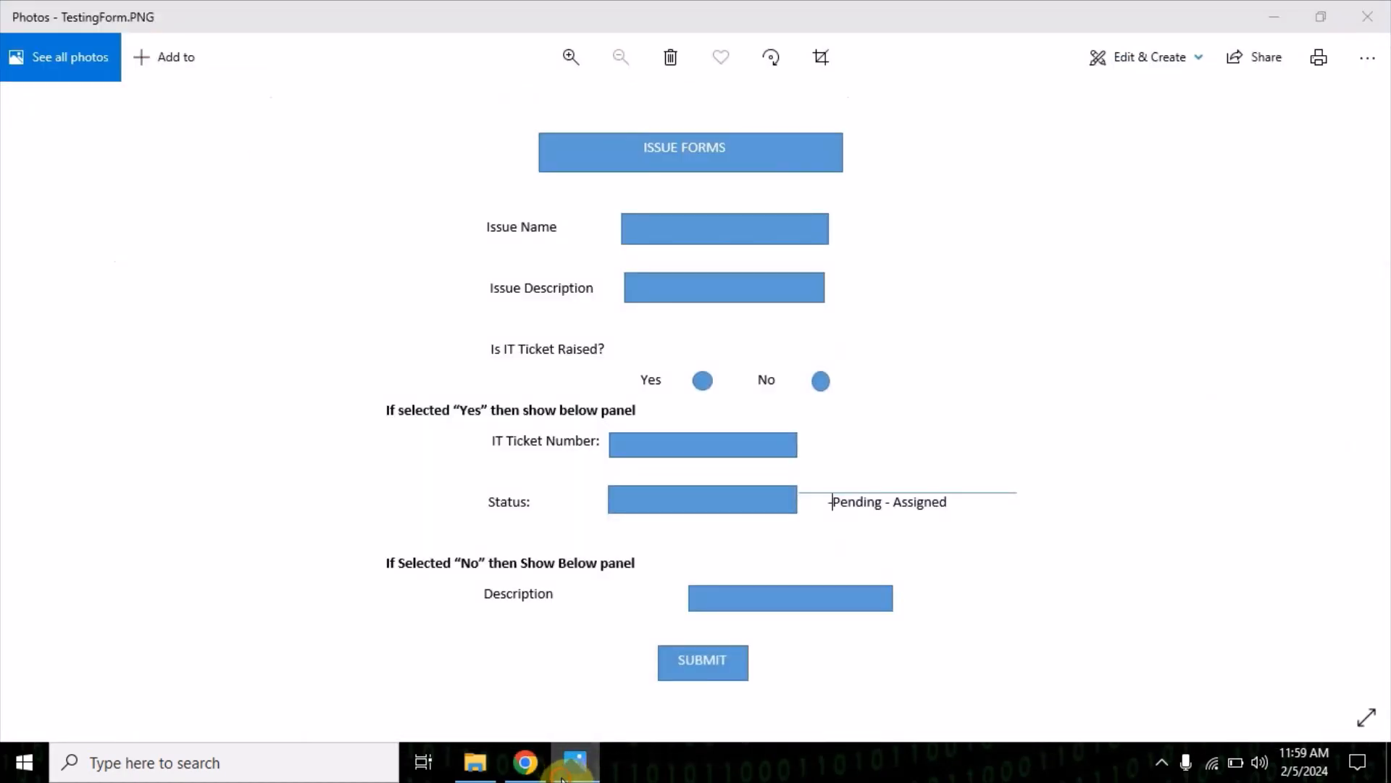
left_click(573, 763)
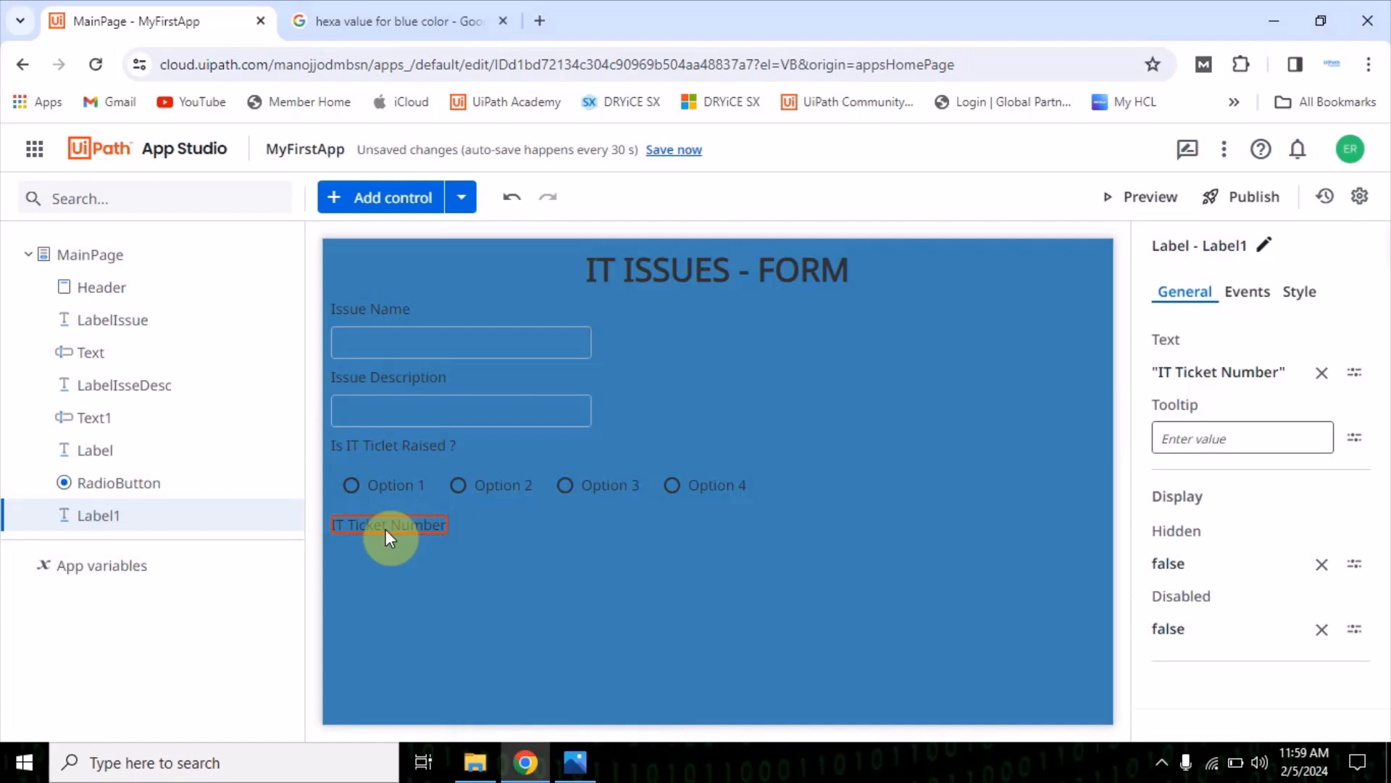
left_click(592, 775)
left_click(593, 776)
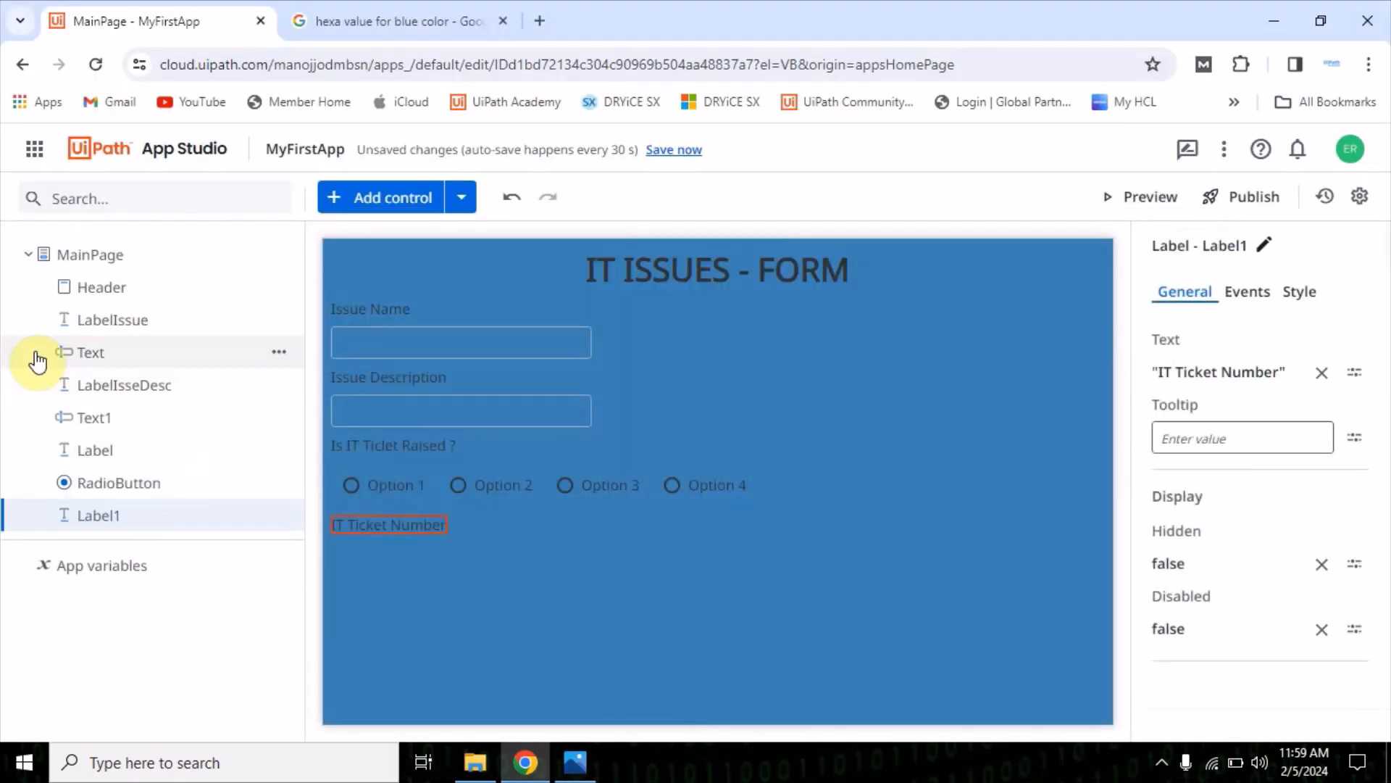
left_click(382, 197)
scroll(163, 445, "down", 9)
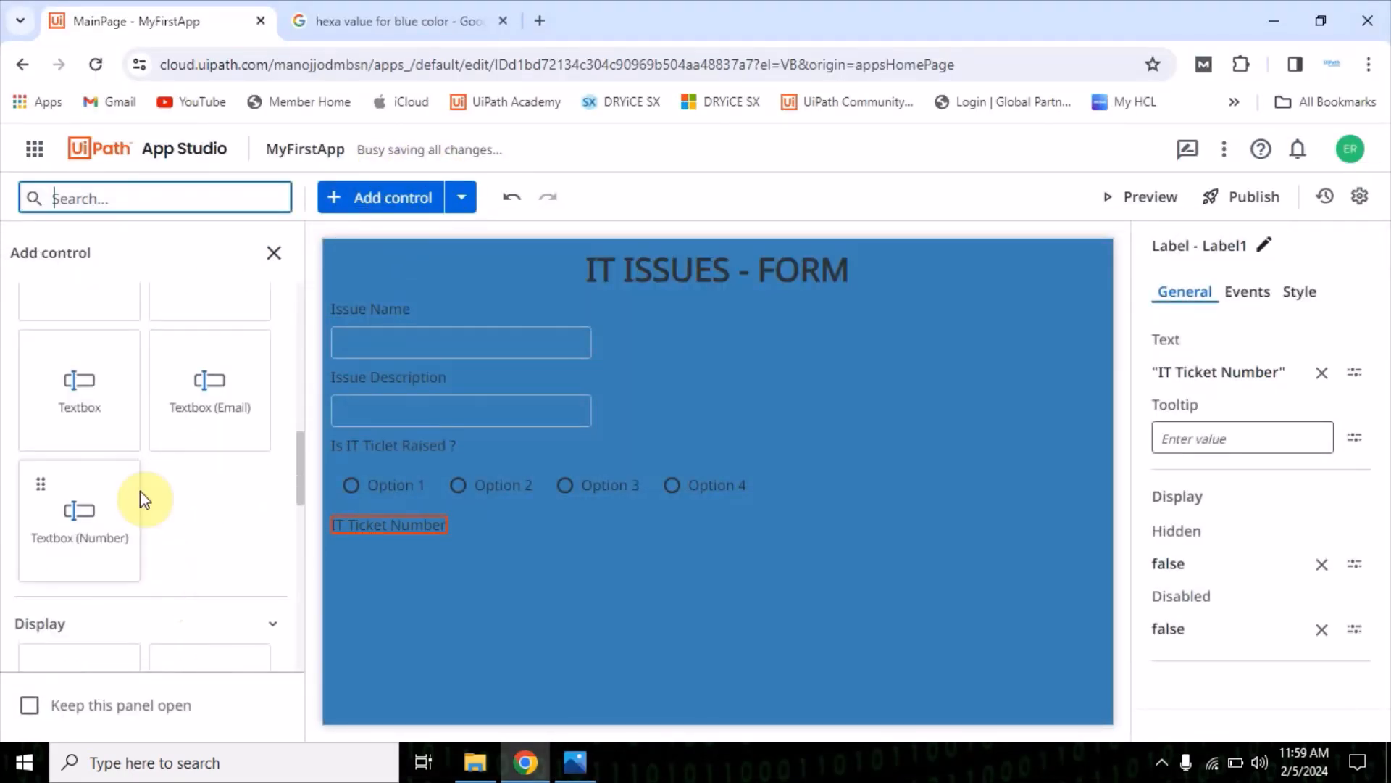
left_click_drag(77, 404, 519, 593)
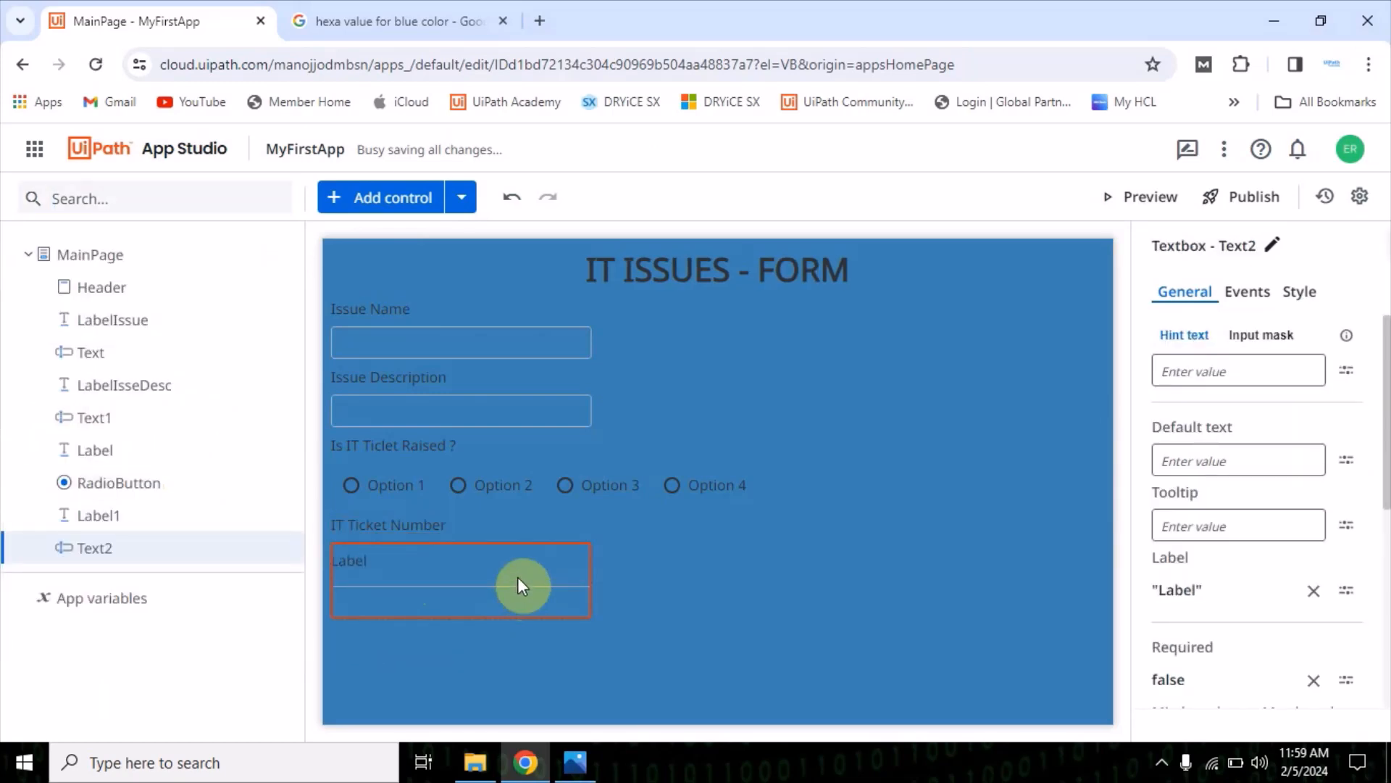
Check the mock-up again and clear the built-in label text of the textbox under "IT Ticket Number"
left_click(577, 764)
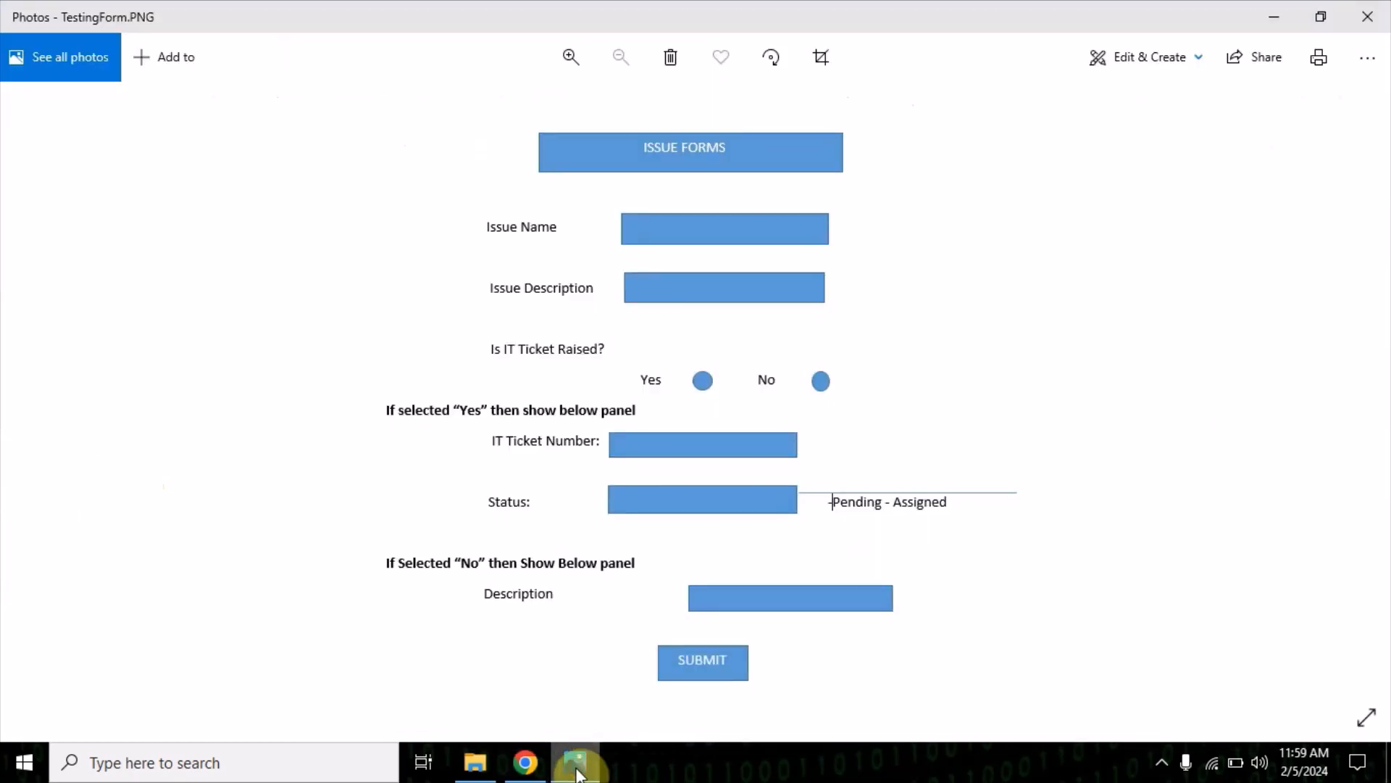
left_click(576, 766)
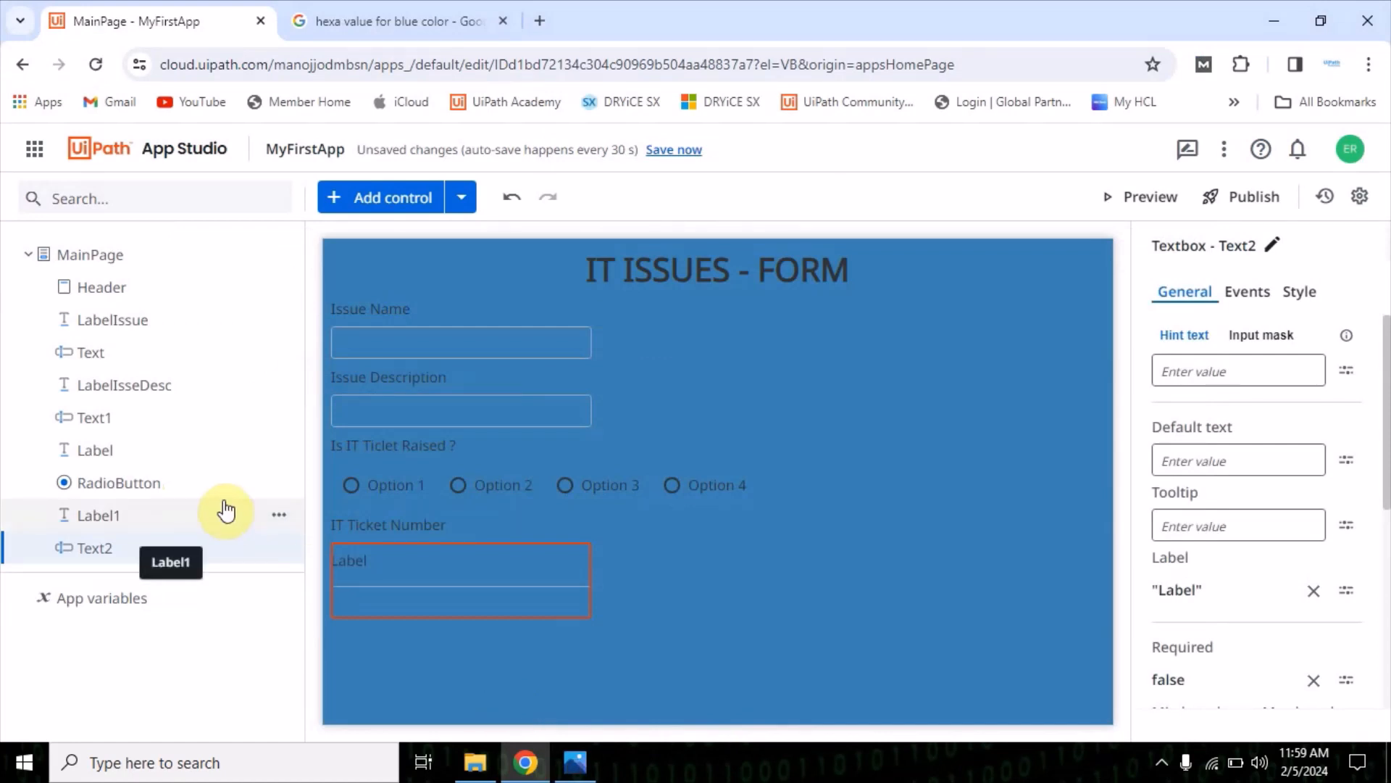
left_click(1313, 591)
left_click(693, 635)
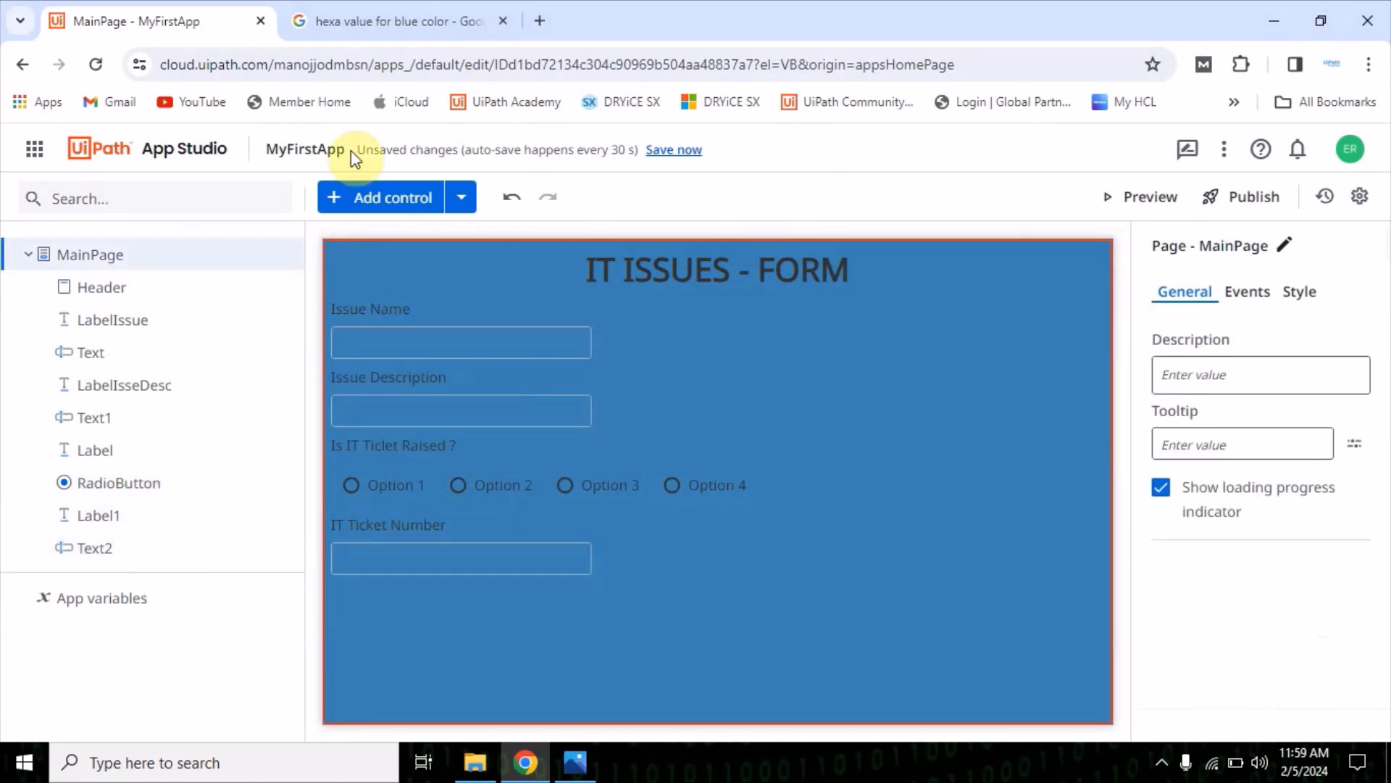
left_click(392, 197)
scroll(145, 500, "down", 3)
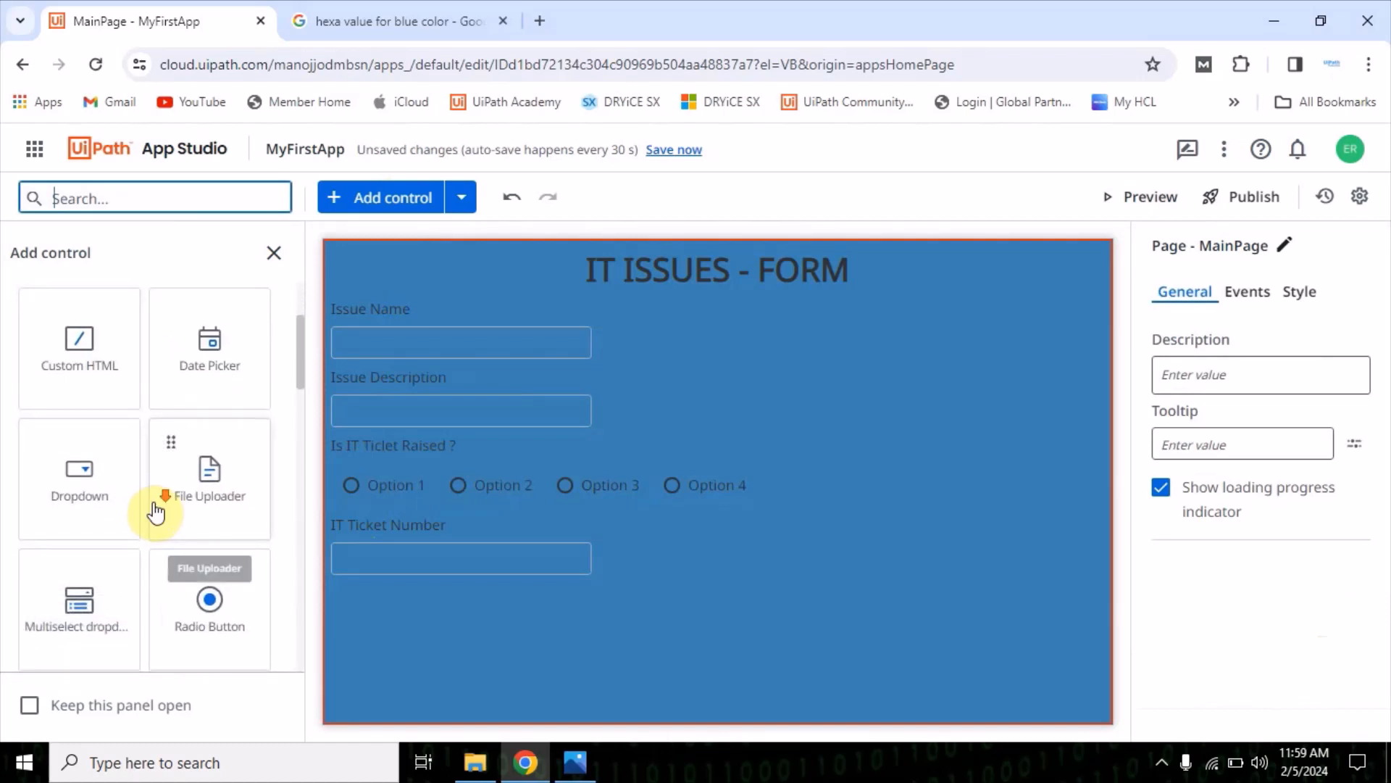
scroll(181, 554, "down", 6)
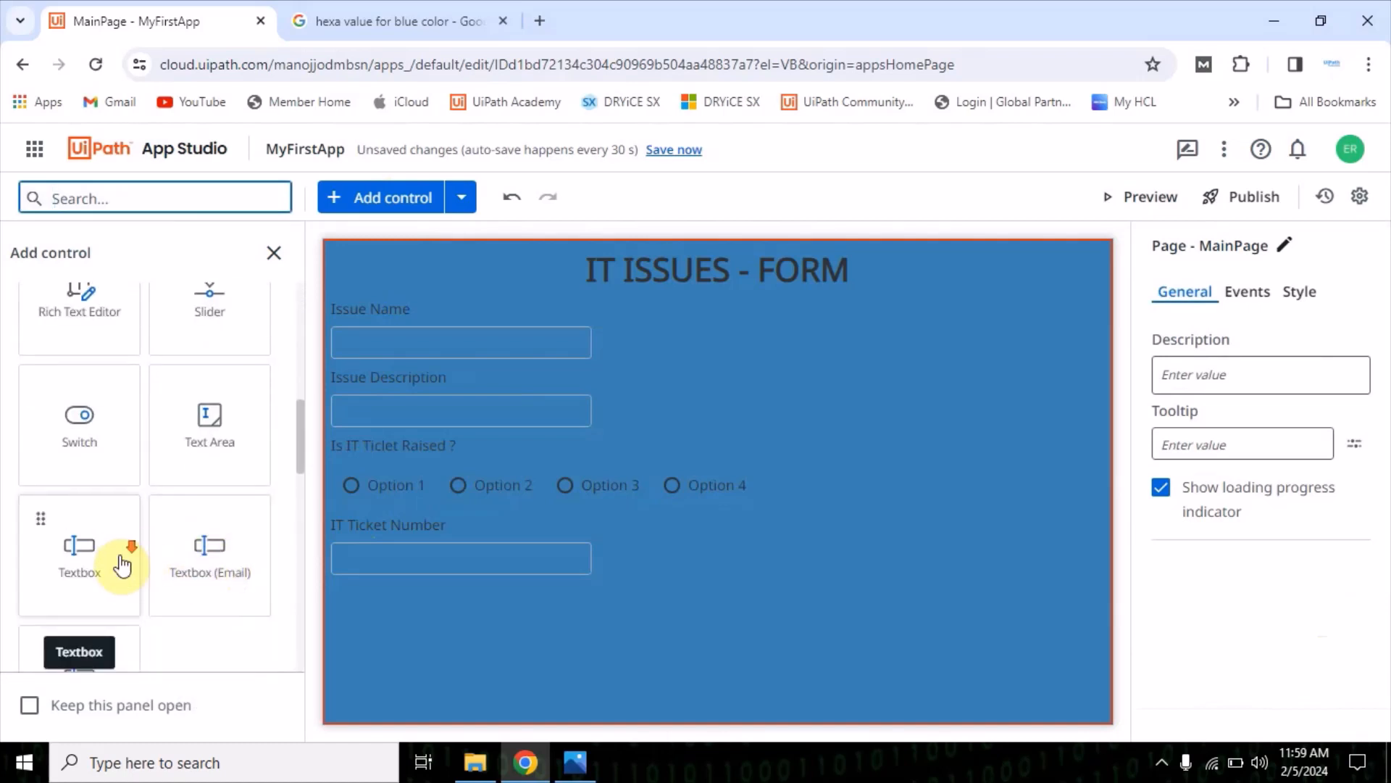
scroll(145, 573, "down", 3)
scroll(172, 561, "up", 5)
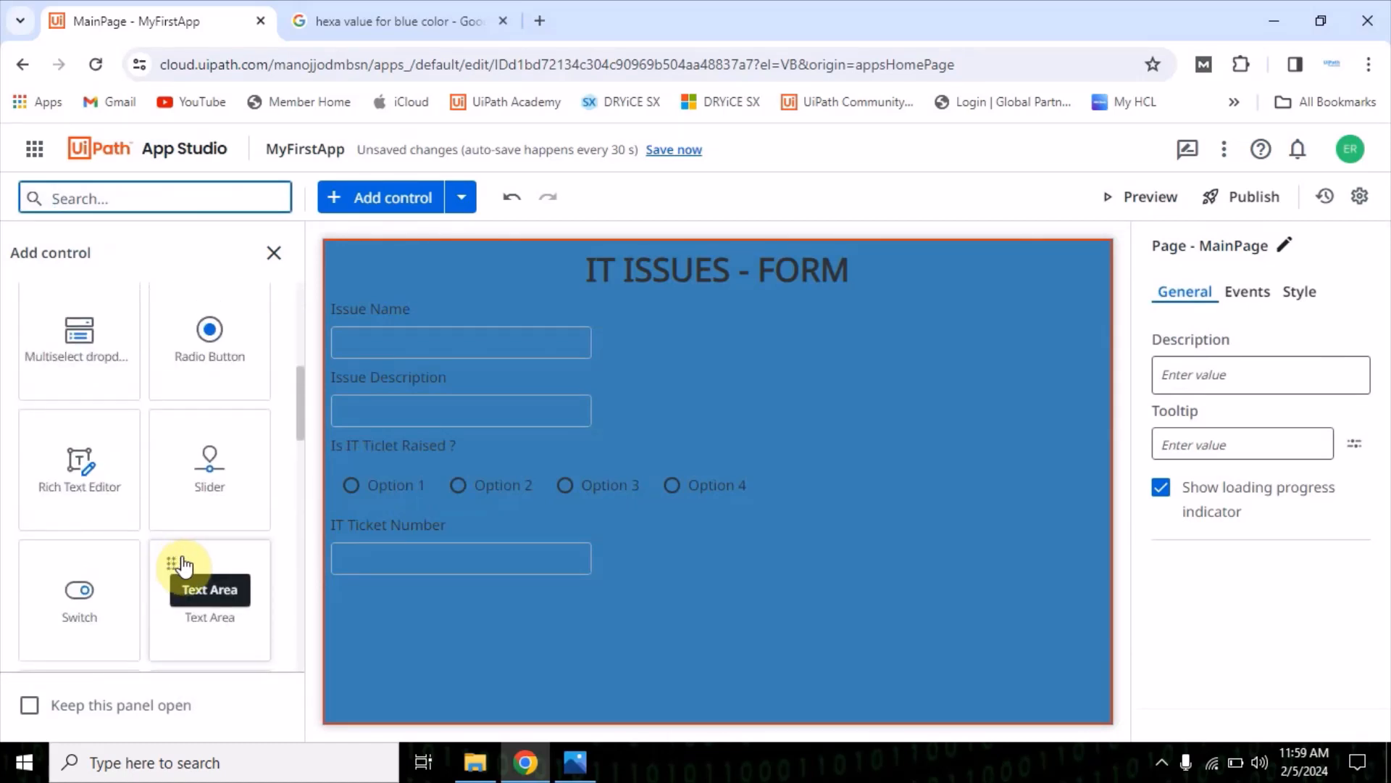
left_click(273, 253)
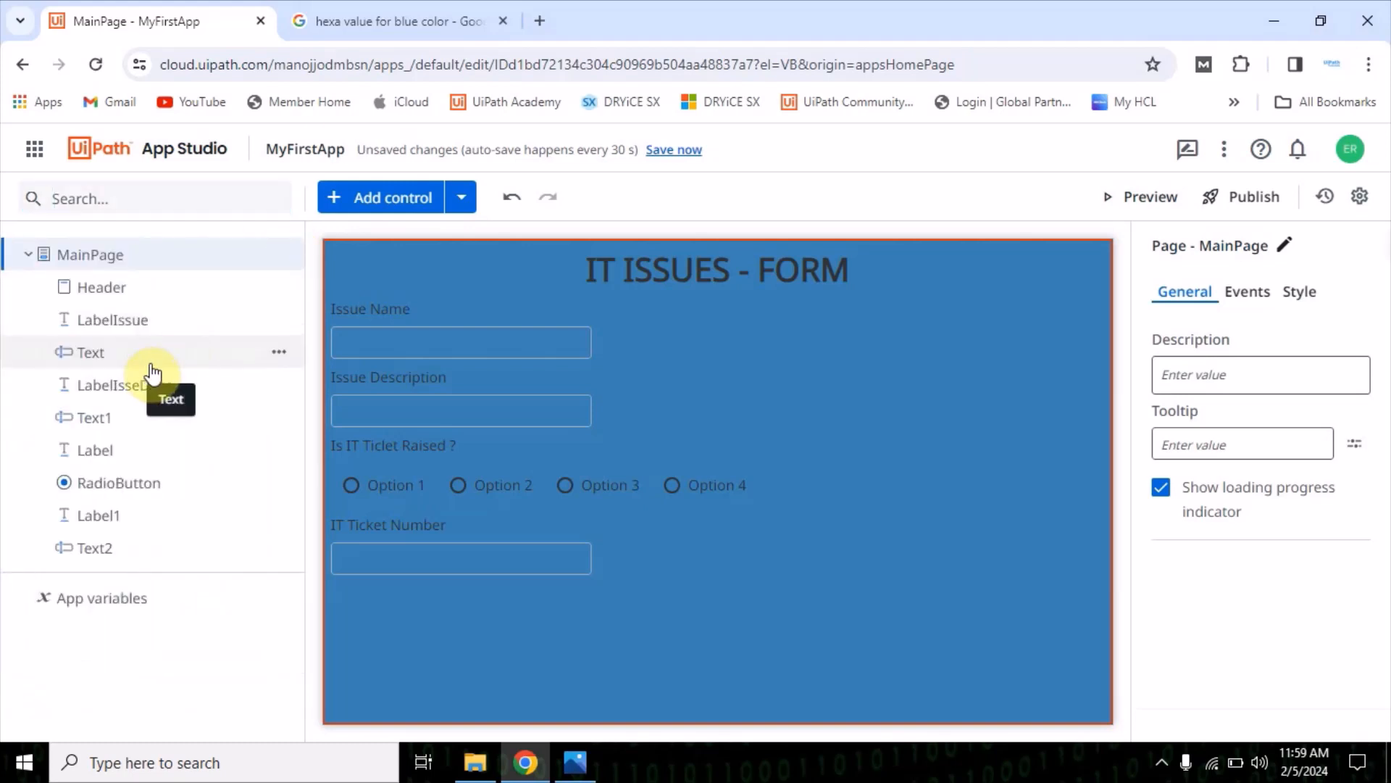
Add a Label control below the IT Ticket Number textbox and set its text to "Status"
left_click(395, 197)
left_click(272, 308)
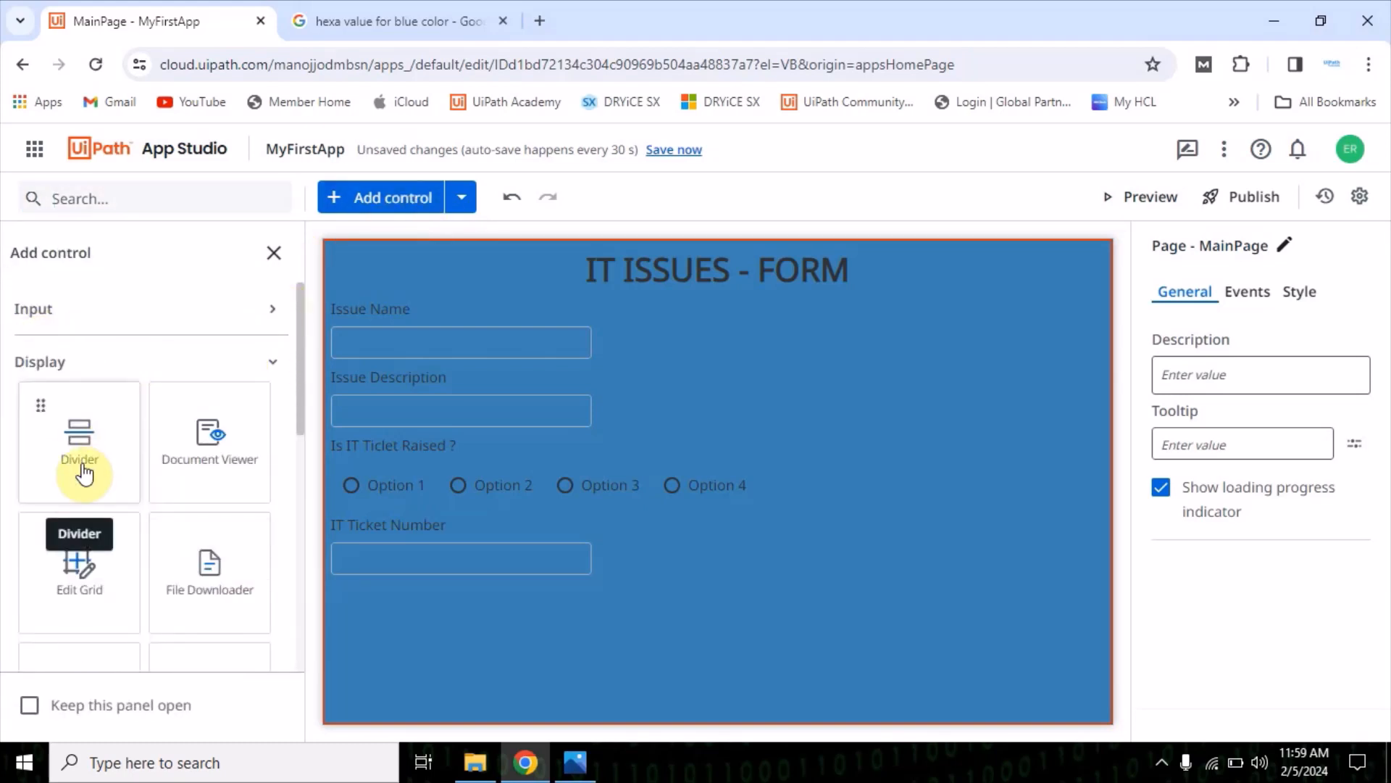
scroll(210, 638, "down", 2)
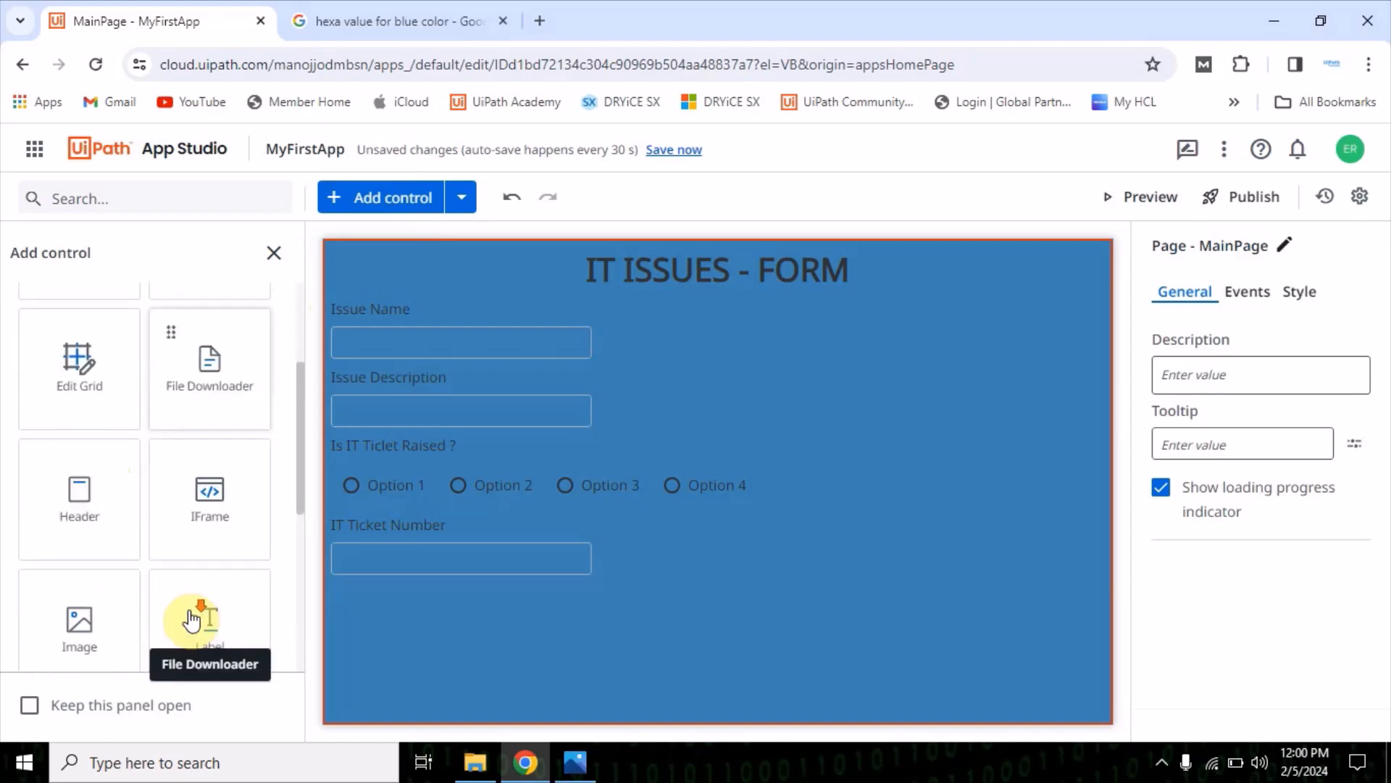
scroll(185, 573, "down", 2)
left_click_drag(197, 506, 348, 605)
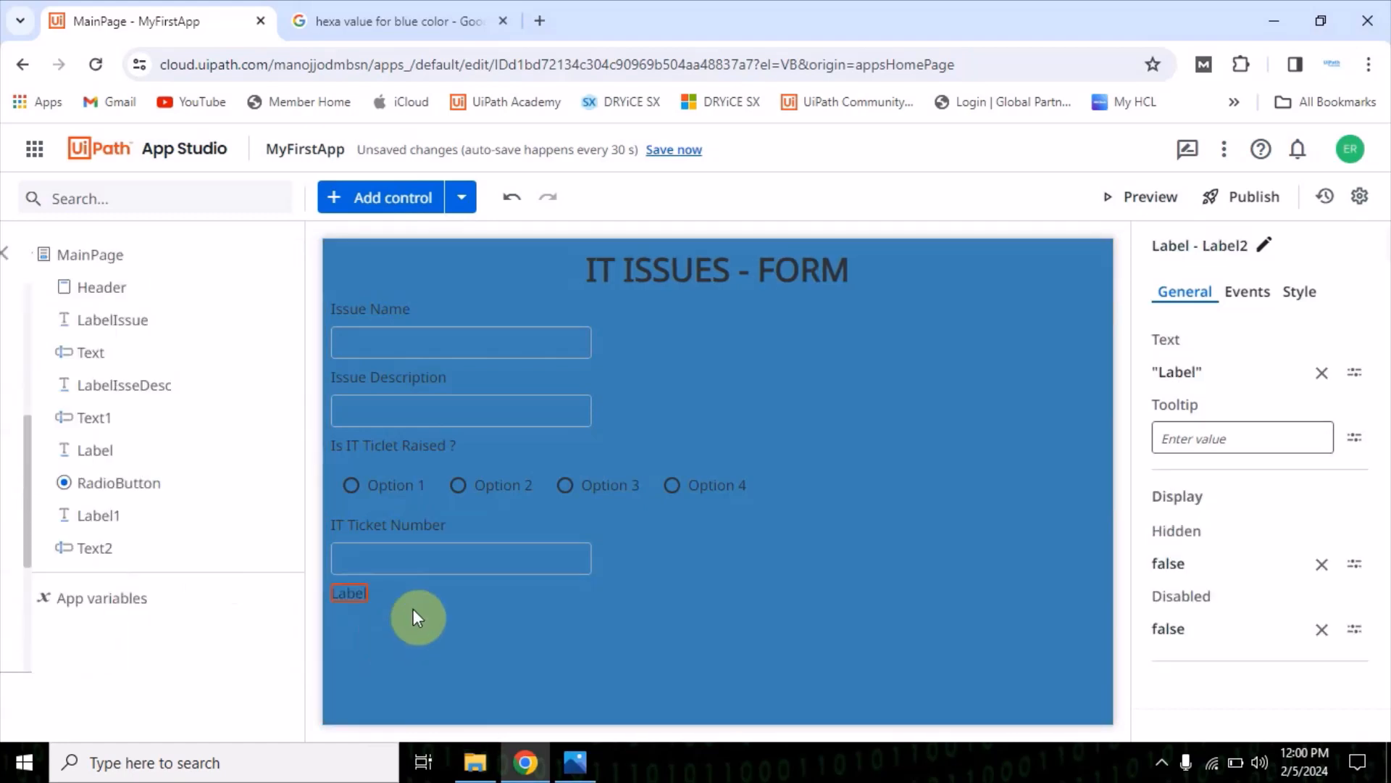
left_click(1199, 371)
double_click(412, 282)
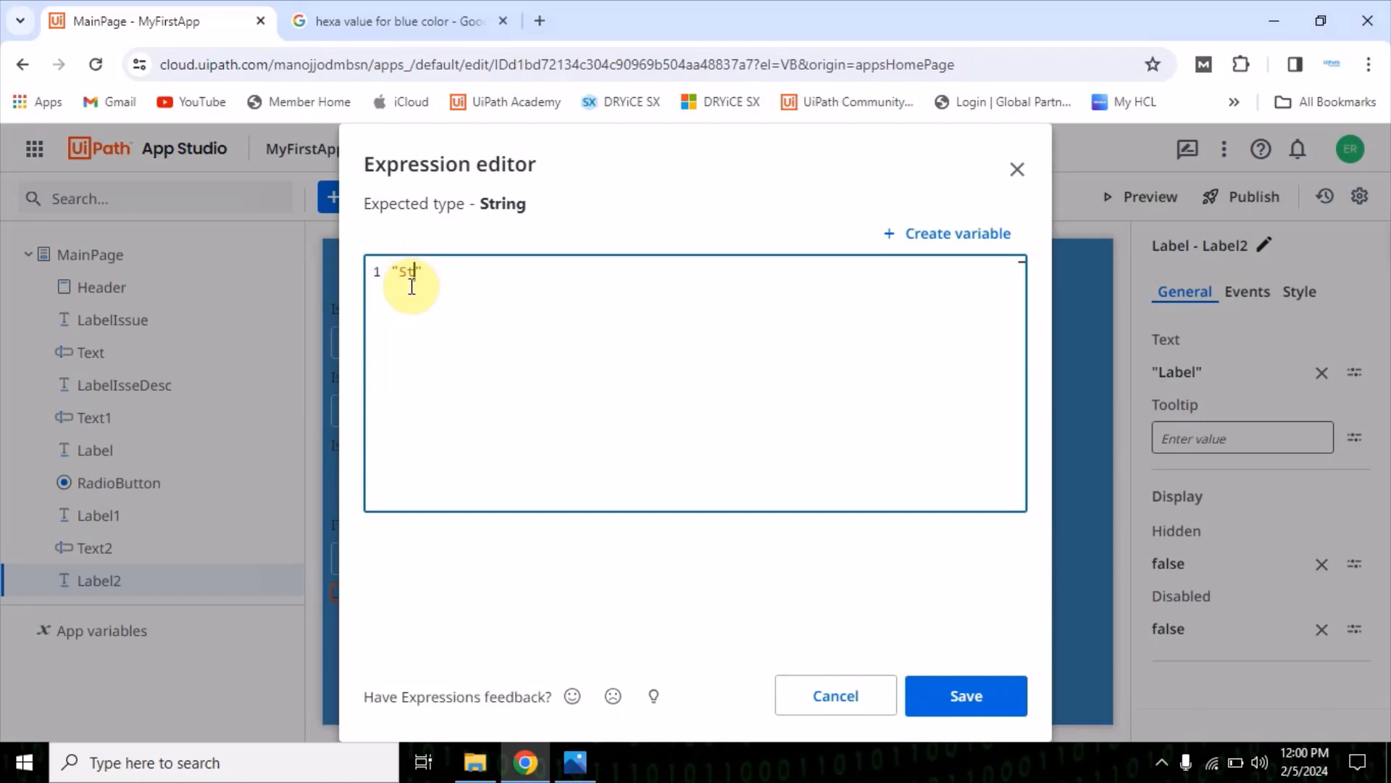
left_click(967, 688)
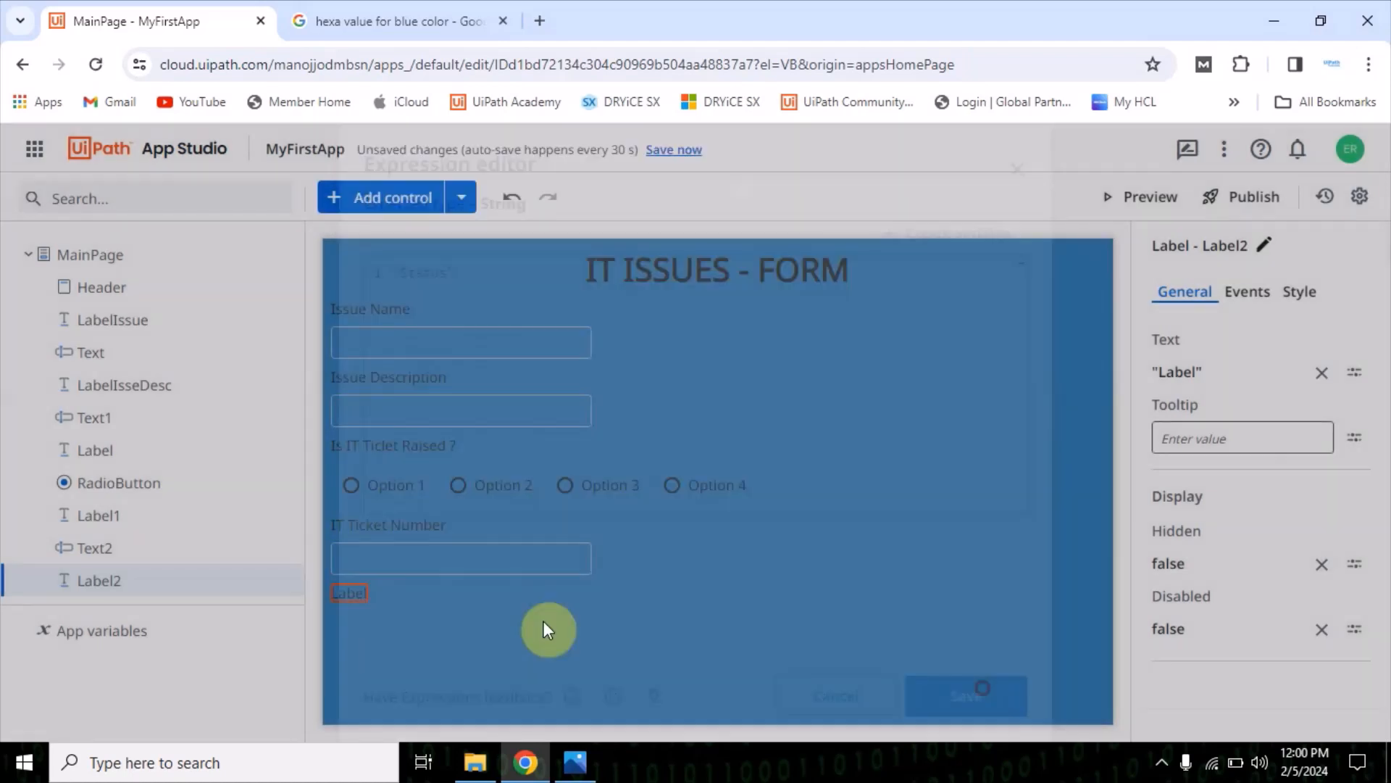
Try adding a Text Area control below the "Status" label
left_click(377, 197)
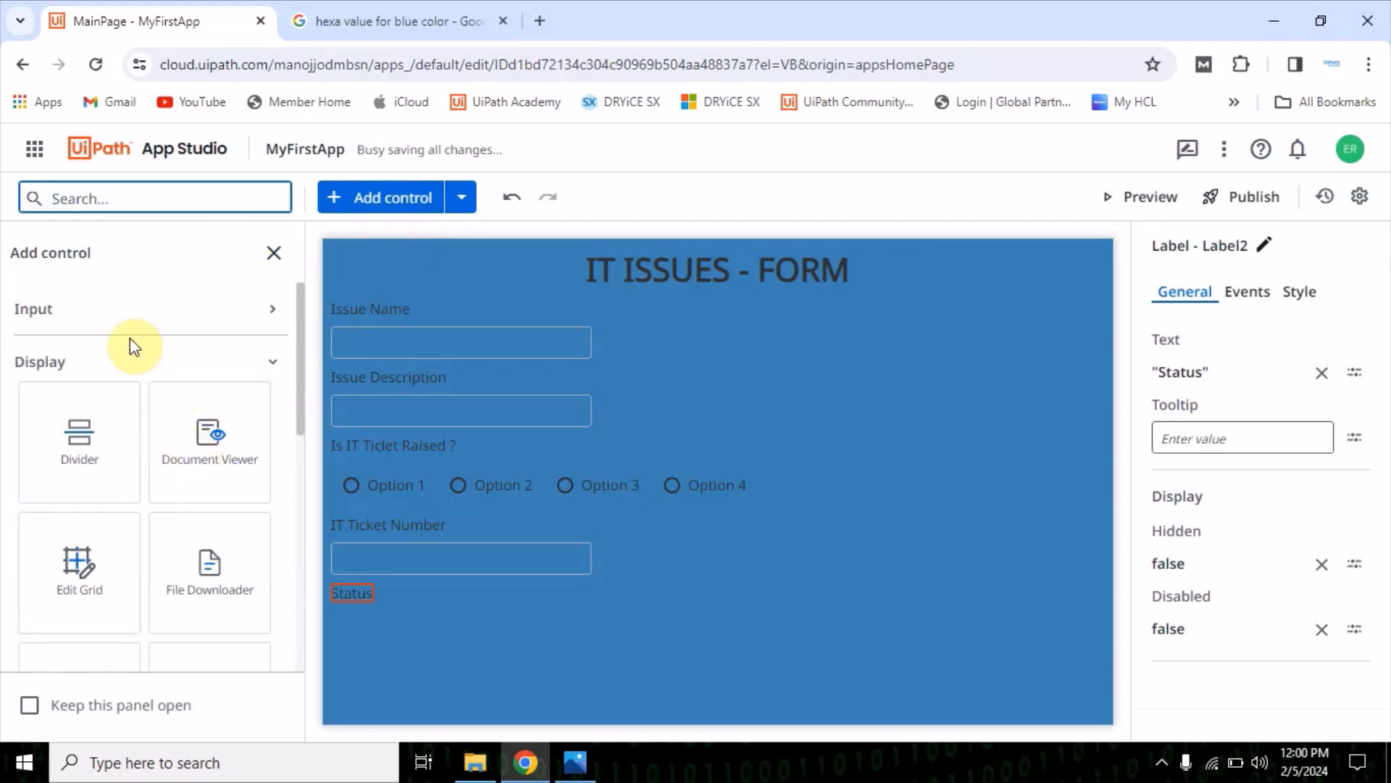
left_click(273, 363)
left_click(280, 310)
scroll(165, 551, "down", 5)
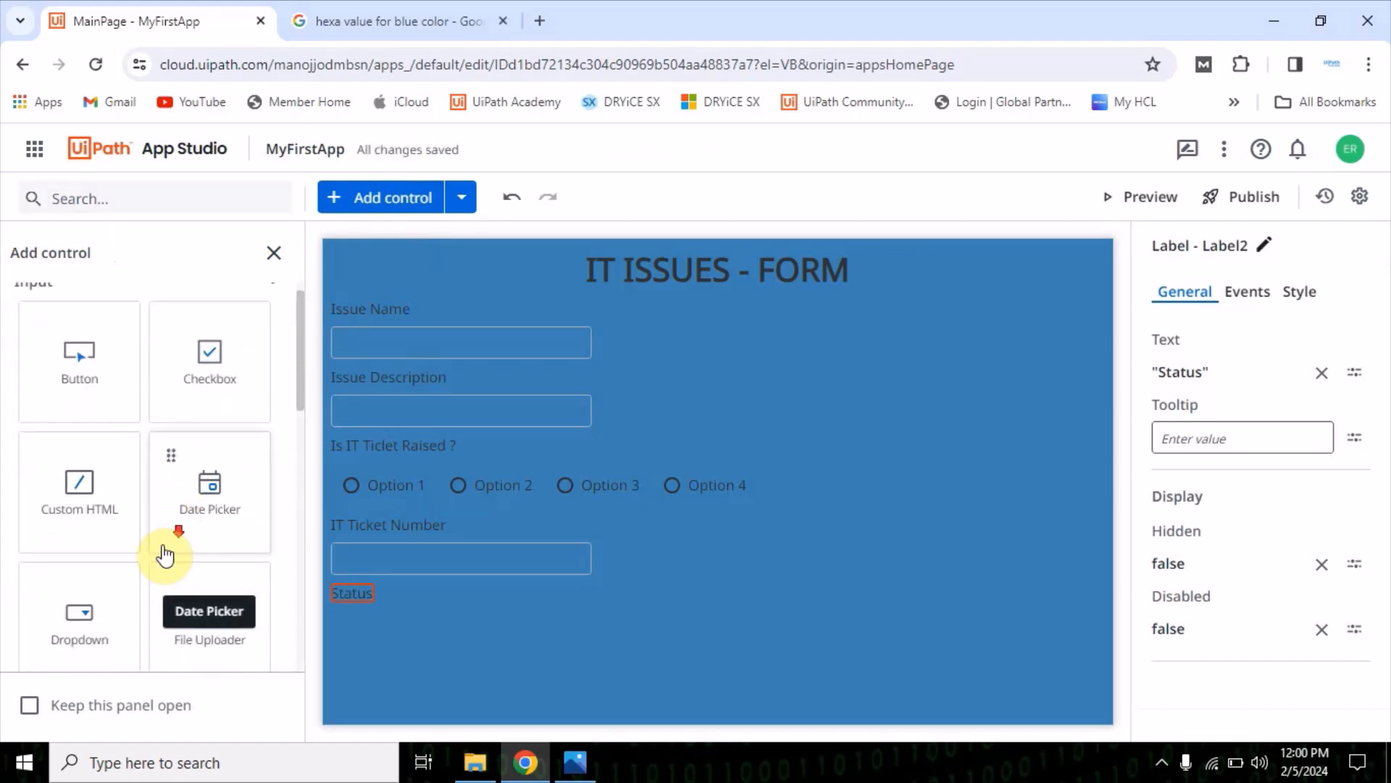
scroll(196, 572, "down", 2)
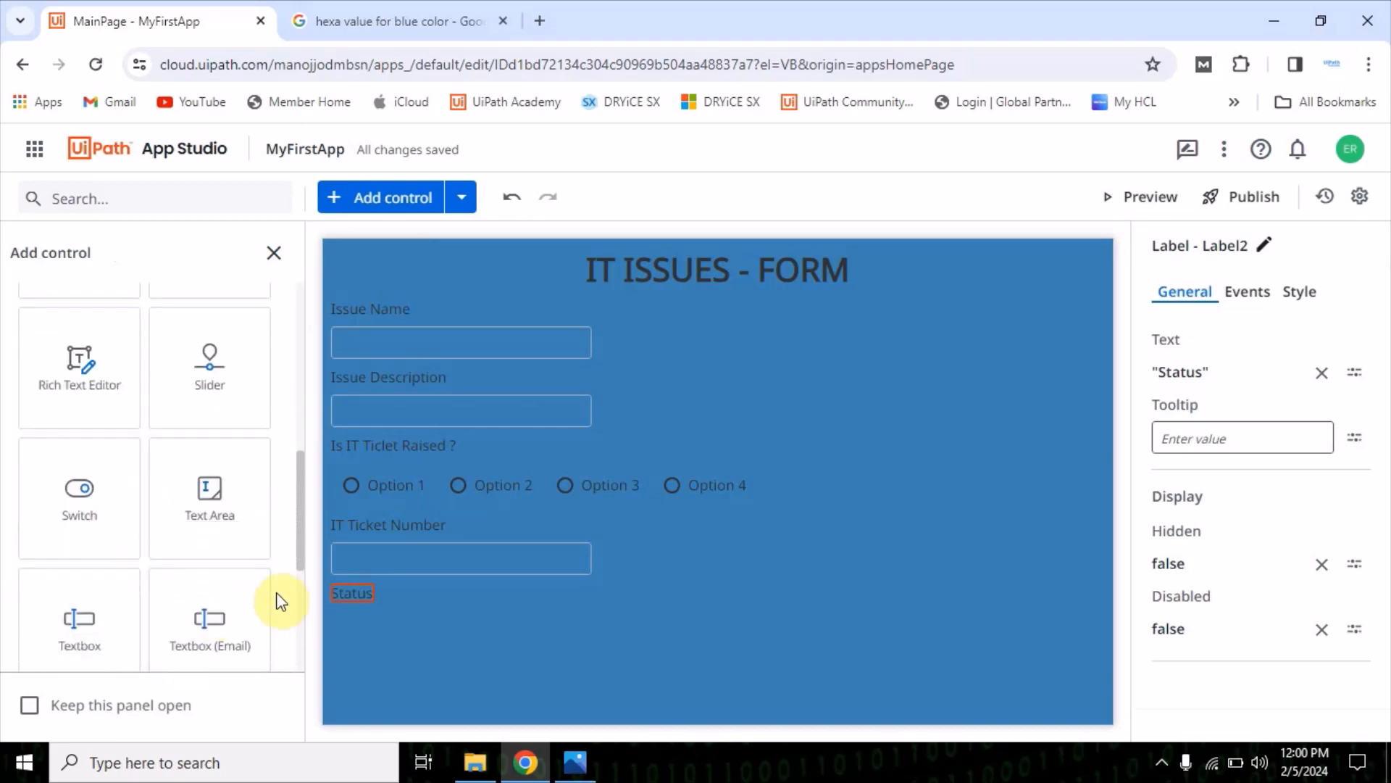
left_click_drag(208, 497, 537, 585)
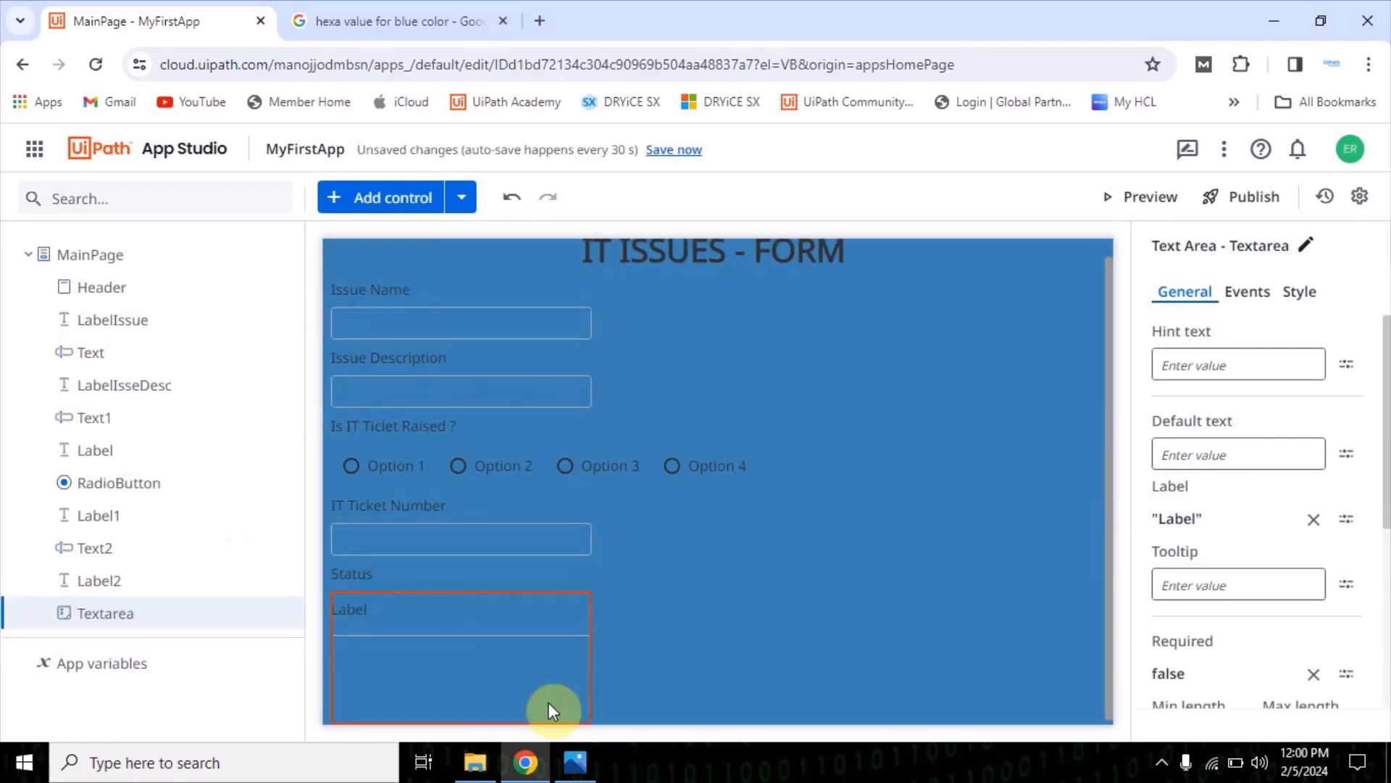
Clear the text area's built-in label text and delete the text area from the page
left_click(1313, 519)
left_click(952, 543)
left_click(506, 683)
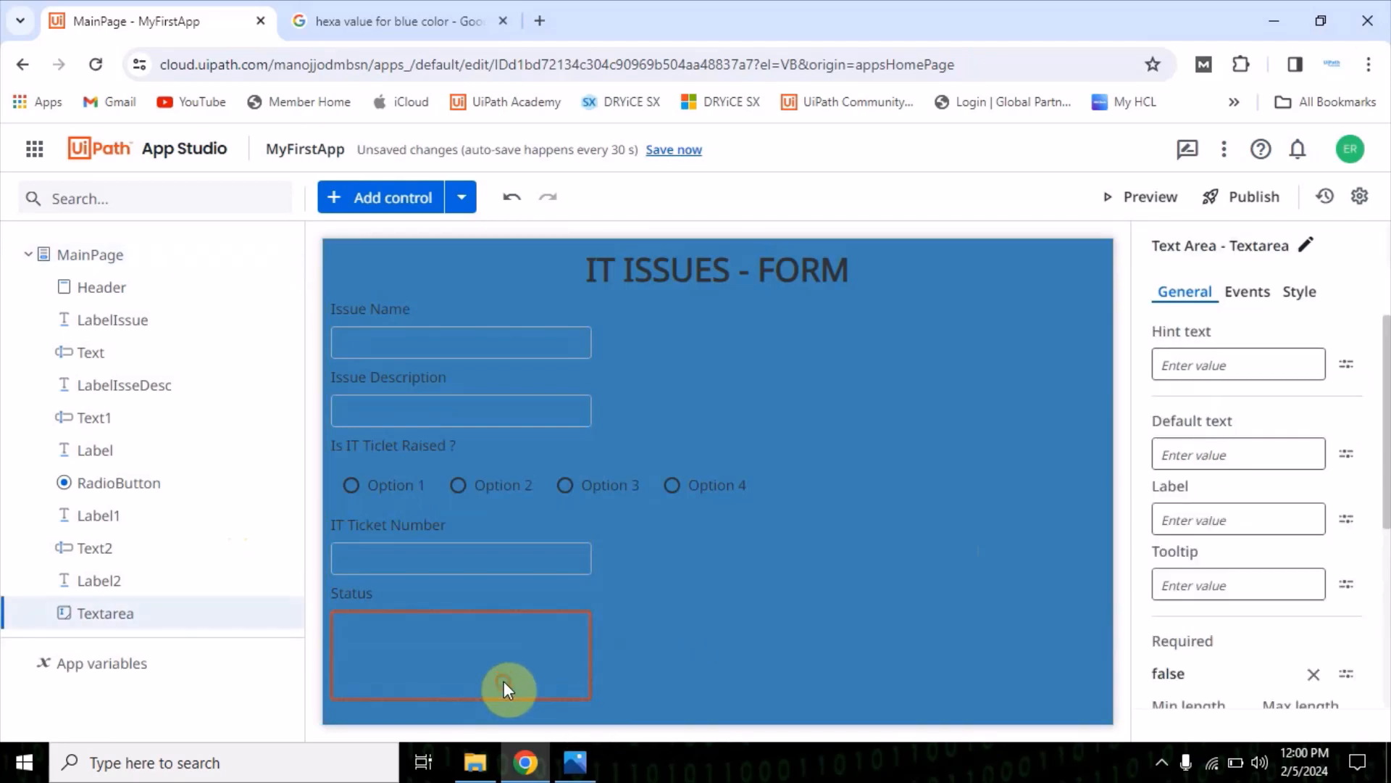
key("Delete")
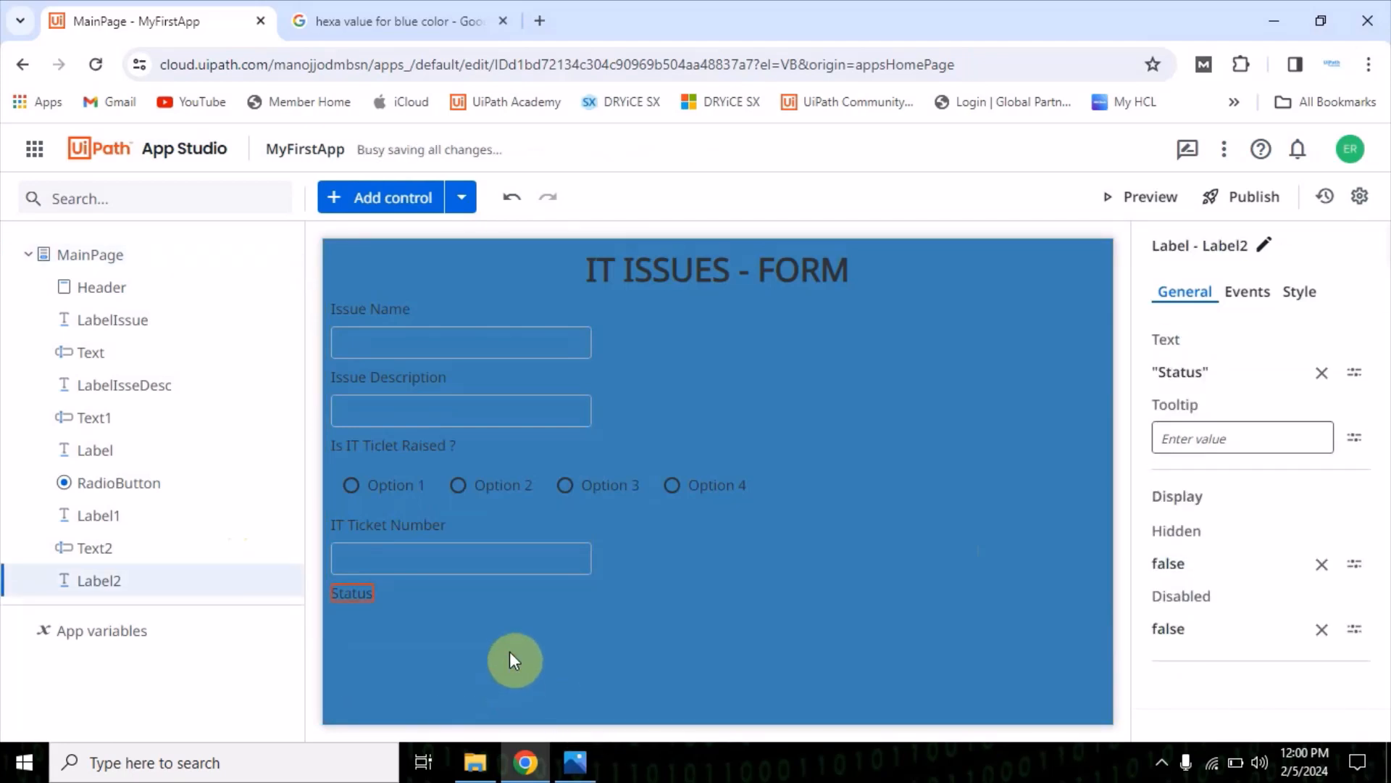
Add a Textbox control below the "Status" label and clear its built-in label text
left_click(348, 197)
scroll(137, 580, "down", 7)
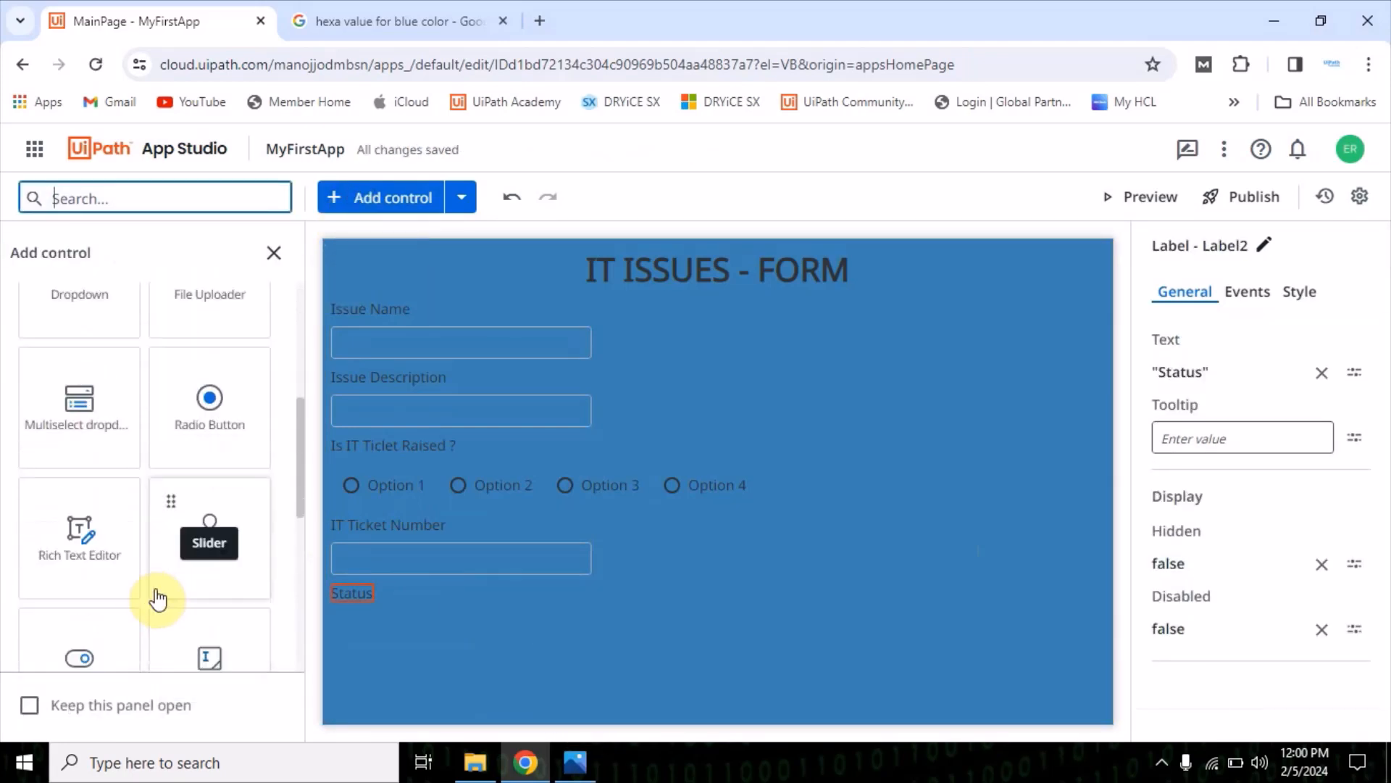
scroll(158, 599, "down", 3)
left_click(87, 466)
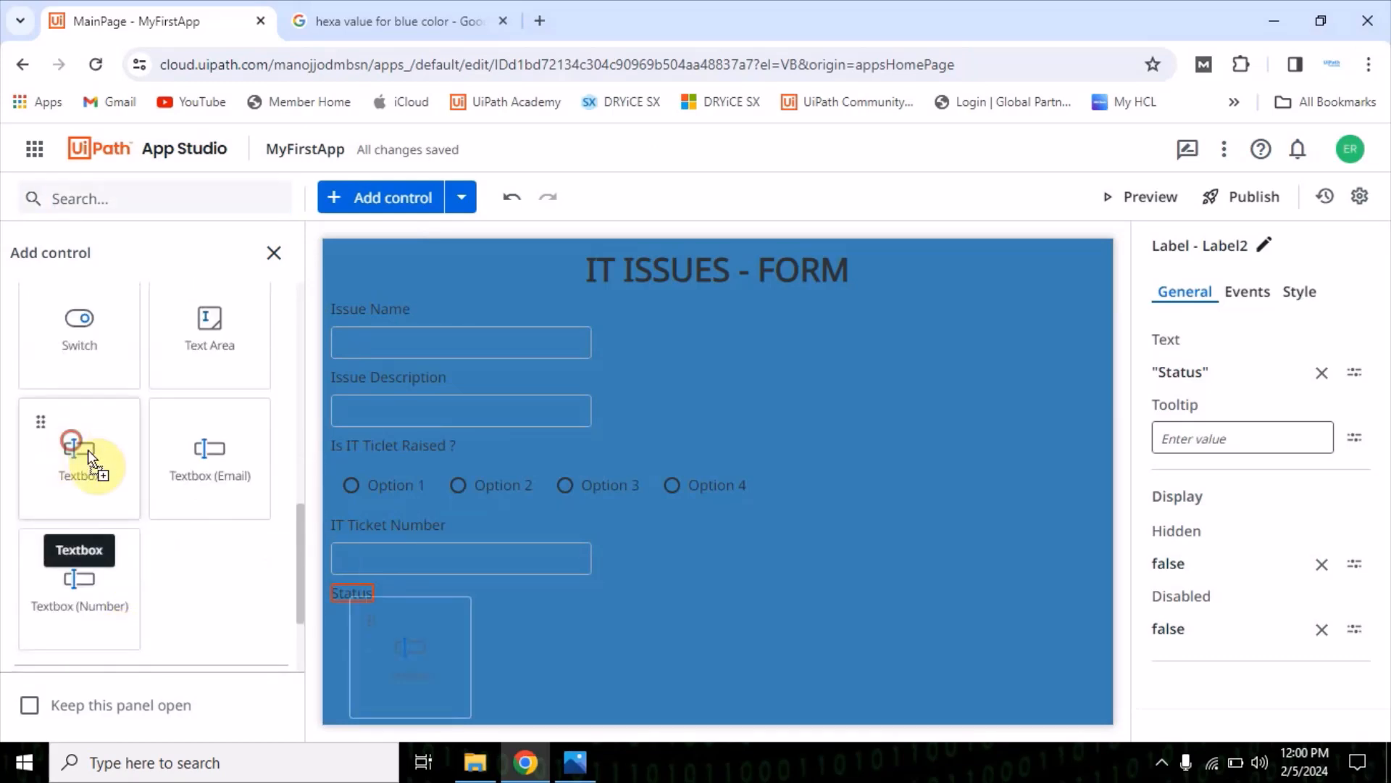
left_click(1313, 591)
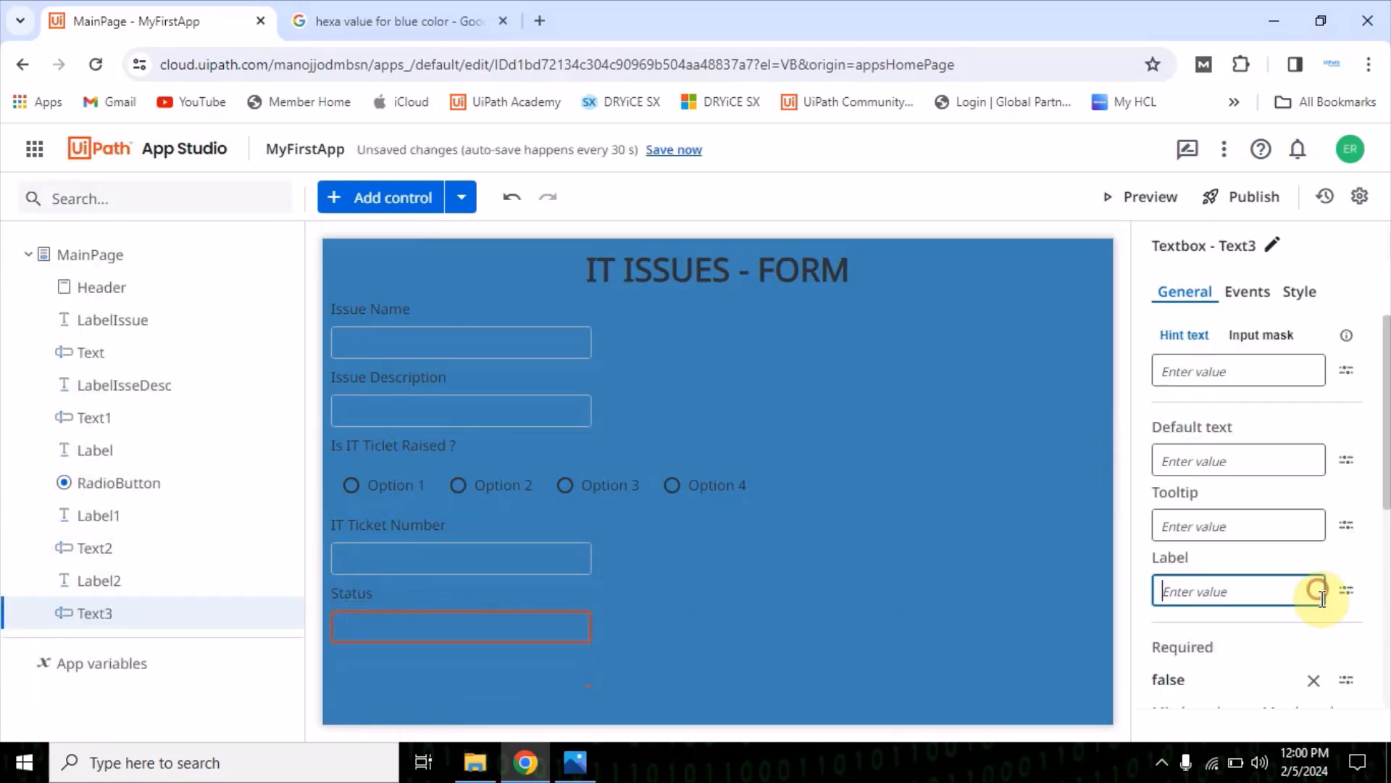
left_click(866, 600)
Check the mock-up, and add a Label control with the text "Description" below the Status textbox
left_click(593, 766)
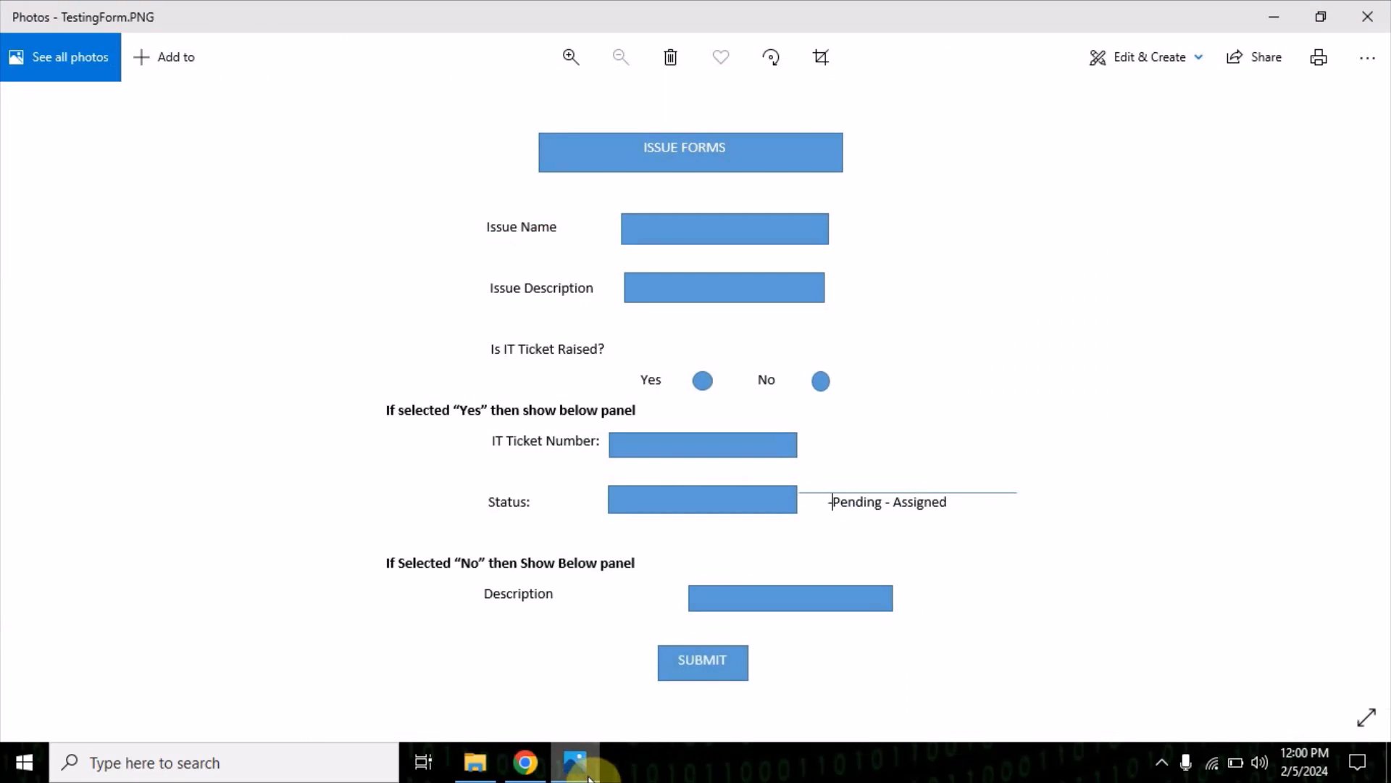
left_click(588, 773)
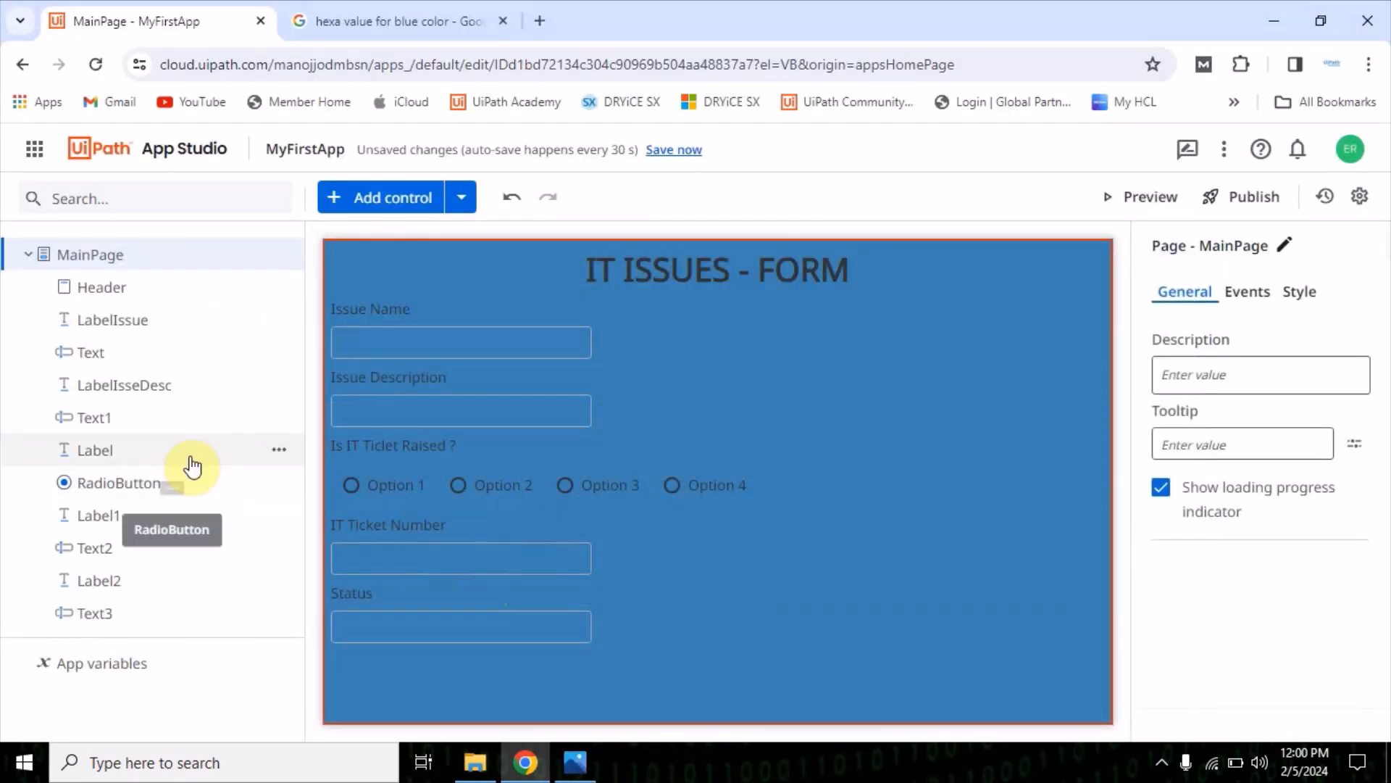
left_click(364, 198)
scroll(193, 580, "down", 7)
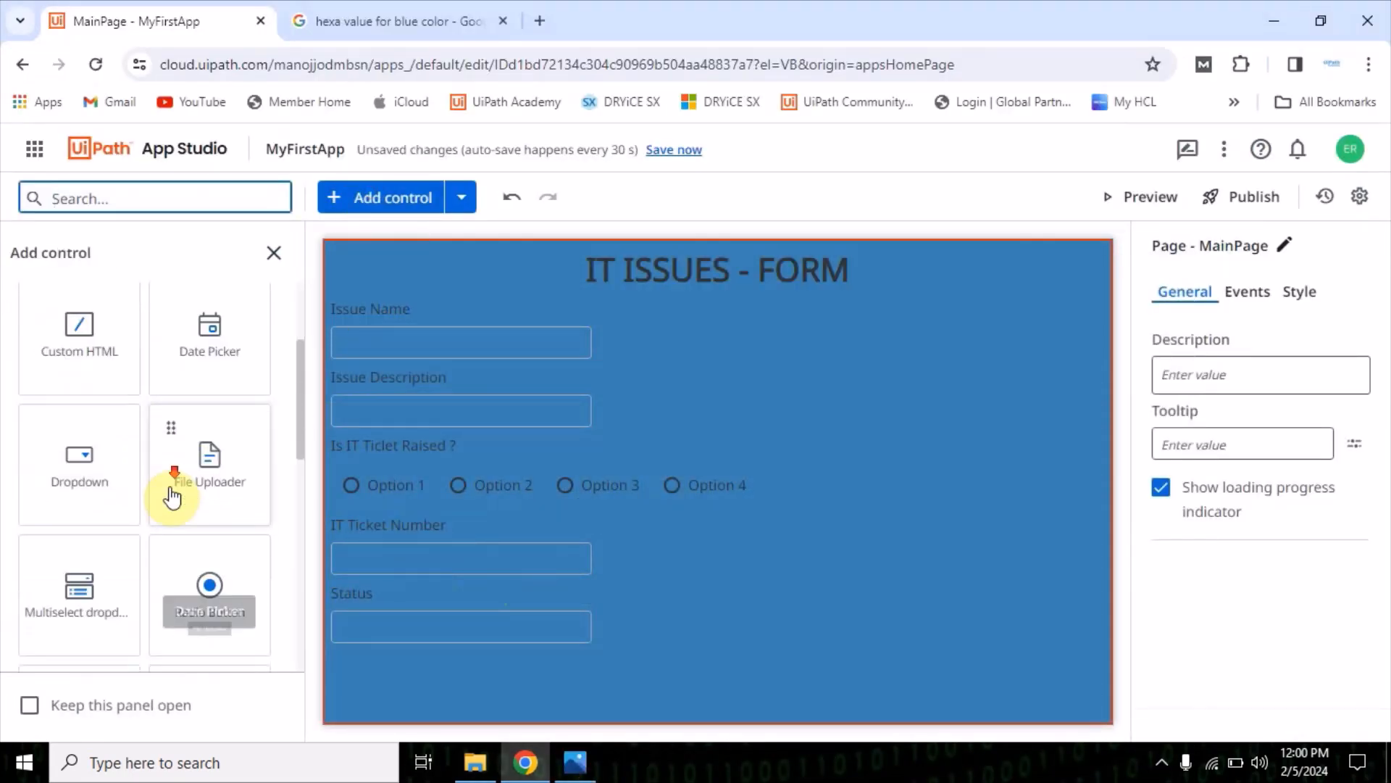
scroll(215, 554, "down", 3)
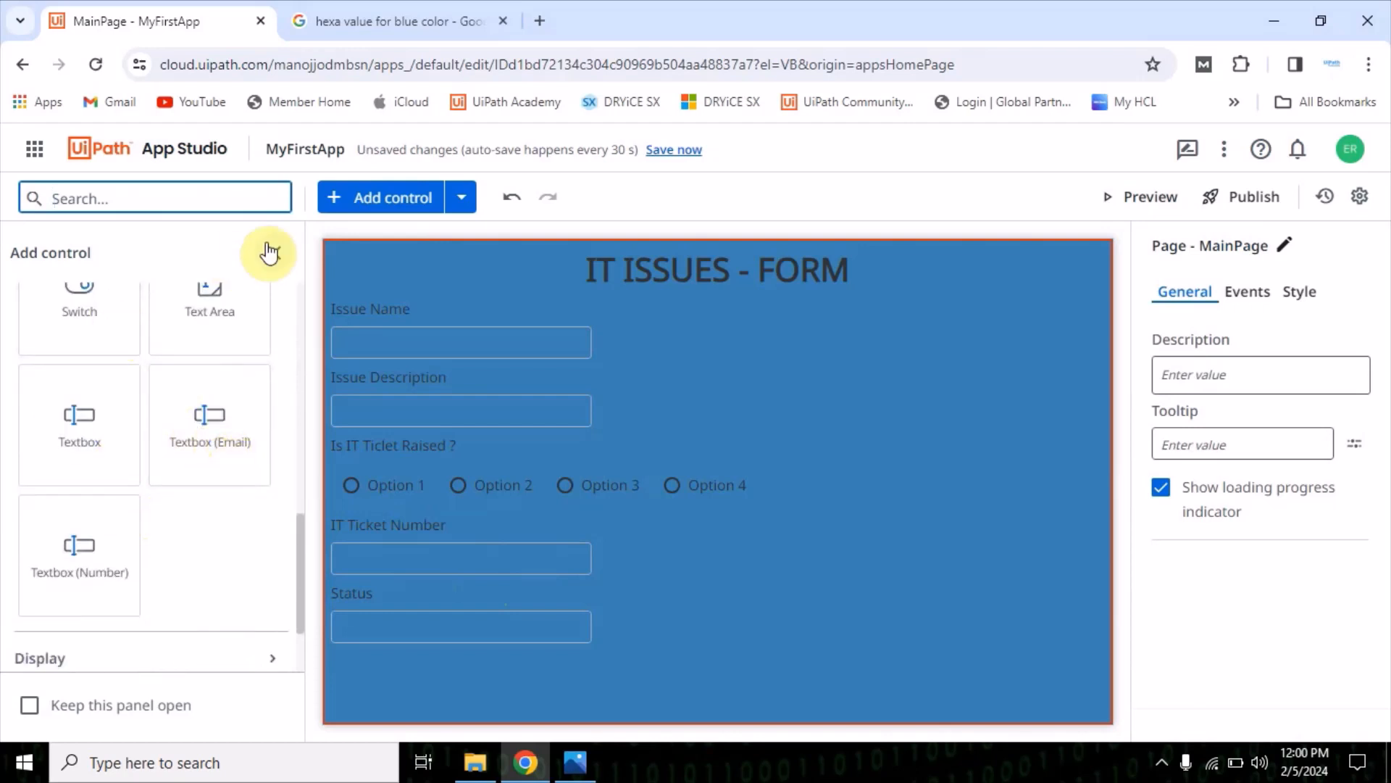
scroll(209, 478, "up", 3)
scroll(210, 478, "down", 10)
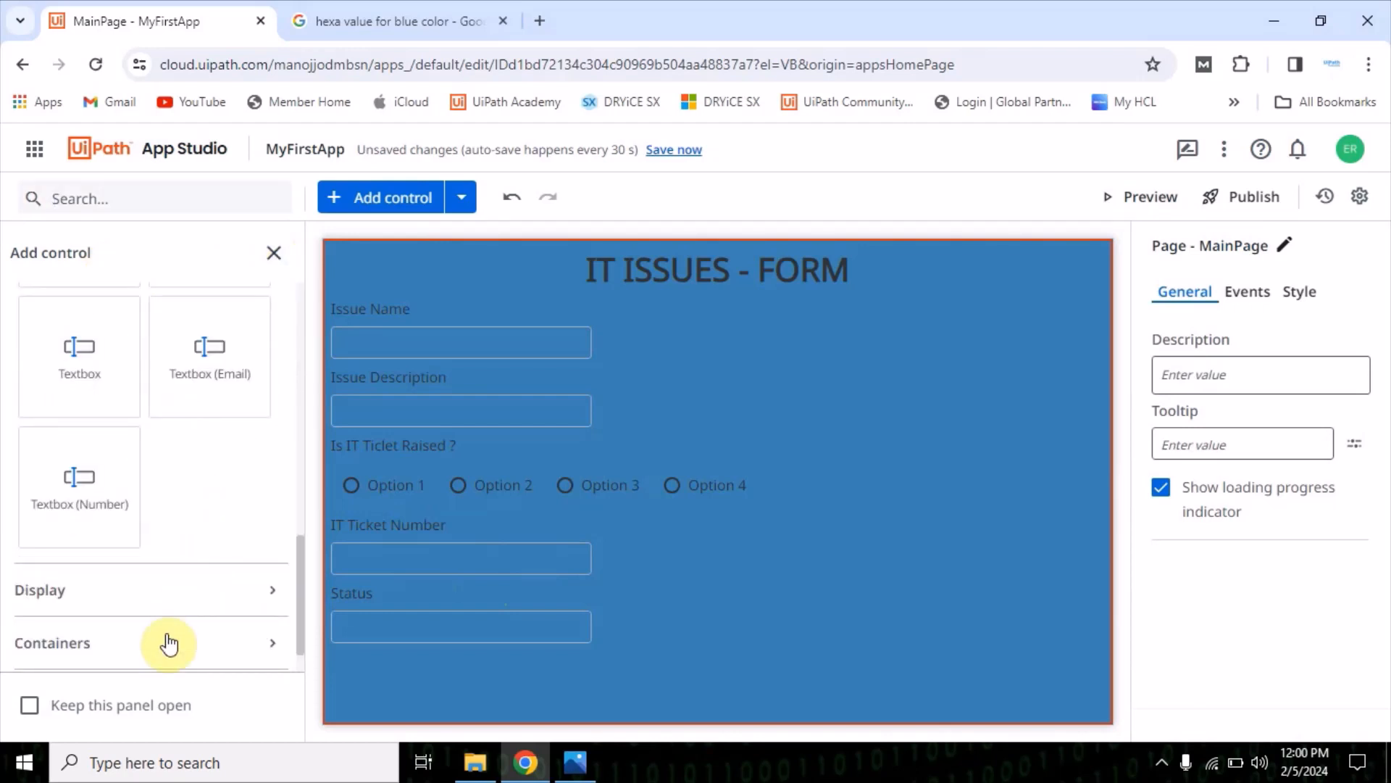
left_click_drag(210, 540, 375, 650)
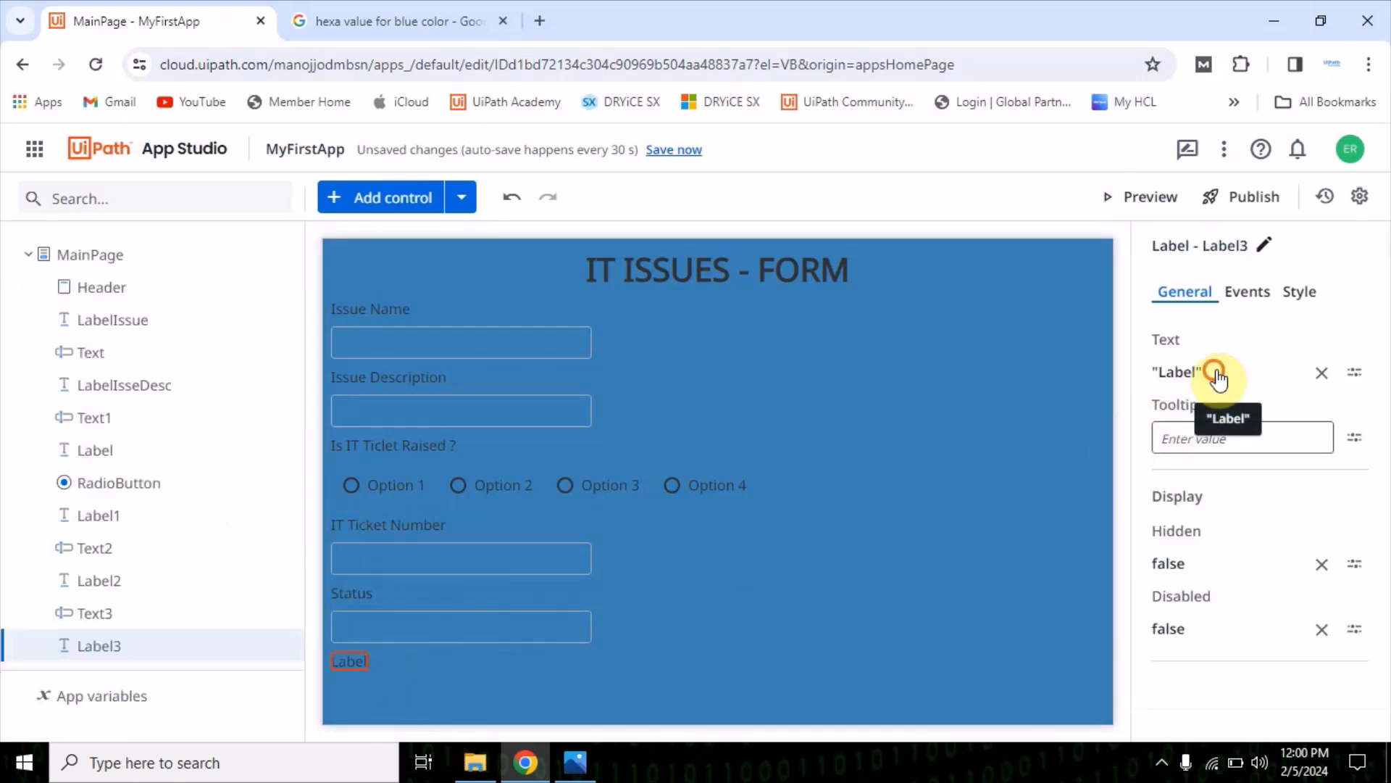
left_click(1218, 372)
left_click_drag(400, 271, 437, 270)
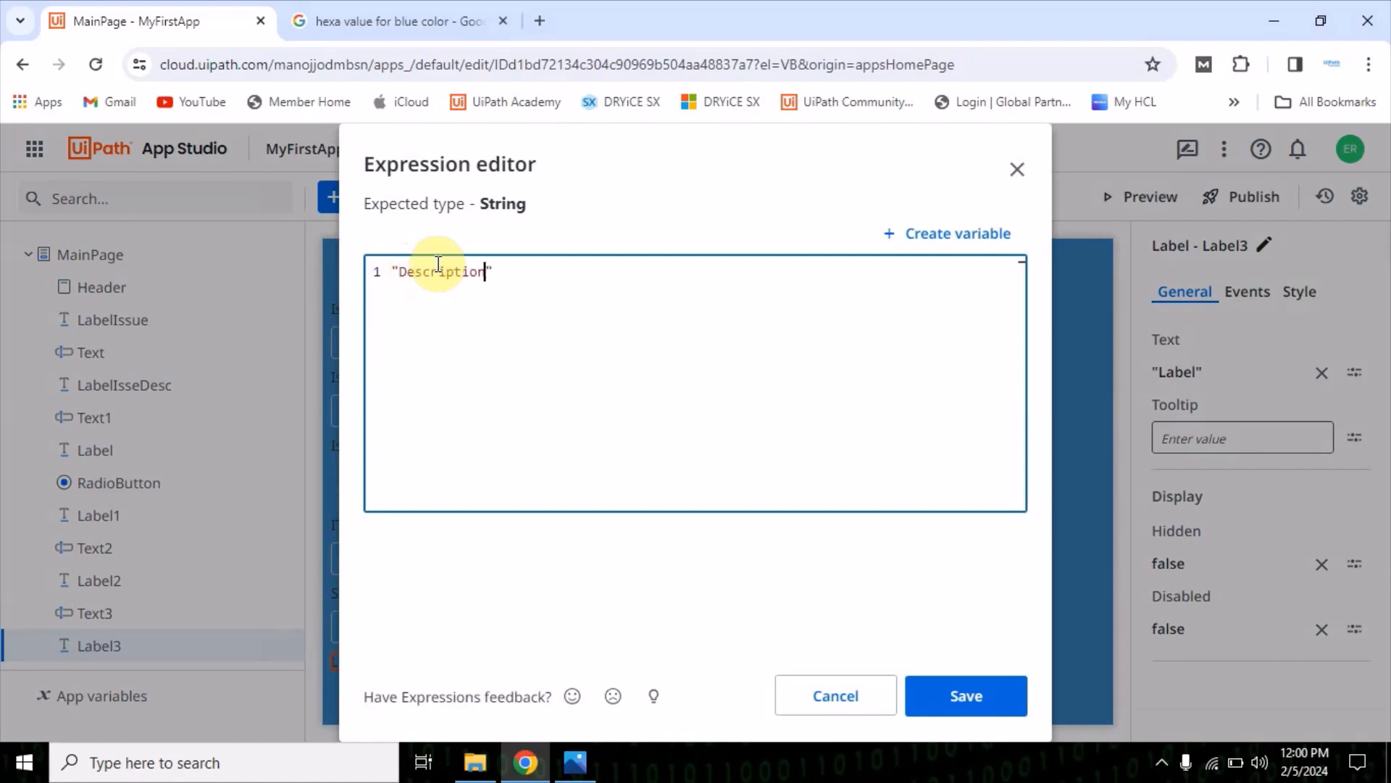
left_click(968, 692)
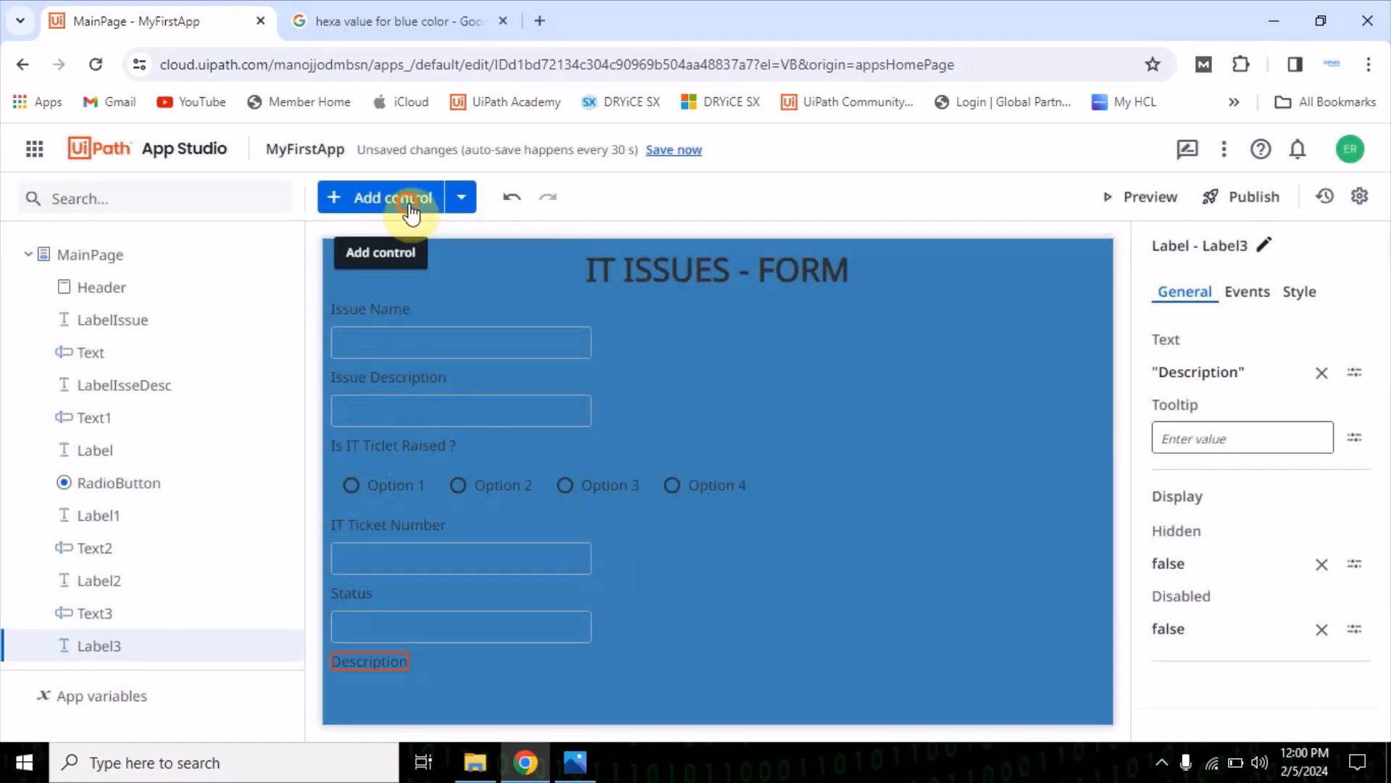
Add a Textbox control below the "Description" label and clear its built-in label text
left_click(410, 210)
scroll(134, 623, "down", 5)
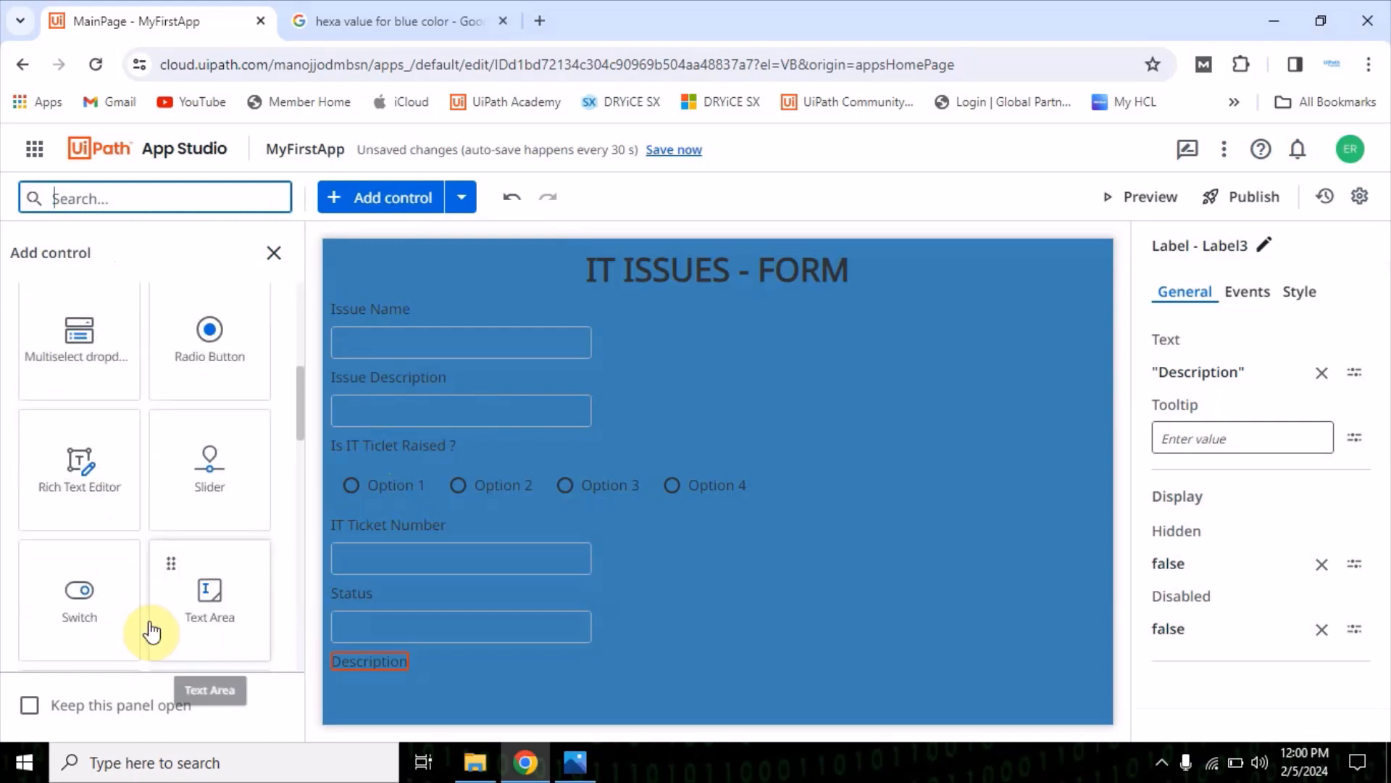
scroll(152, 632, "down", 5)
left_click_drag(78, 347, 471, 684)
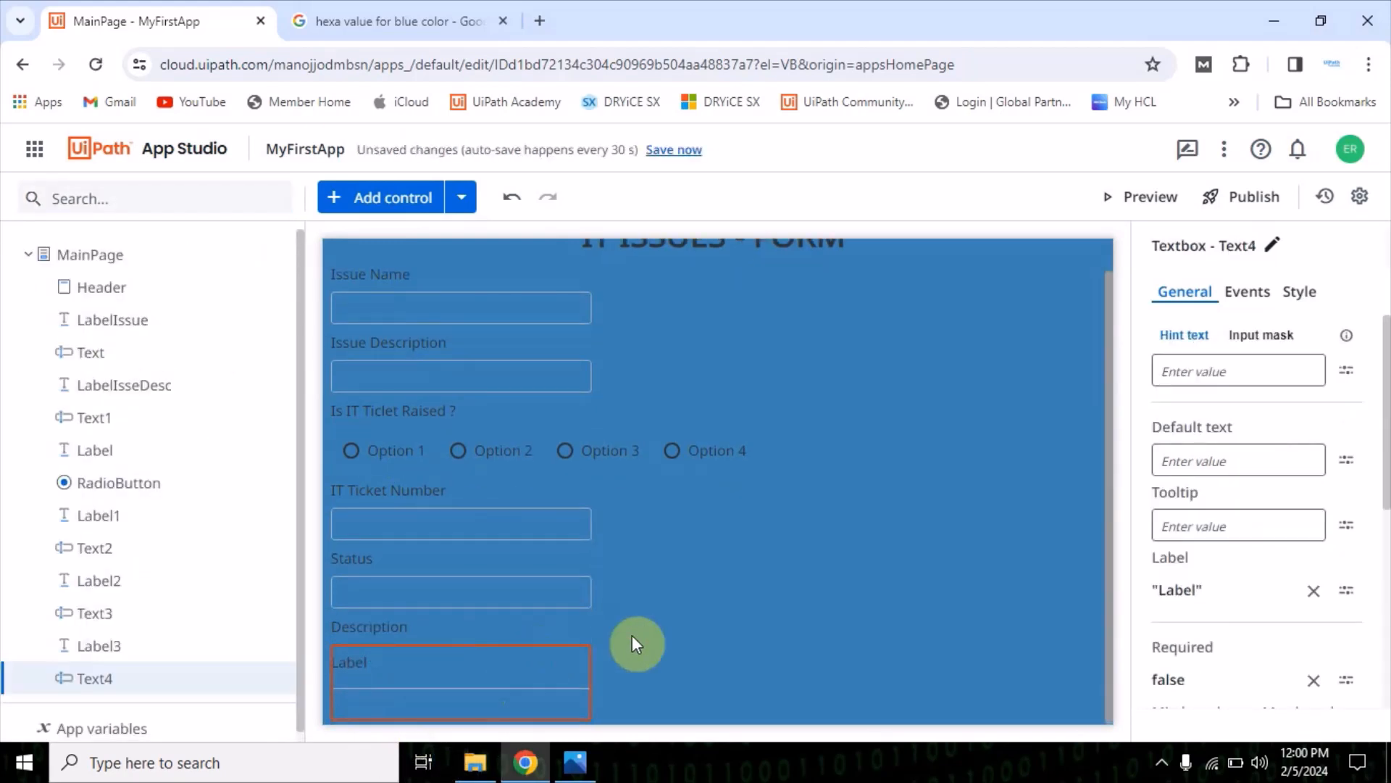
left_click(1314, 591)
left_click(625, 656)
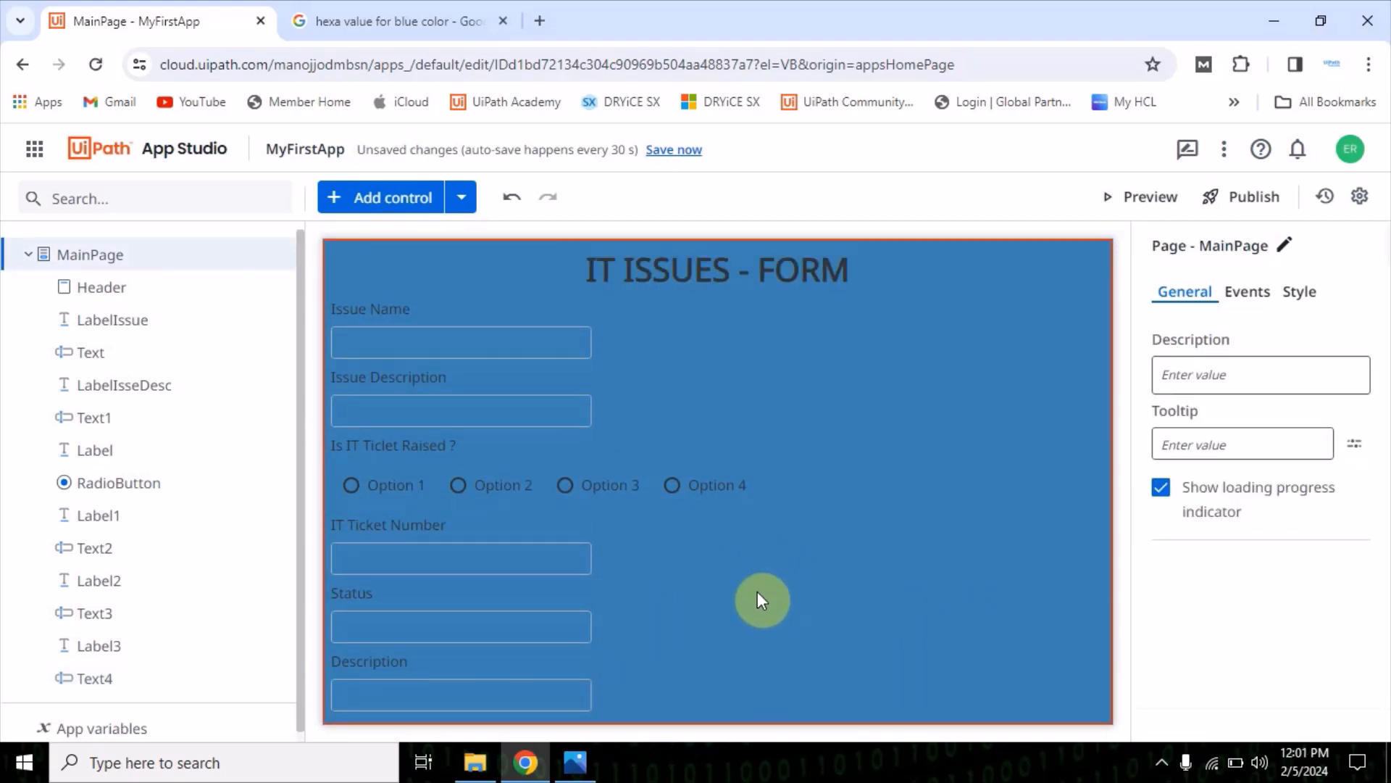
Add a Button control below the Description textbox and set its text to "Submit"
left_click(395, 198)
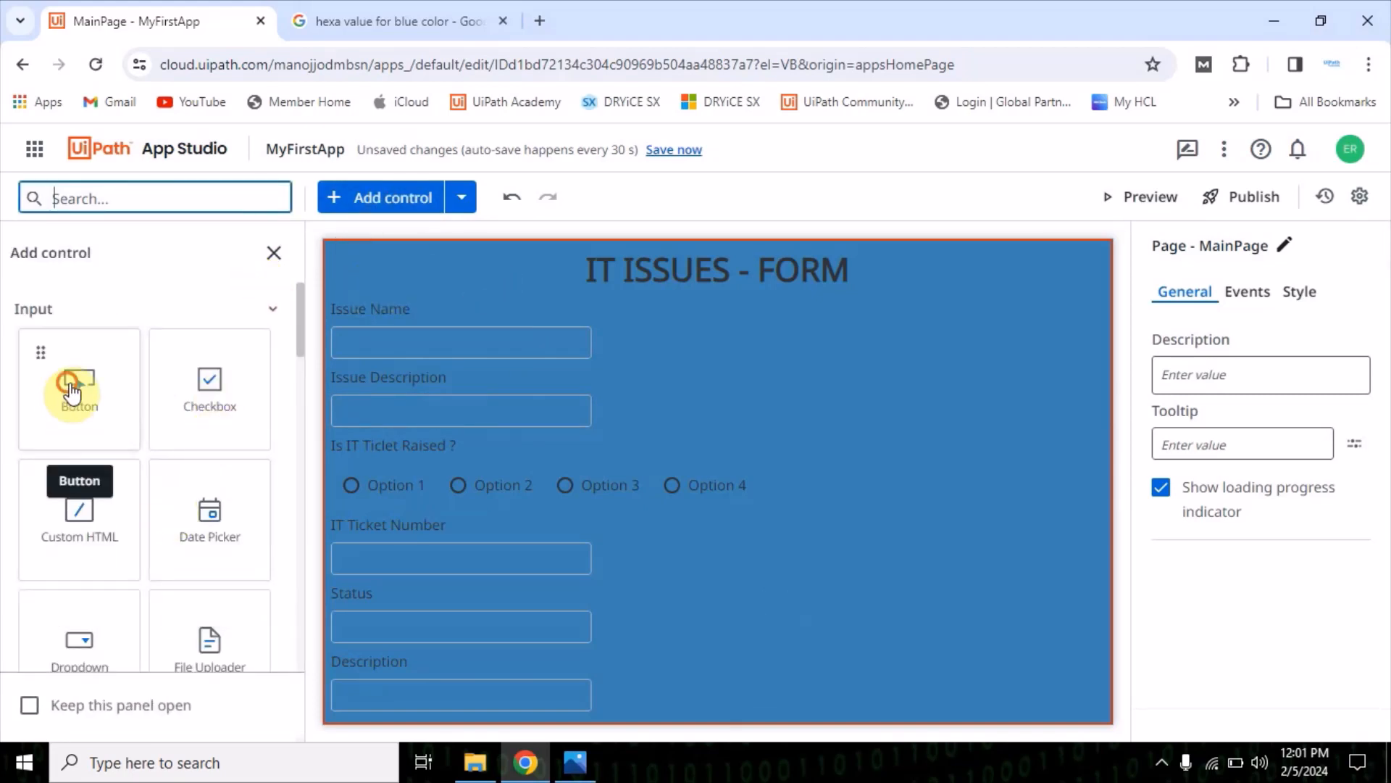
left_click_drag(73, 384, 631, 704)
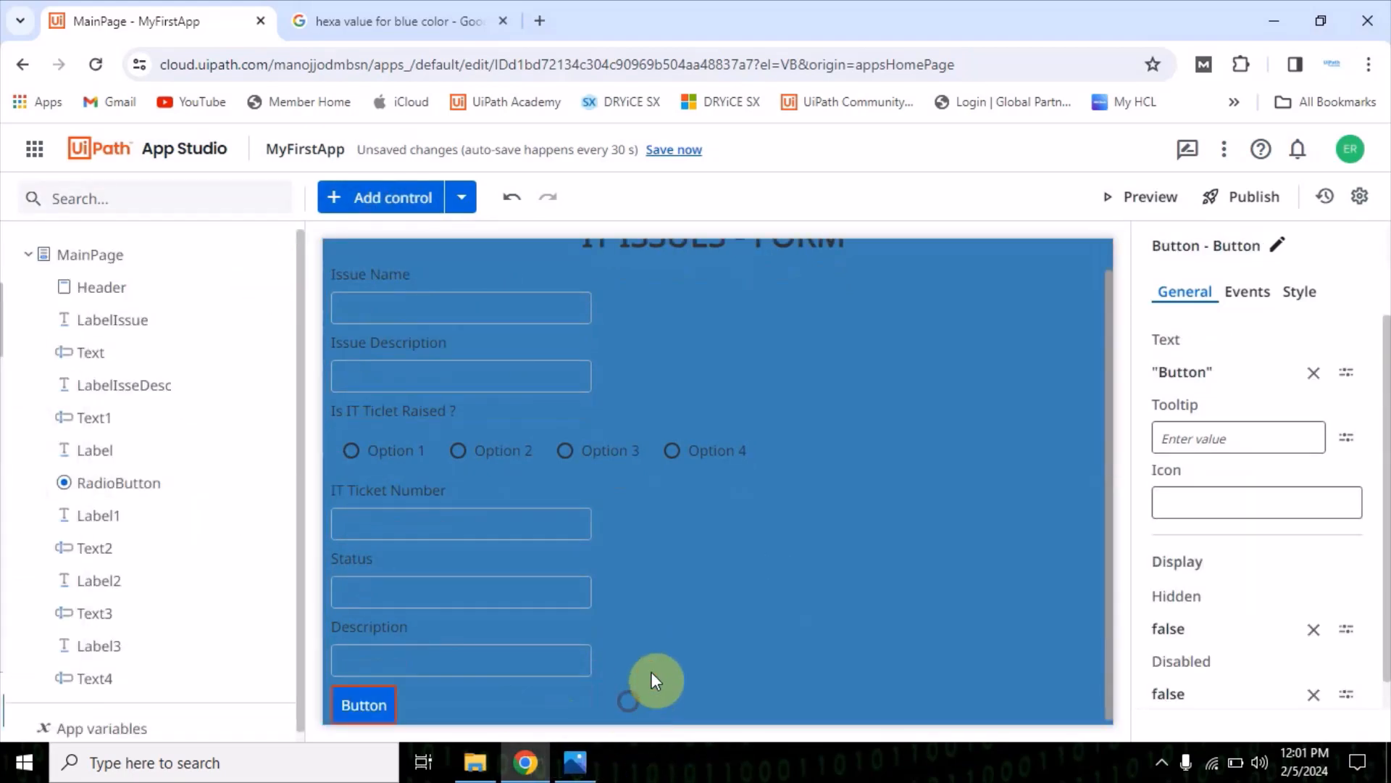
left_click(1189, 372)
double_click(432, 280)
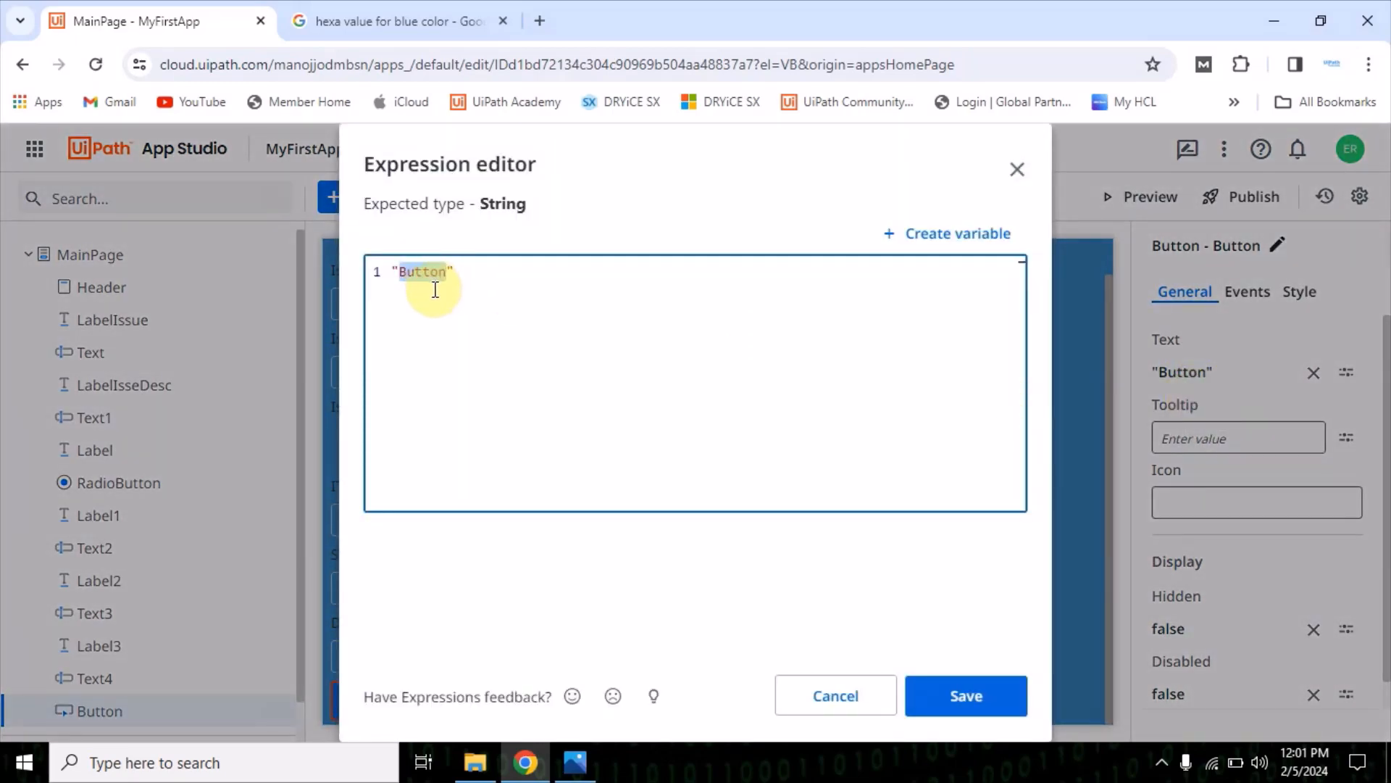
type("Submi")
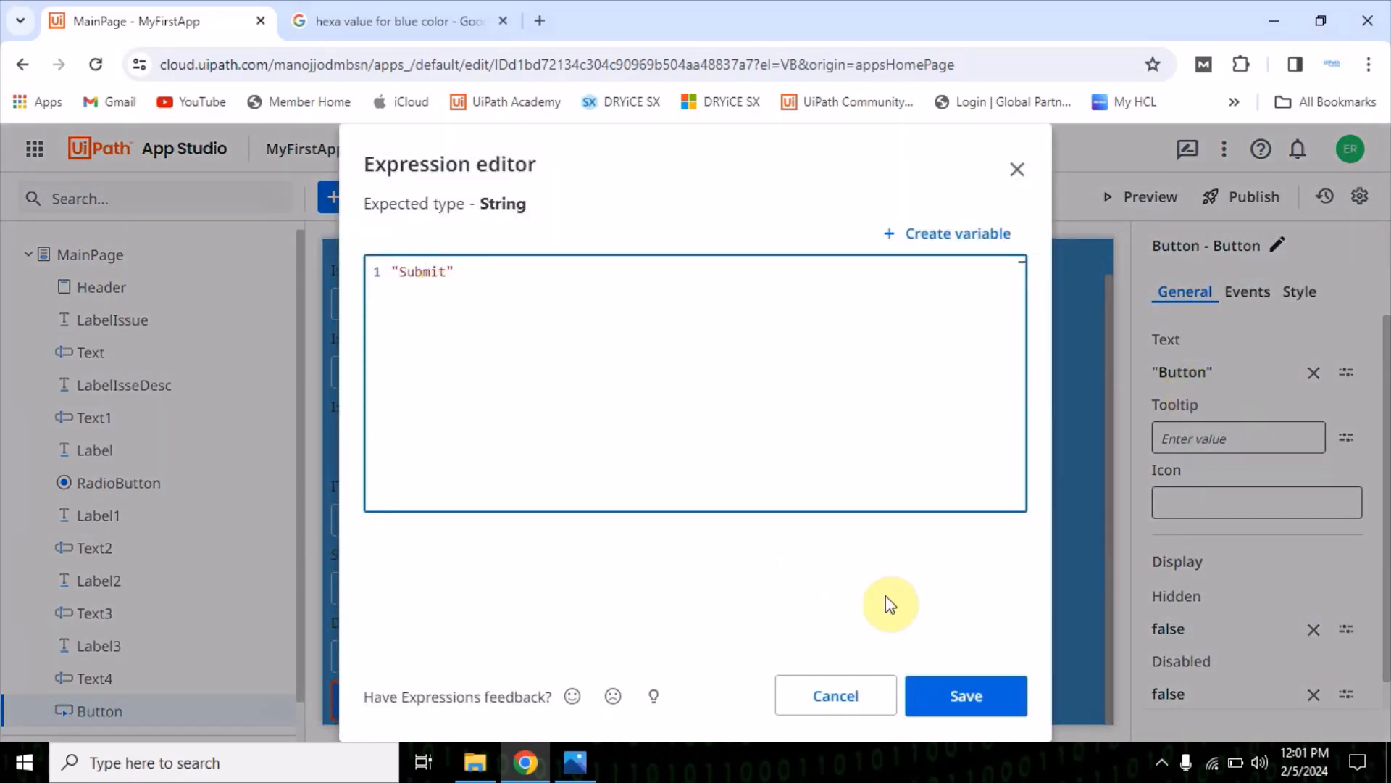
left_click(993, 694)
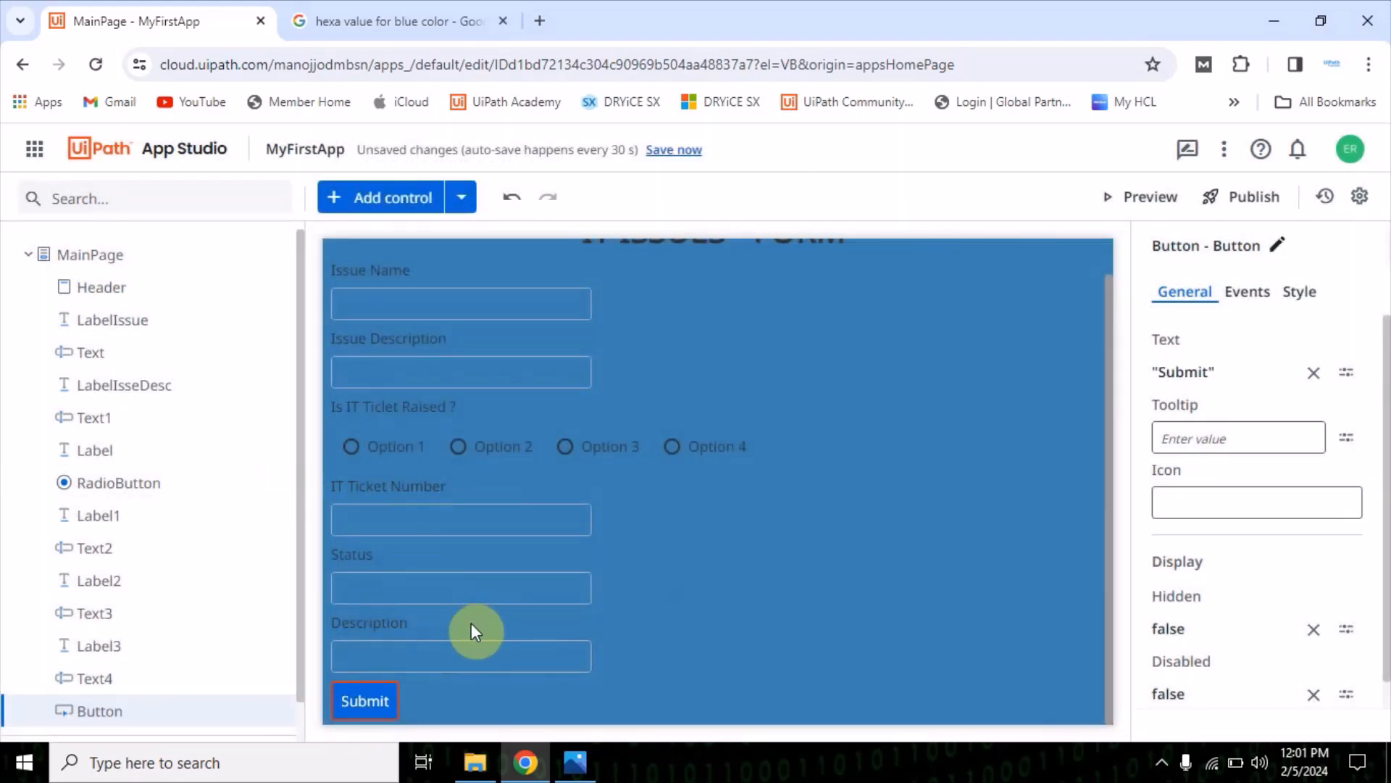
Add a second Button control between the Description textbox and the Submit button
scroll(432, 533, "down", 1)
left_click(362, 197)
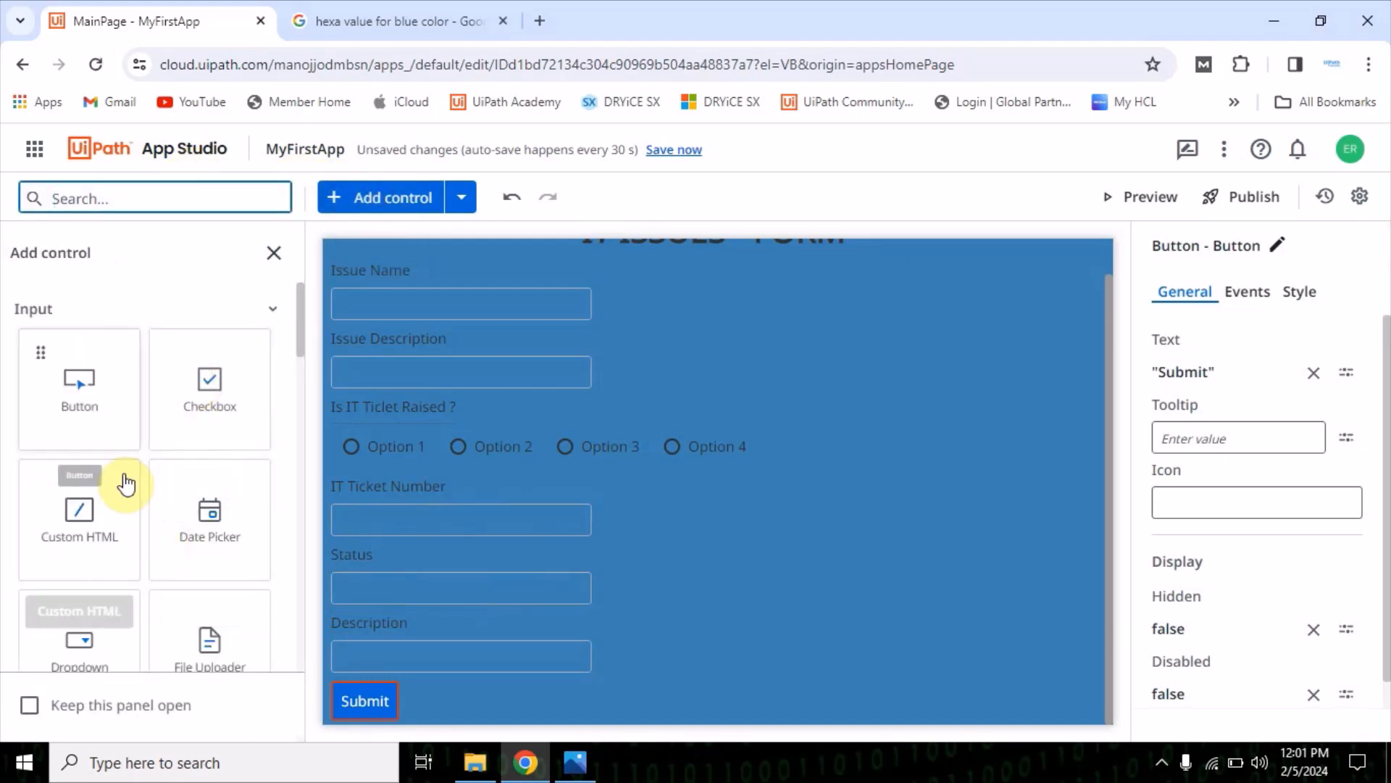
left_click_drag(74, 390, 459, 672)
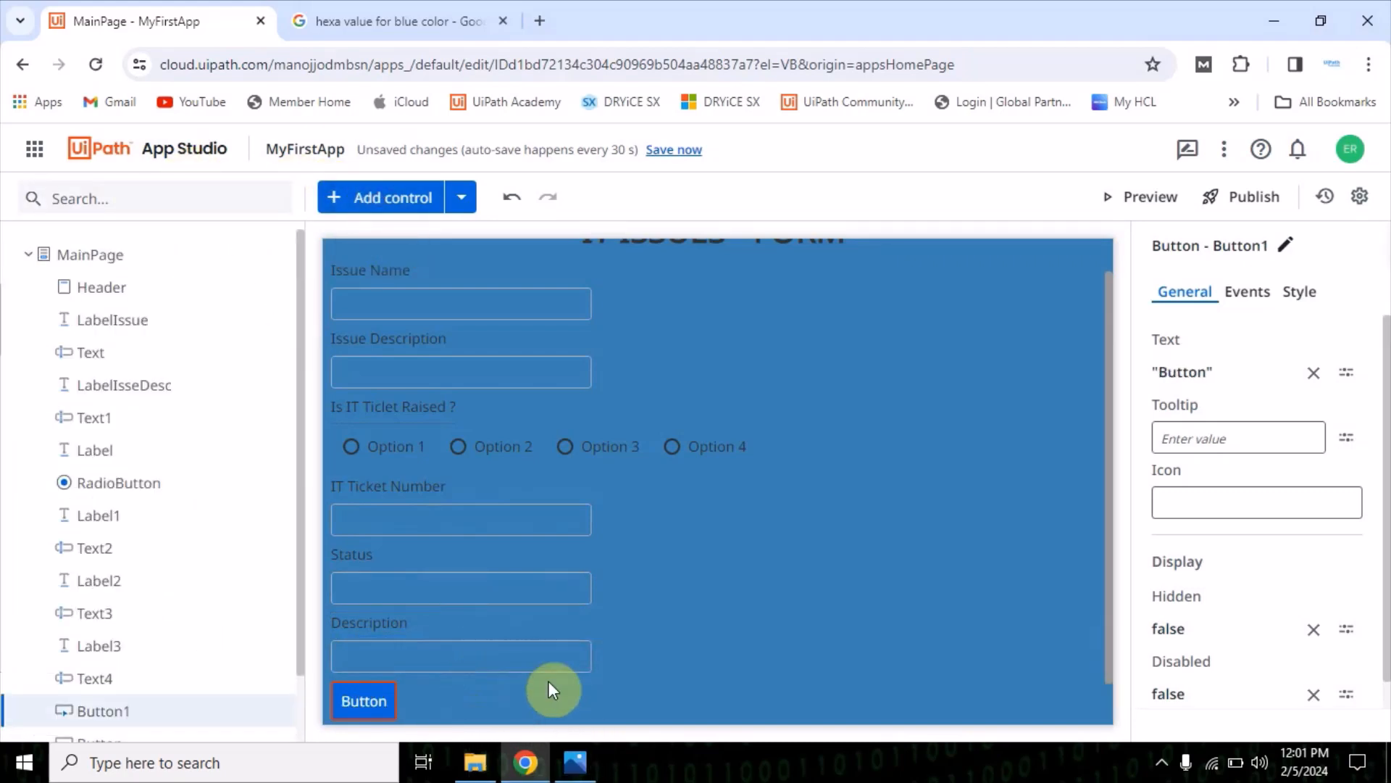
Change the text of the lower button, "Submit", to "Clear"
scroll(547, 681, "down", 1)
left_click(361, 697)
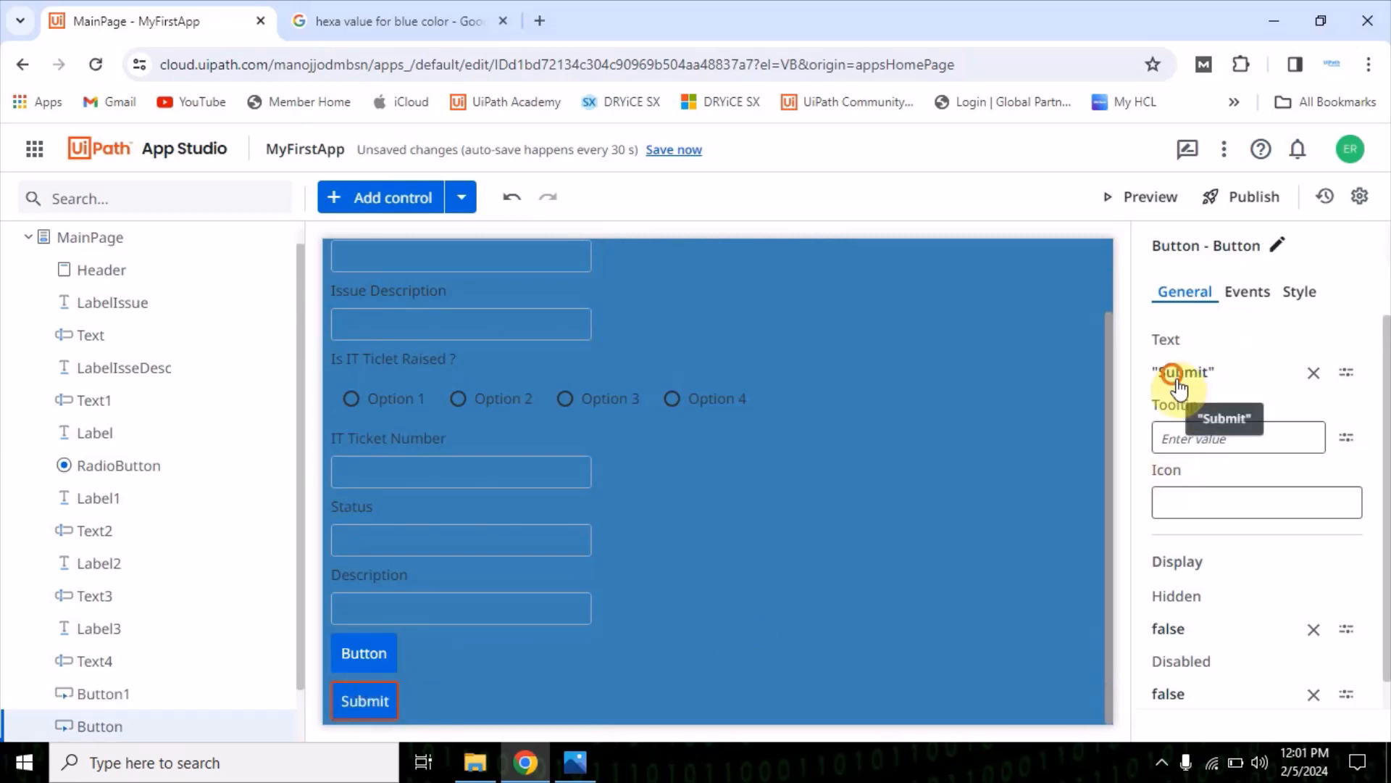
left_click(1178, 372)
double_click(435, 273)
type("C")
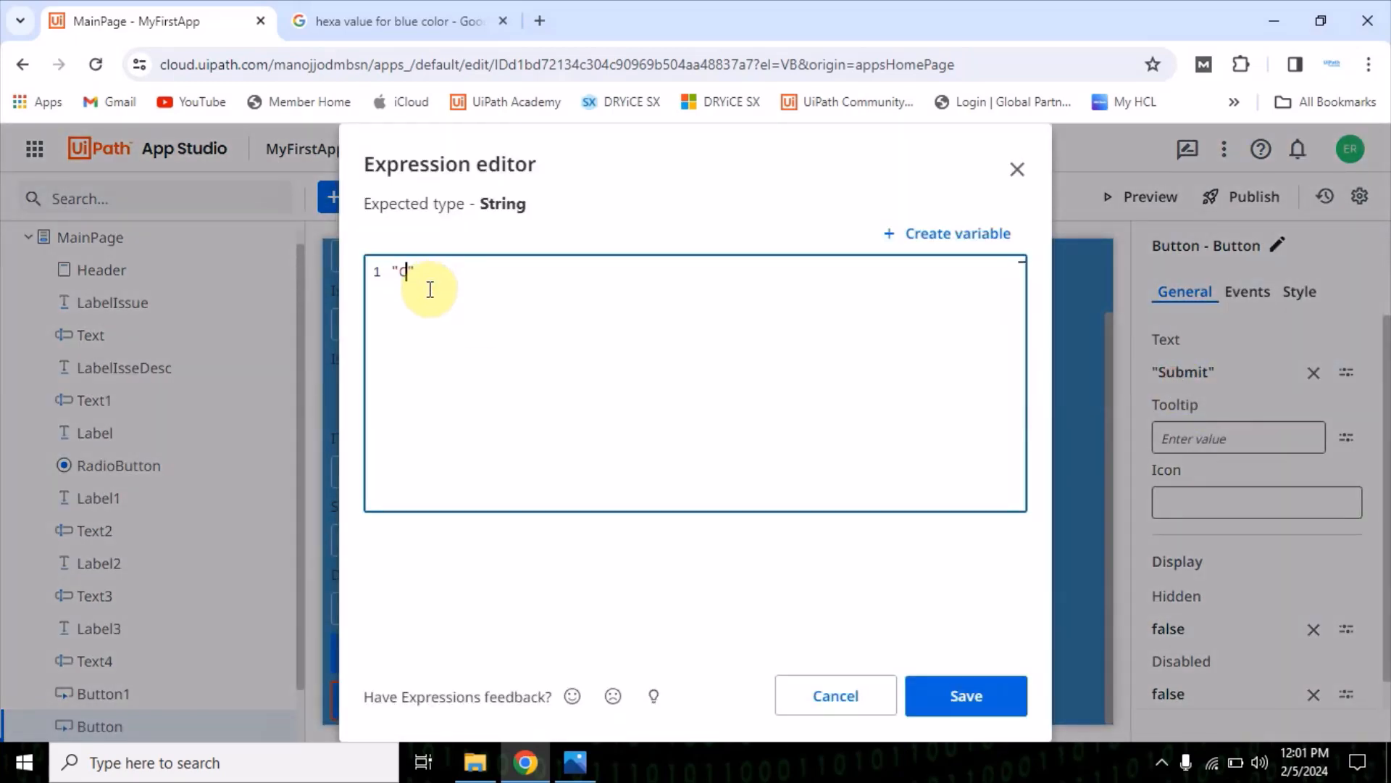
type("lear")
left_click(953, 707)
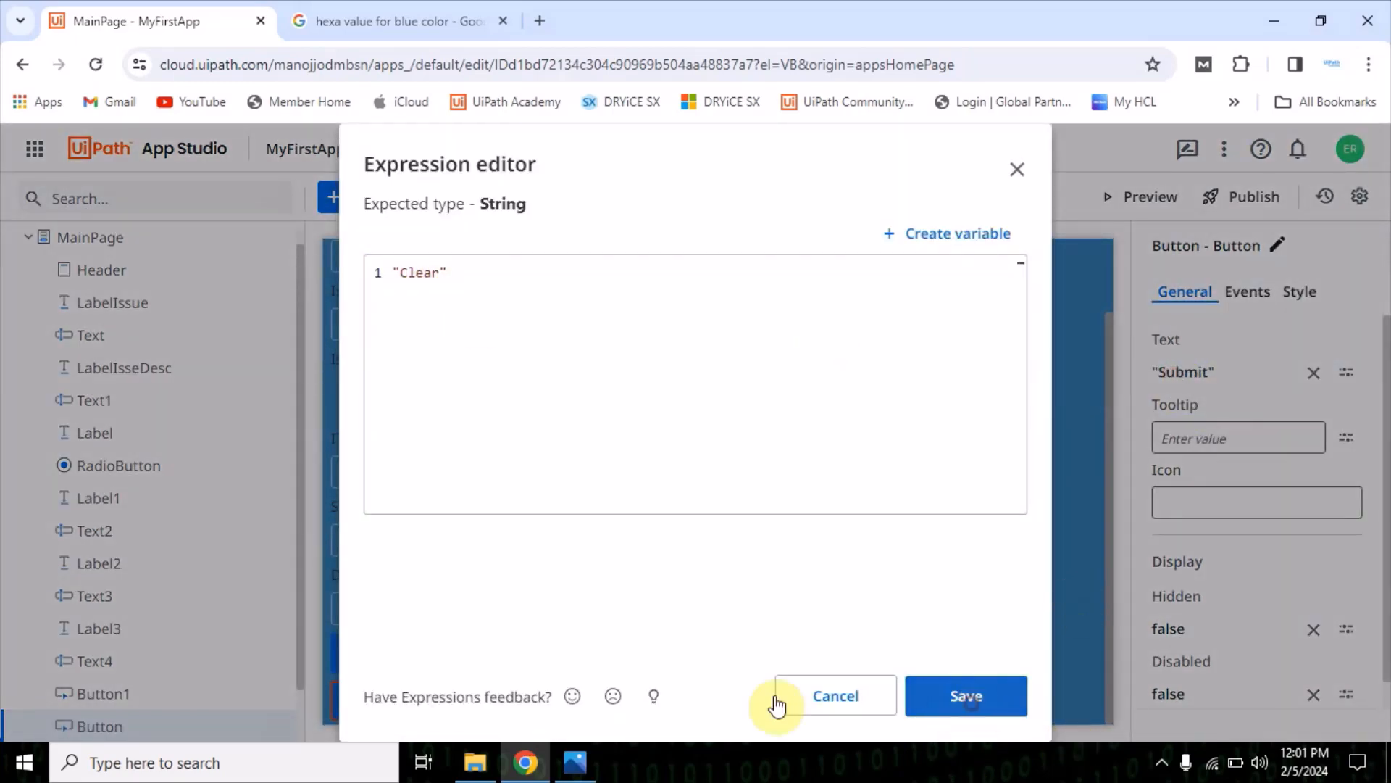
Set the background color of the Clear button to orange, #df5600
left_click(357, 663)
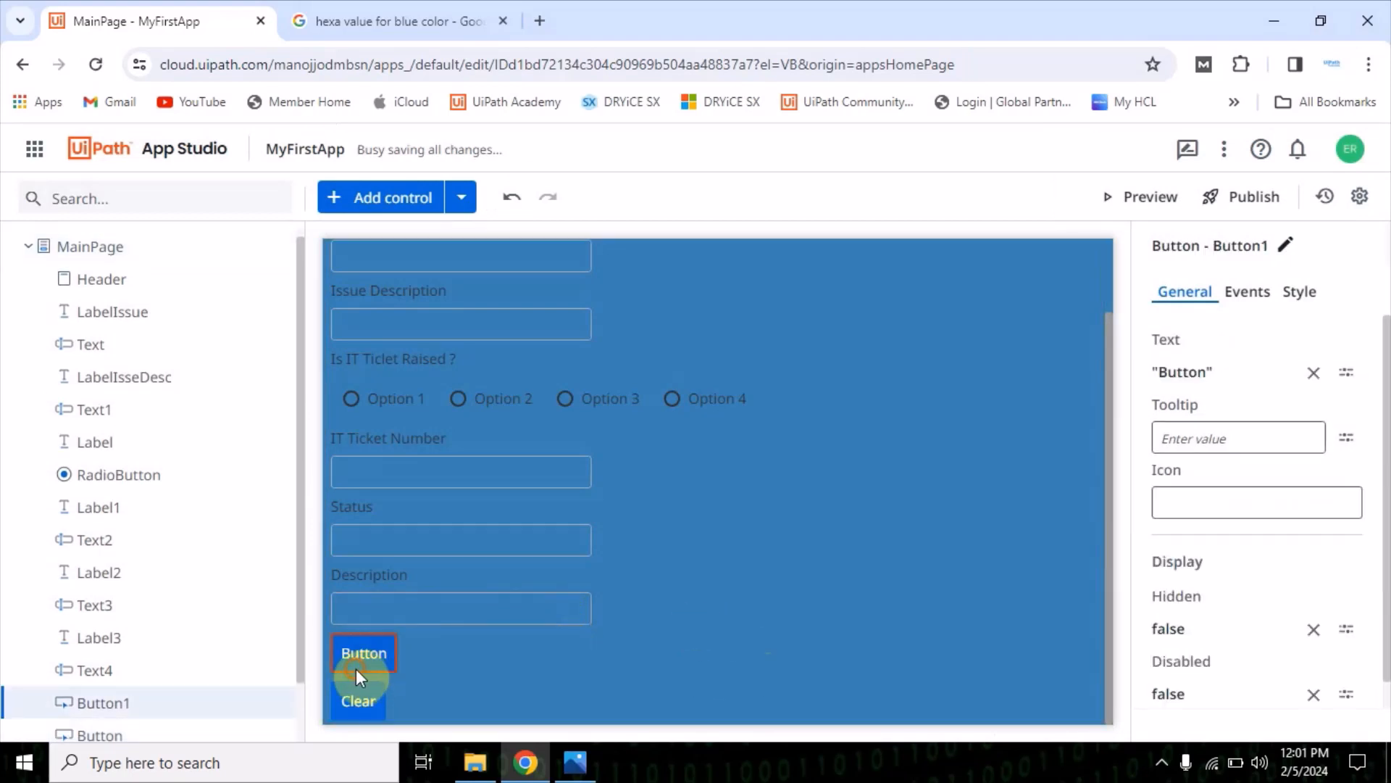
left_click(354, 700)
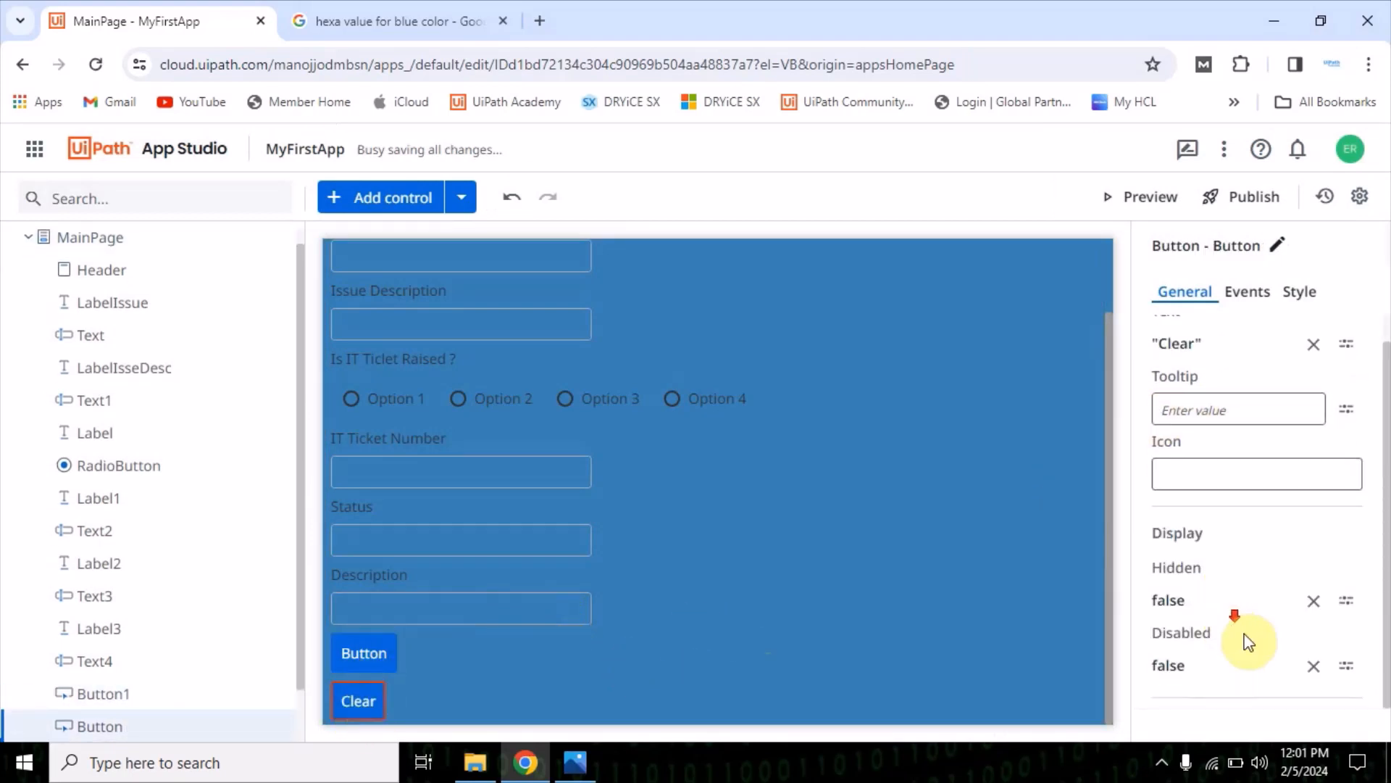
left_click(1254, 294)
left_click(1299, 291)
scroll(1308, 435, "down", 1)
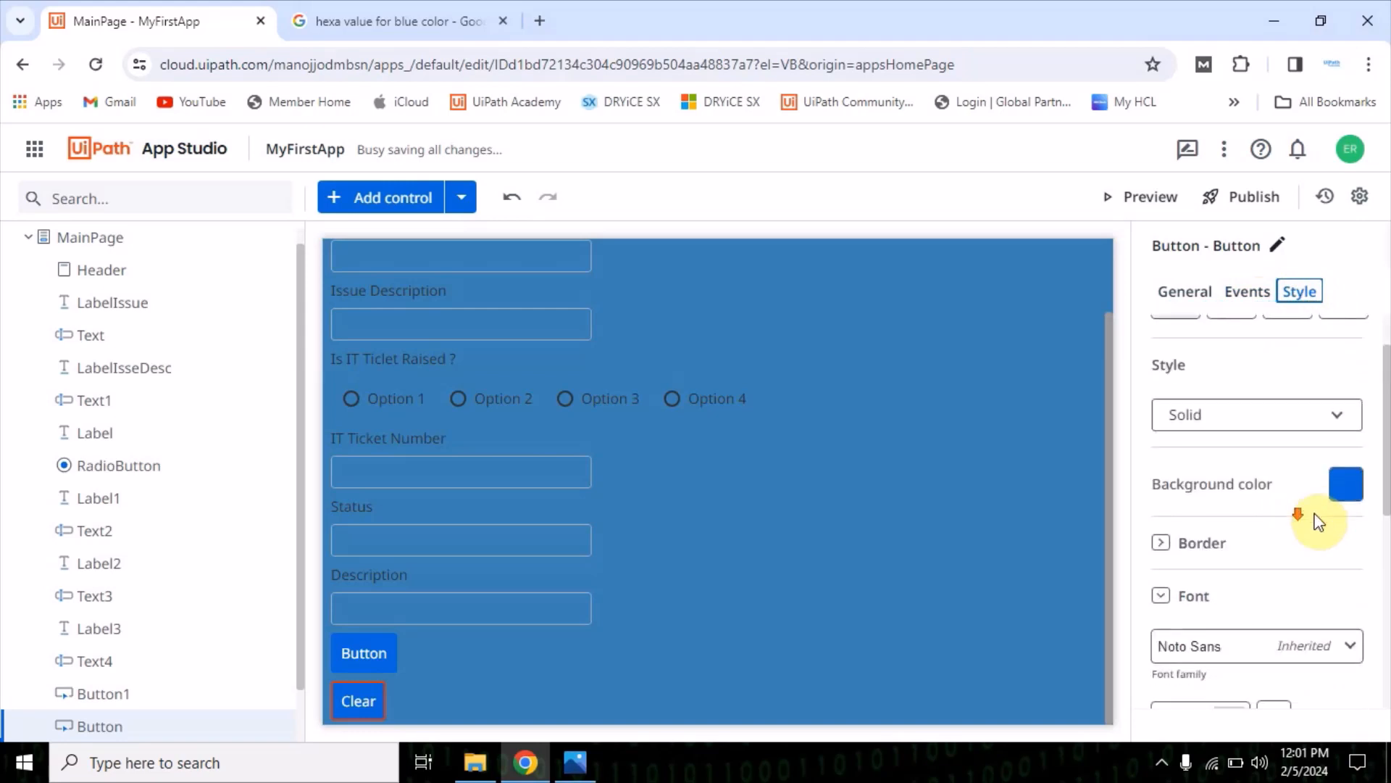
left_click(1346, 484)
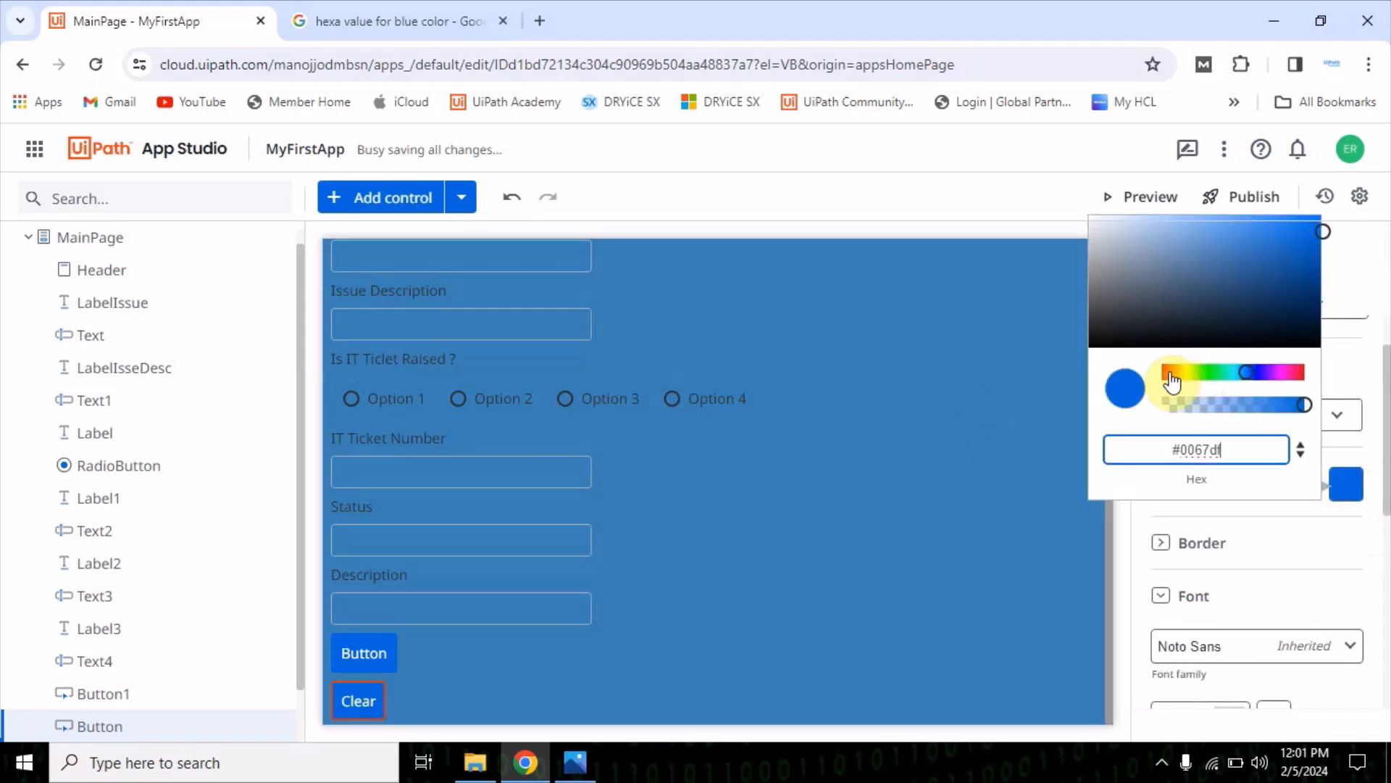
left_click(1174, 373)
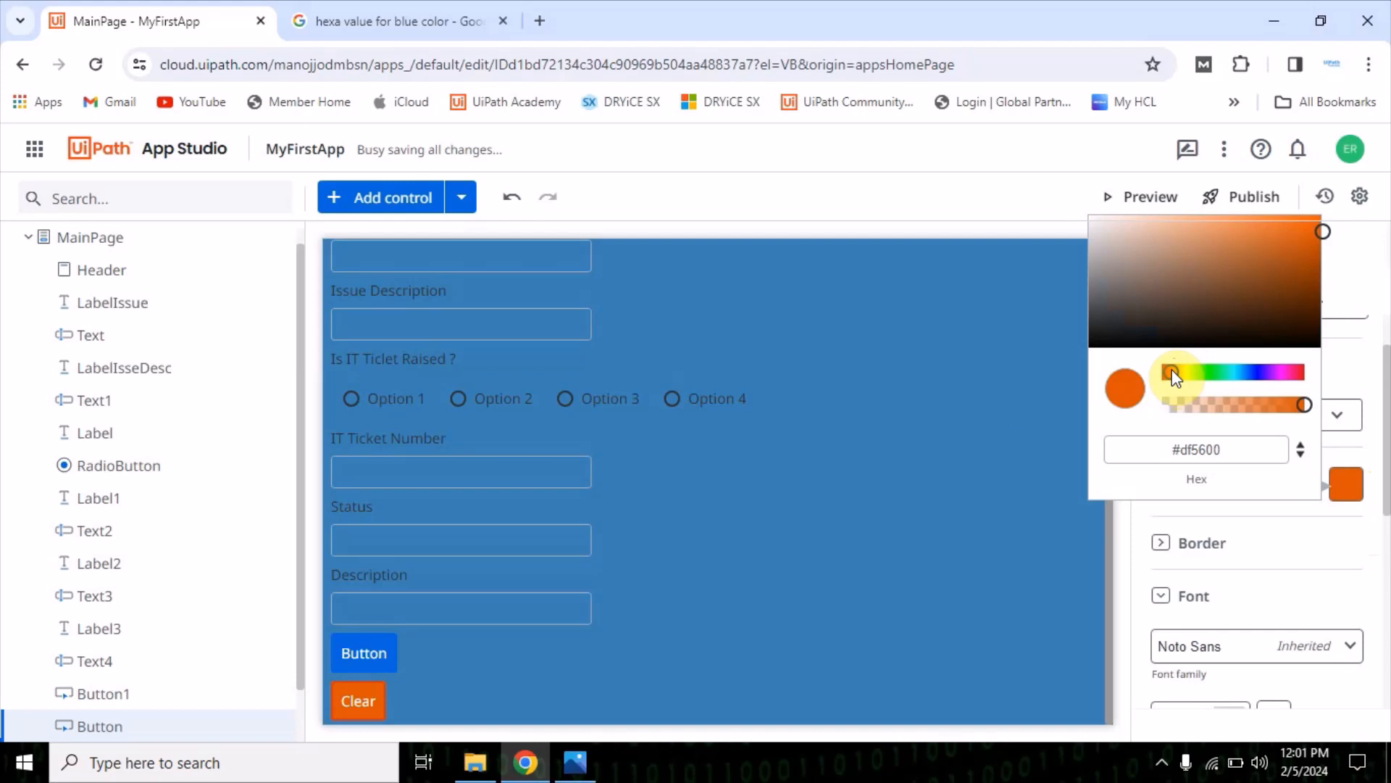
Set the background color of the button above Clear to green, #0ec849, and expand its border settings
left_click(391, 652)
left_click(1346, 484)
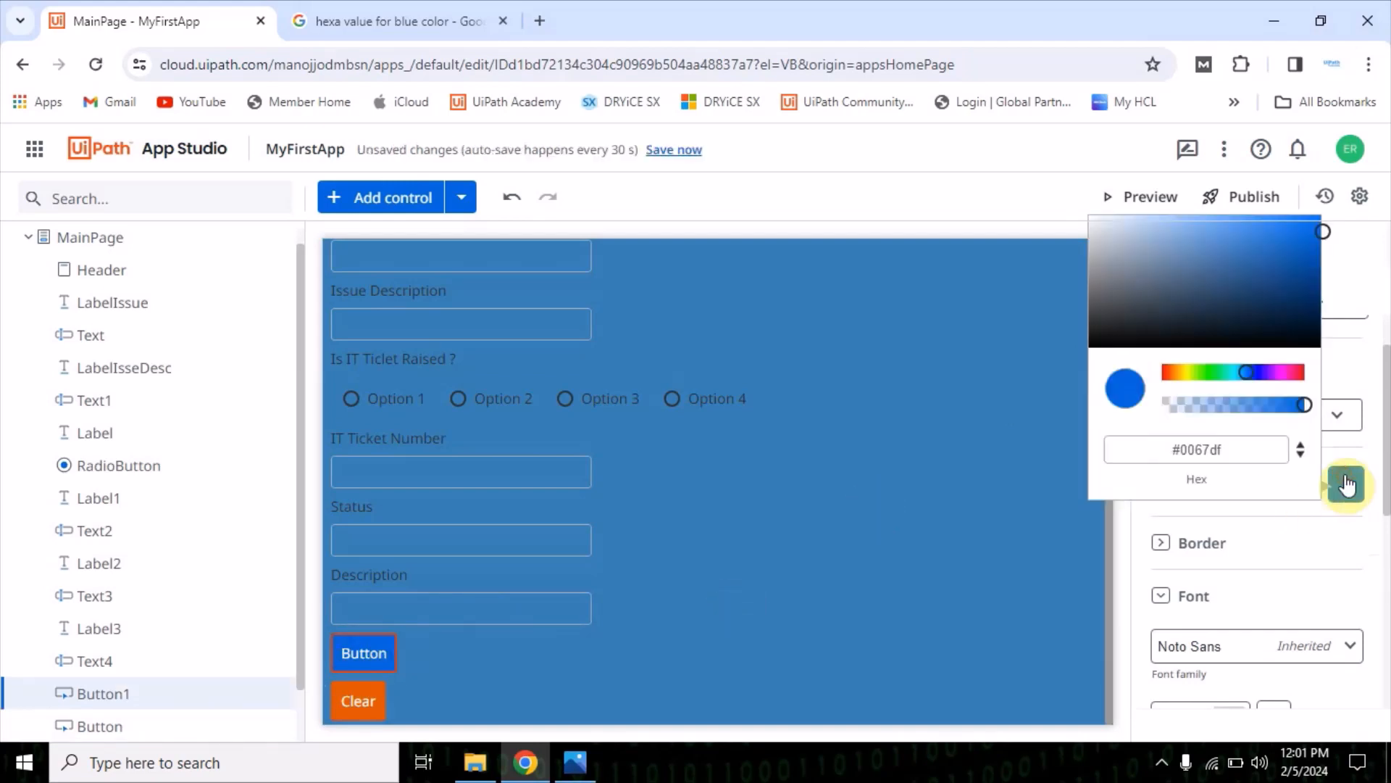
left_click_drag(1255, 389, 1206, 371)
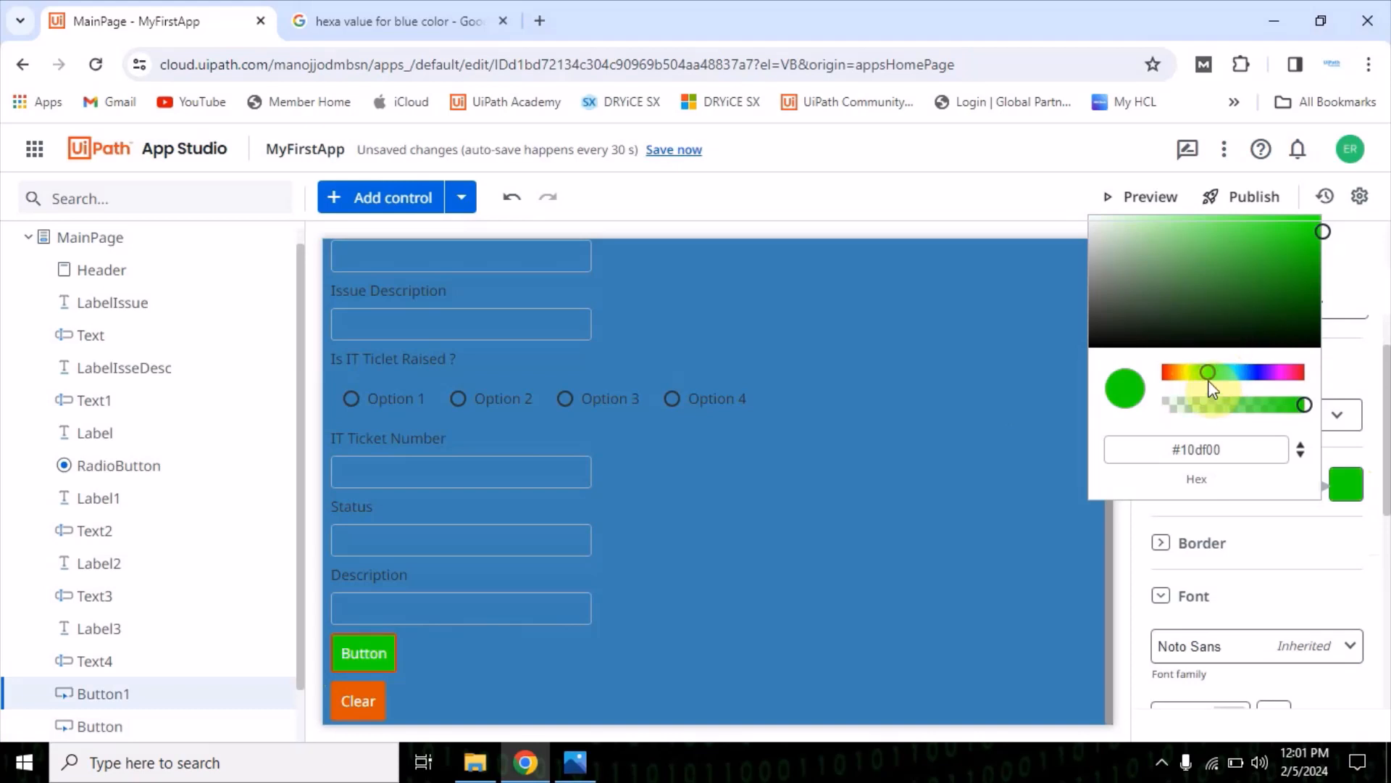
left_click(1218, 372)
left_click(1287, 237)
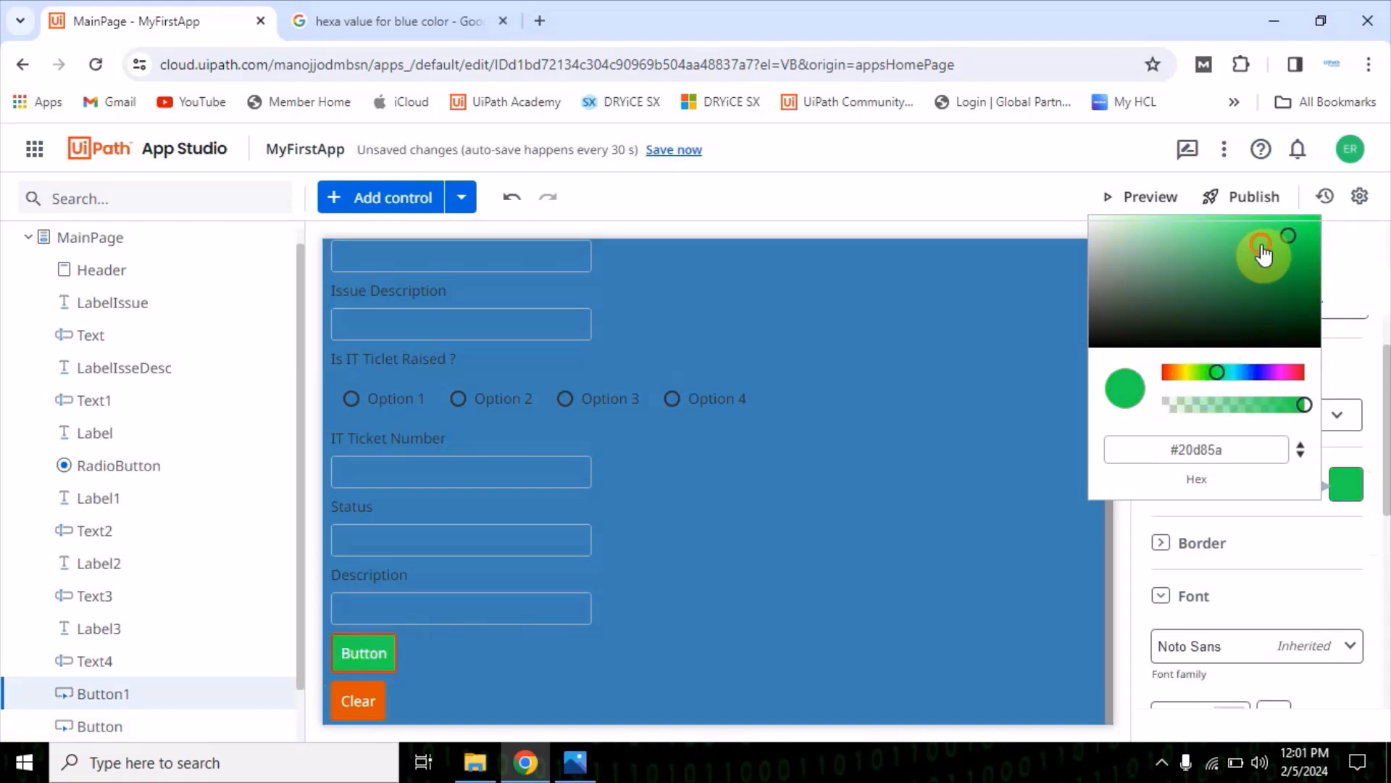
mouse_move(1253, 252)
left_mouse_down()
mouse_move(1242, 233)
mouse_move(1306, 246)
left_mouse_up()
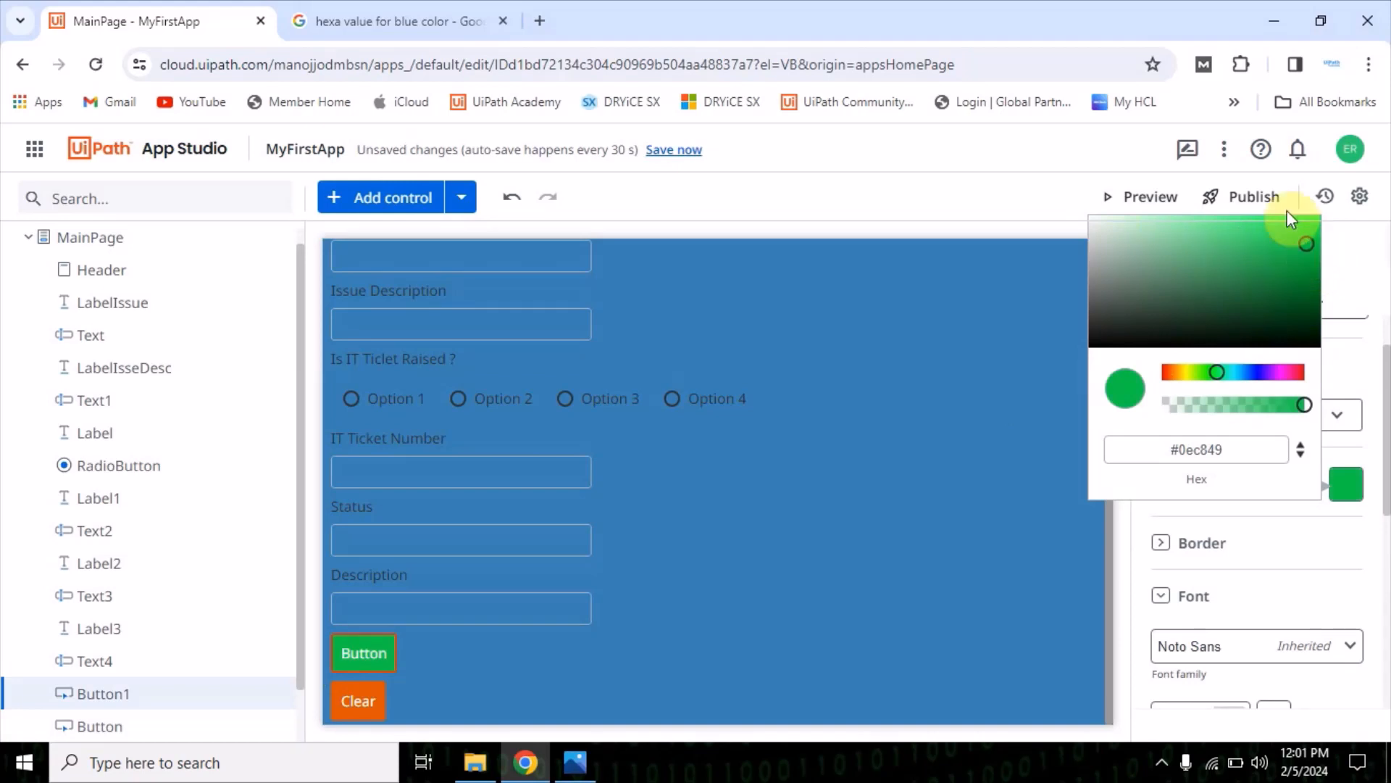
left_click(1301, 562)
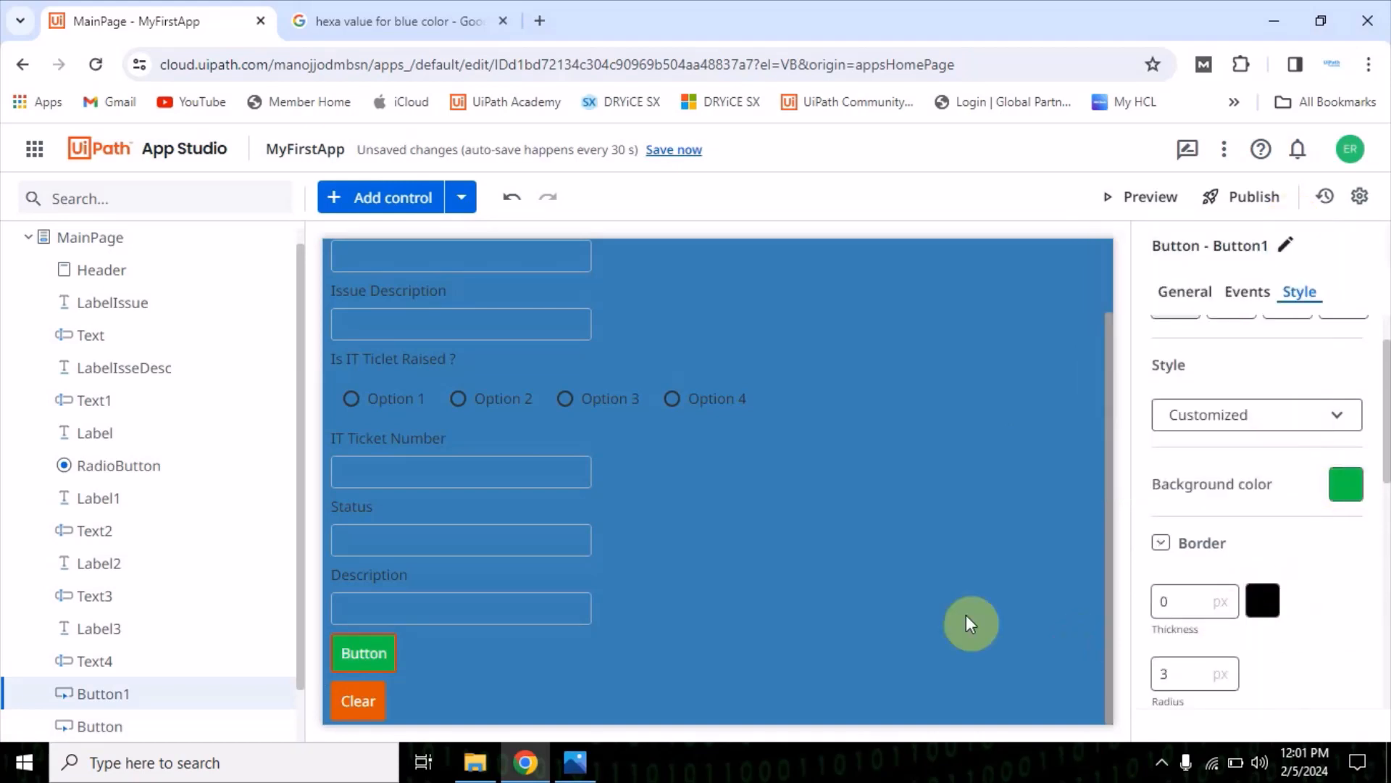
left_click(994, 565)
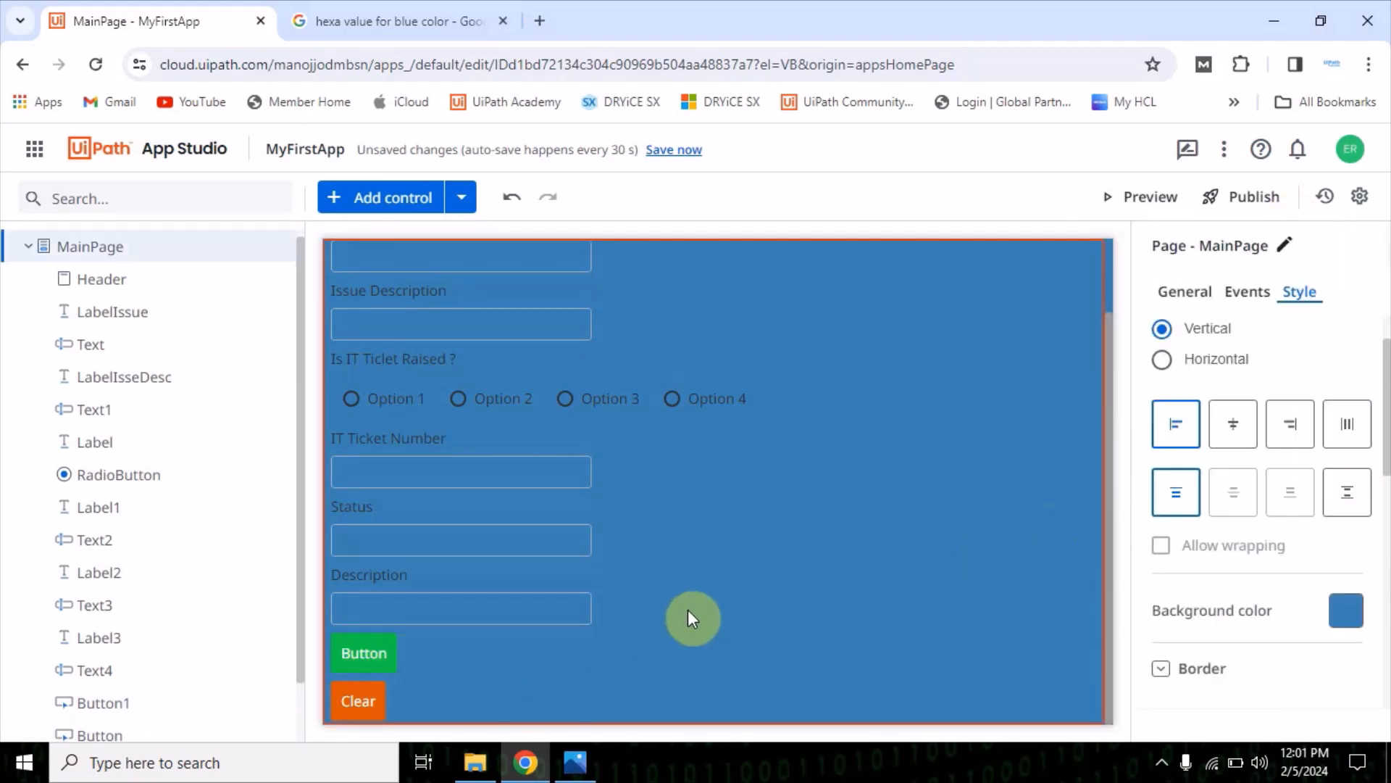
Examine the form from the header to the buttons, selecting its labels, textboxes and radio button one by one
scroll(823, 476, "up", 2)
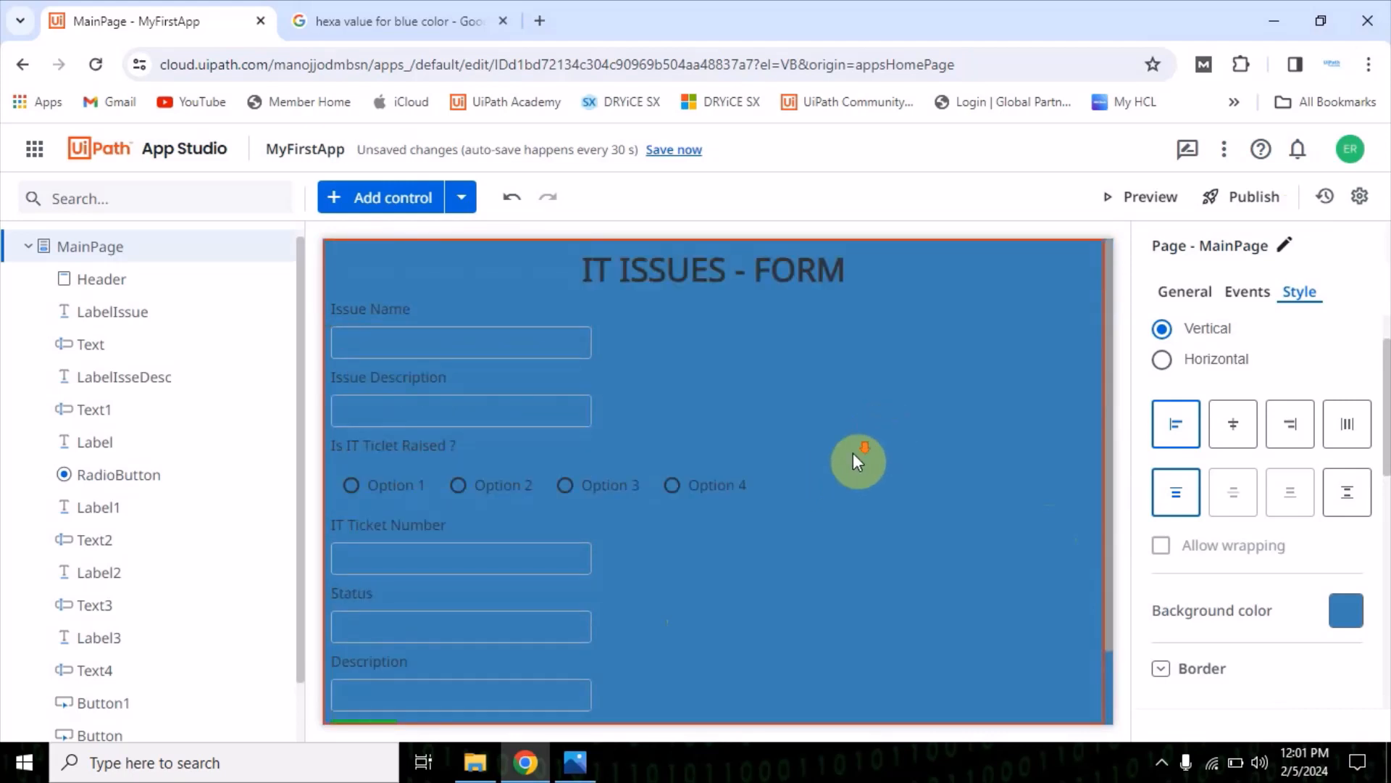
scroll(853, 458, "down", 2)
scroll(785, 526, "up", 2)
left_click(728, 275)
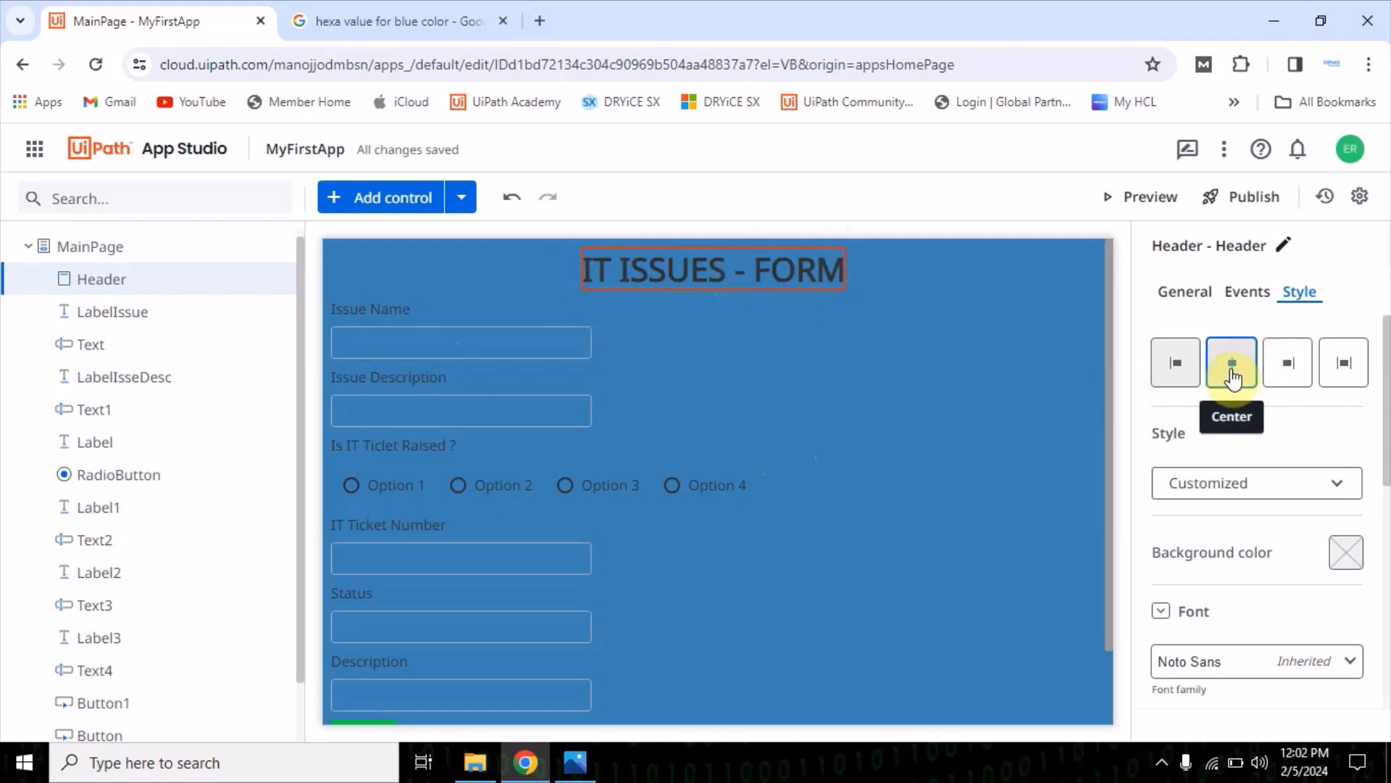
left_click(365, 310)
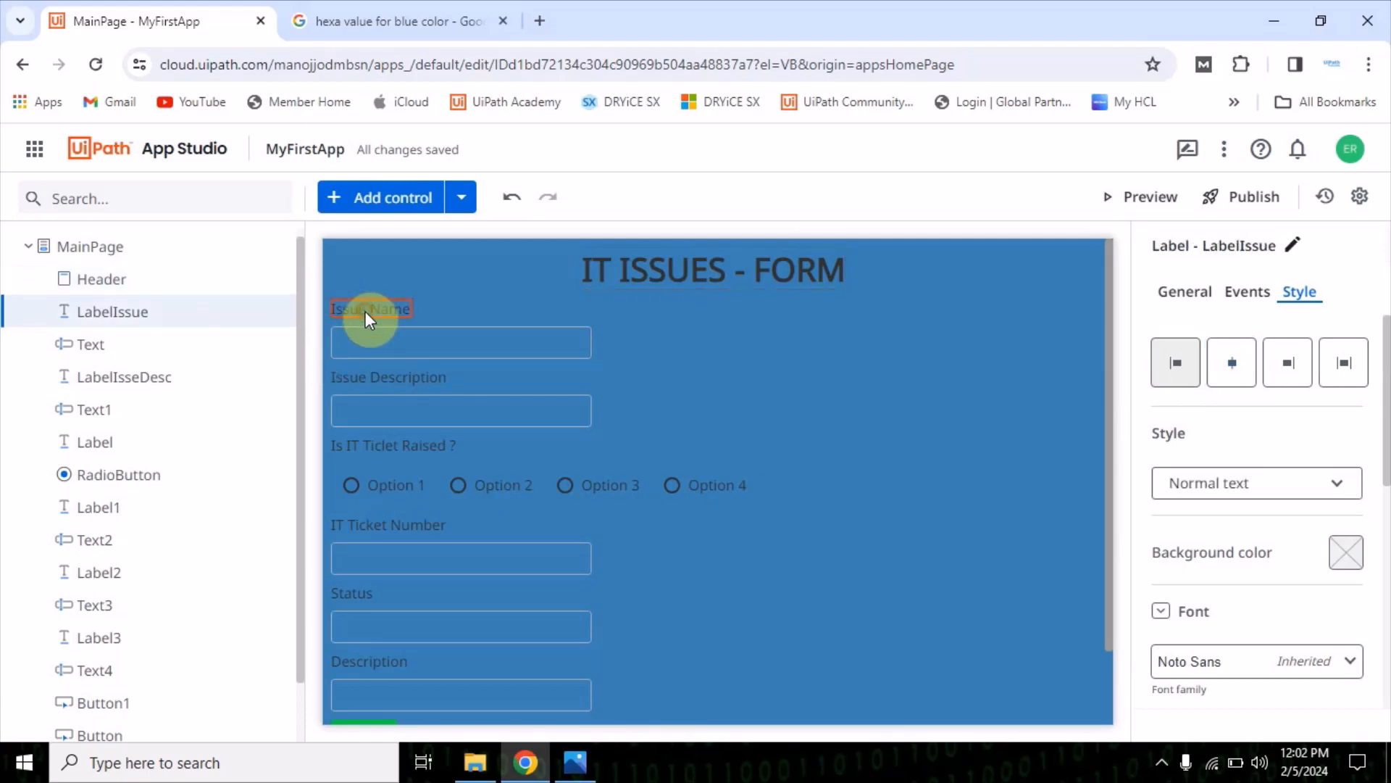
left_click(384, 342)
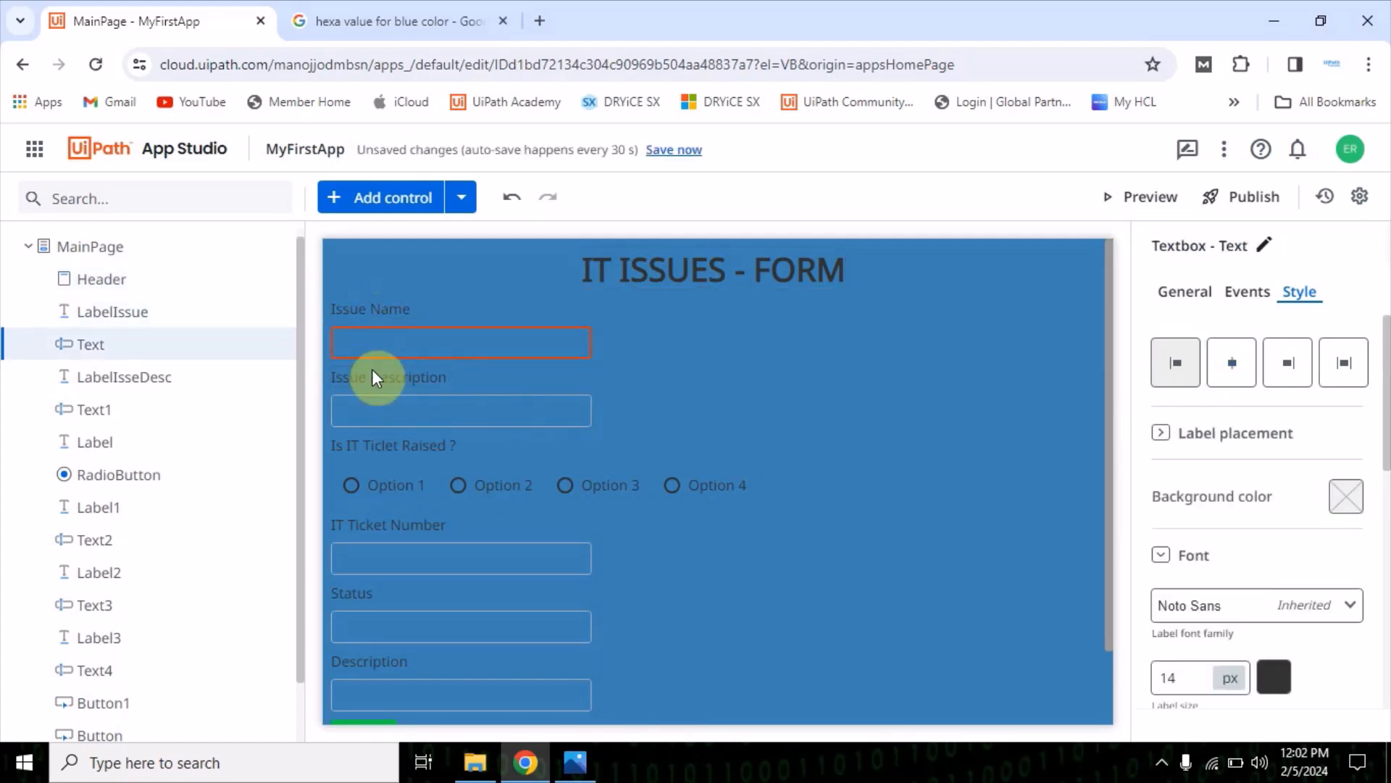
scroll(415, 455, "down", 1)
left_click(420, 432)
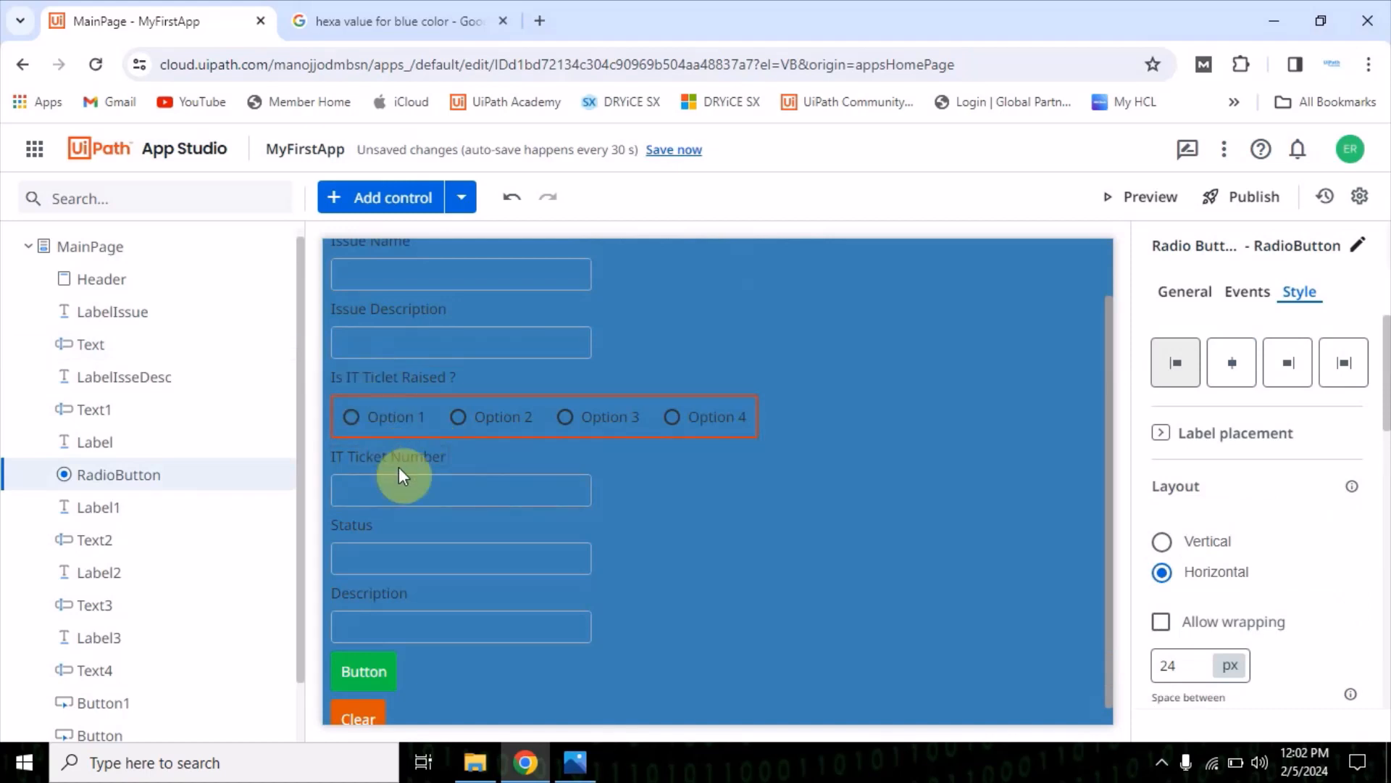
left_click(413, 493)
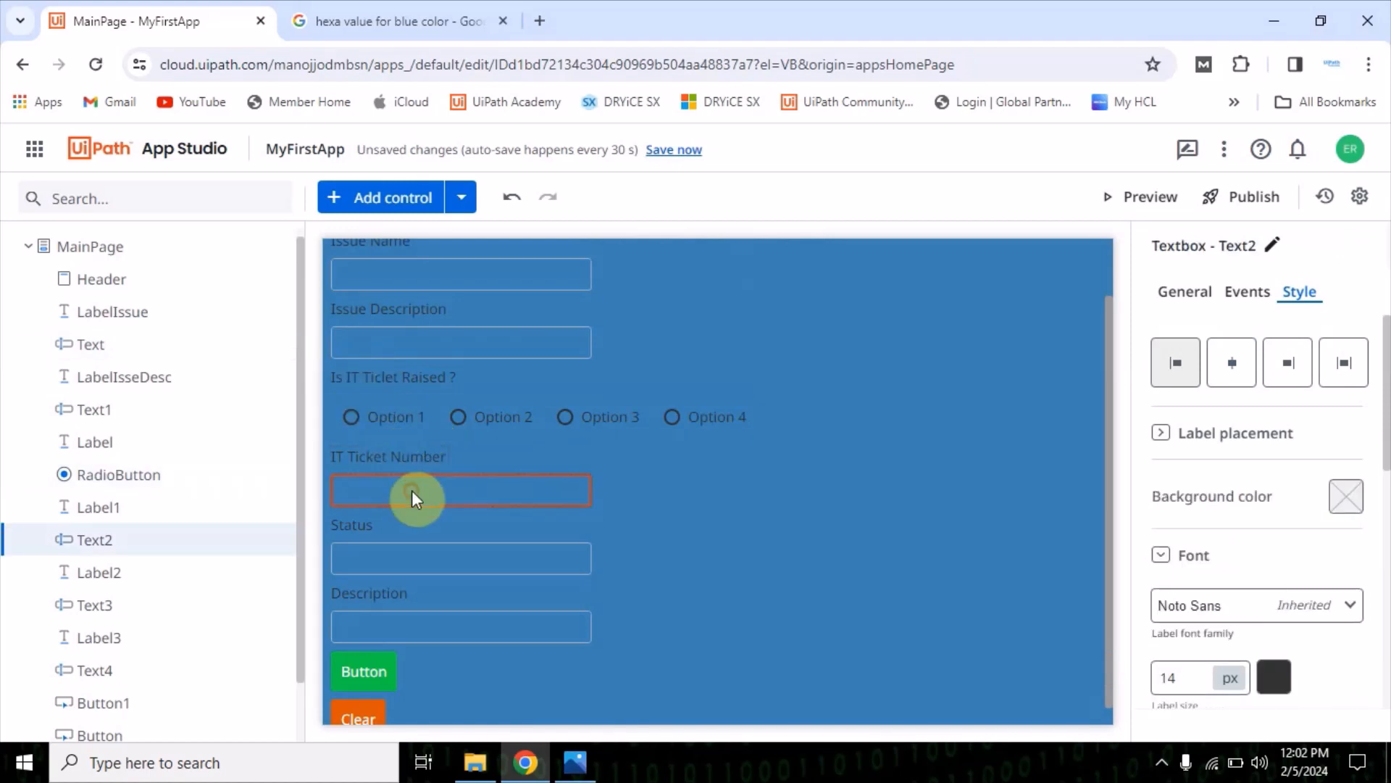
left_click(359, 463)
left_click(372, 494)
left_click(381, 564)
left_click(384, 622)
Delete the textbox below the Status label and check the Status field in the TestingForm.PNG mock-up
left_click(392, 572)
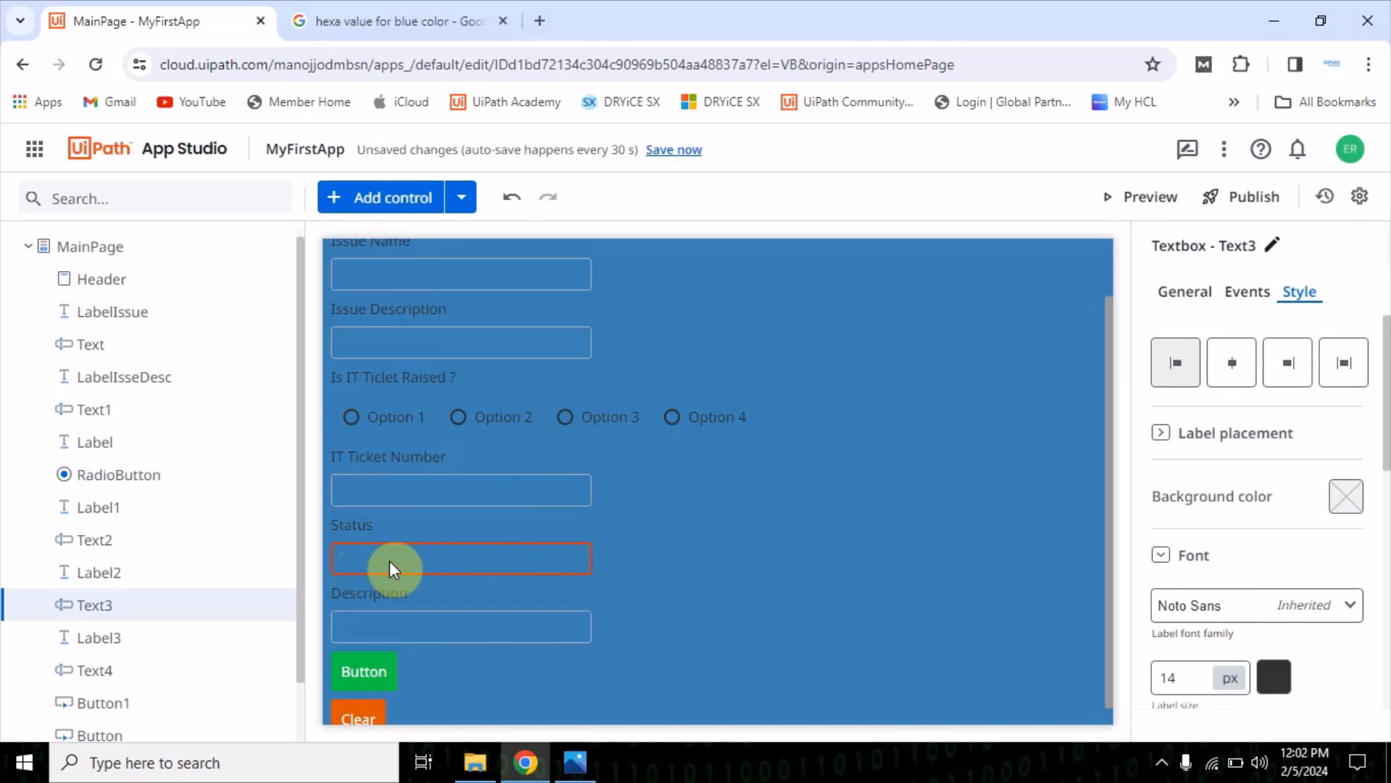
key("Delete")
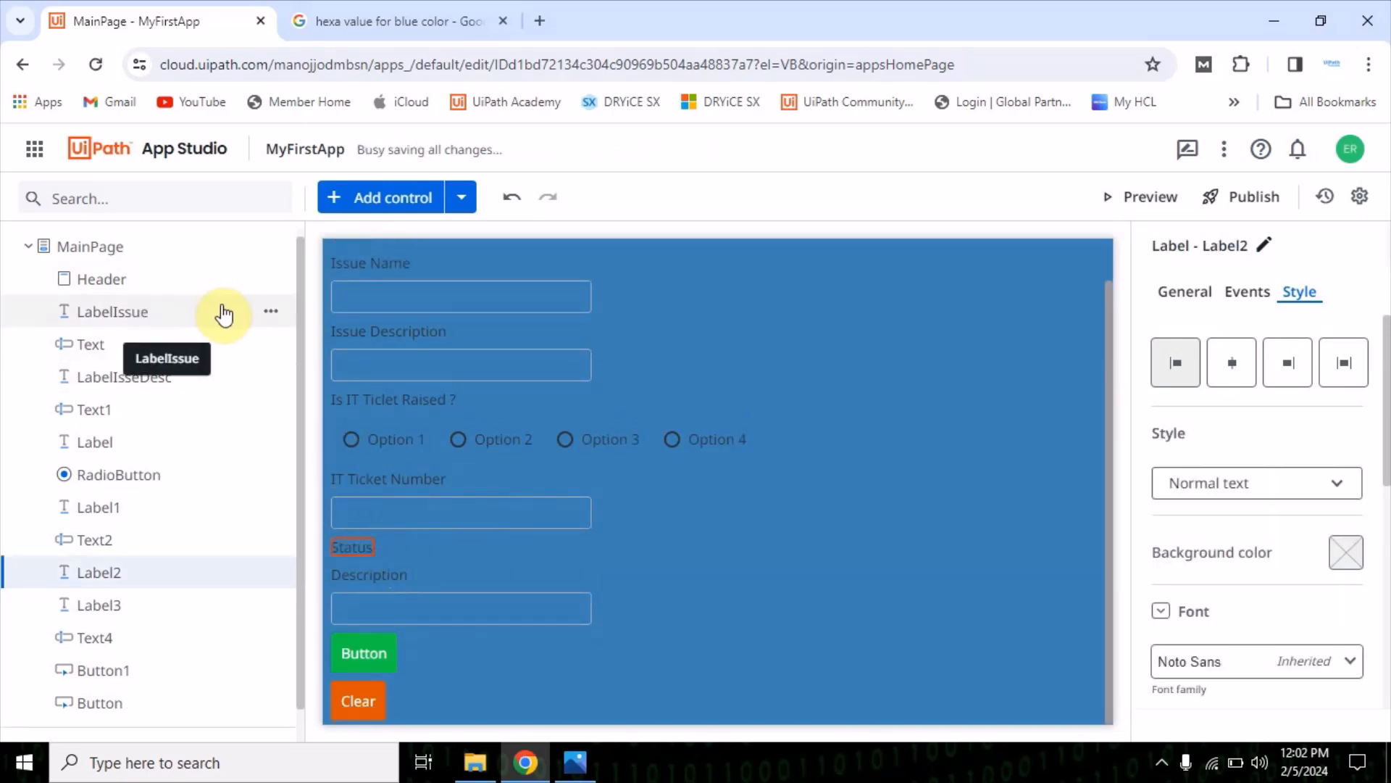
left_click(600, 758)
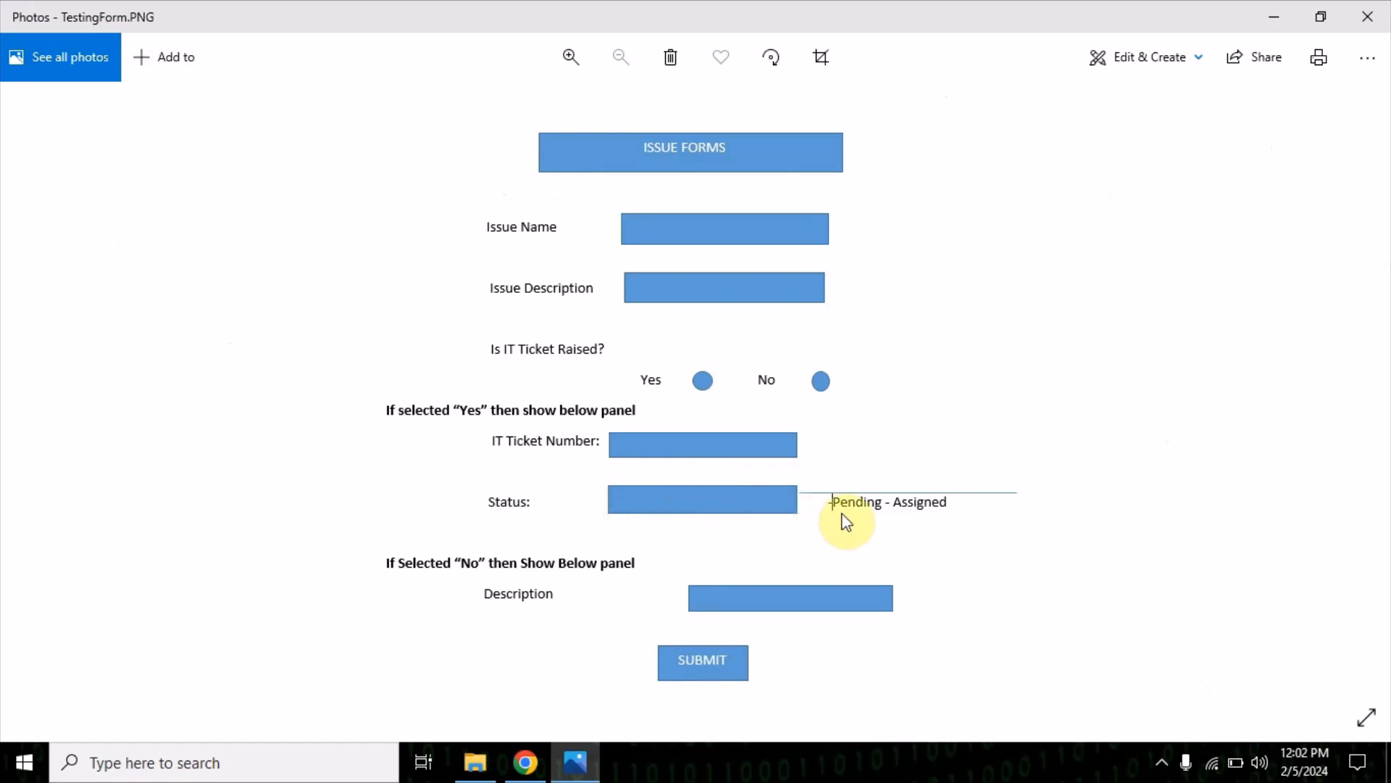
left_click(1274, 16)
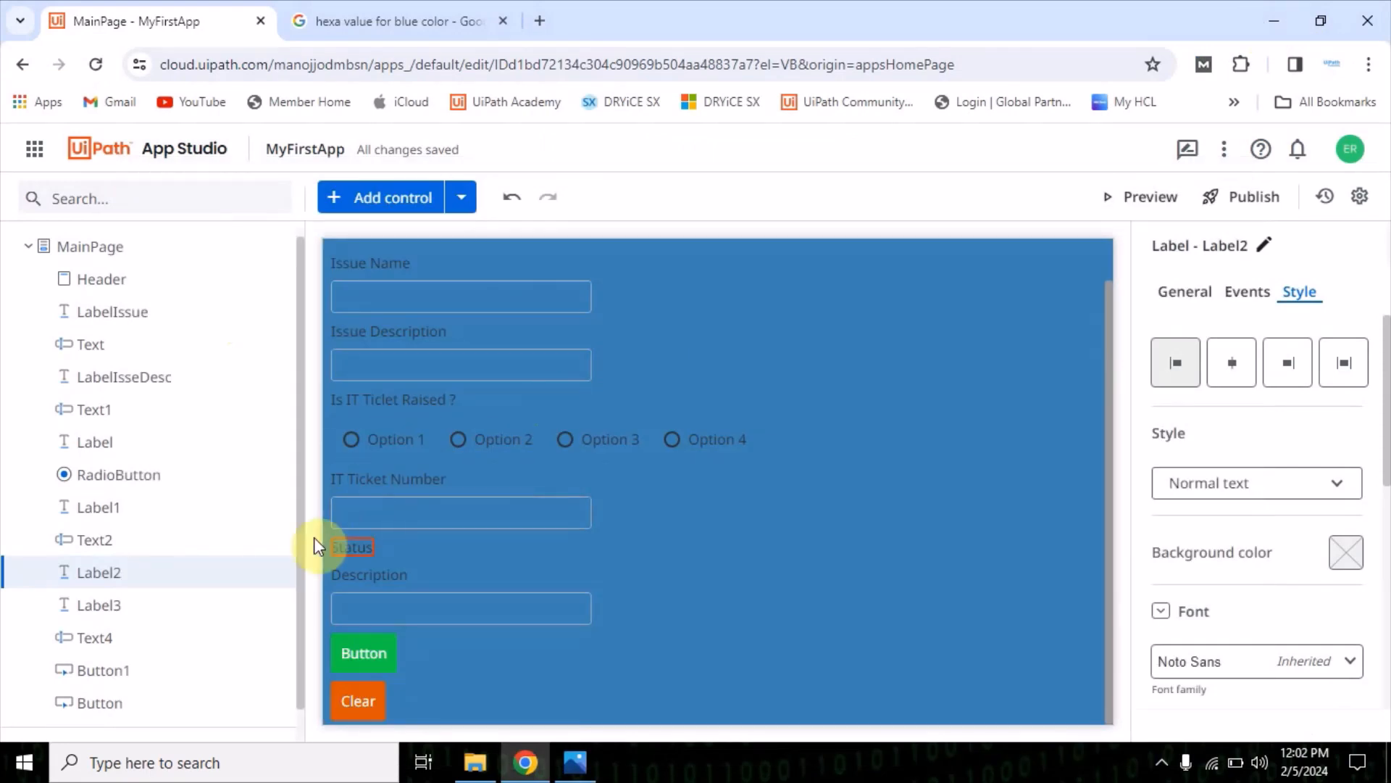
Add a Dropdown control between the Status label and the Description label
left_click(374, 211)
scroll(193, 588, "down", 2)
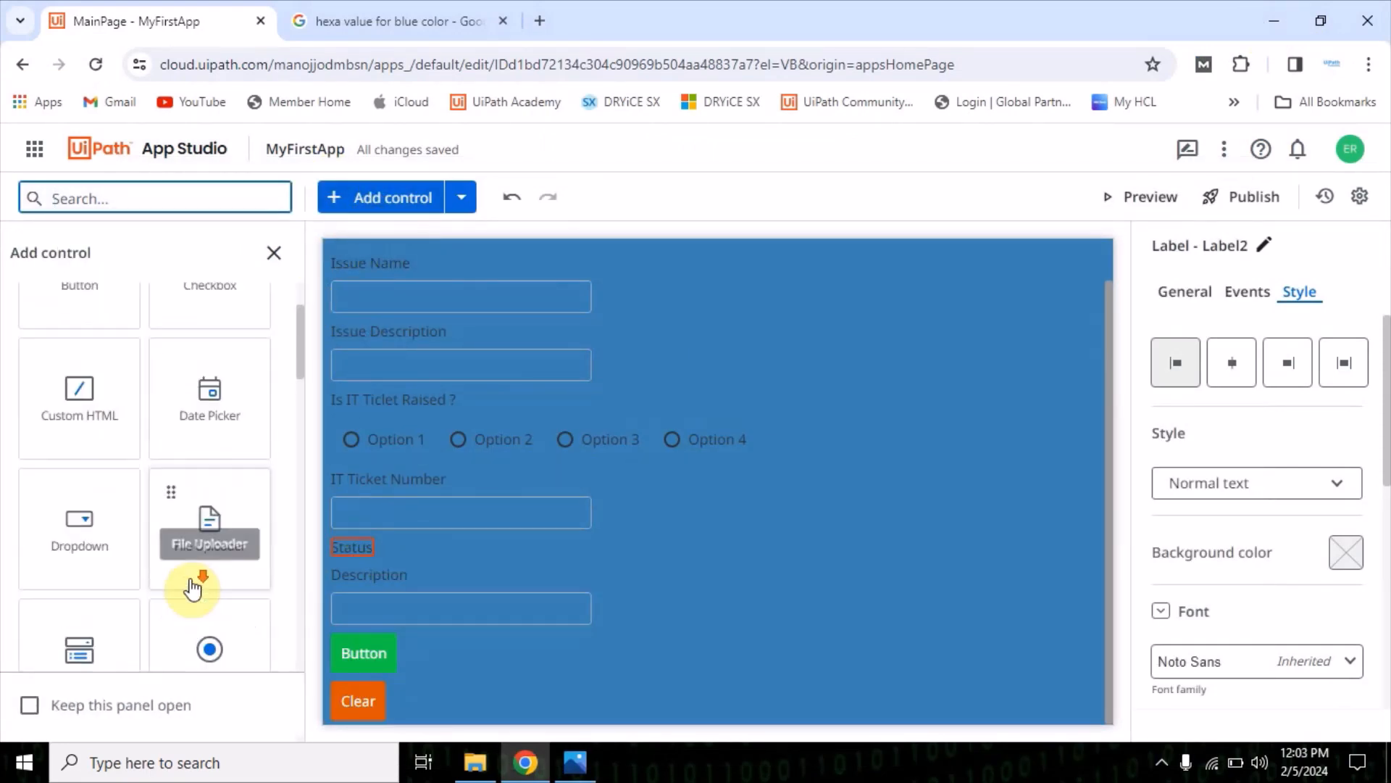
scroll(193, 588, "down", 4)
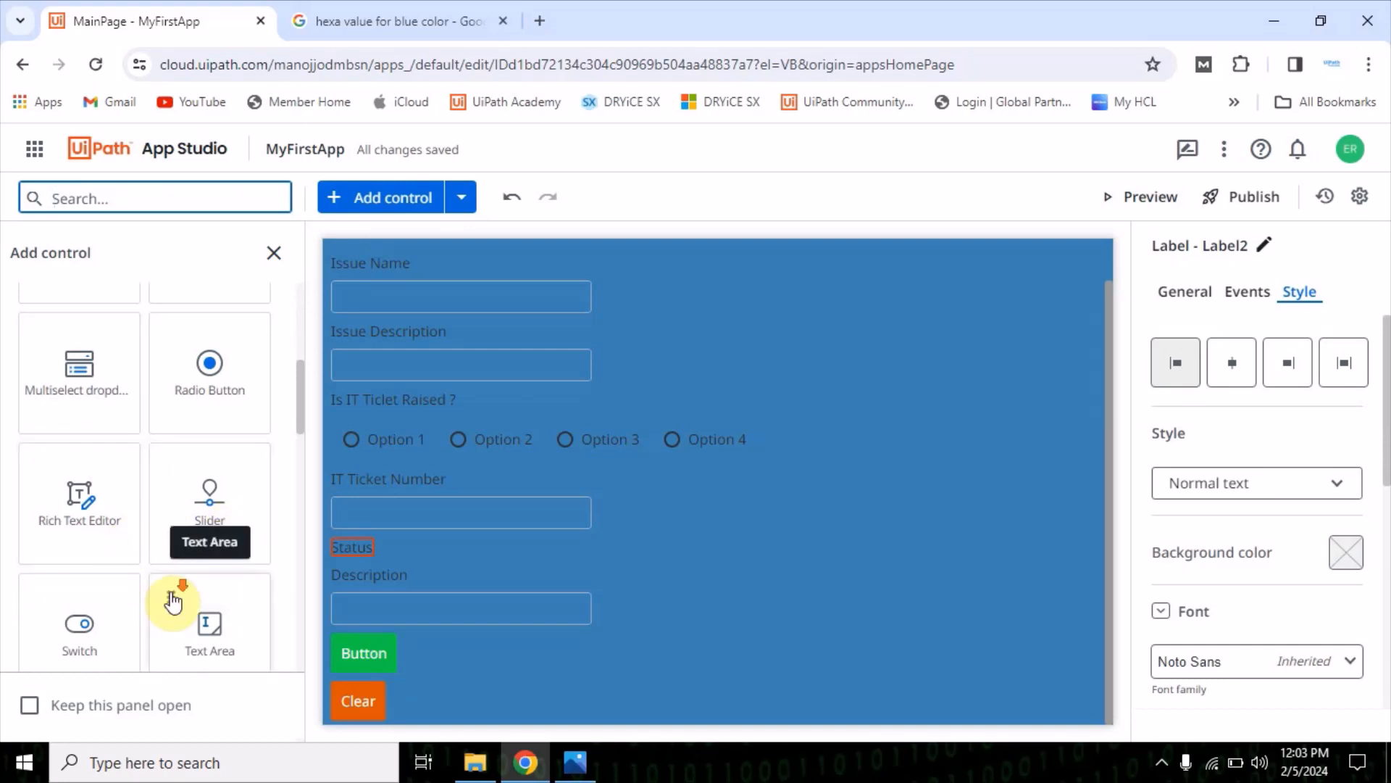
scroll(173, 602, "down", 4)
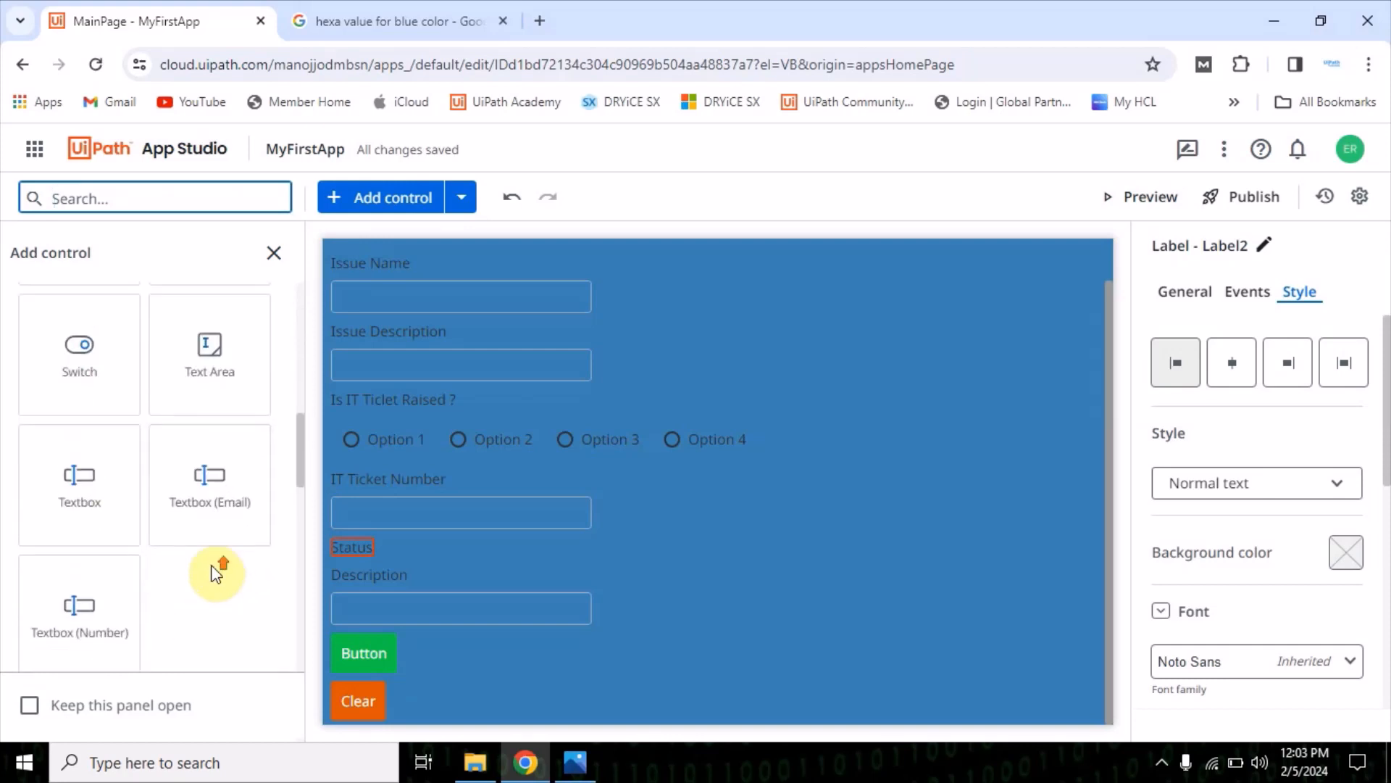
scroll(216, 572, "up", 6)
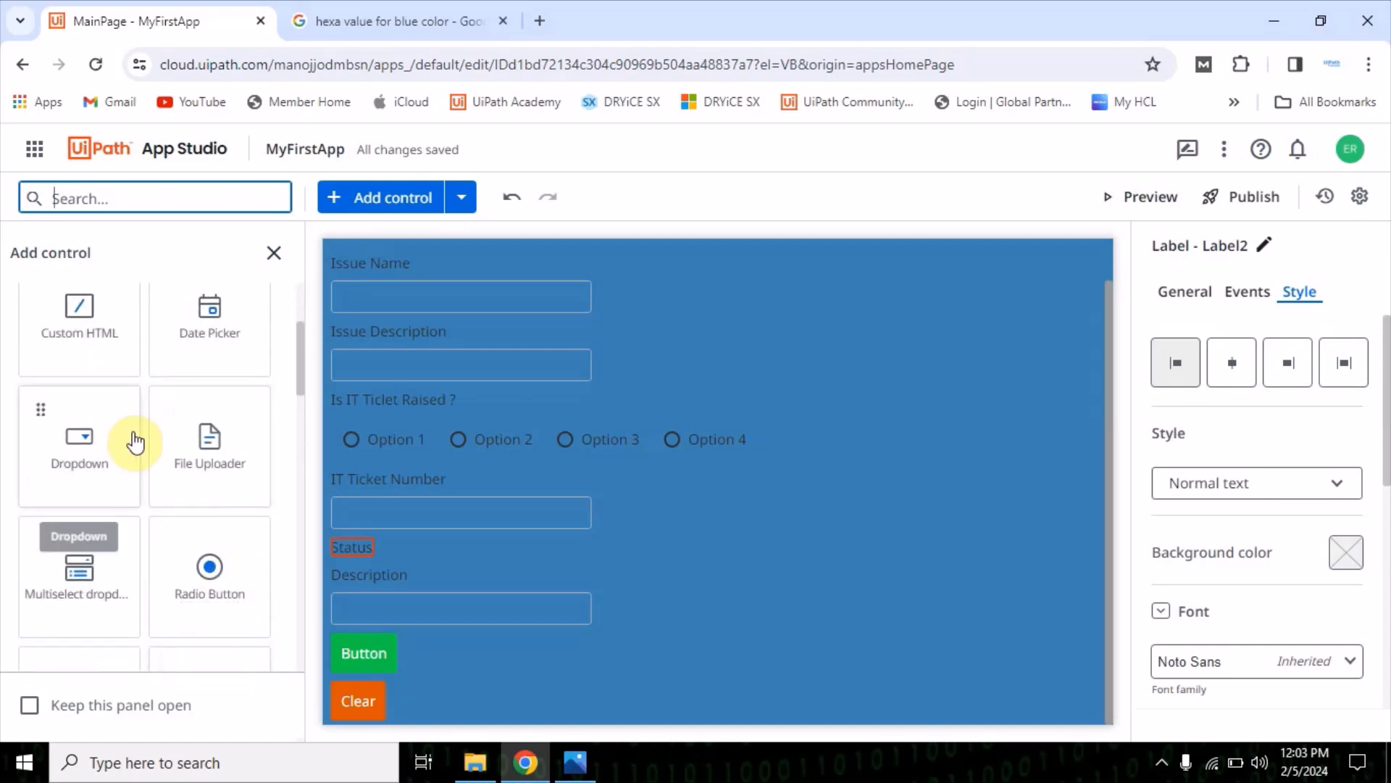
left_click_drag(68, 436, 528, 573)
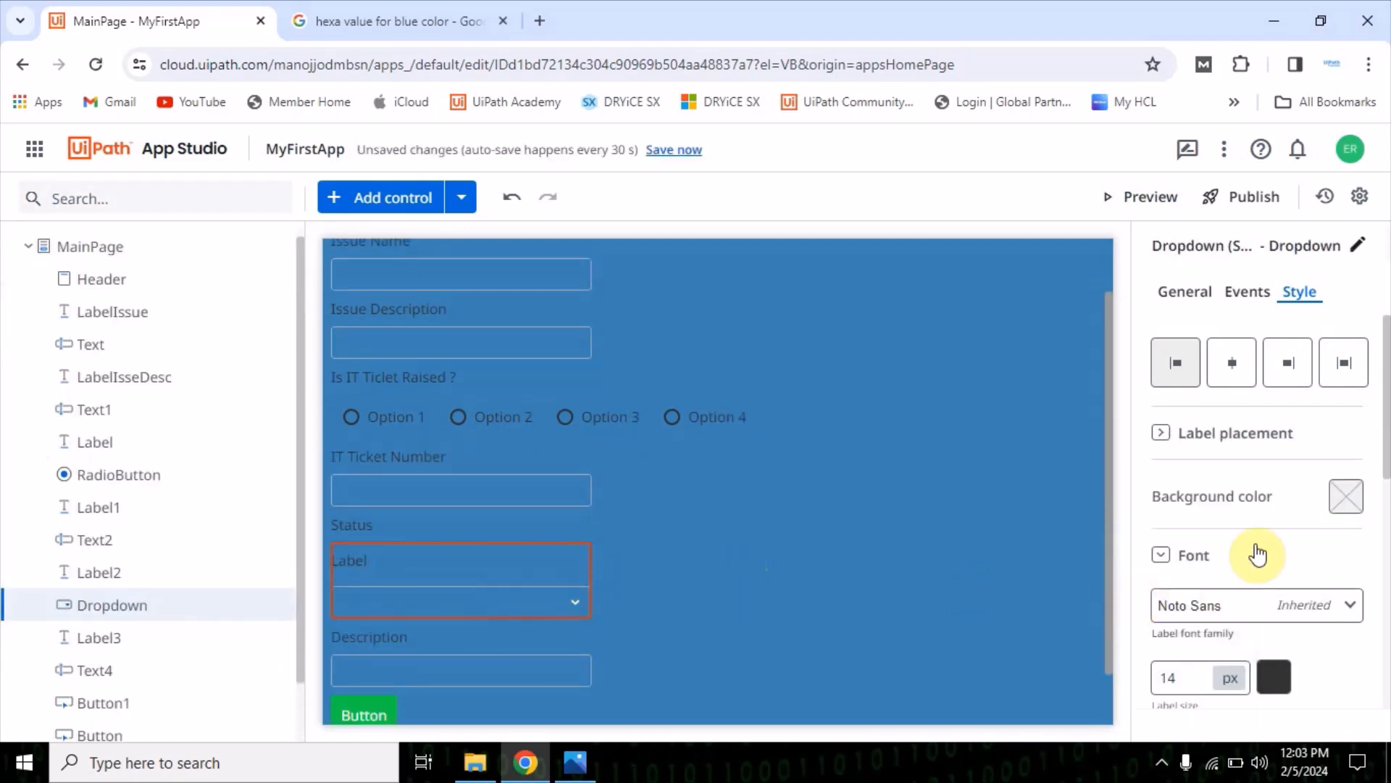
Clear the label text of the Status dropdown
left_click(1195, 297)
scroll(1220, 611, "down", 3)
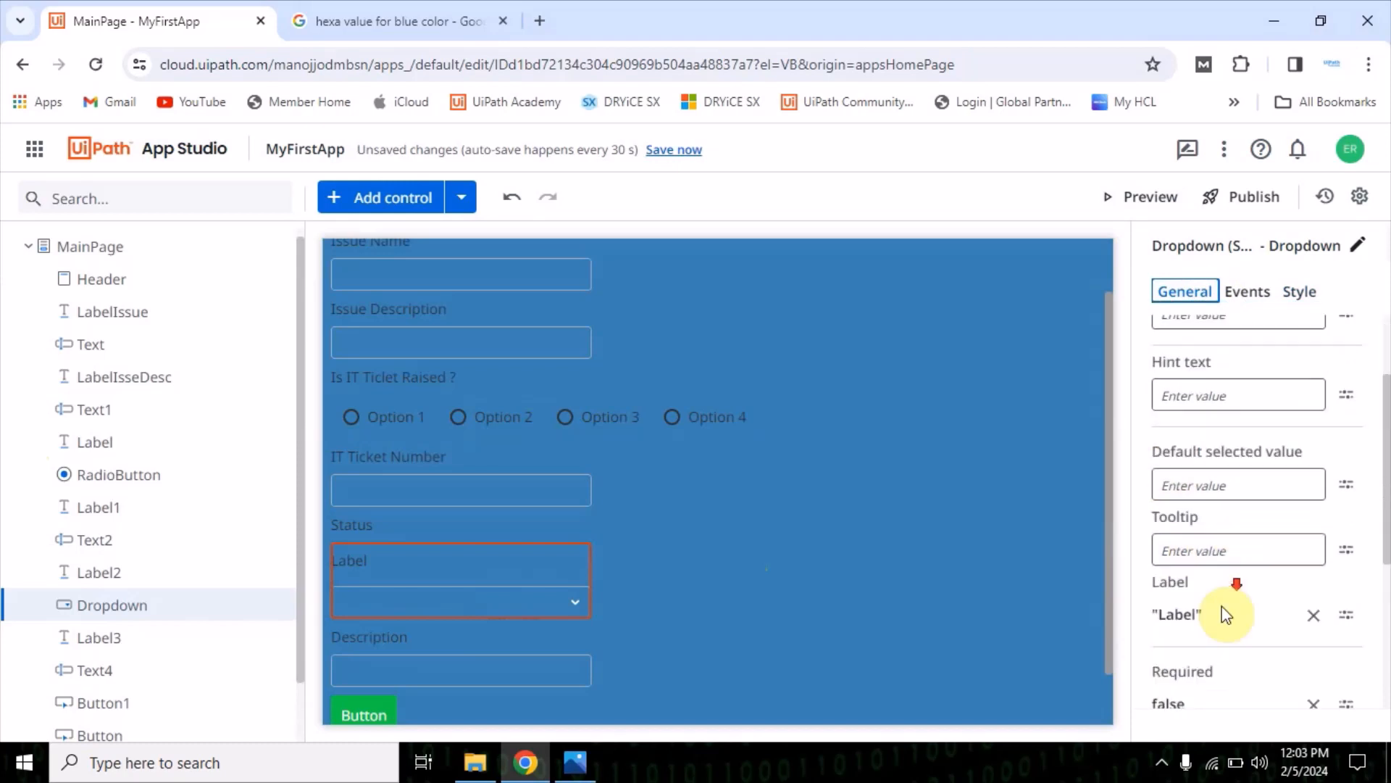
left_click(1313, 536)
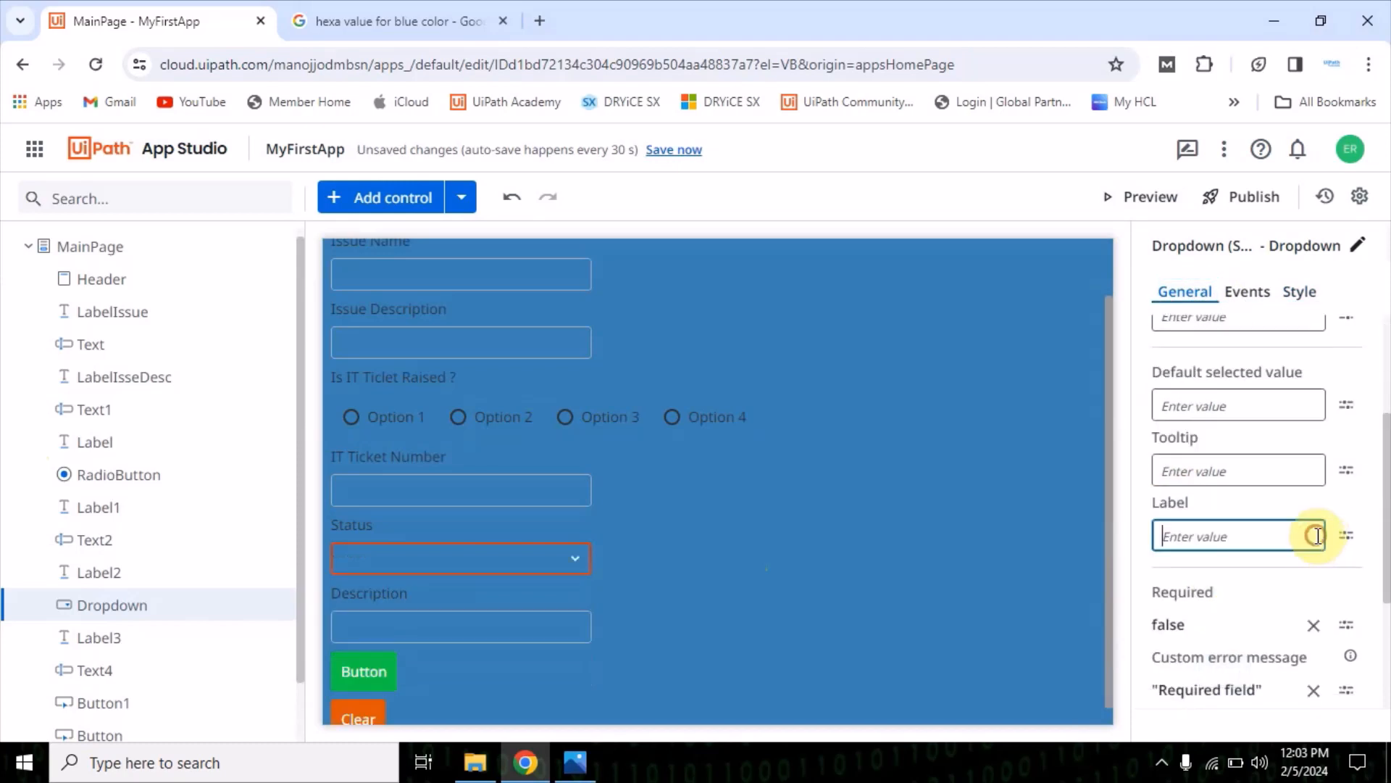
left_click(707, 587)
left_click(552, 562)
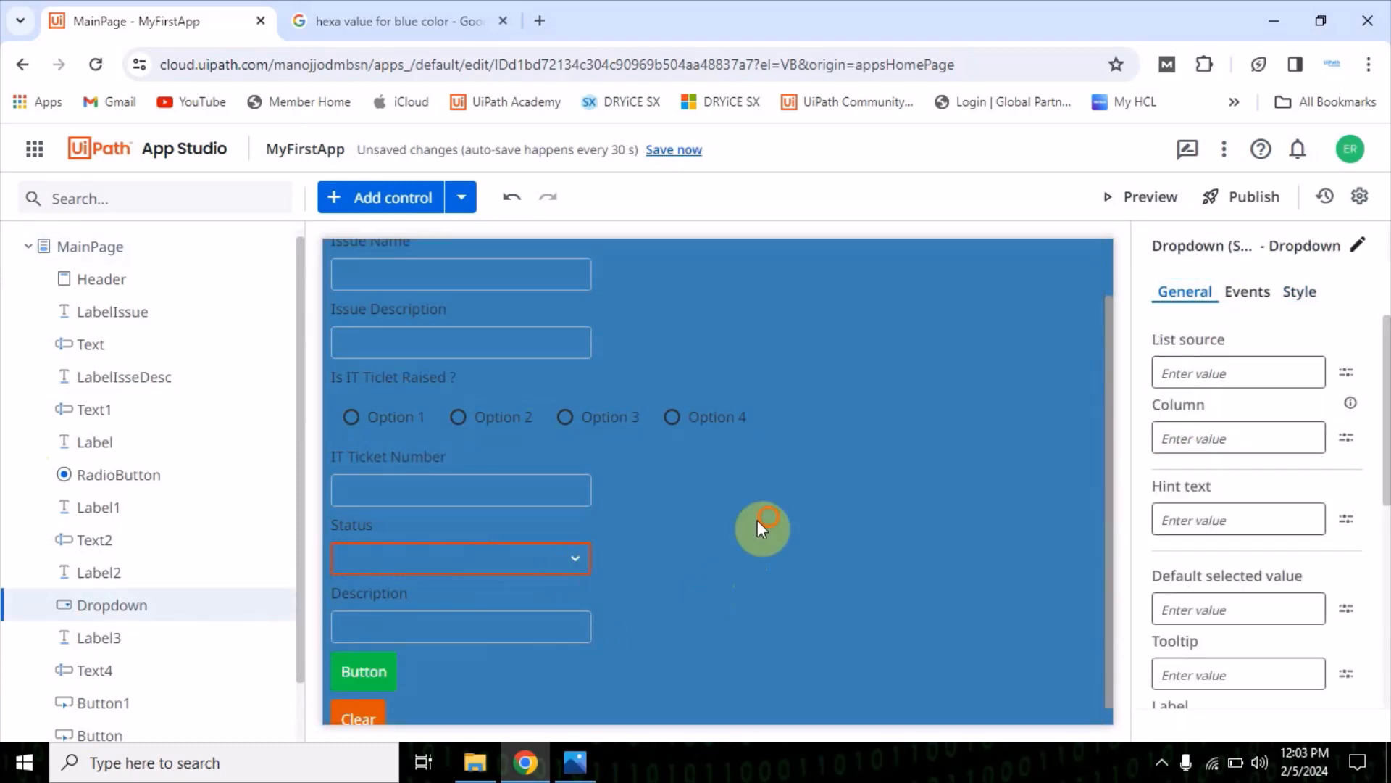
Set the background color of MainPage to a very light grey
left_click(725, 636)
scroll(778, 590, "down", 1)
scroll(781, 589, "up", 2)
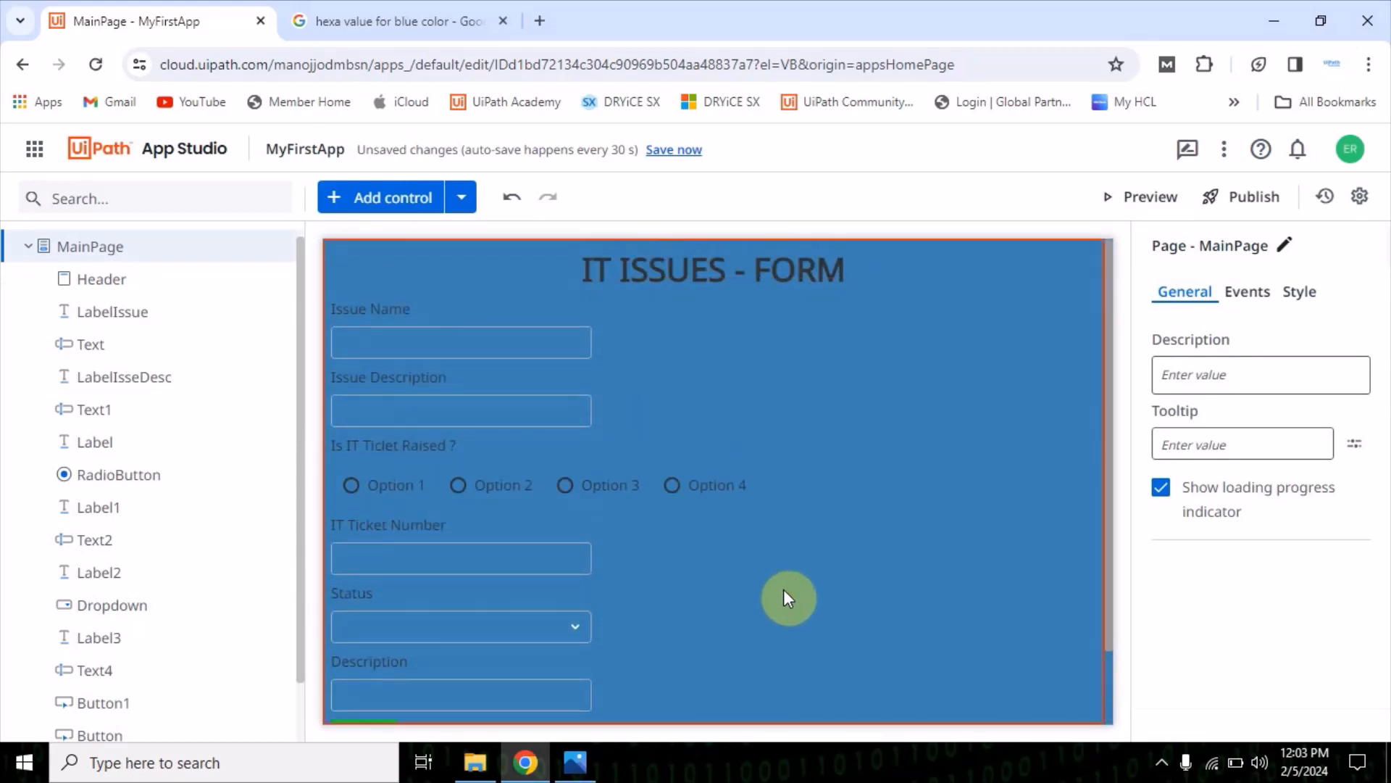
scroll(803, 578, "down", 1)
scroll(817, 568, "up", 1)
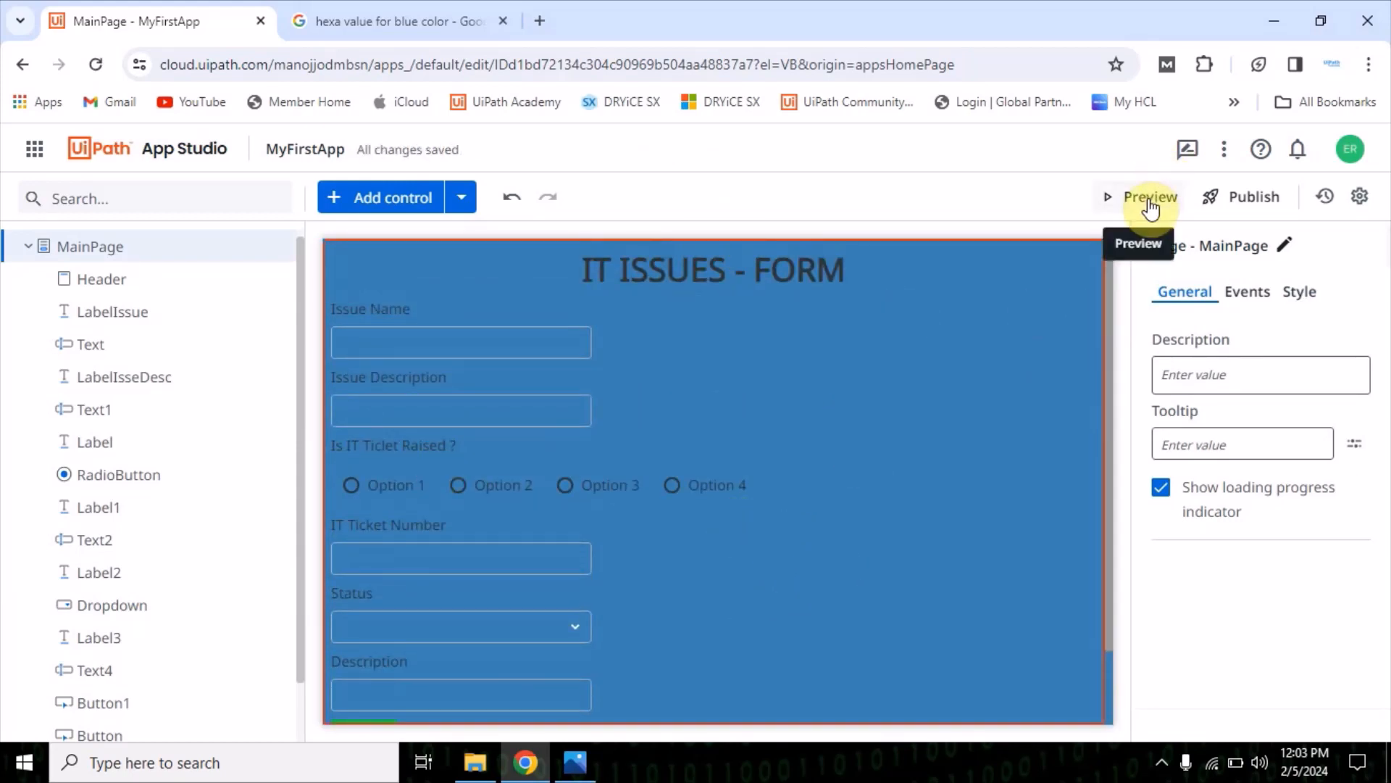
left_click(812, 417)
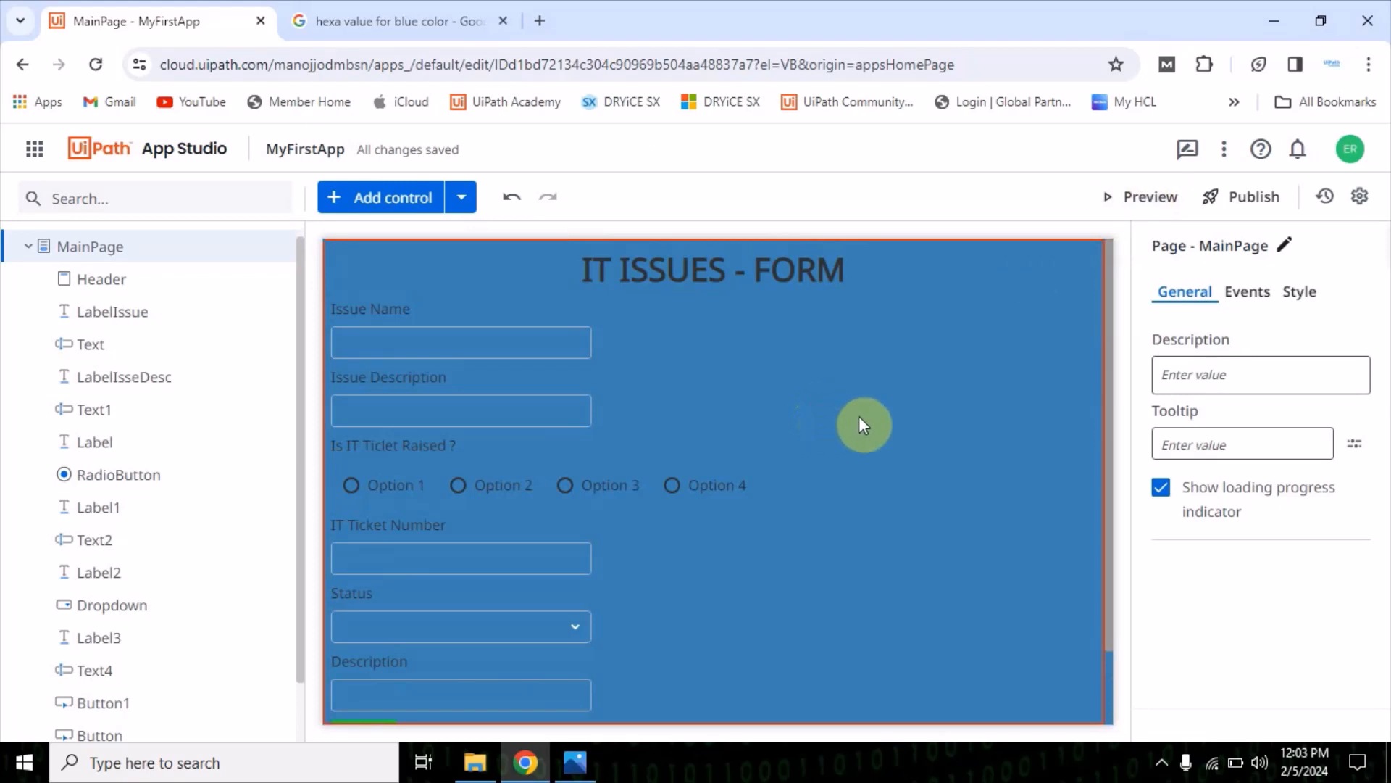
left_click(1301, 291)
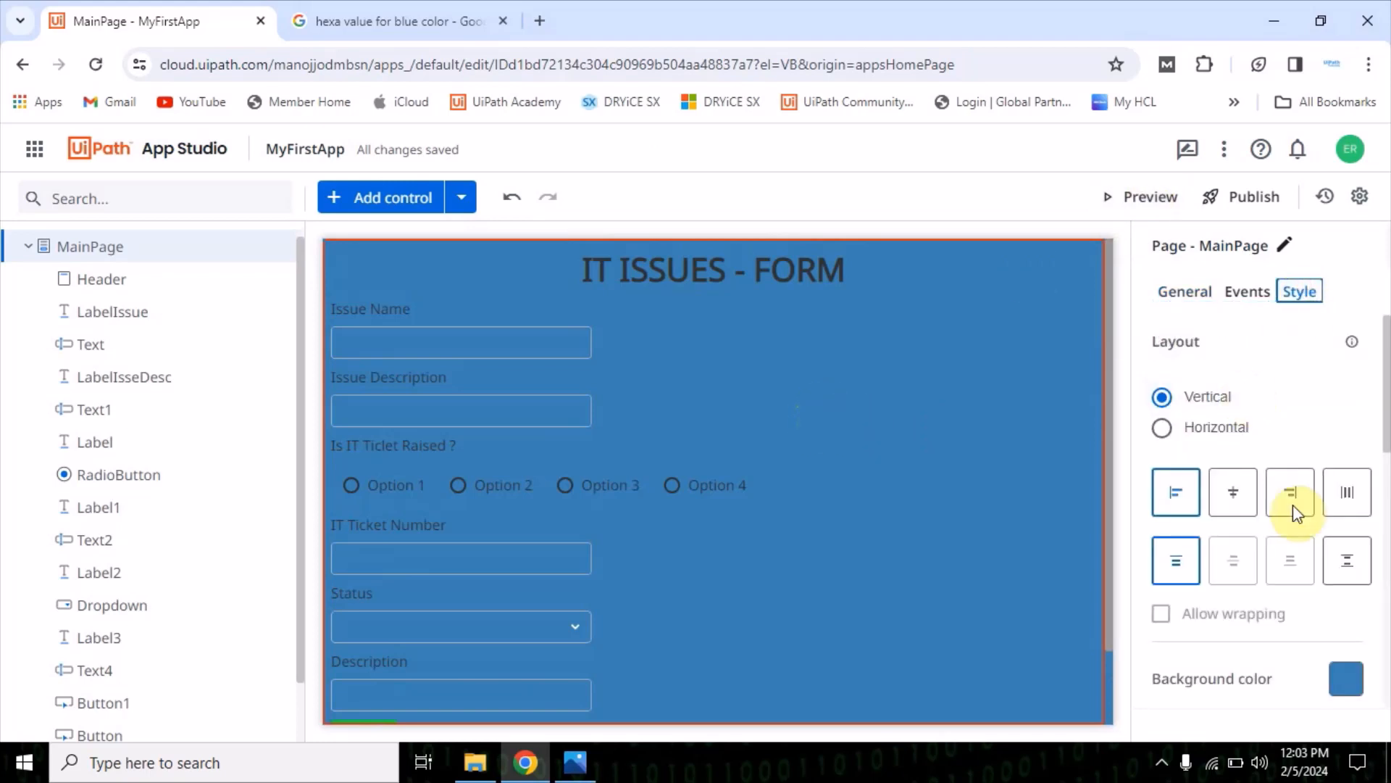
left_click(1348, 681)
left_click(1093, 411)
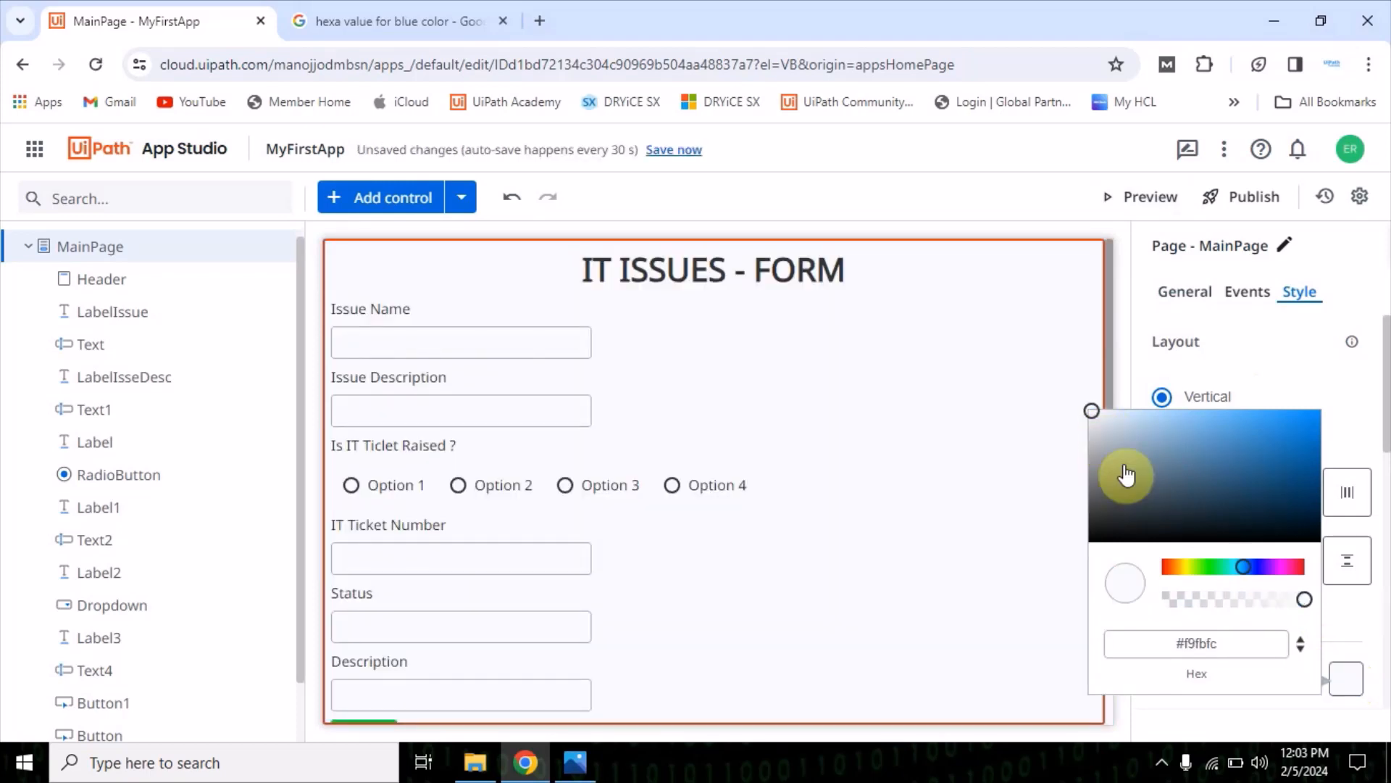
left_click(971, 539)
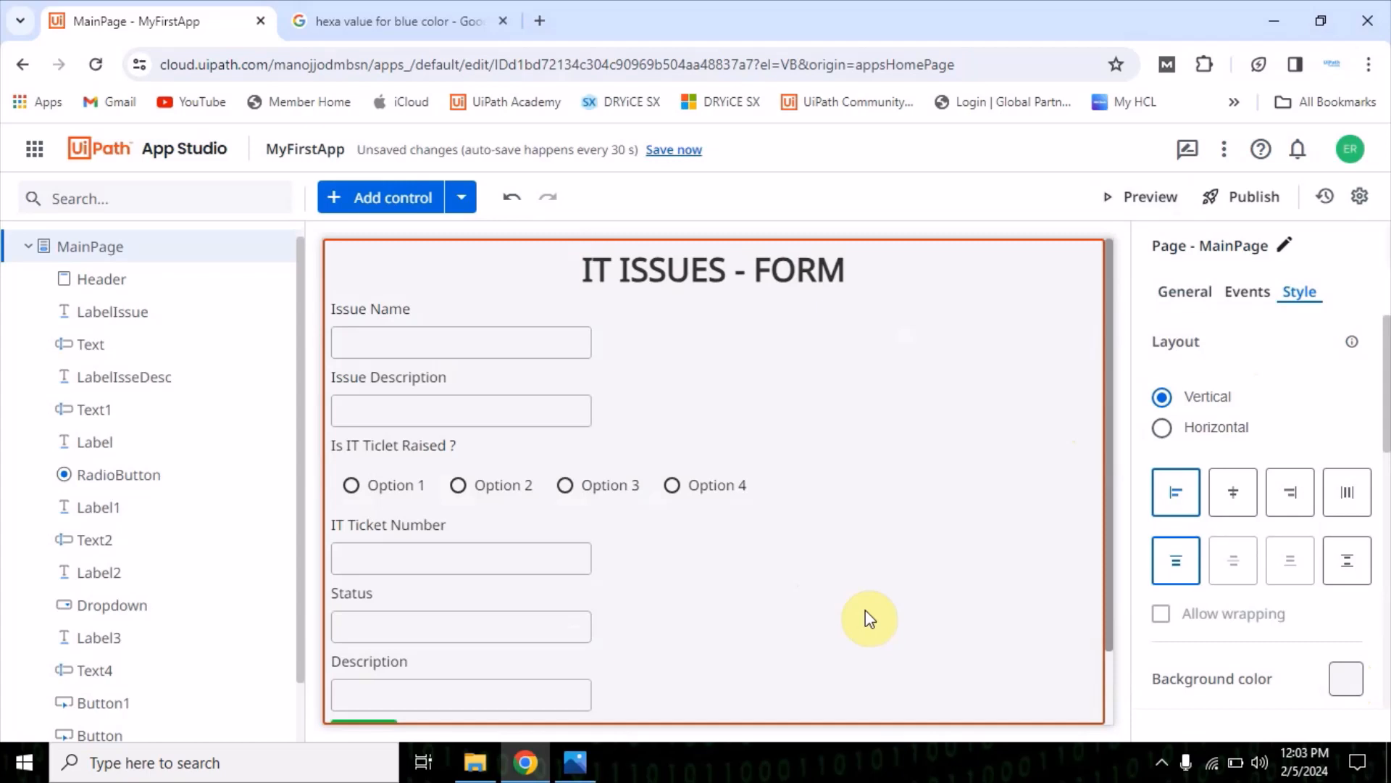
Preview the app and try the form's textboxes, the Status dropdown and the green button
left_click(1139, 202)
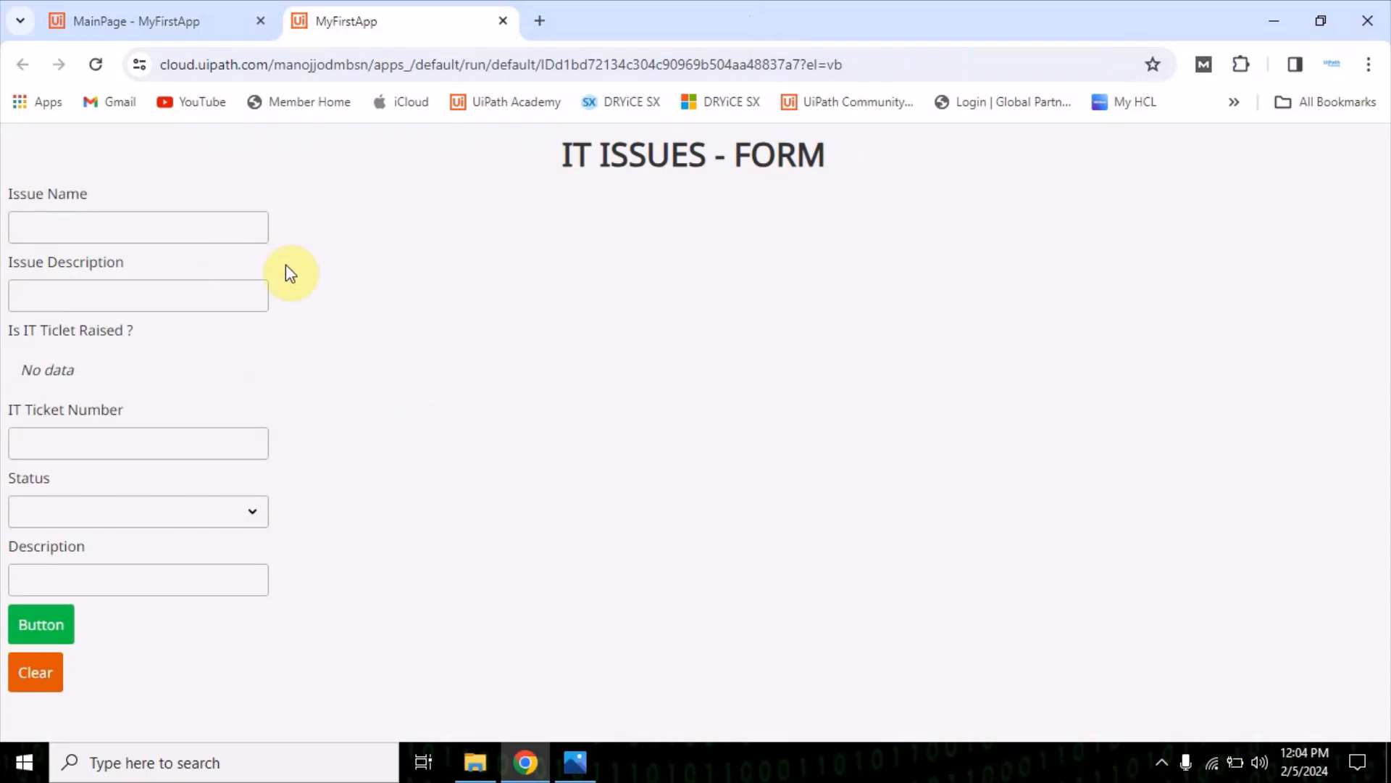
left_click(98, 226)
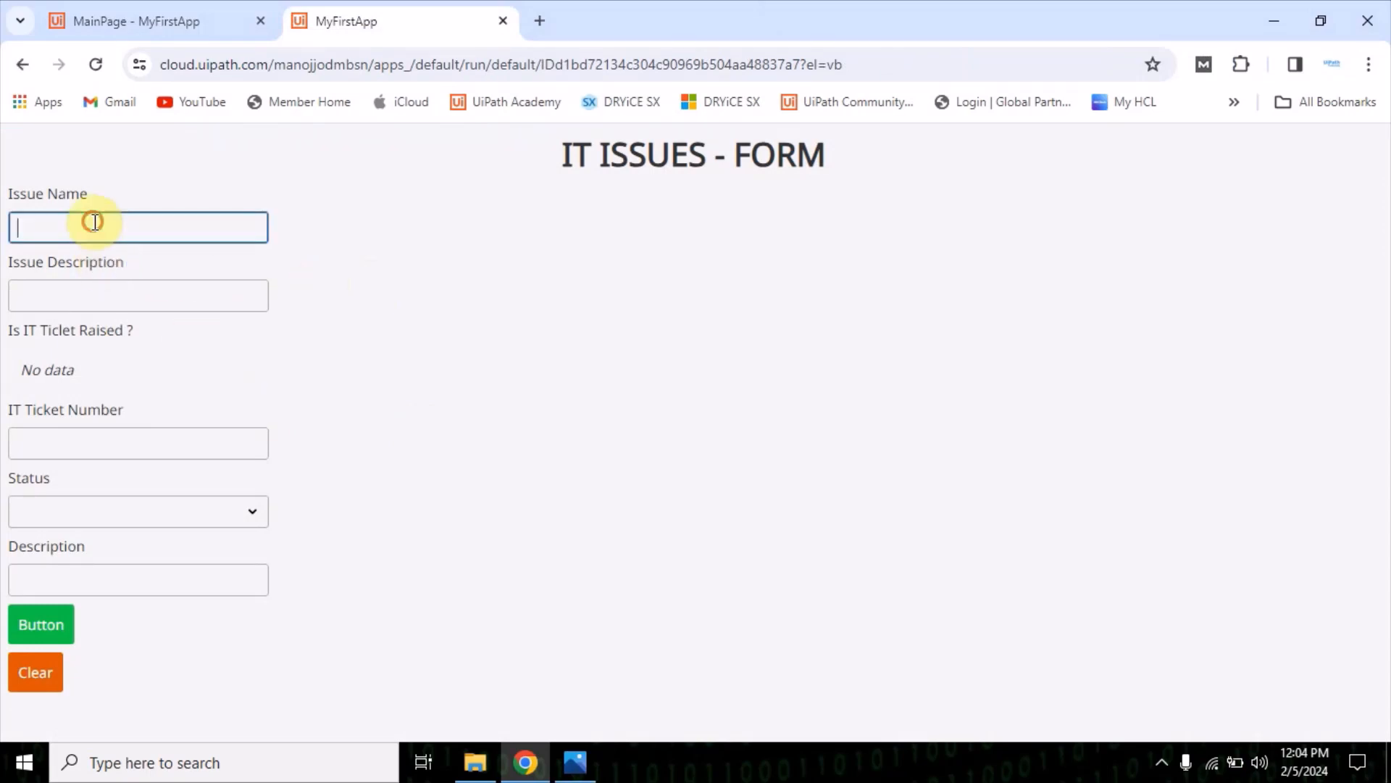
left_click(100, 301)
left_click(59, 354)
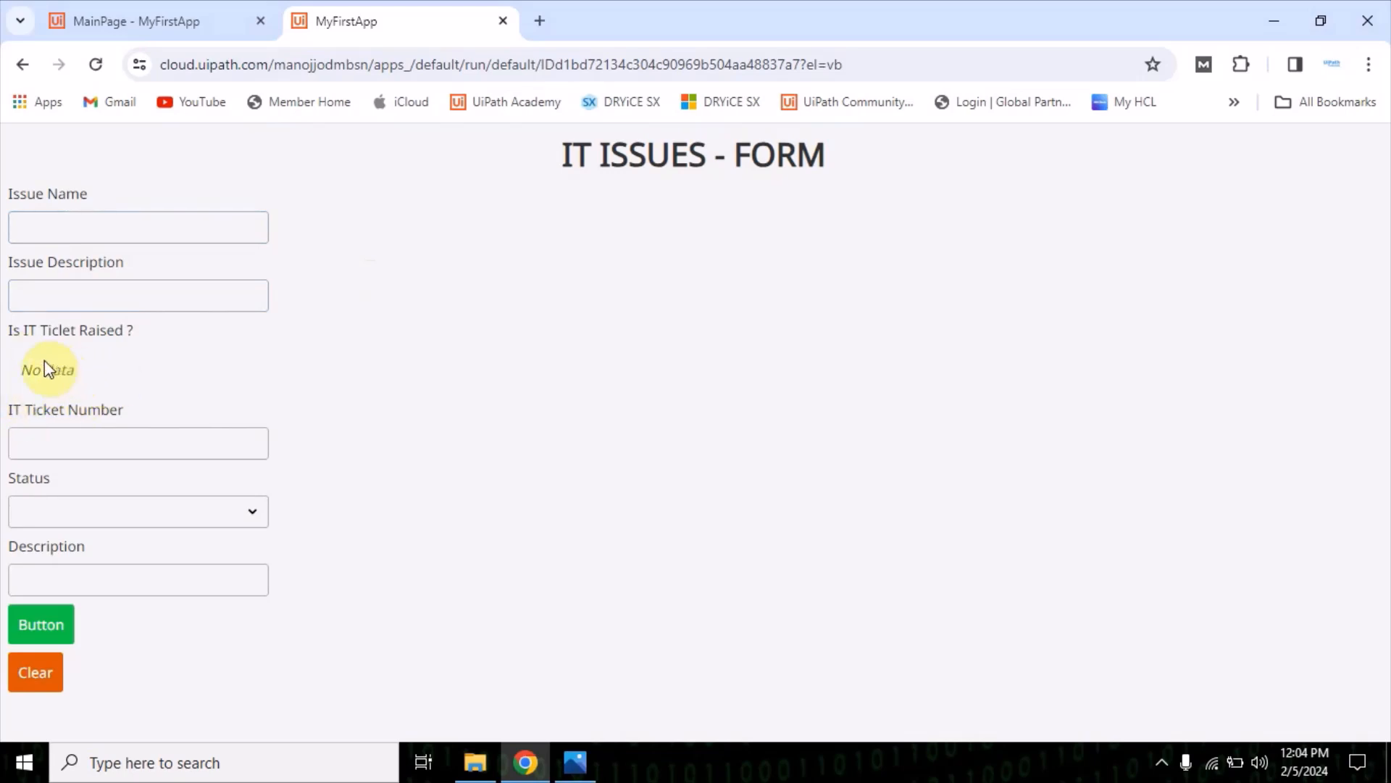
left_click(55, 443)
left_click(74, 511)
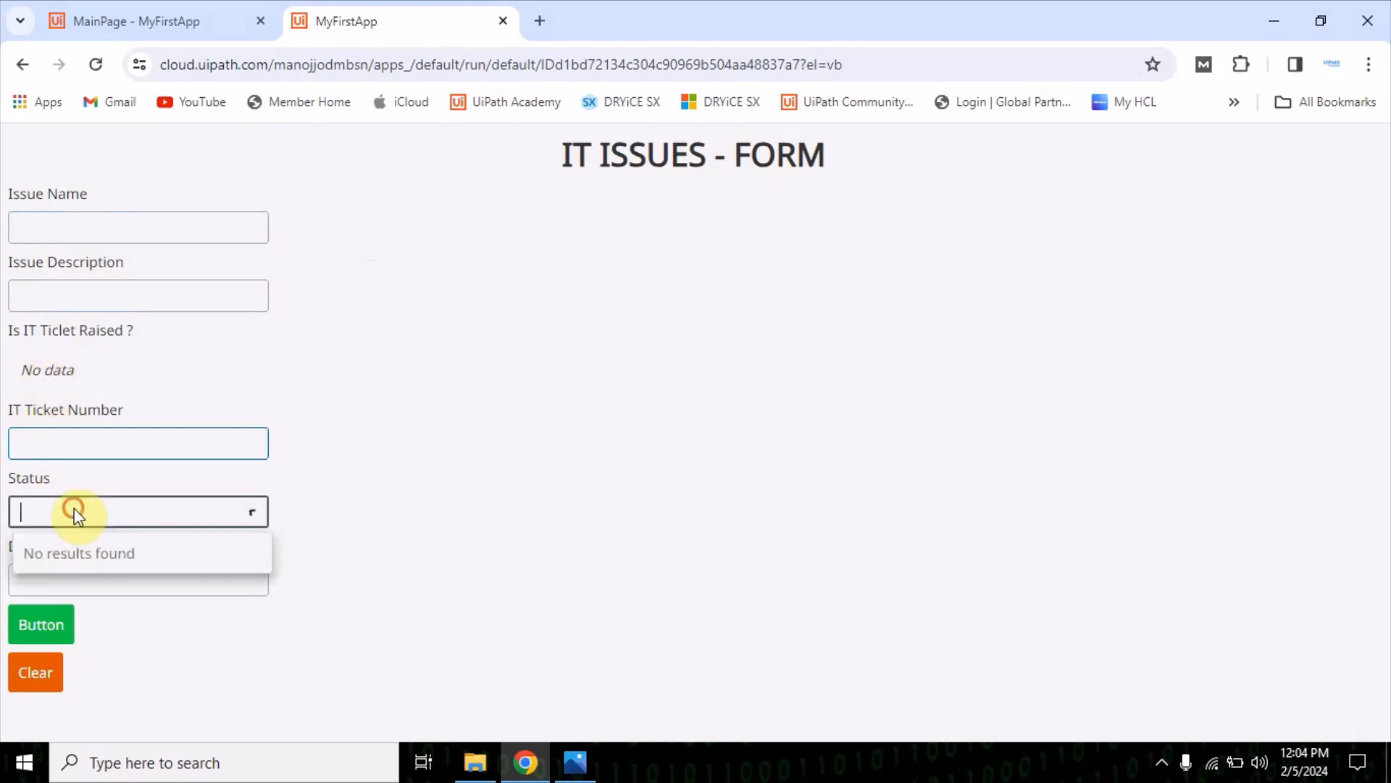
left_click(100, 516)
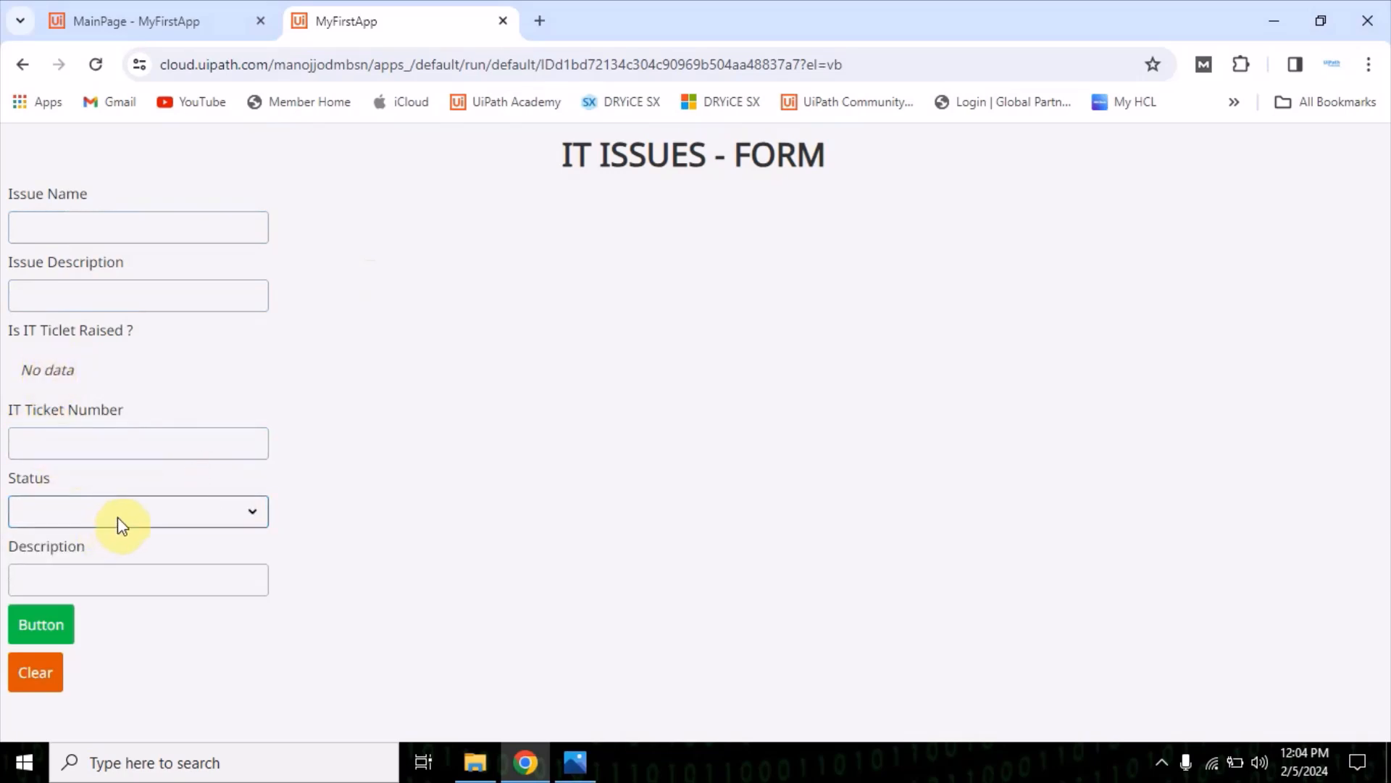
left_click(109, 570)
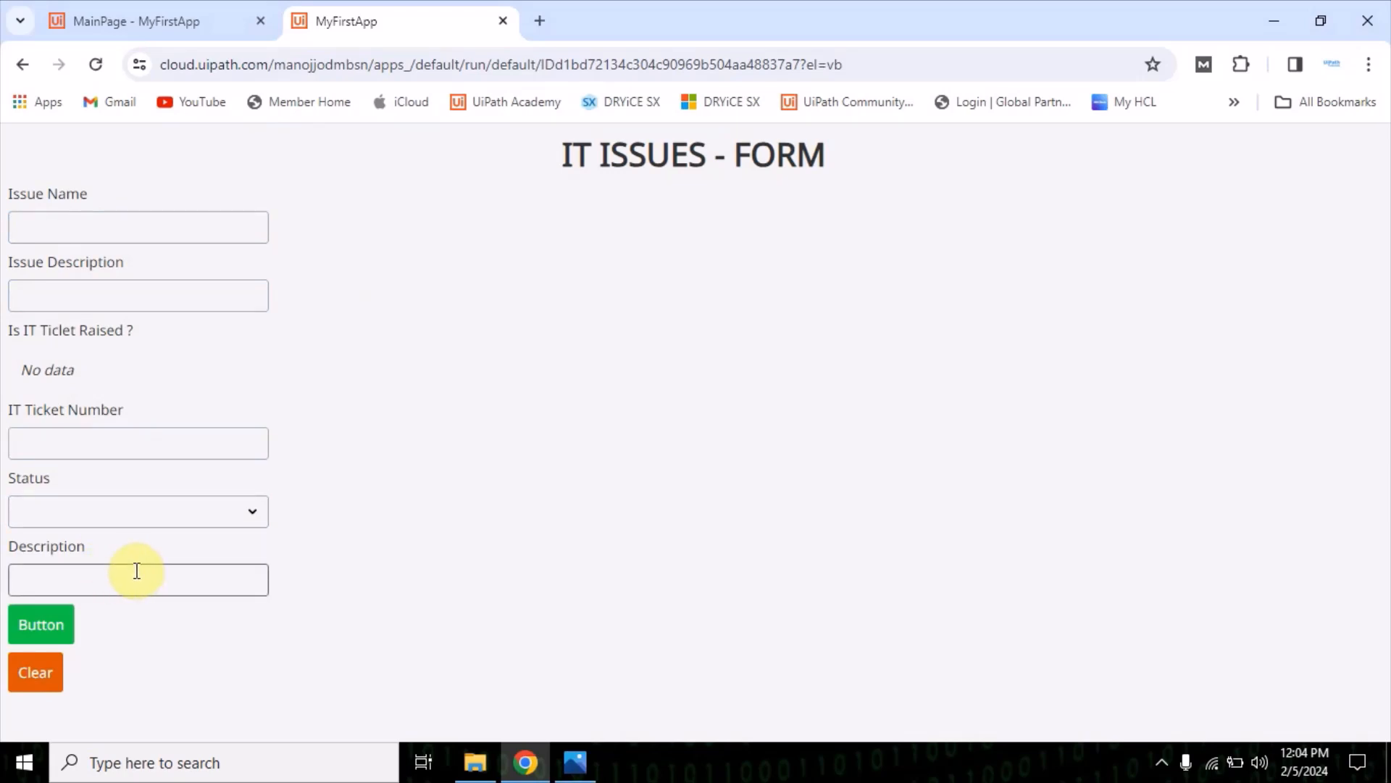
left_click(137, 570)
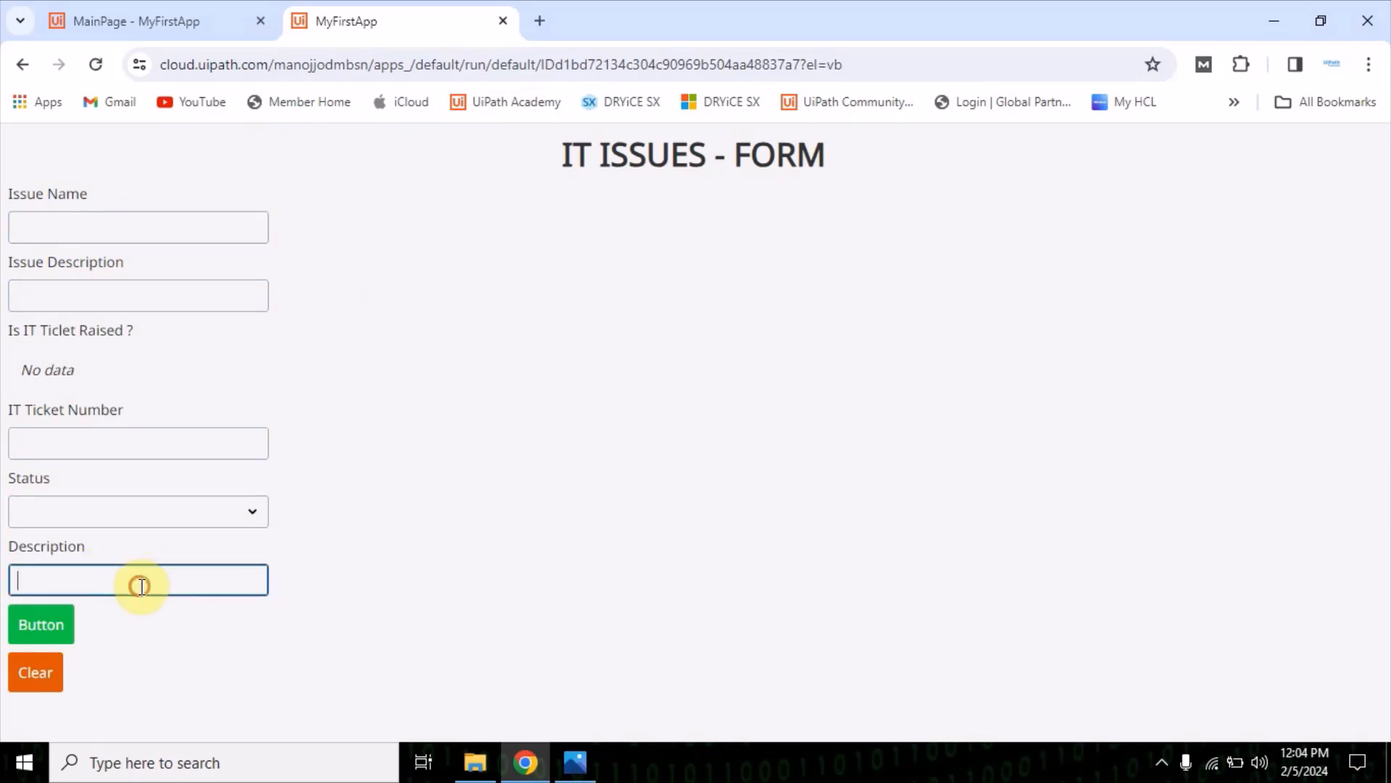
left_click(37, 624)
Back in the MainPage editor, change the green button's text to "Submit" and save the app's changes
left_click(193, 21)
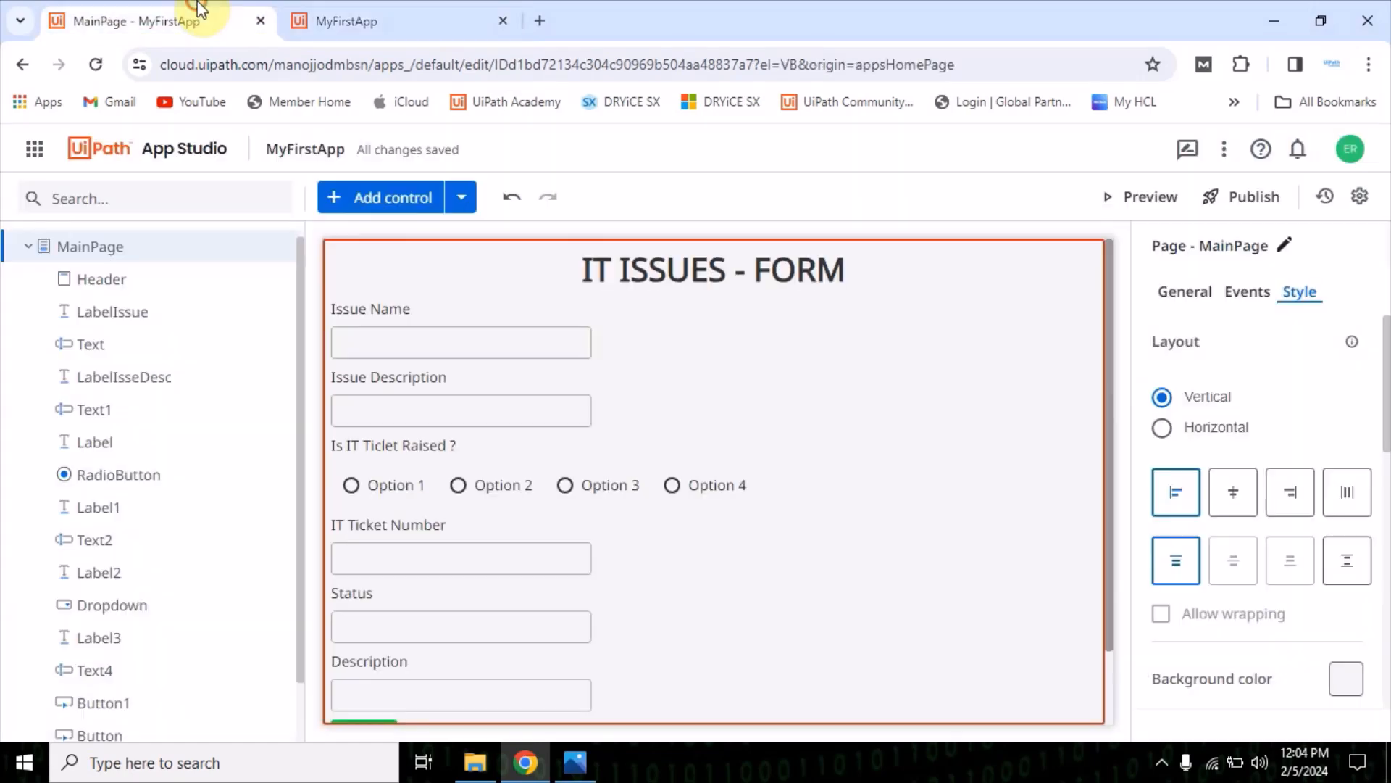
scroll(514, 629, "down", 2)
left_click(355, 656)
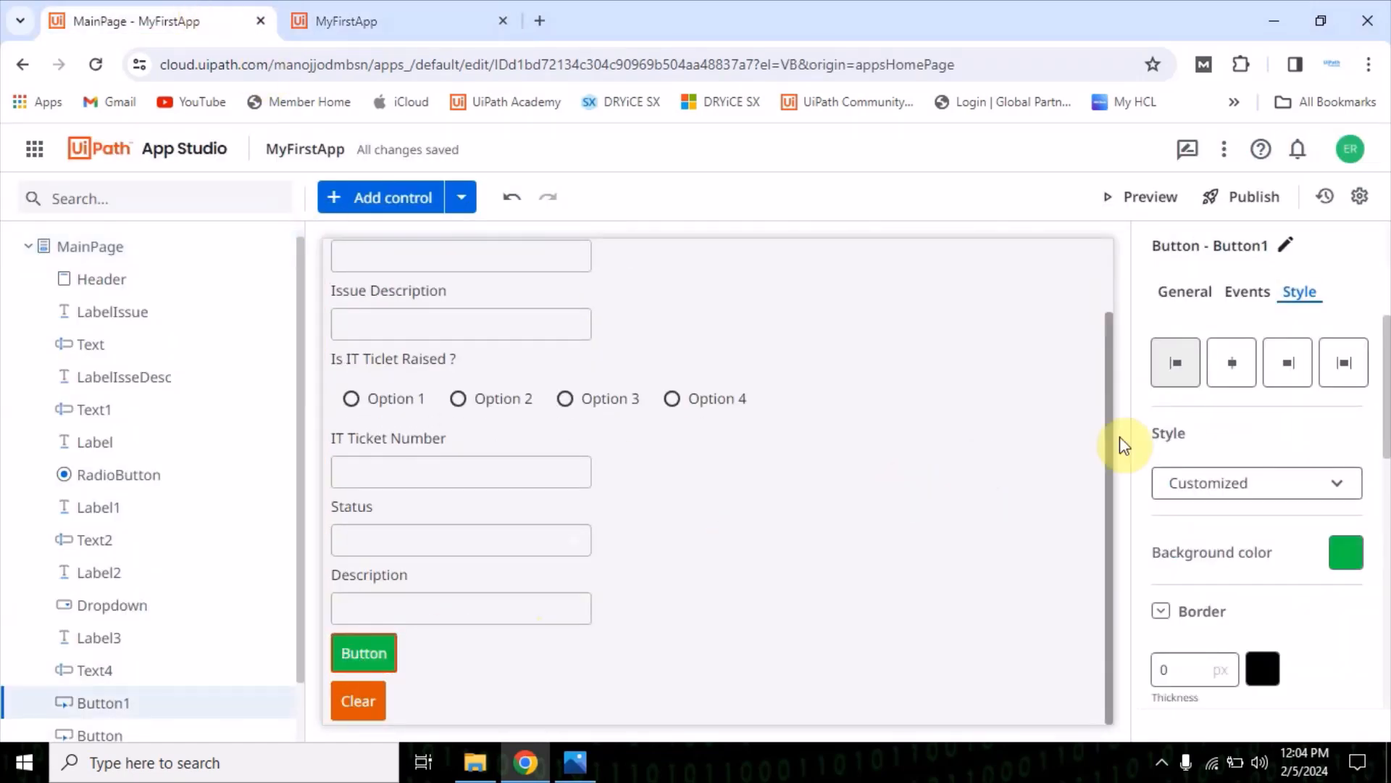
left_click(1172, 297)
scroll(1218, 466, "down", 1)
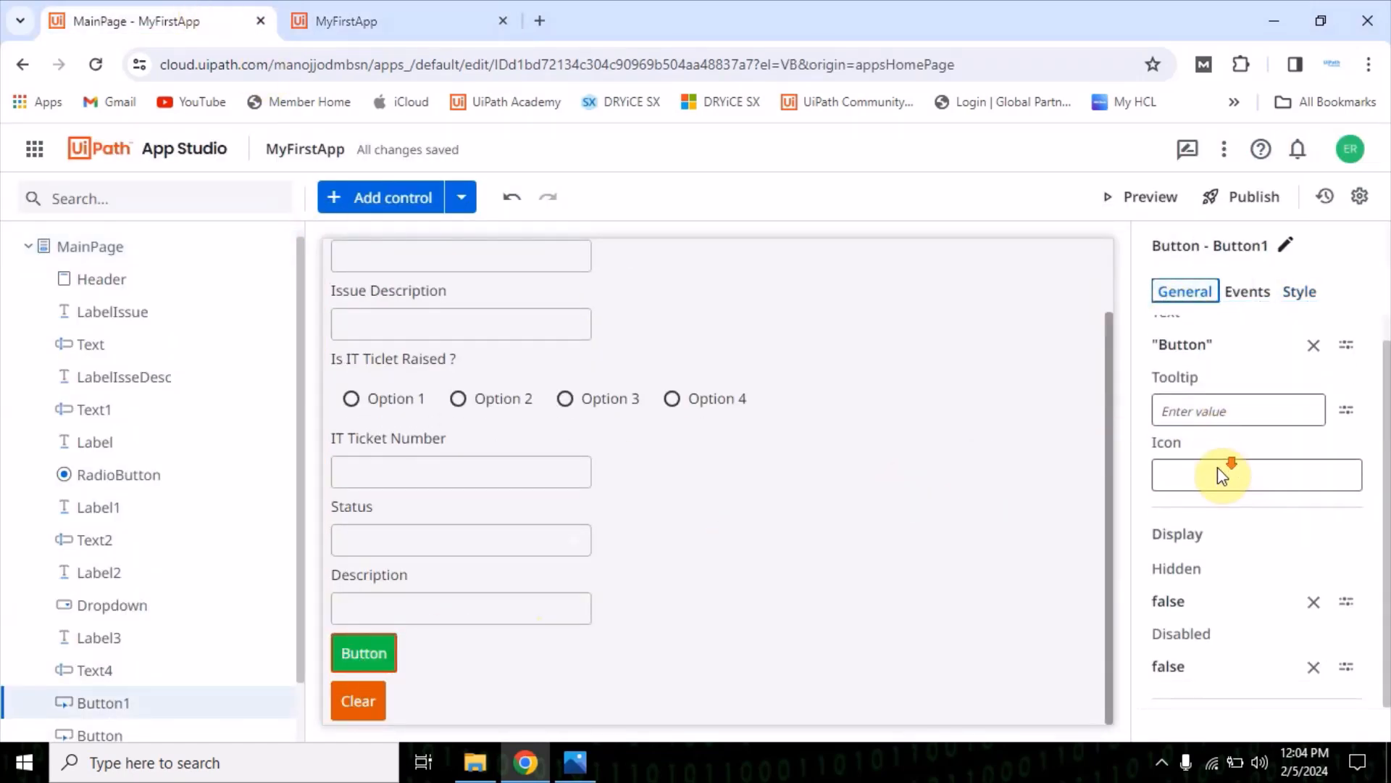
scroll(1220, 469, "up", 1)
left_click(1167, 376)
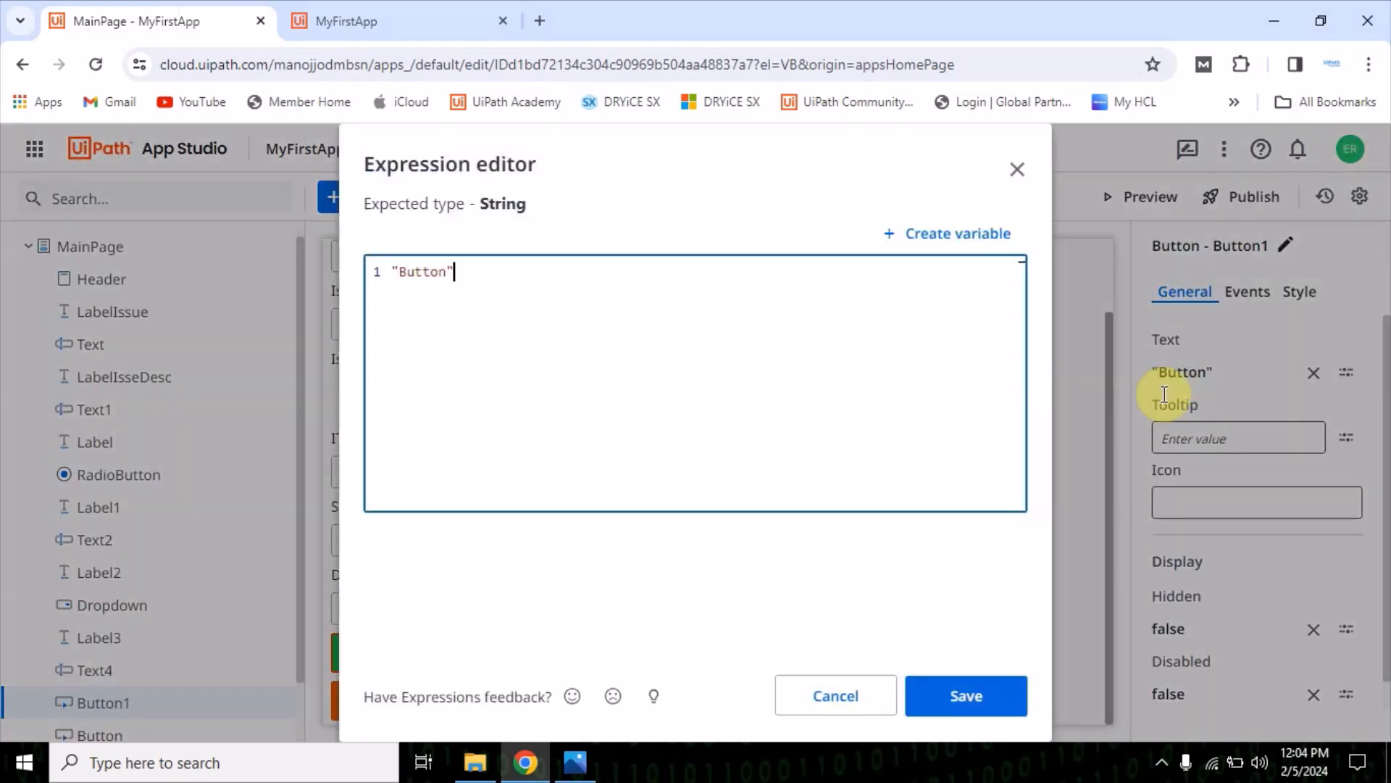
double_click(416, 269)
type("Submi")
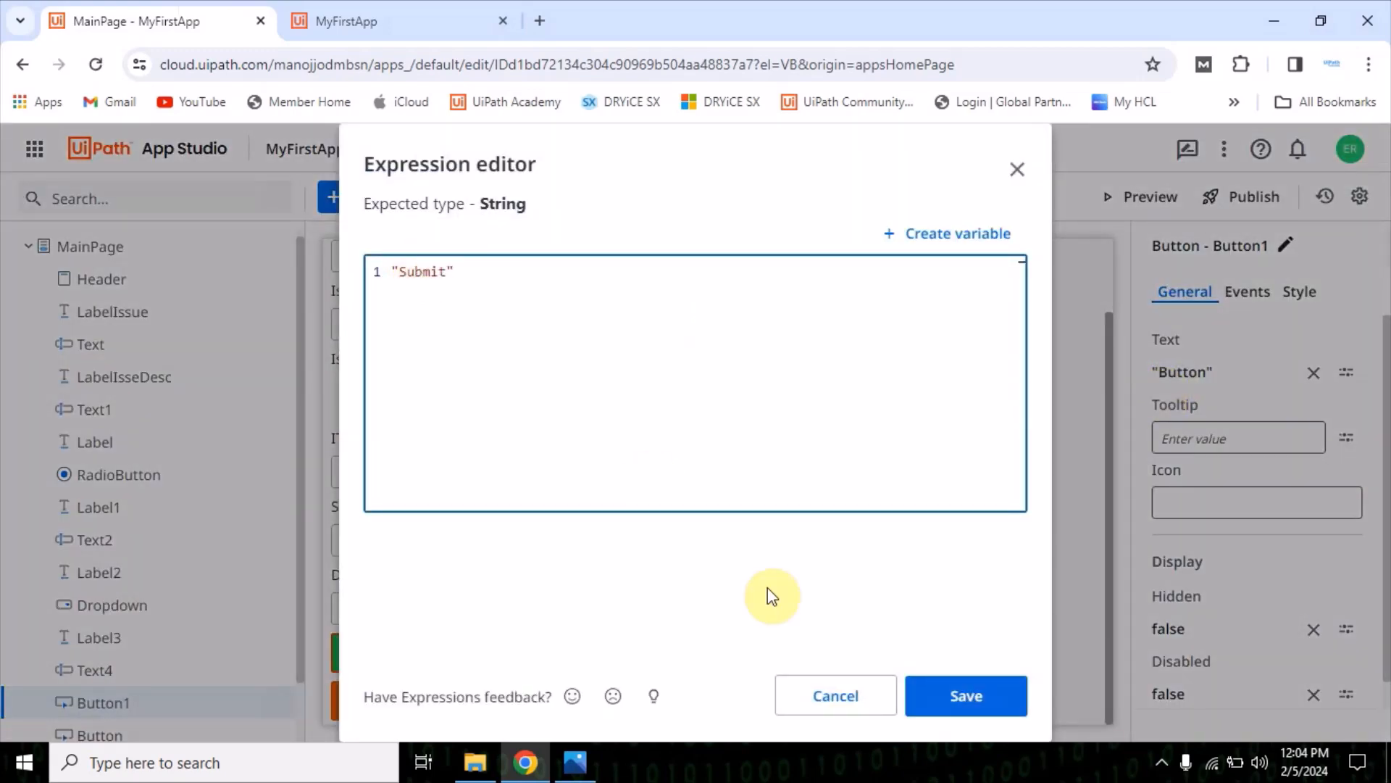
left_click(978, 695)
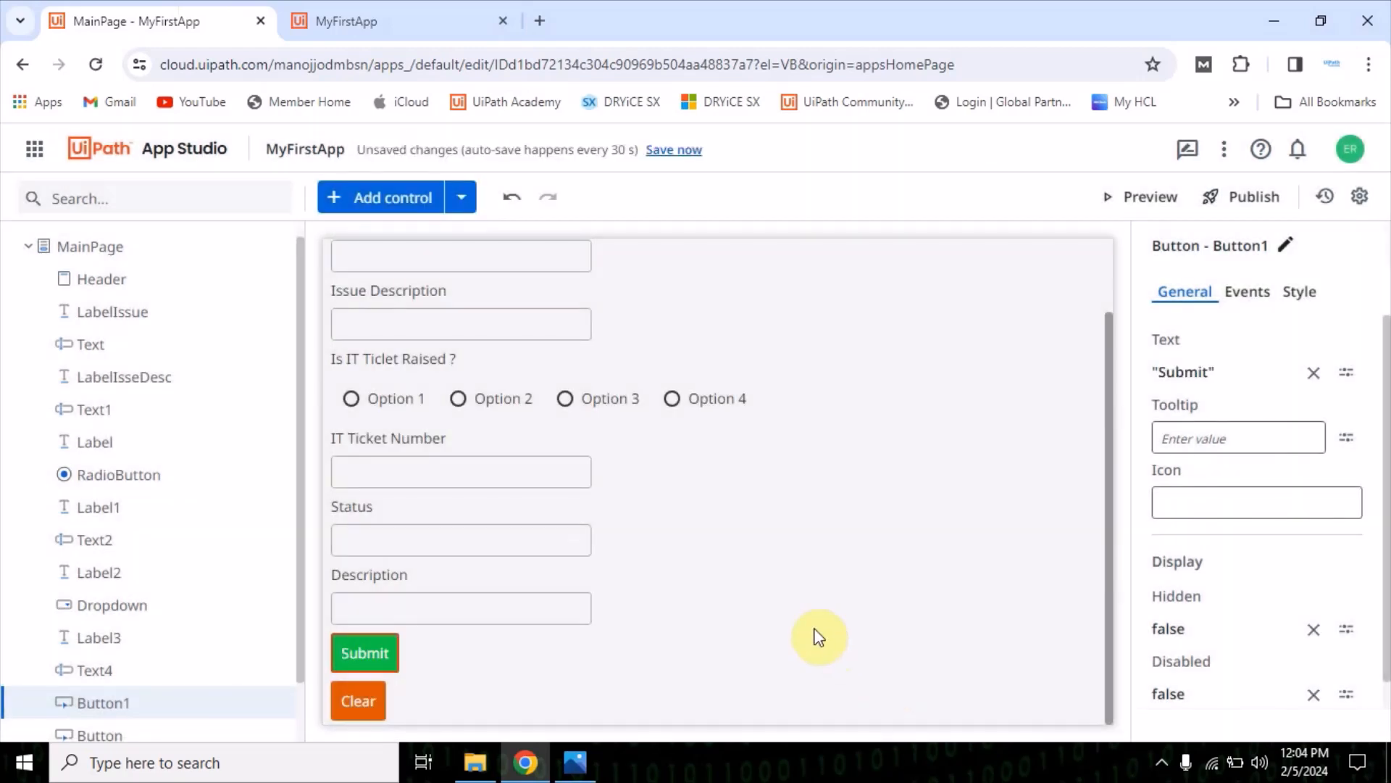
scroll(788, 618, "up", 2)
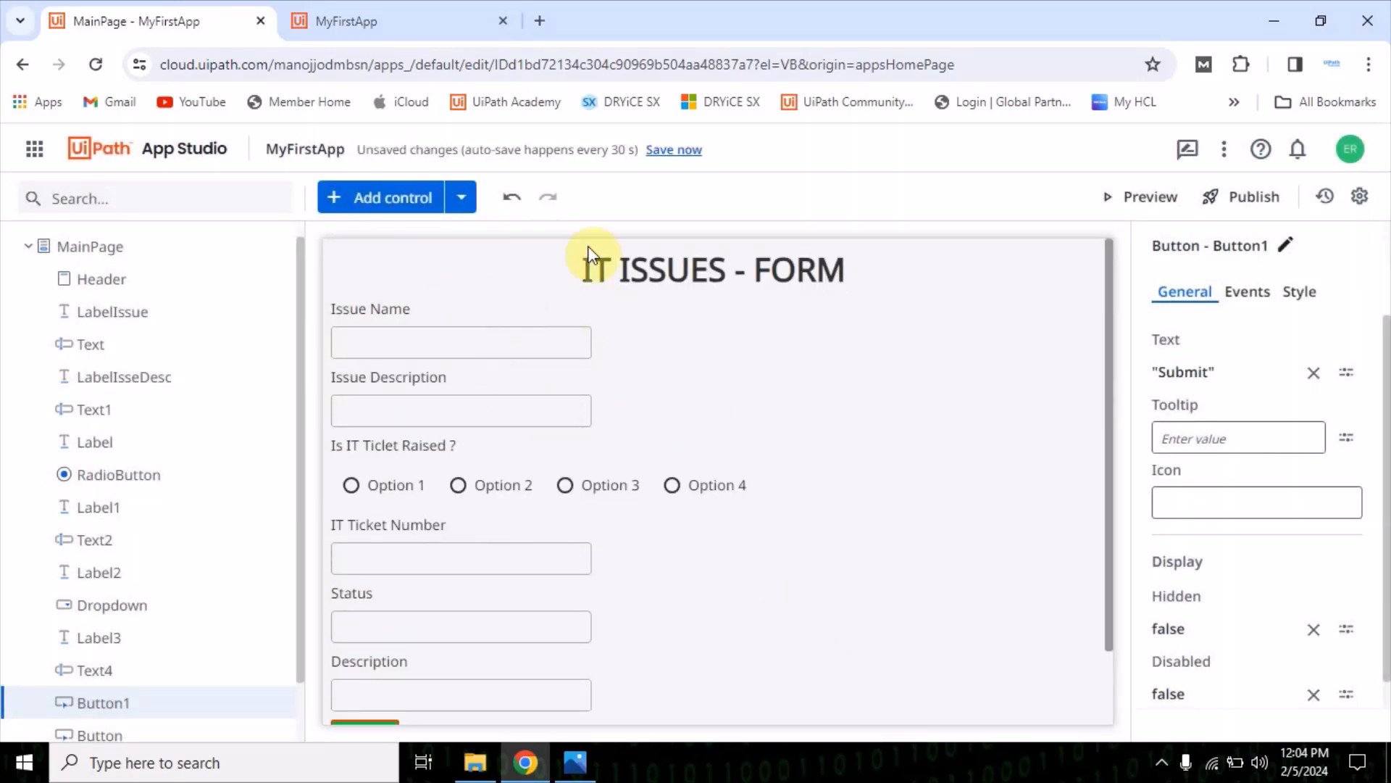
left_click(673, 152)
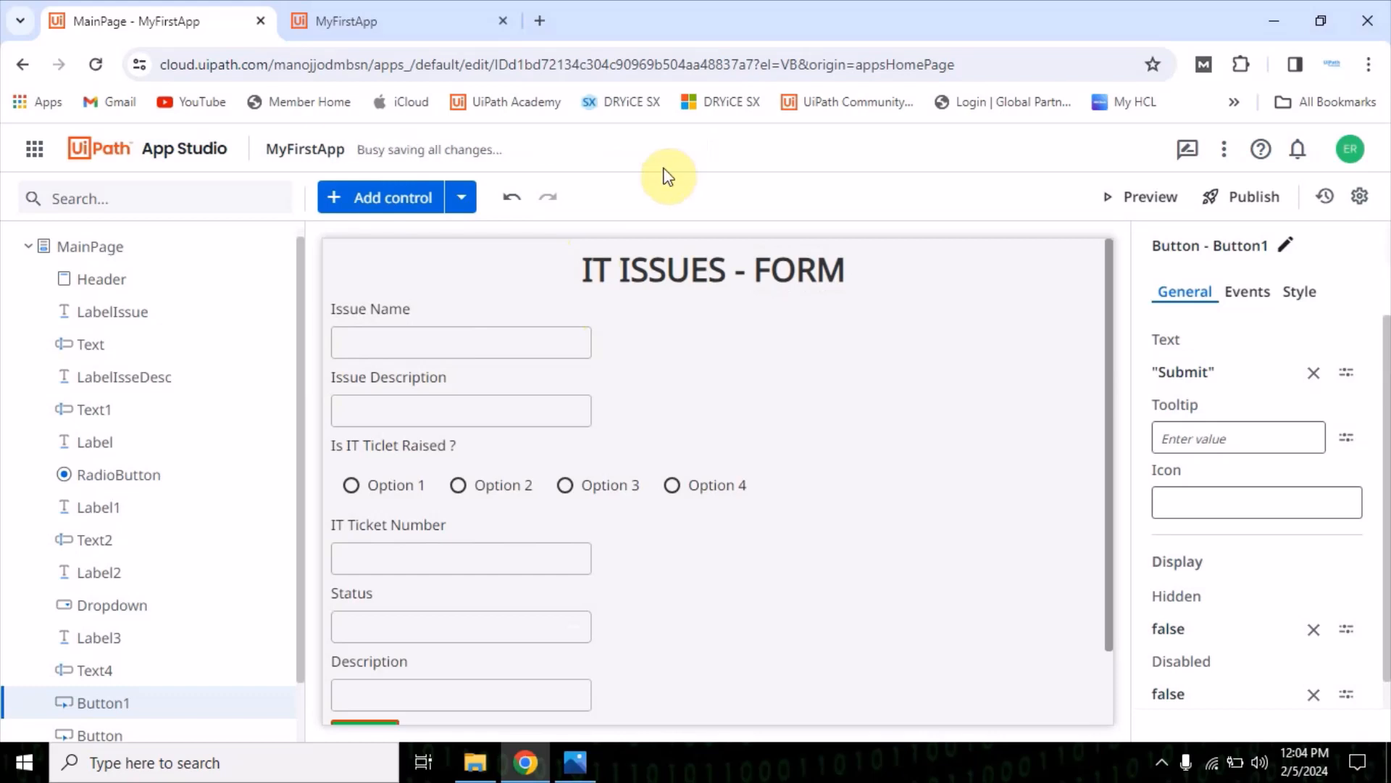
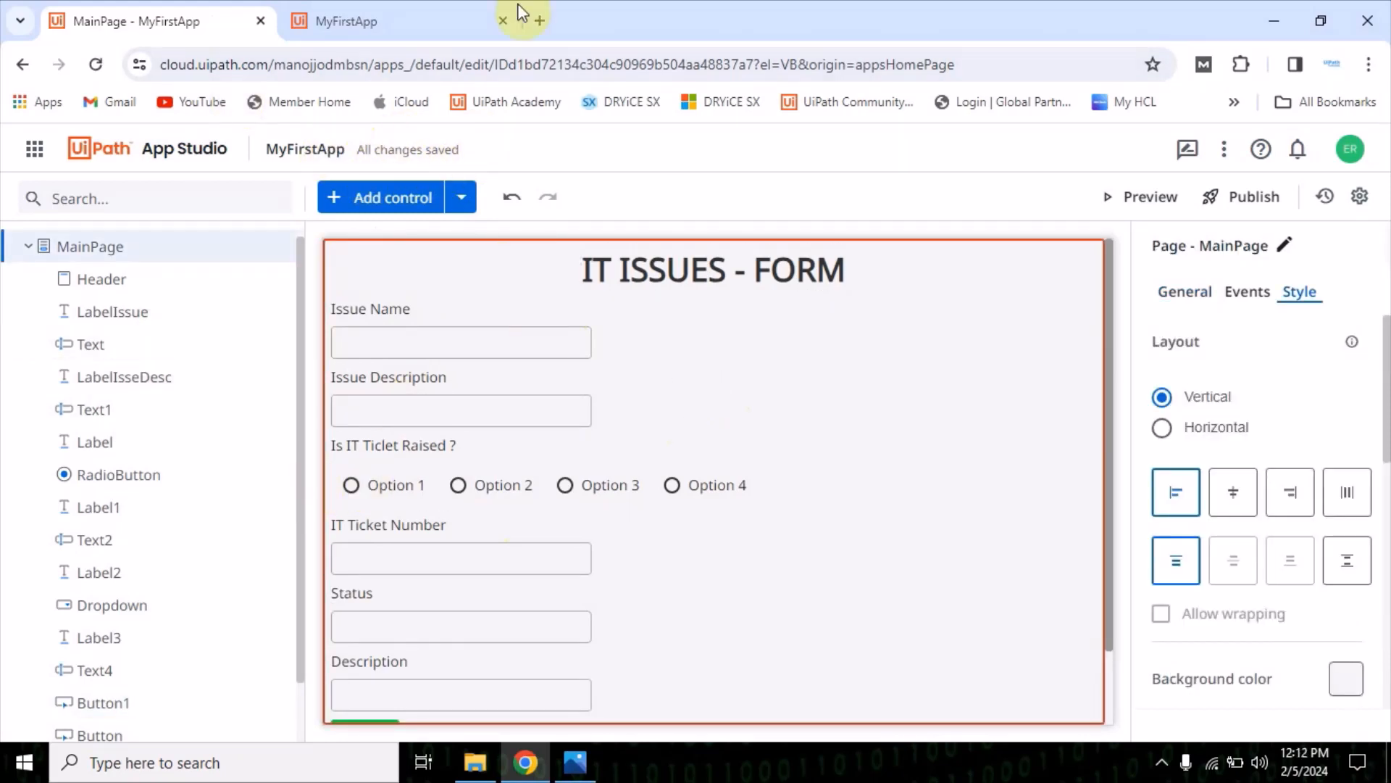
Check the running form, and in the MainPage editor try center, right and stretch horizontal alignments before returning to left
left_click(434, 22)
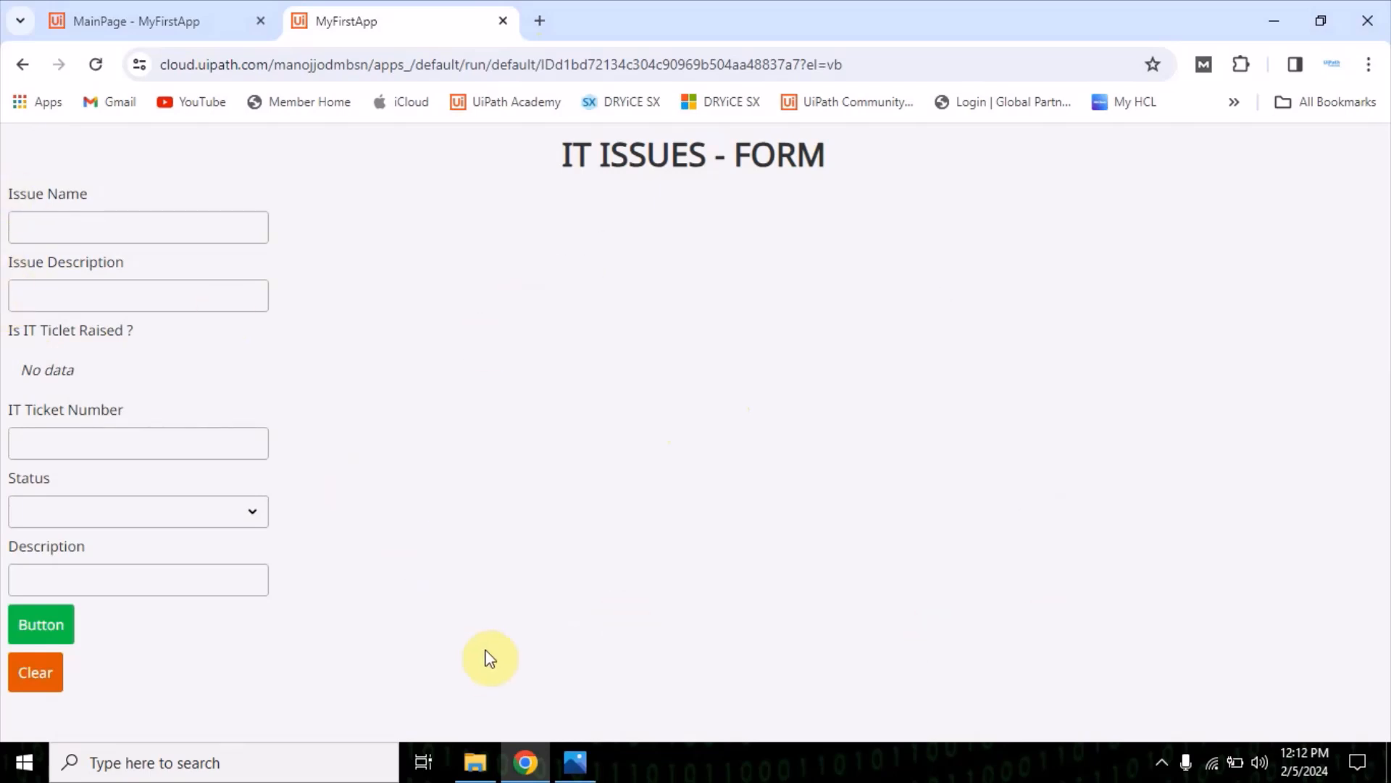
left_click(133, 22)
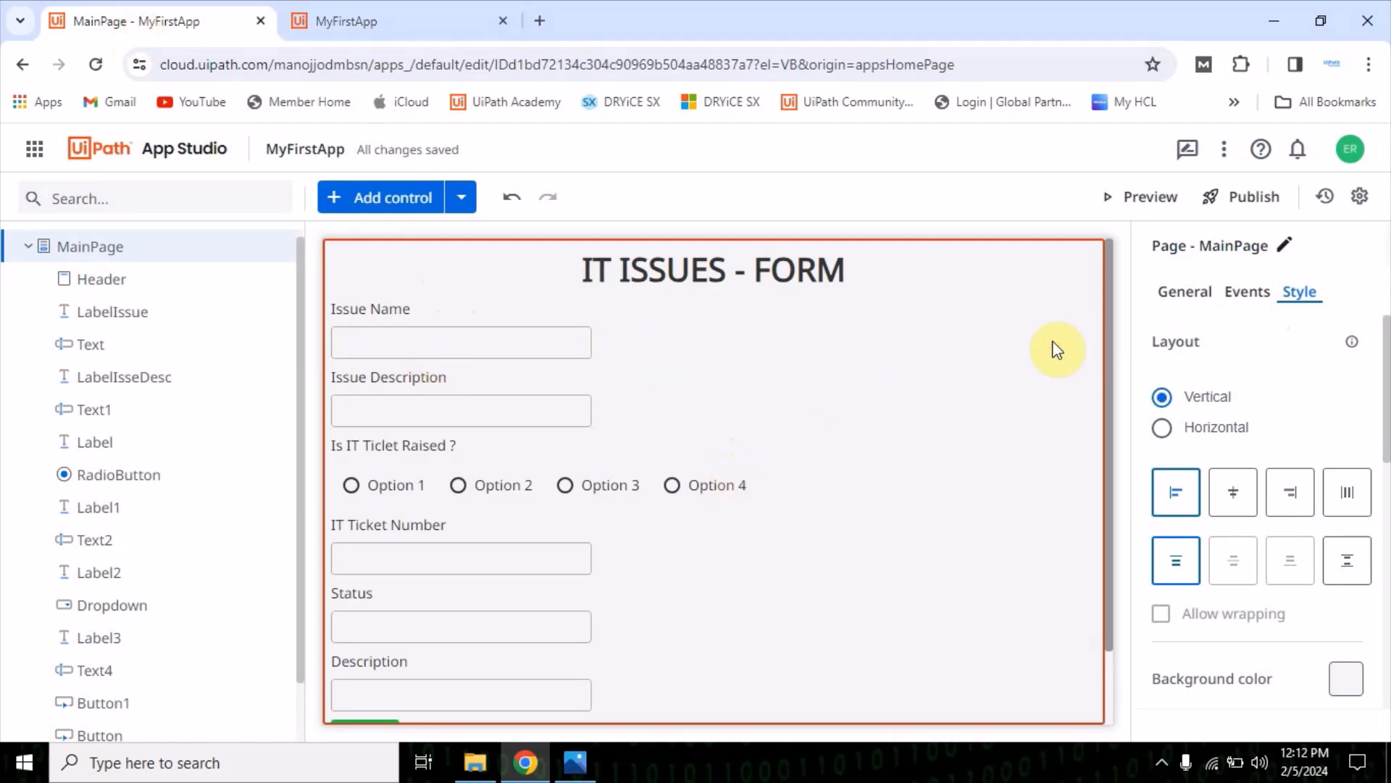
left_click(1236, 499)
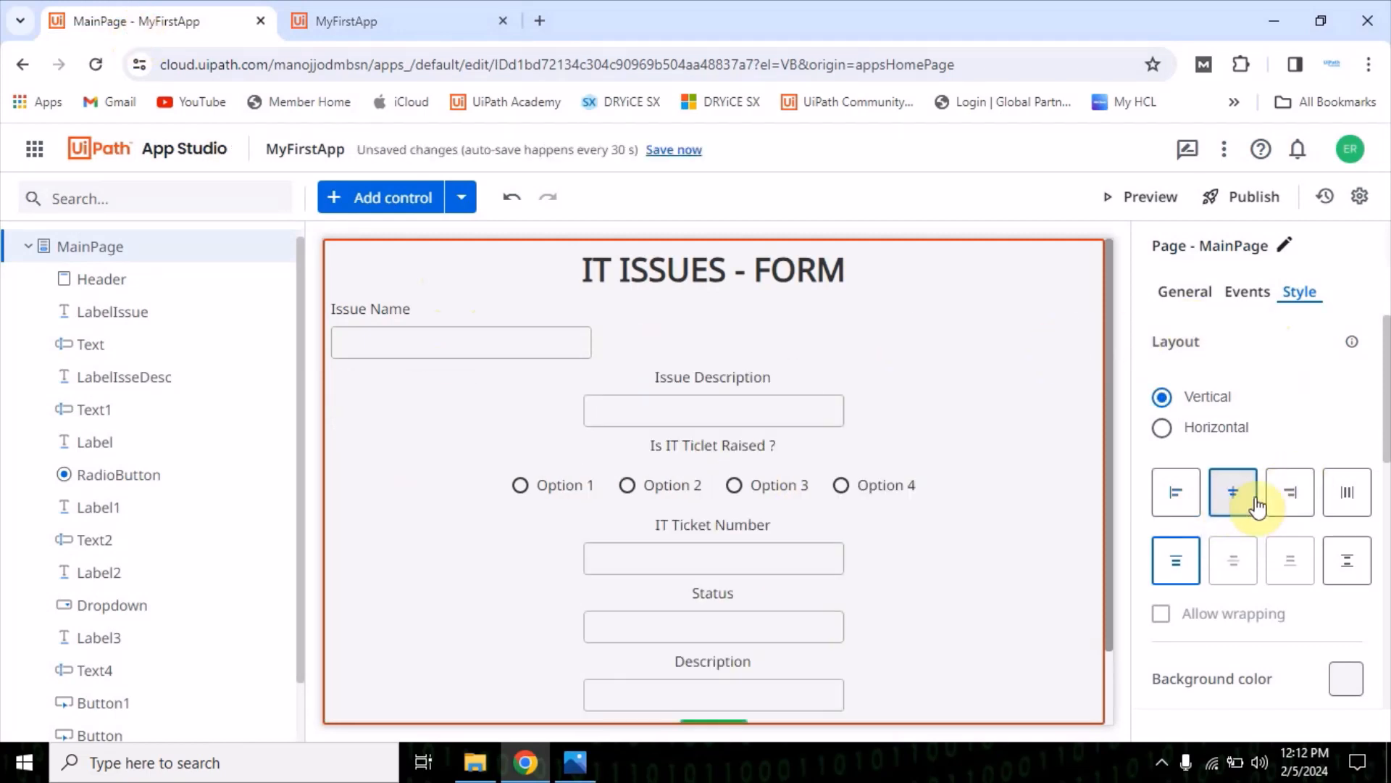
left_click(1291, 497)
left_click(1341, 499)
left_click(1276, 501)
left_click(1234, 499)
left_click(1189, 500)
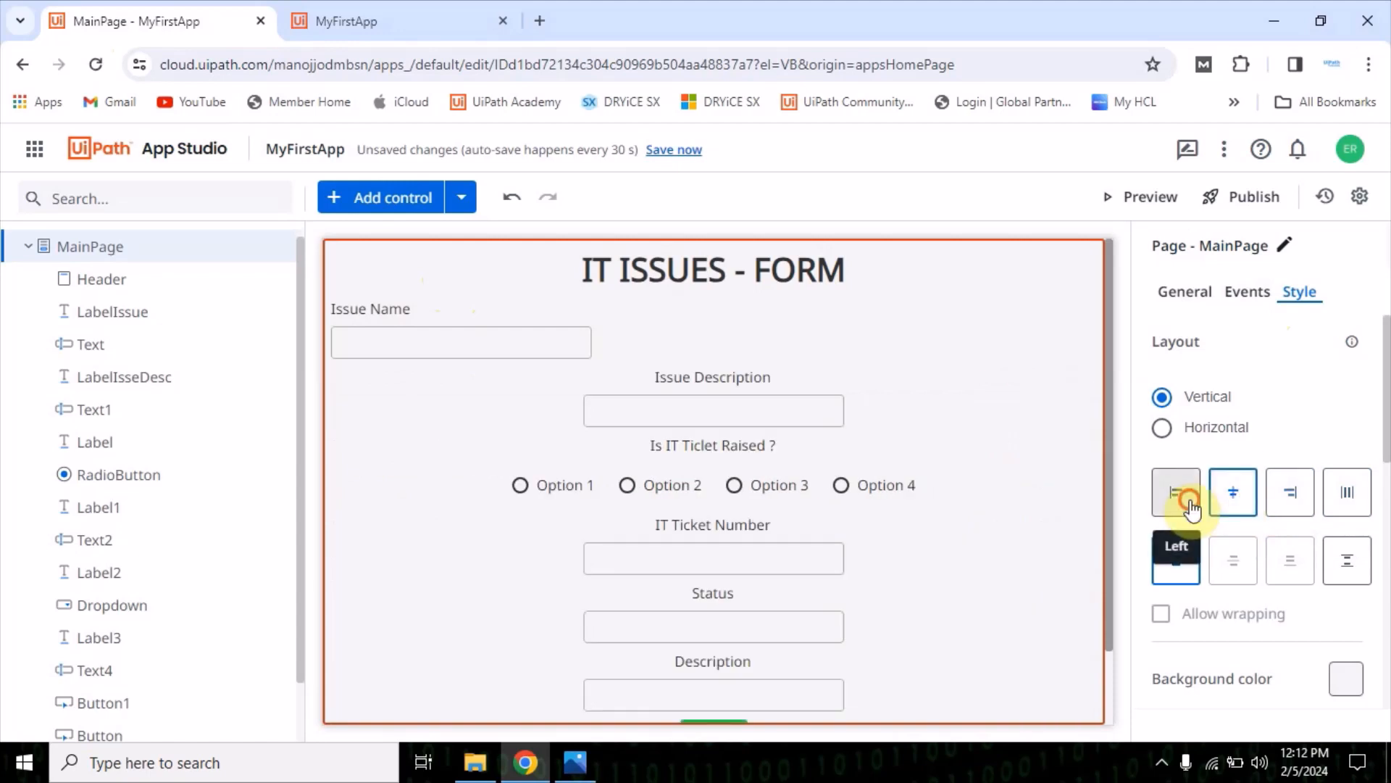
Switch MainPage's vertical alignment to the fourth option, try other horizontal alignments and keep the contents aligned left
left_click(1339, 560)
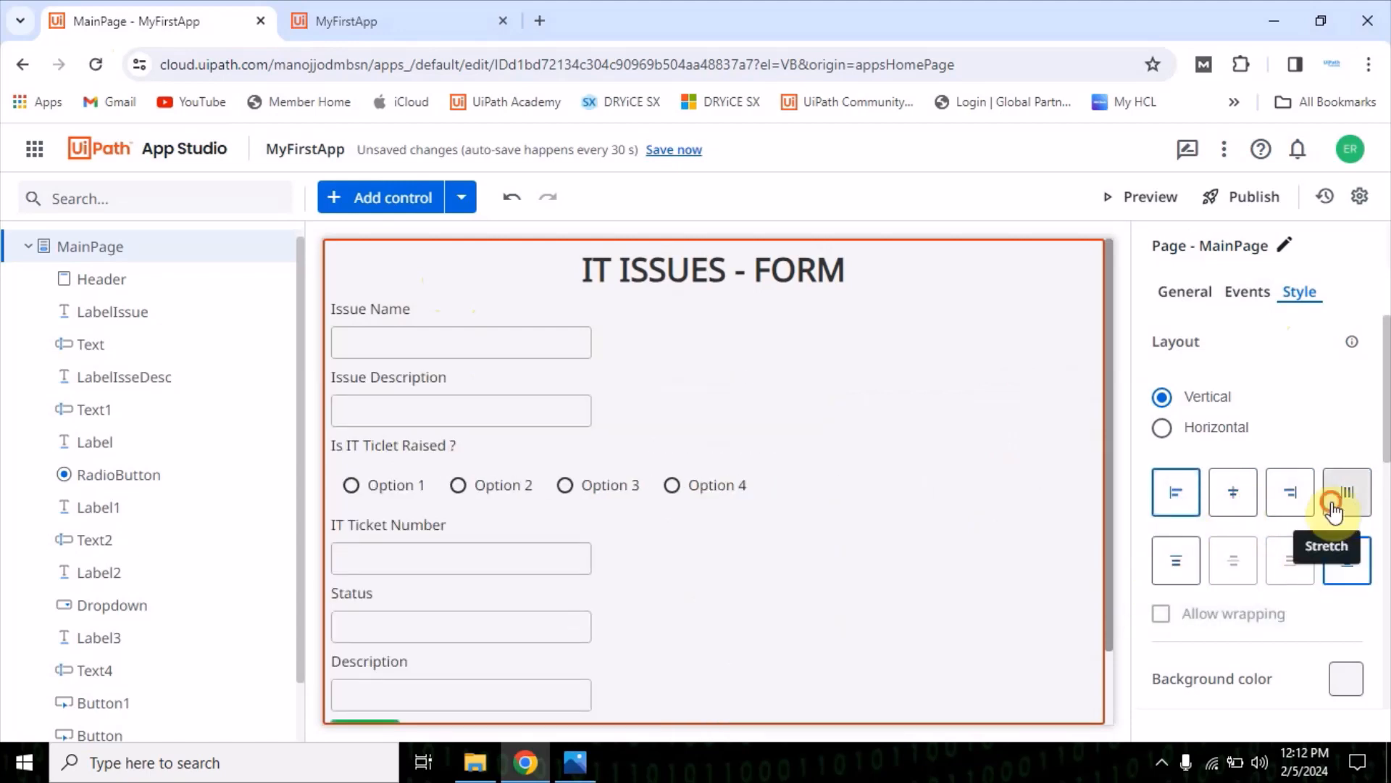
left_click(1289, 496)
left_click(1230, 493)
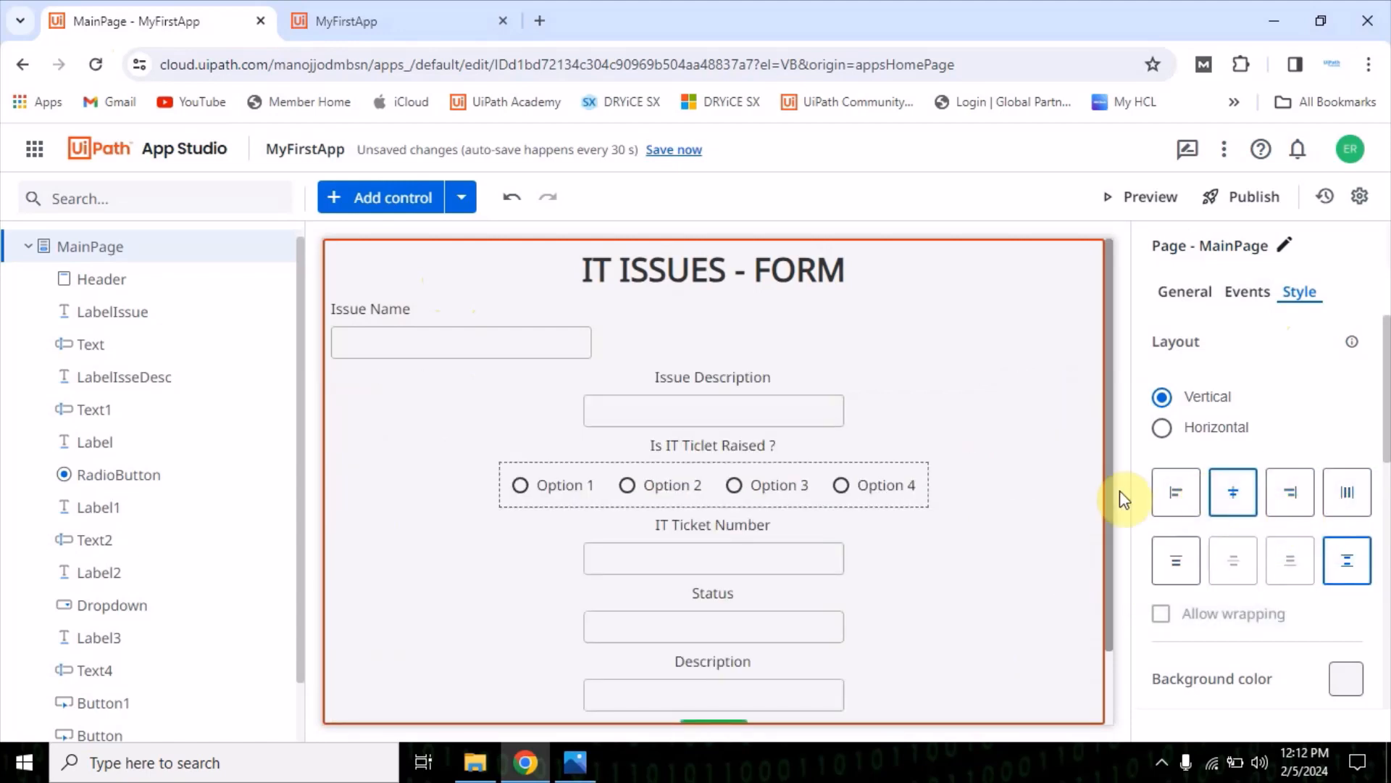
left_click(1179, 496)
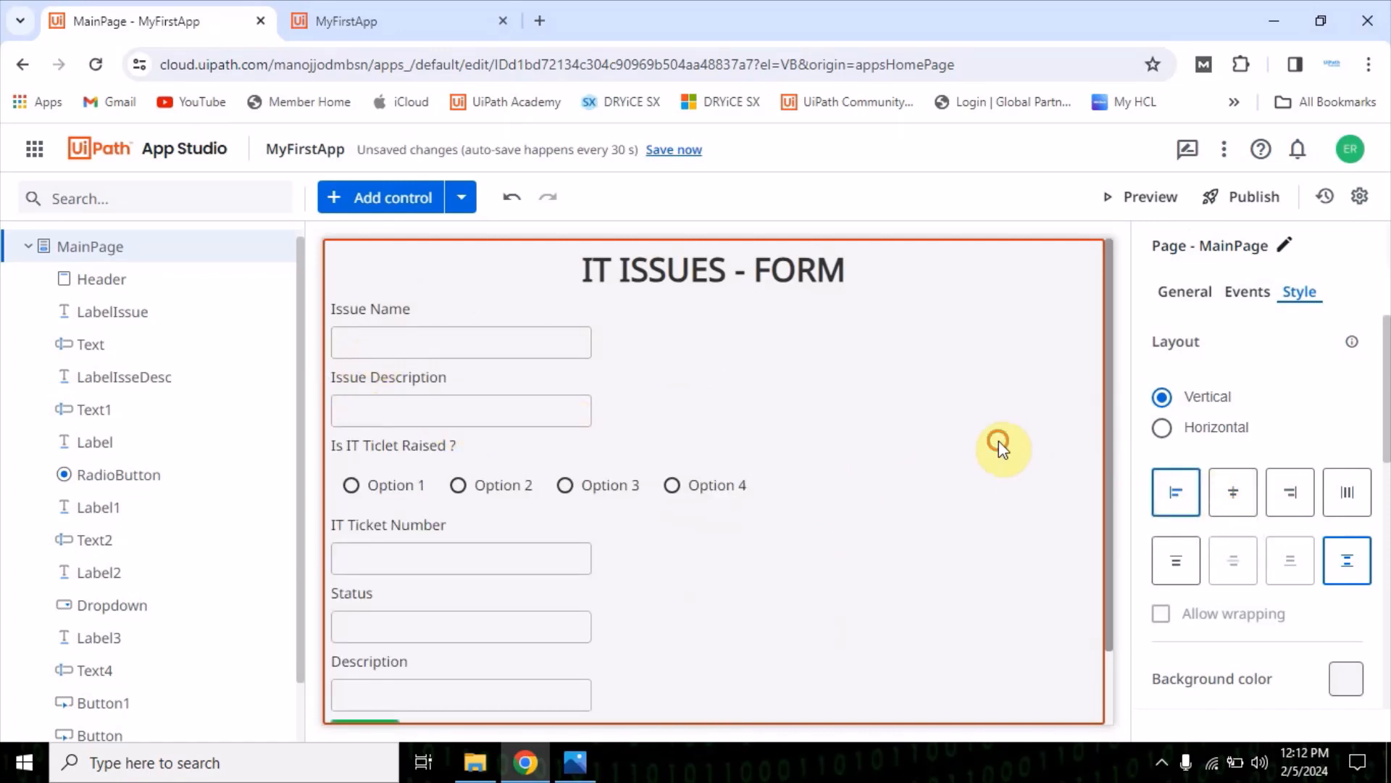
Try center alignment on the Issue Name label and its textbox, and set both back to left
left_click(380, 312)
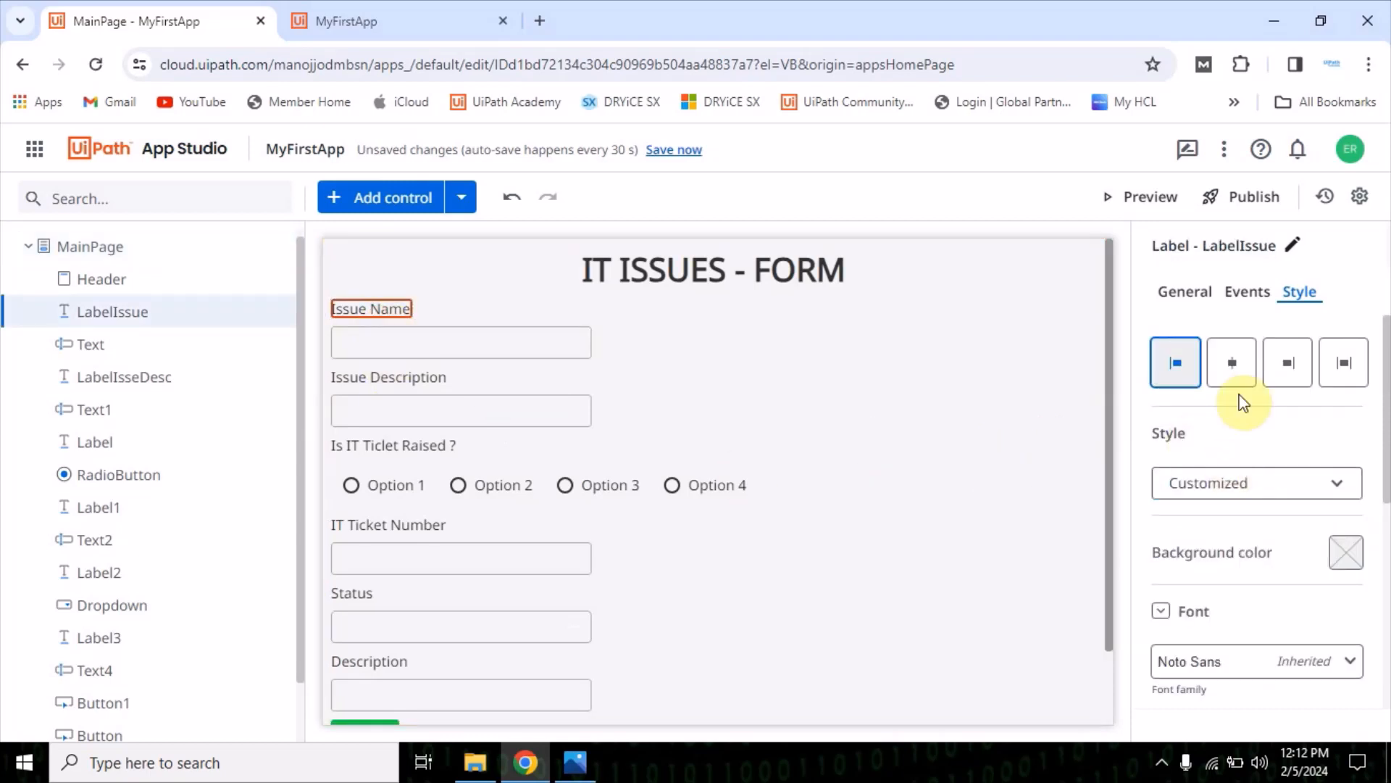
left_click(1232, 364)
left_click(479, 349)
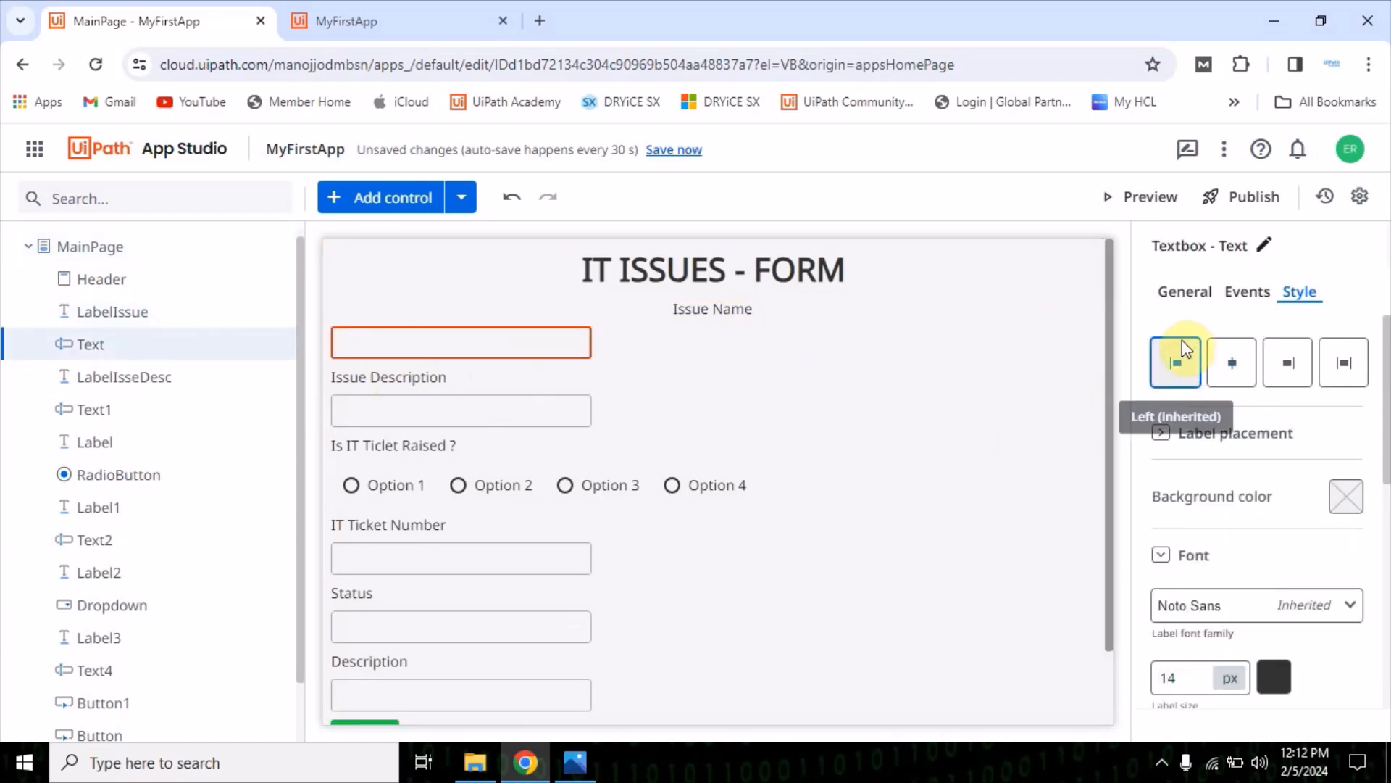
left_click(1231, 365)
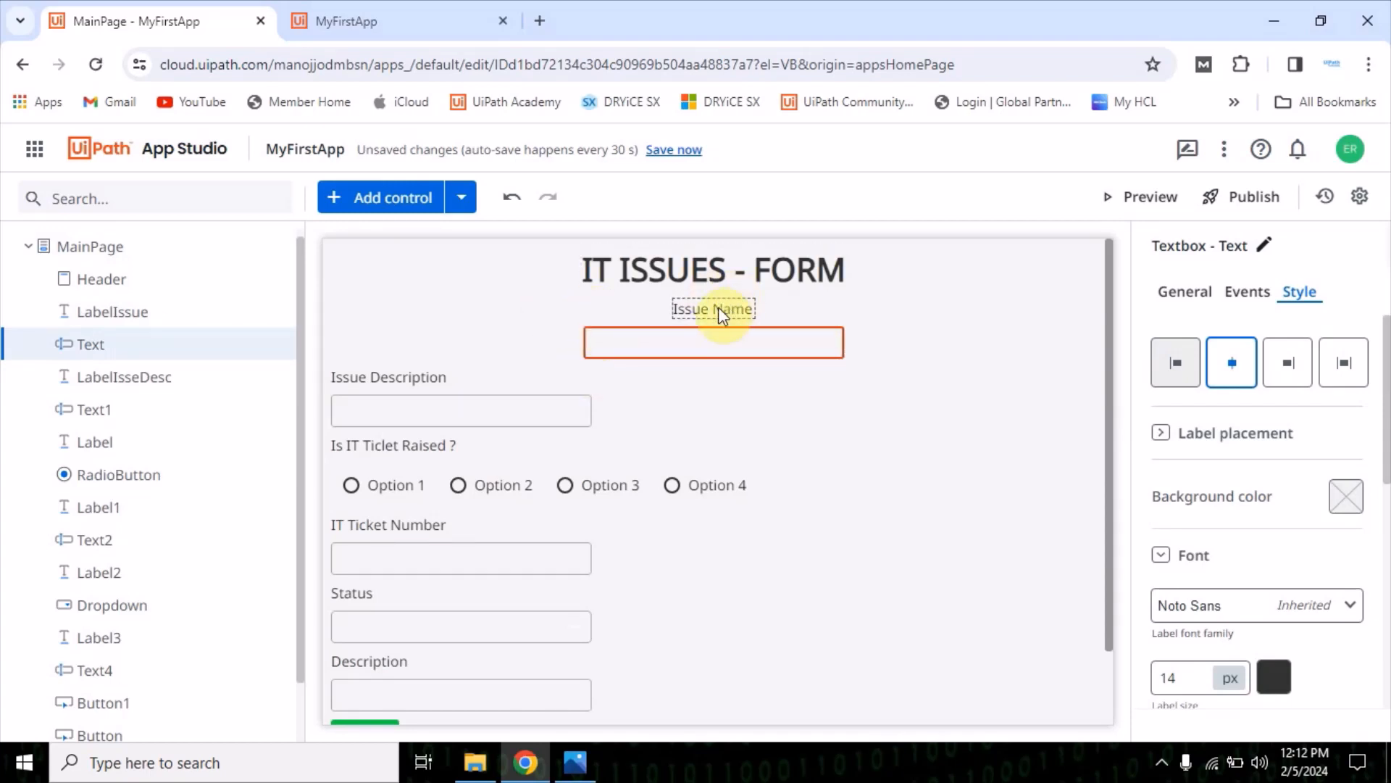
left_click(656, 345)
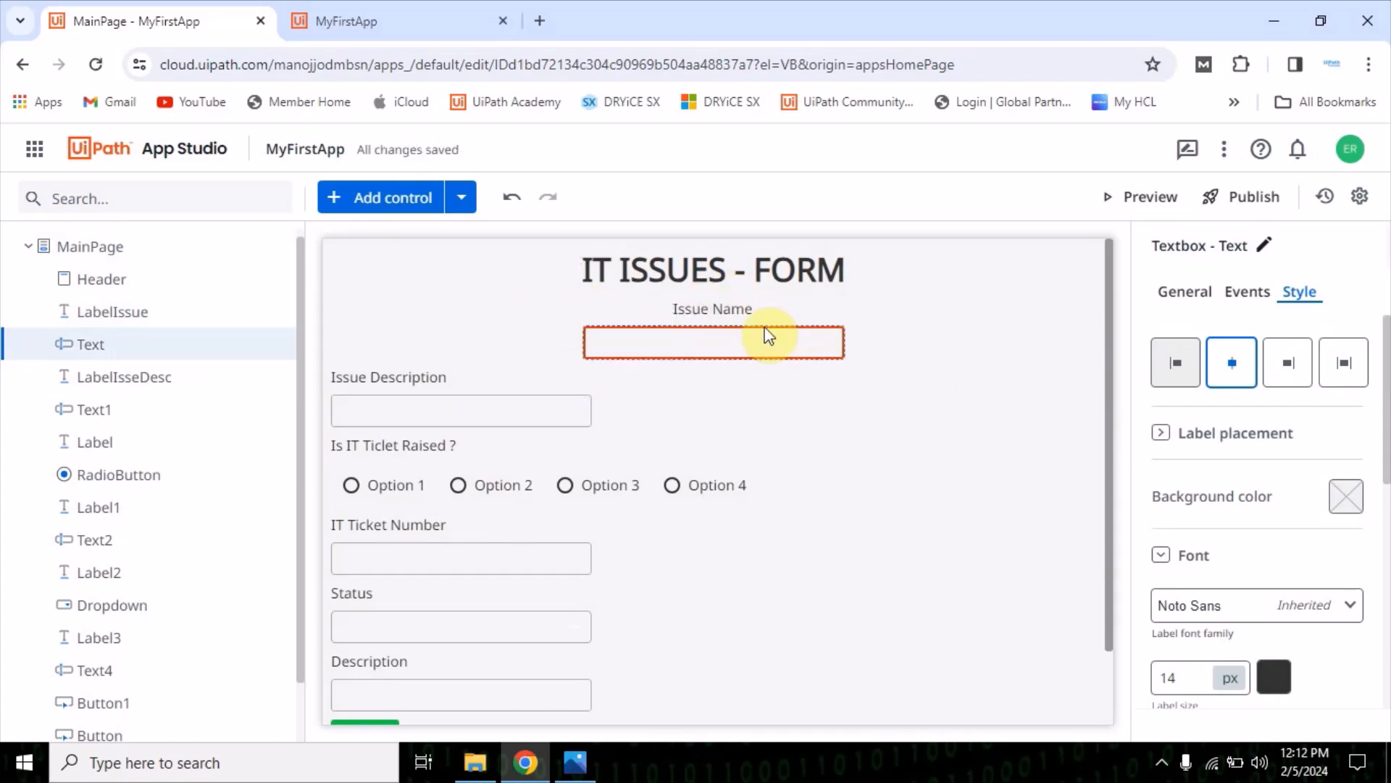
left_click(1166, 364)
left_click(716, 307)
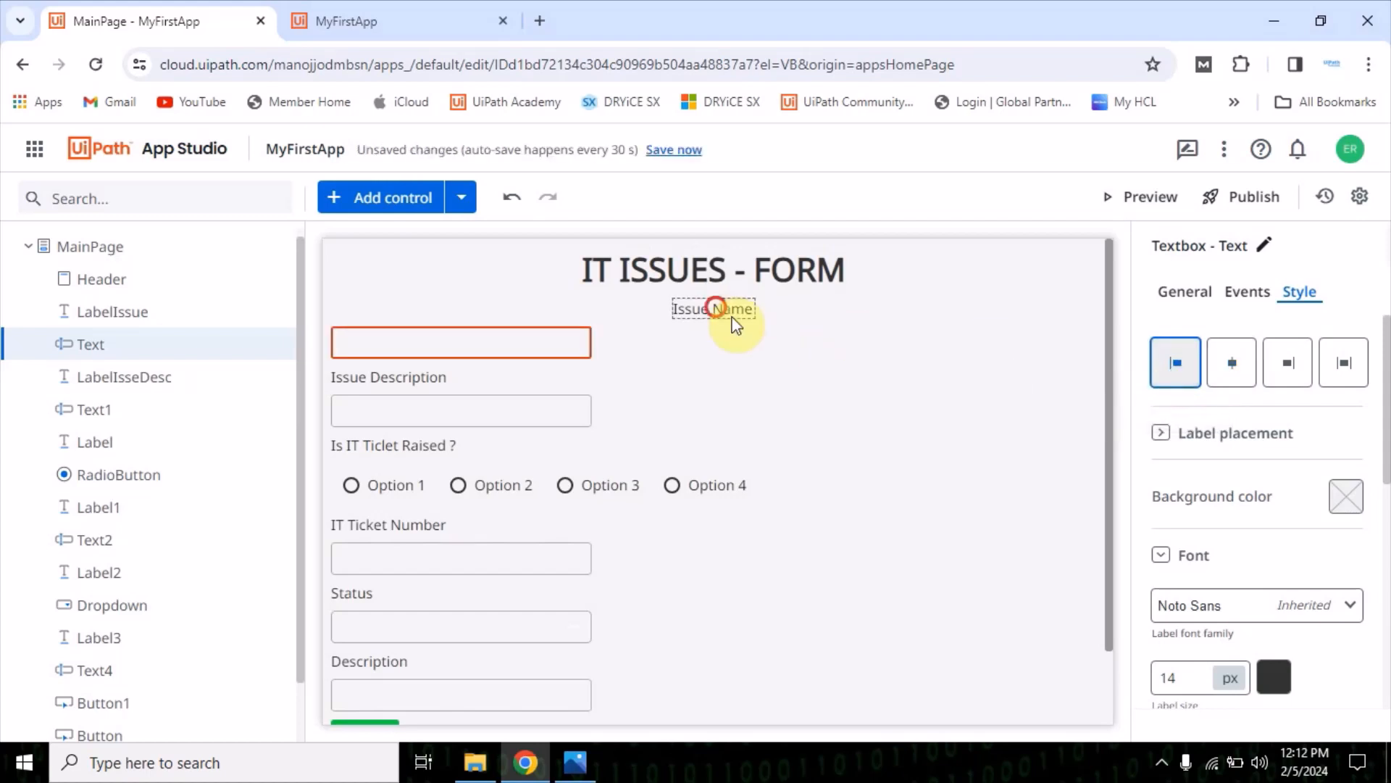
left_click(1177, 365)
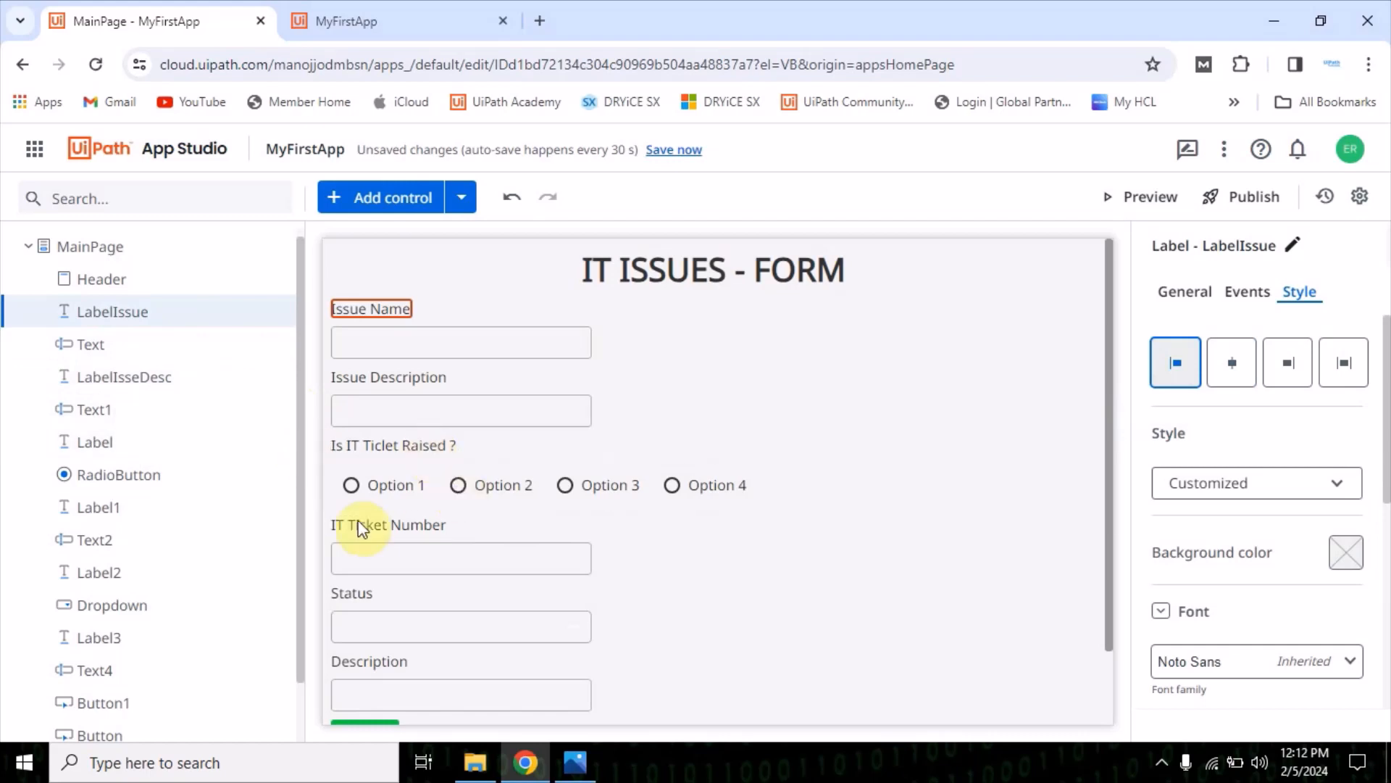
Add a Container control to MainPage between the form header and the Issue Name label
scroll(197, 576, "down", 1)
scroll(197, 579, "up", 1)
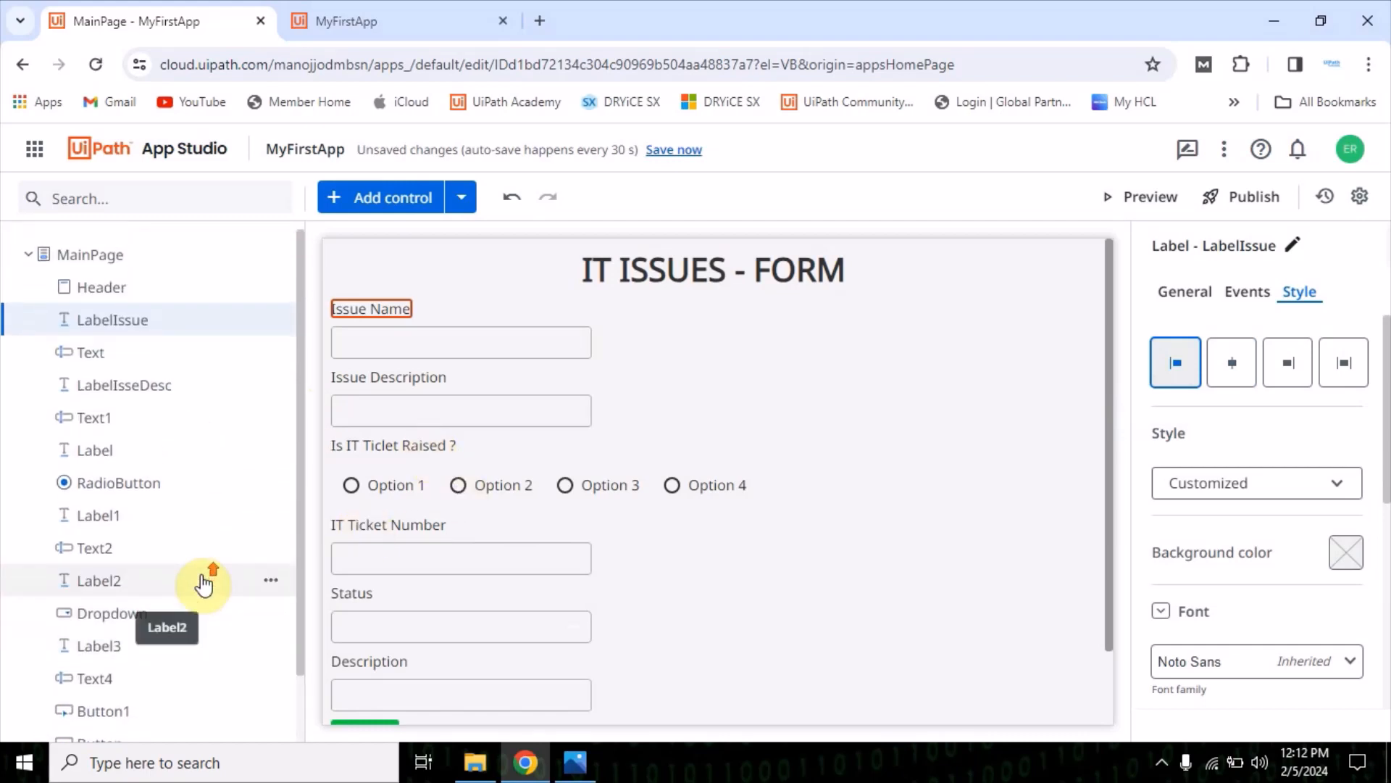
left_click(434, 198)
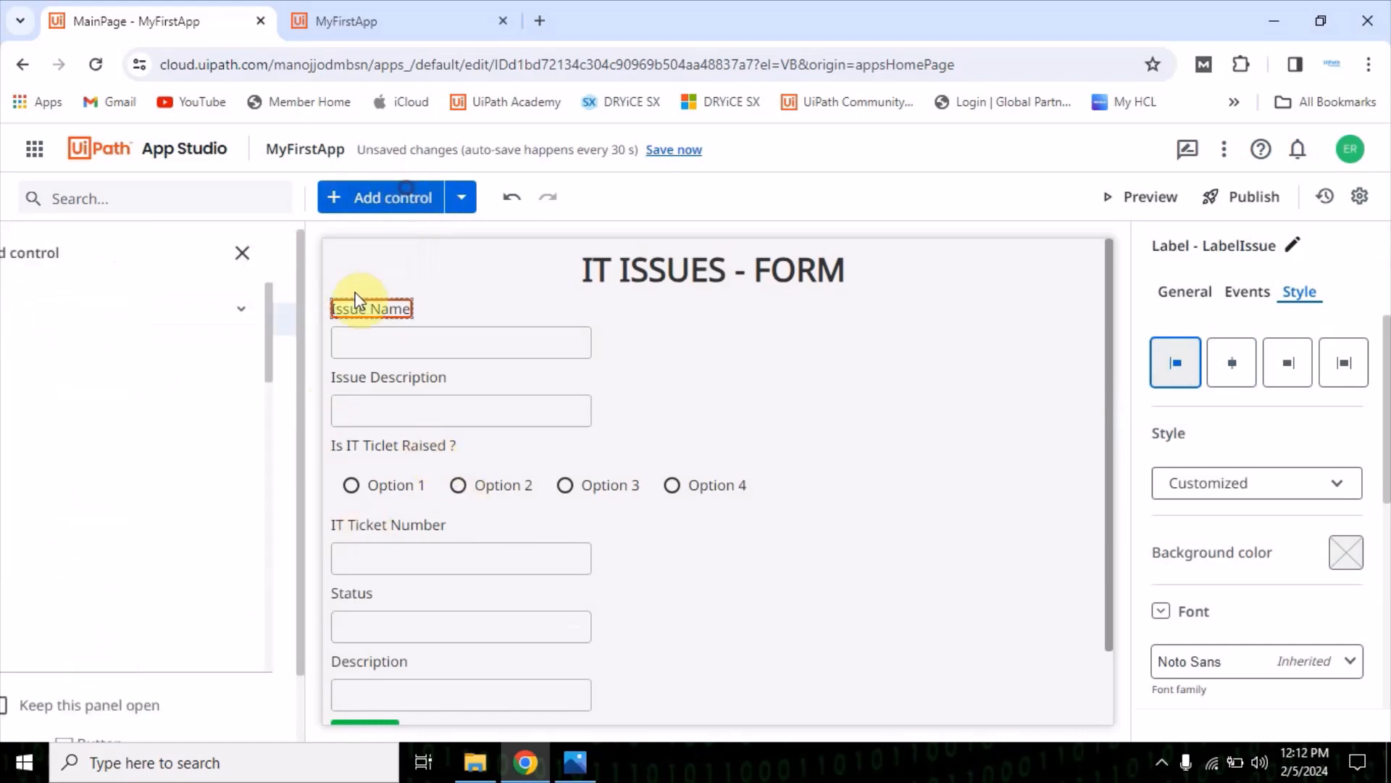
scroll(181, 493, "down", 3)
scroll(211, 382, "up", 2)
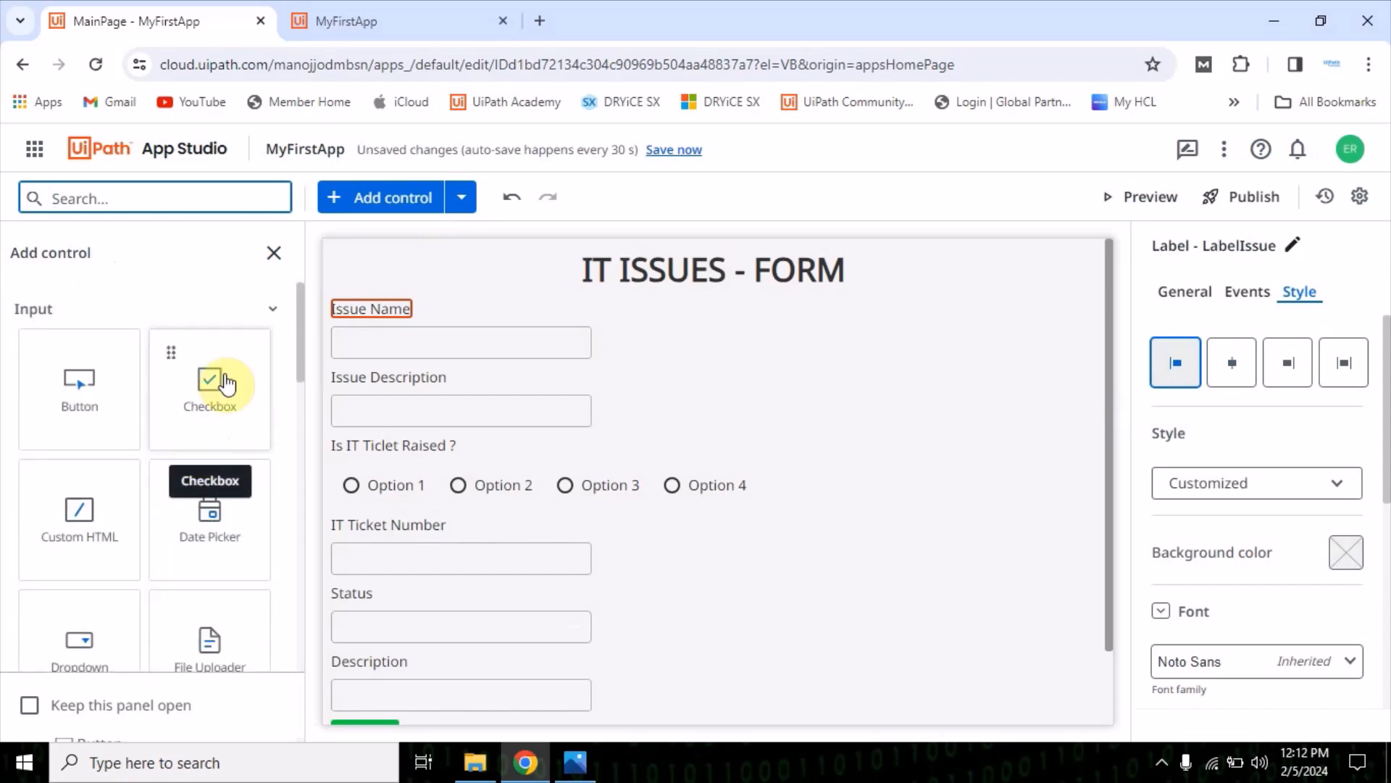
left_click(280, 314)
scroll(84, 513, "down", 1)
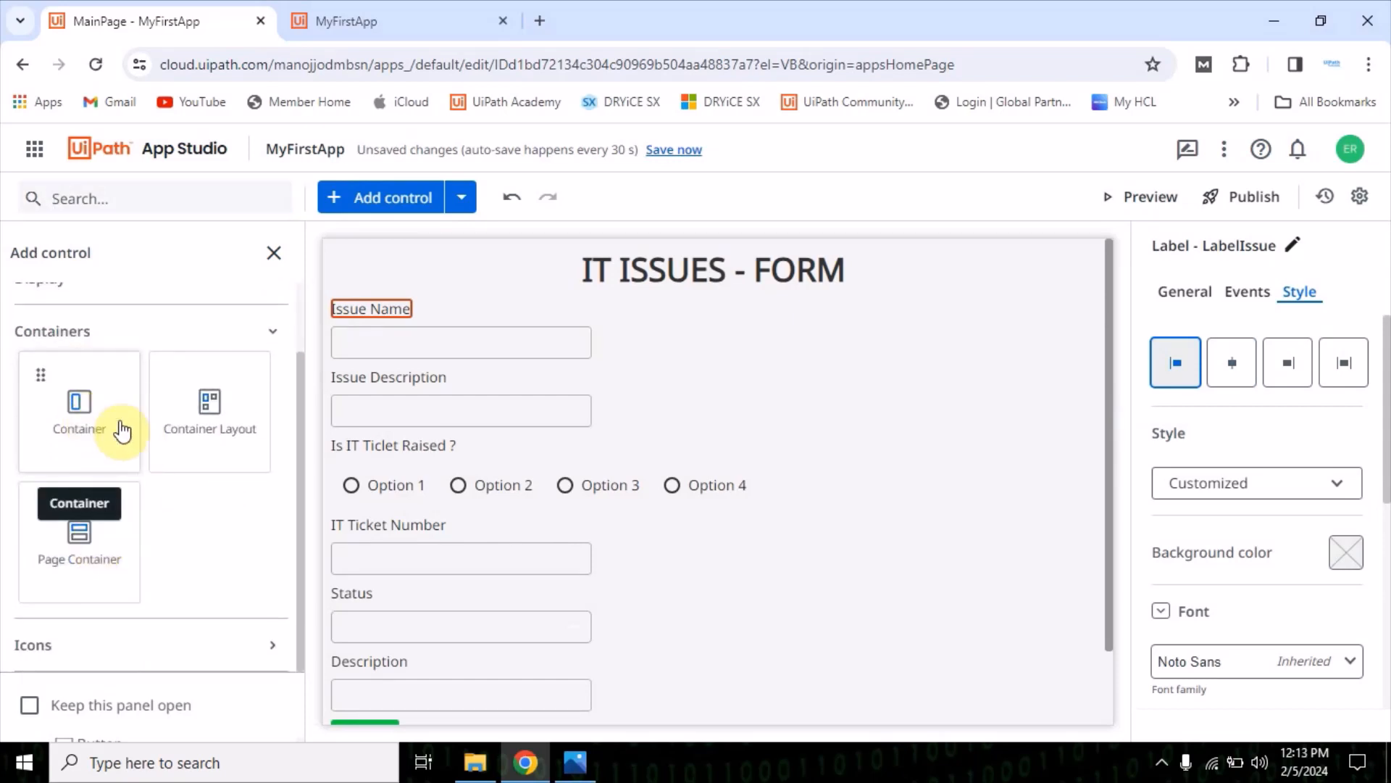
left_click_drag(84, 404, 397, 293)
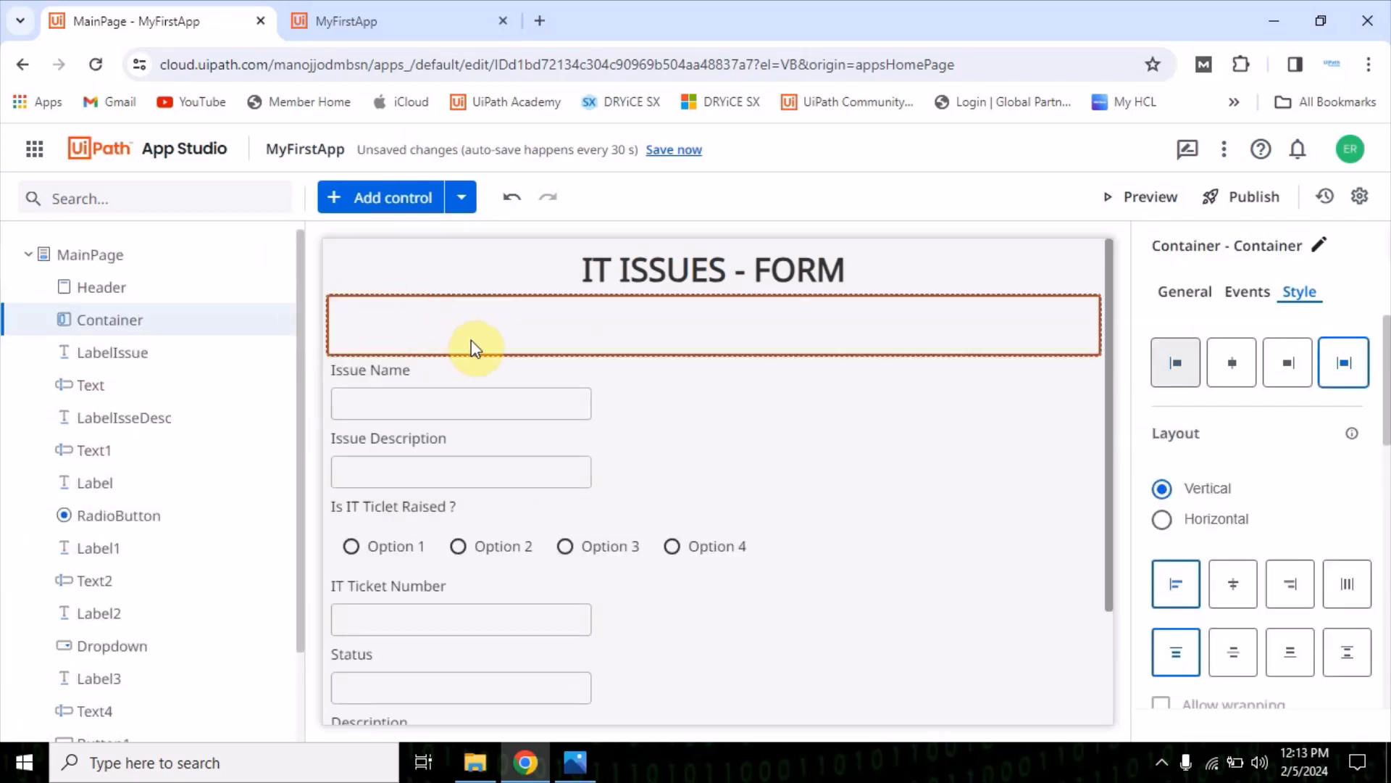
Move the Issue Name label and its textbox into the new container
left_click(363, 380)
left_click(371, 378)
left_click(430, 325)
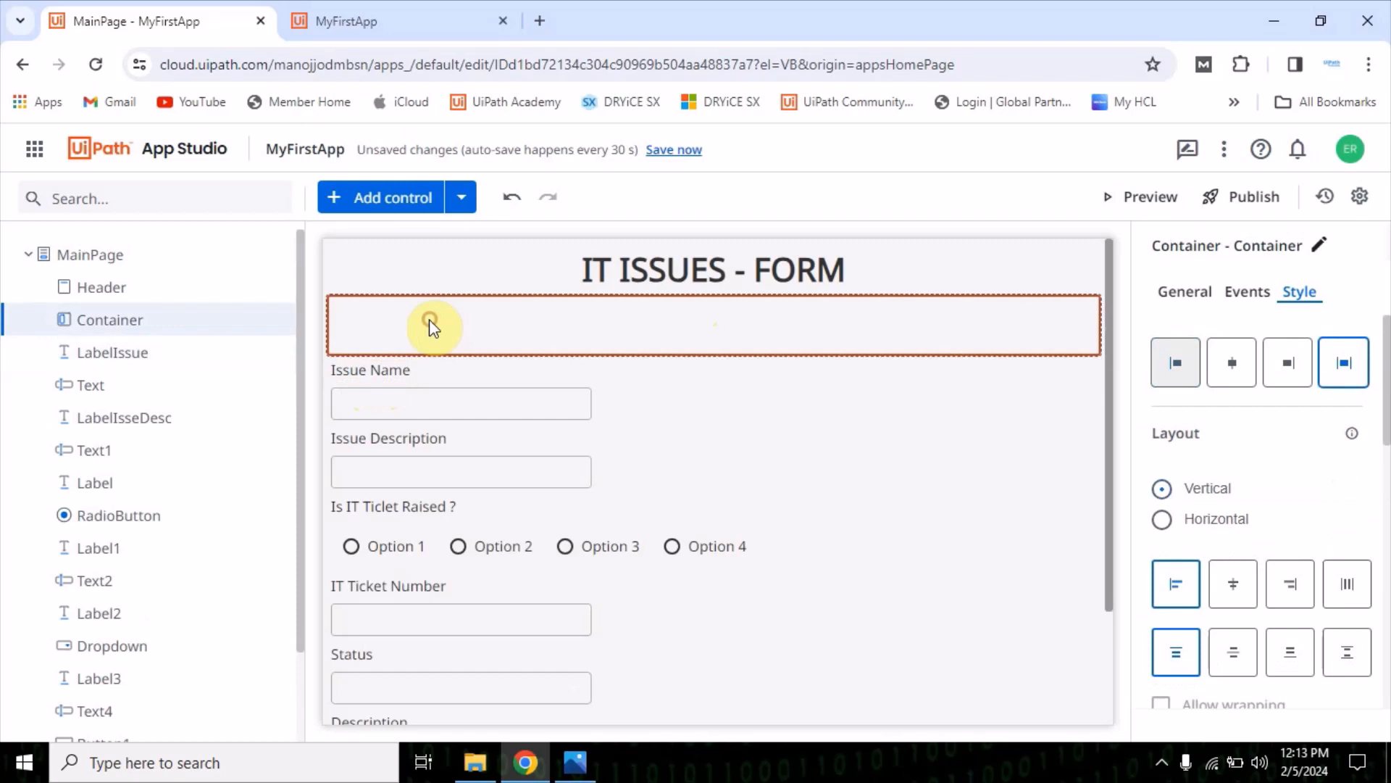
left_click_drag(375, 369, 397, 312)
left_click(386, 366)
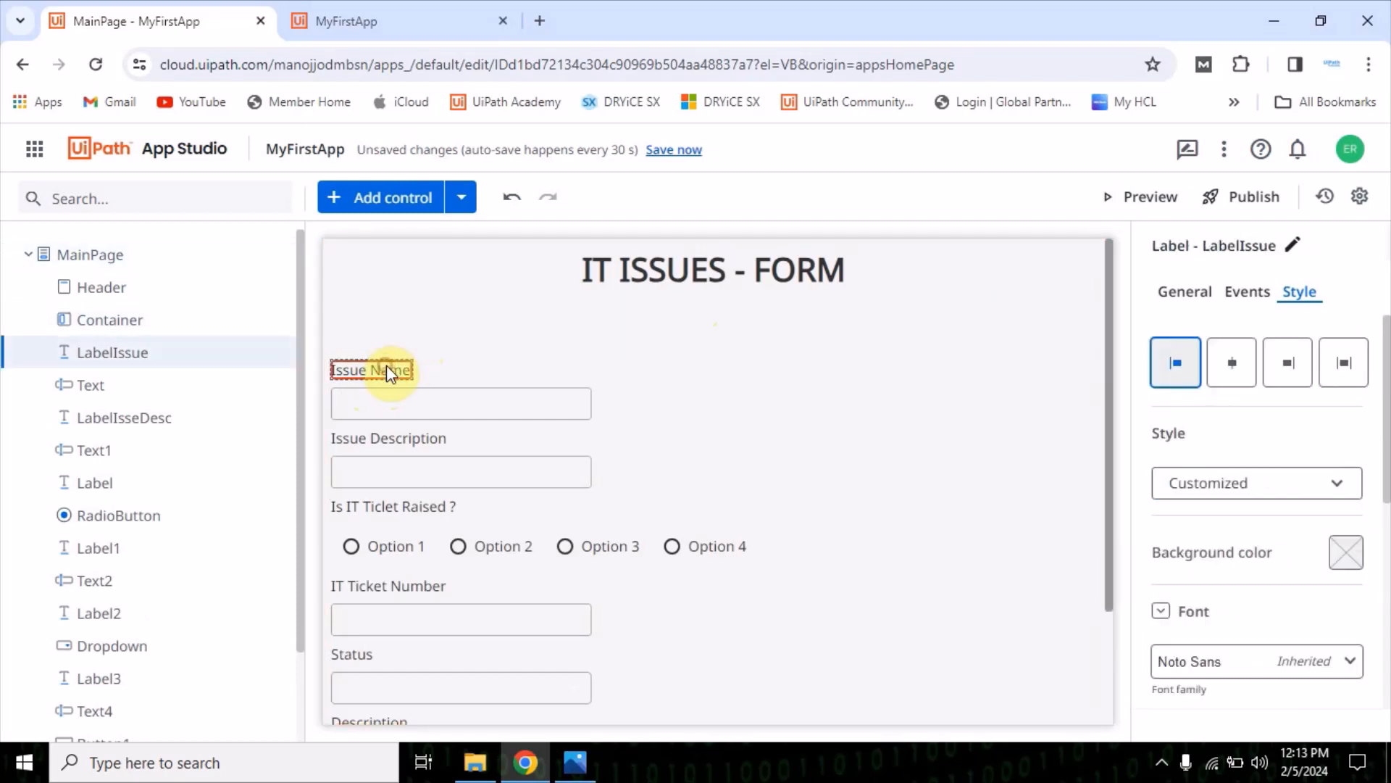
left_click(403, 341)
left_click_drag(387, 367, 423, 319)
left_click(372, 371)
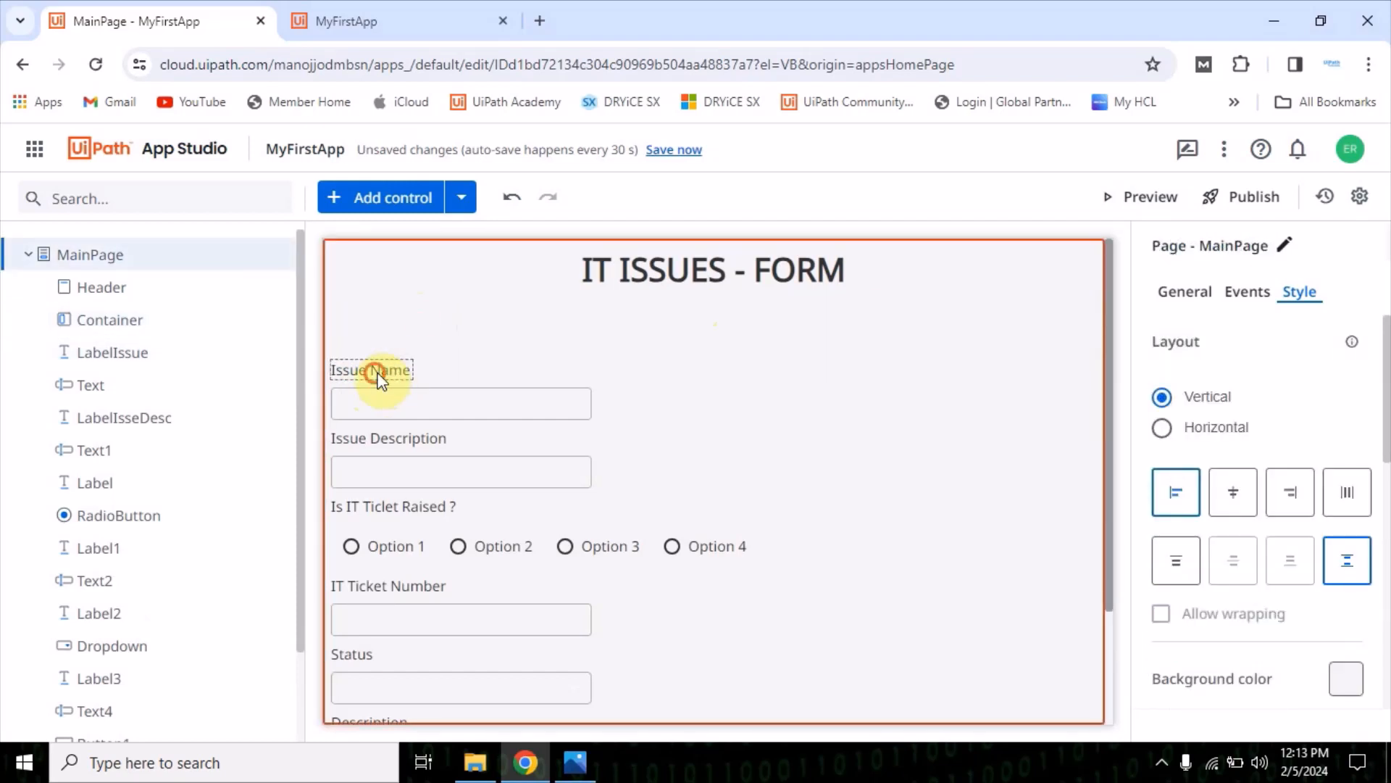
left_click(384, 373)
left_click_drag(378, 372, 438, 323)
left_click(420, 359)
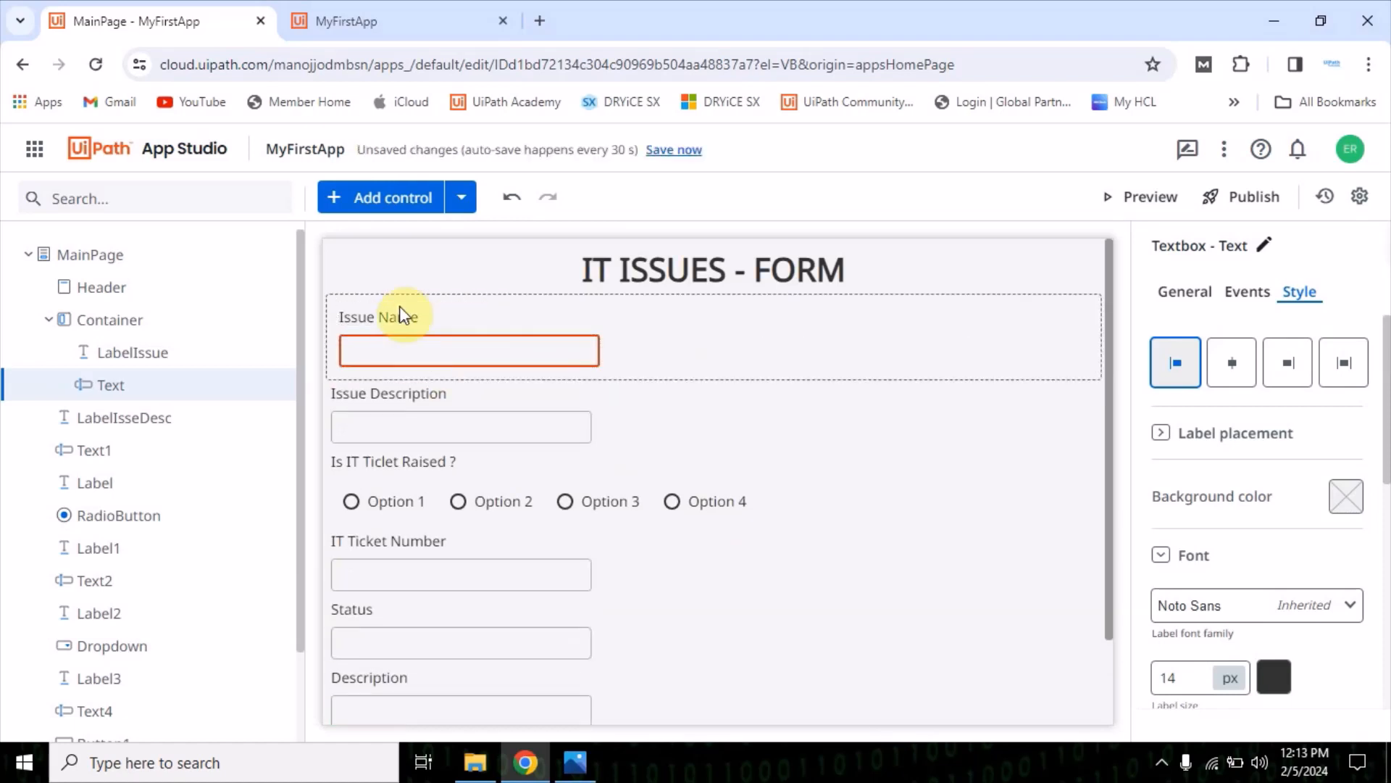
Compare the left, right and stretch alignments for the container and set it to center
left_click(481, 312)
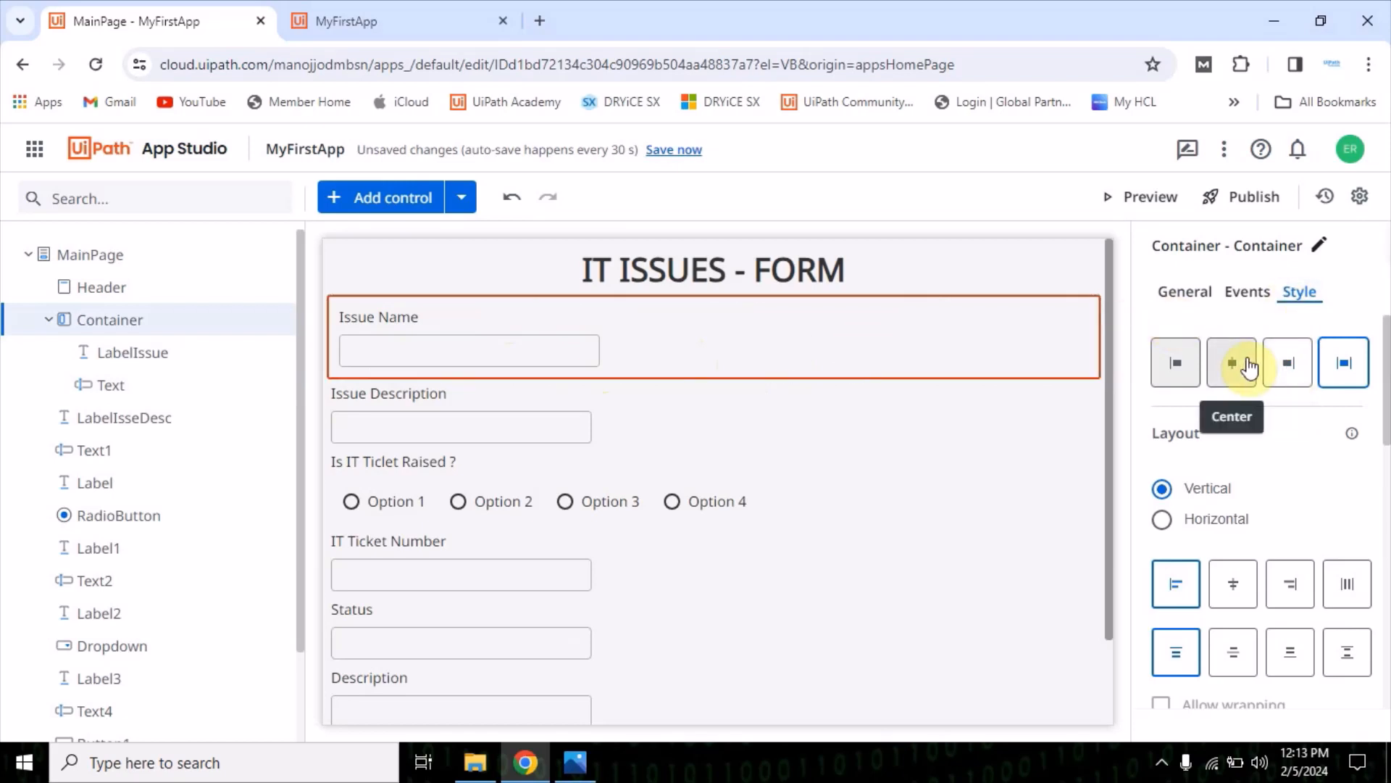
left_click(1237, 377)
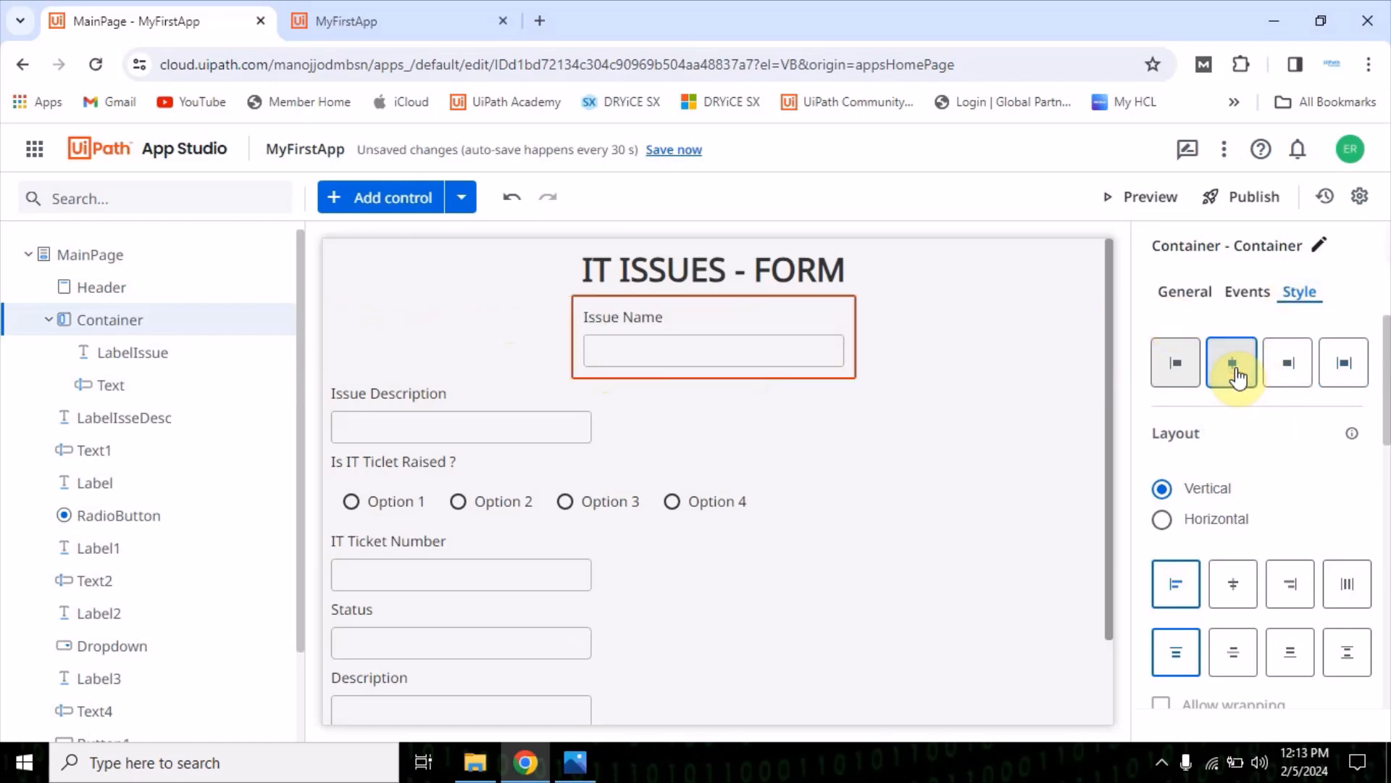
left_click(1181, 365)
left_click(1231, 366)
left_click(1281, 368)
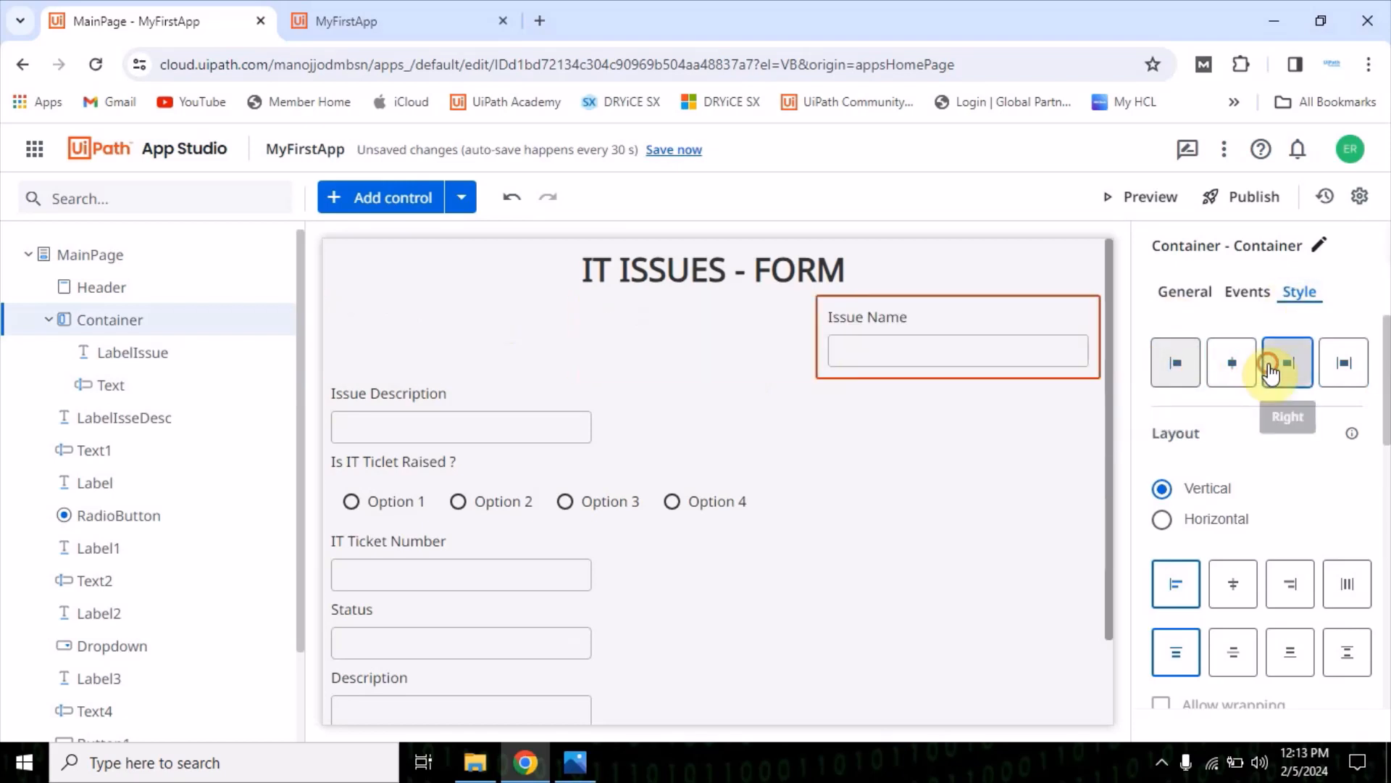
left_click(1326, 370)
left_click(1287, 368)
left_click(1232, 370)
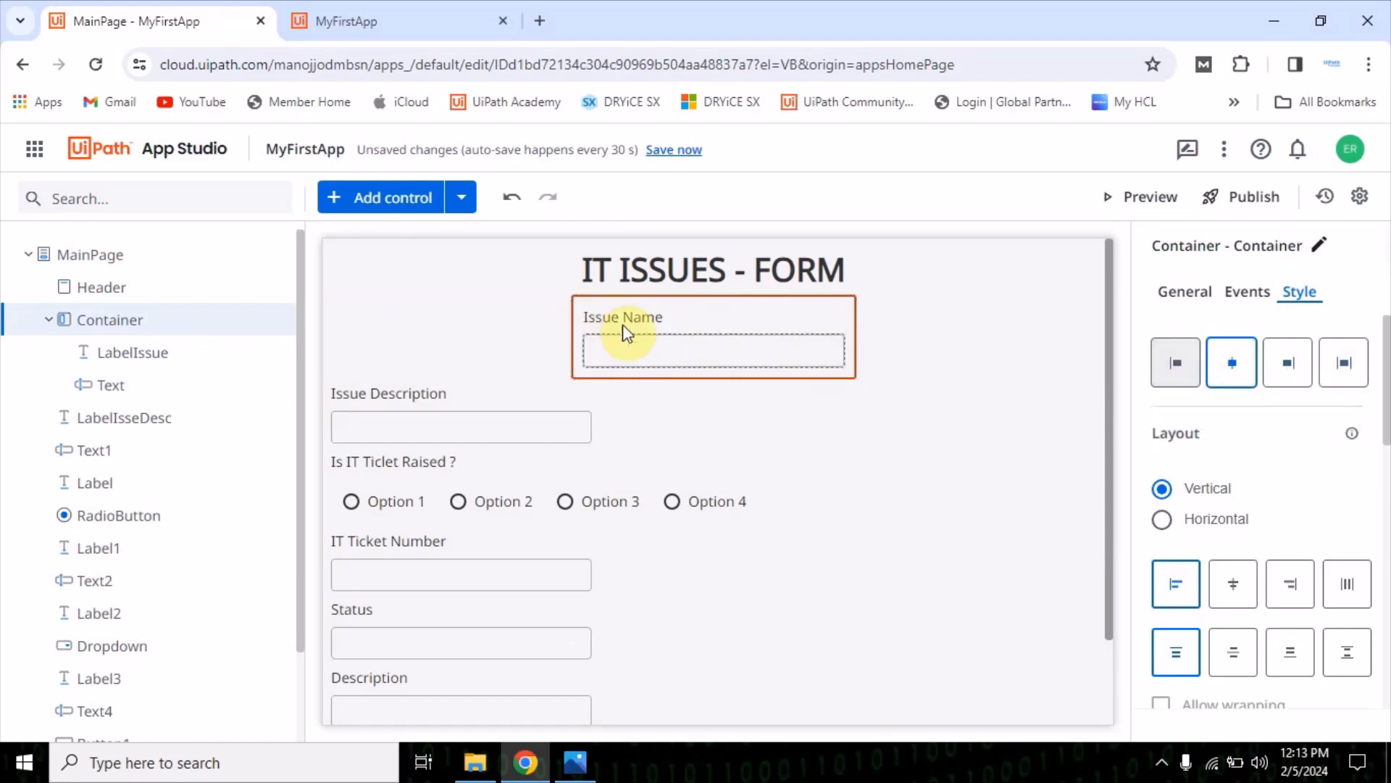
left_click(1176, 363)
left_click(1226, 366)
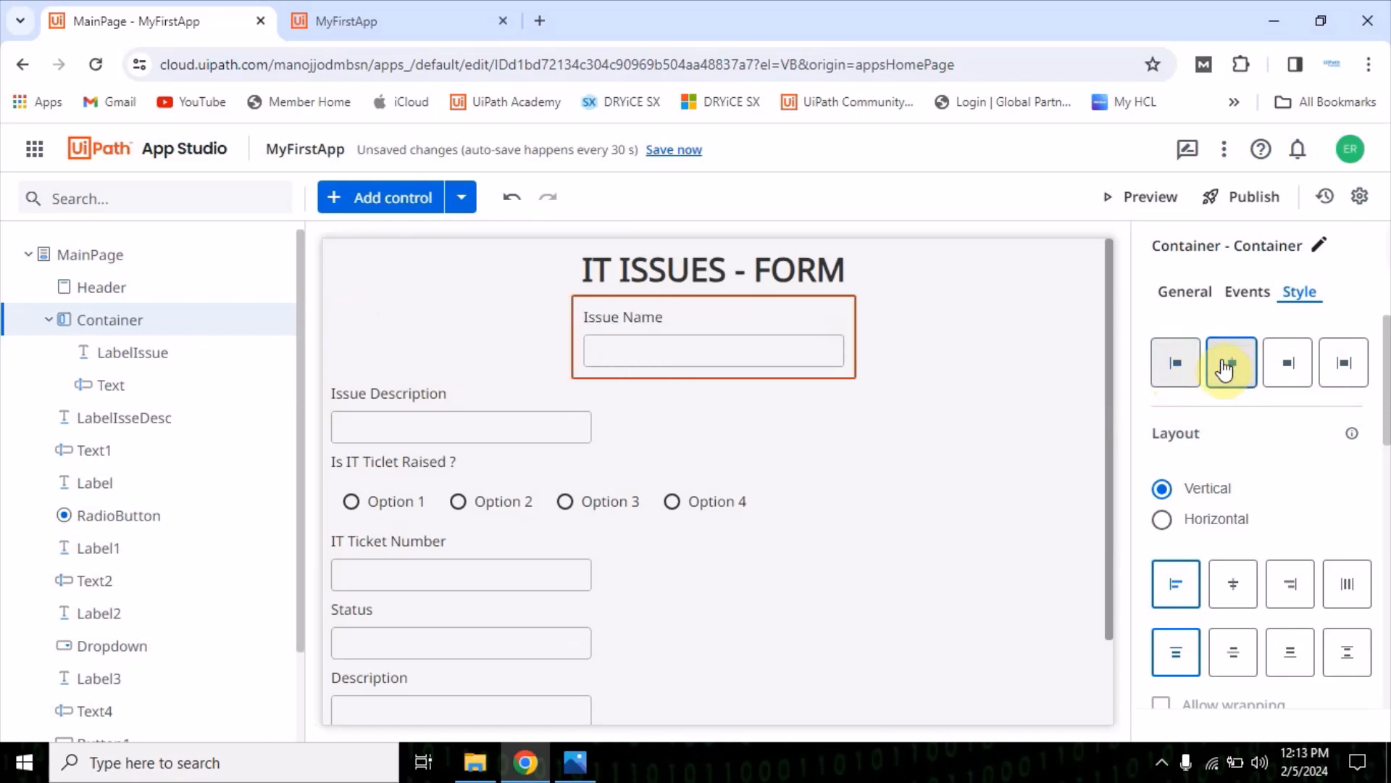
left_click(1176, 358)
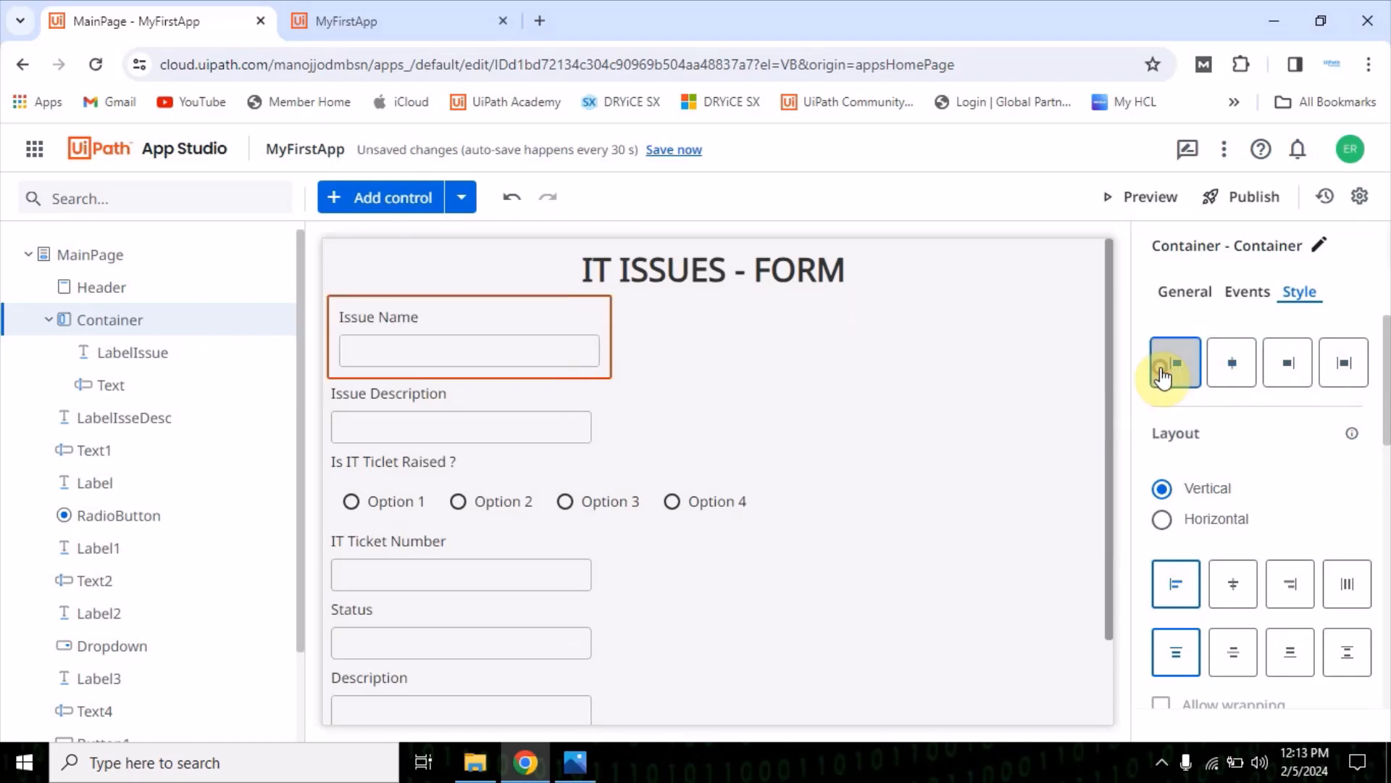
left_click(1227, 368)
Move the Issue Description label and its textbox into the container below the Issue Name textbox
left_click(400, 394)
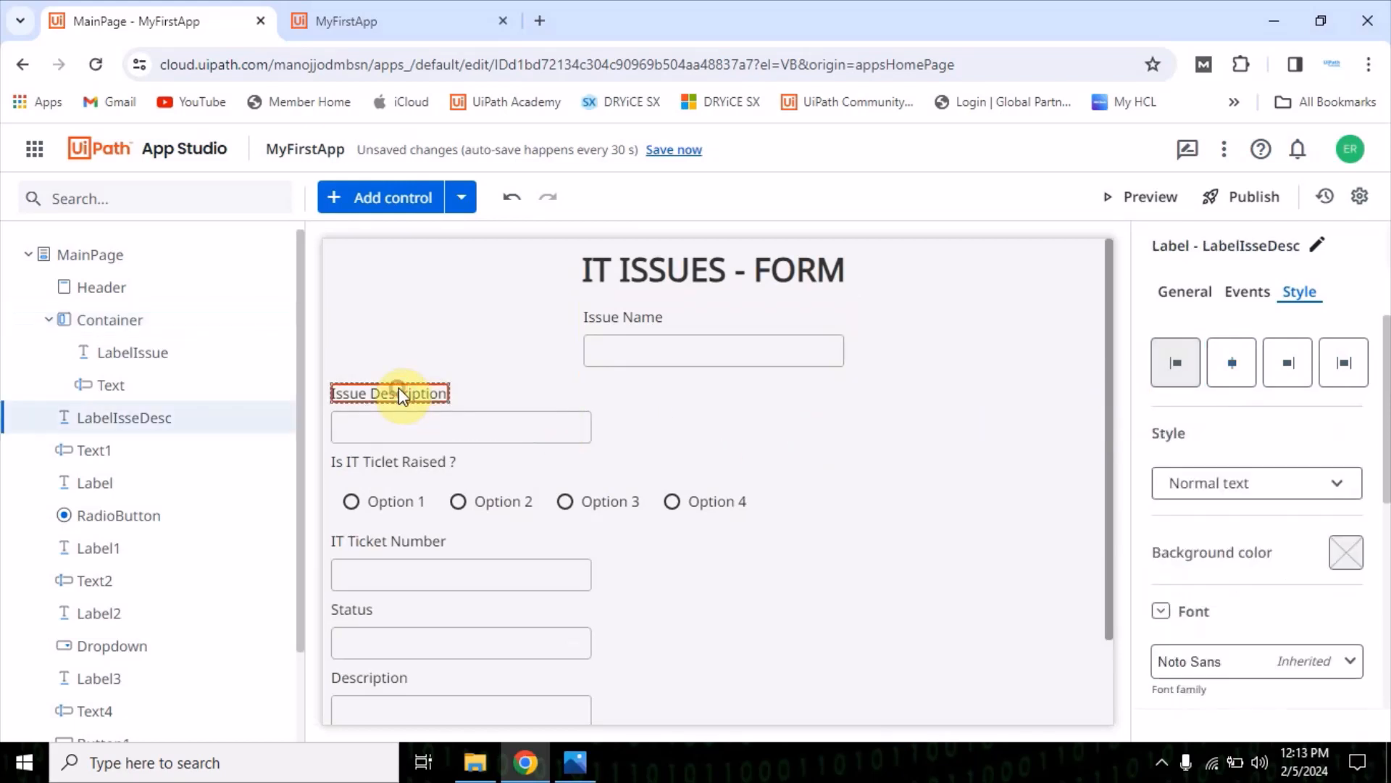
left_click_drag(404, 400, 642, 372)
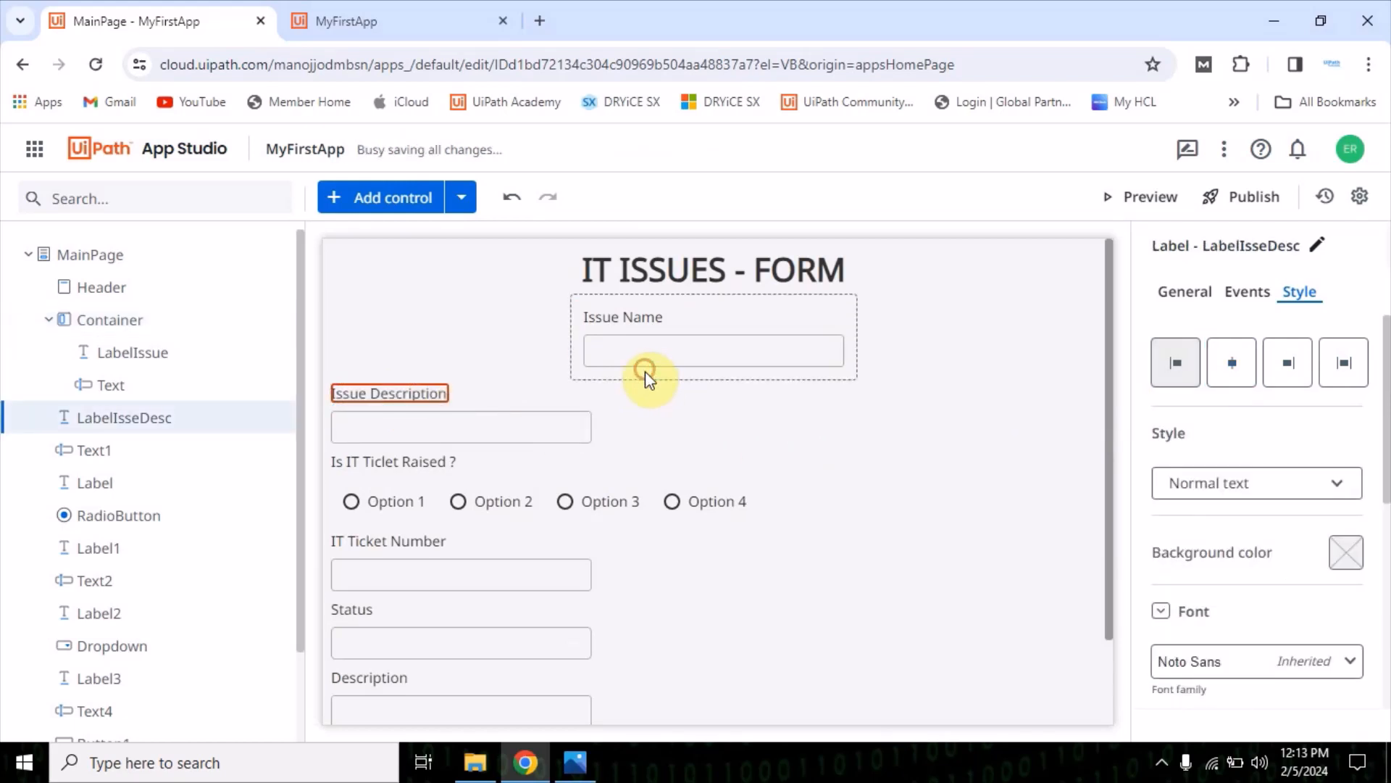
left_click_drag(425, 392, 628, 363)
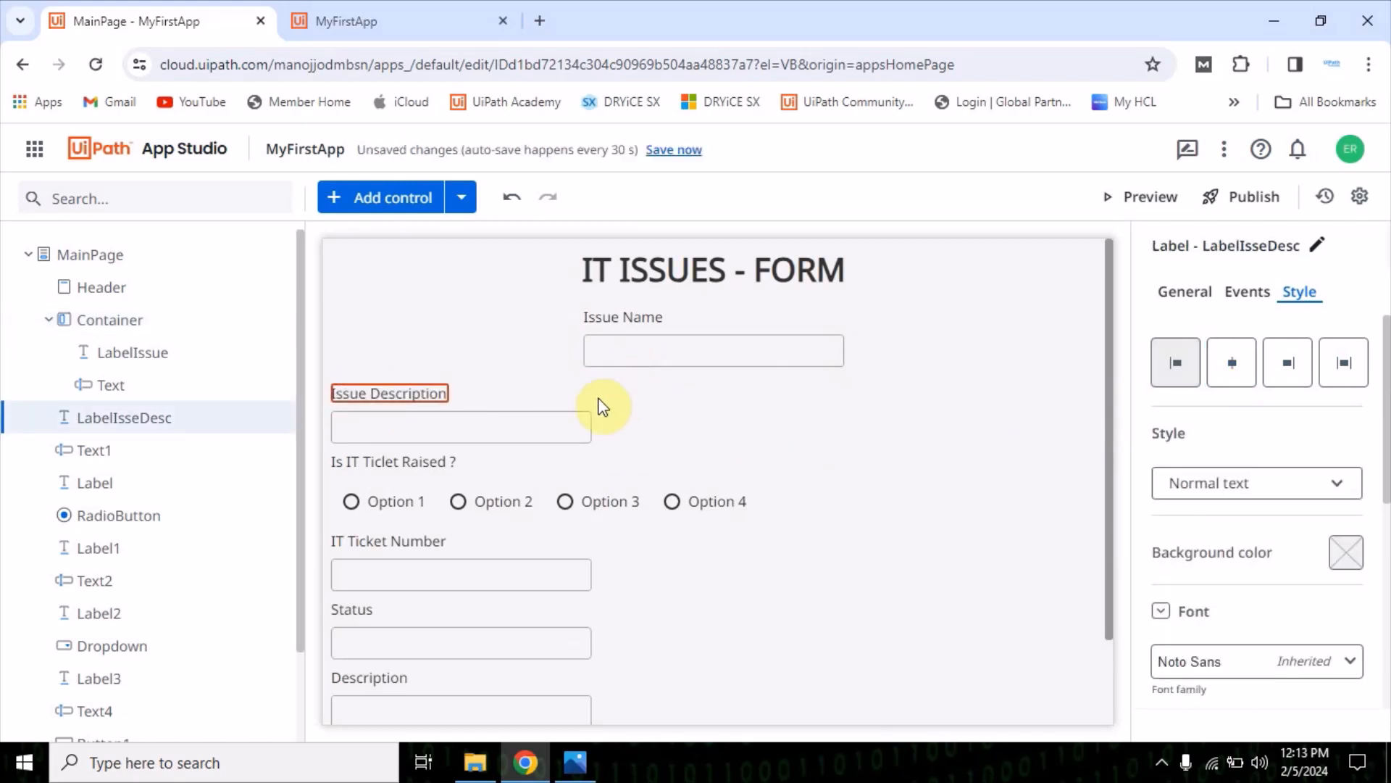
left_click_drag(391, 396, 614, 368)
left_click_drag(410, 395, 659, 351)
Move the "Is IT Ticlet Raised ?" label and its radio button into the container below the Issue Description textbox
left_click_drag(377, 462, 605, 429)
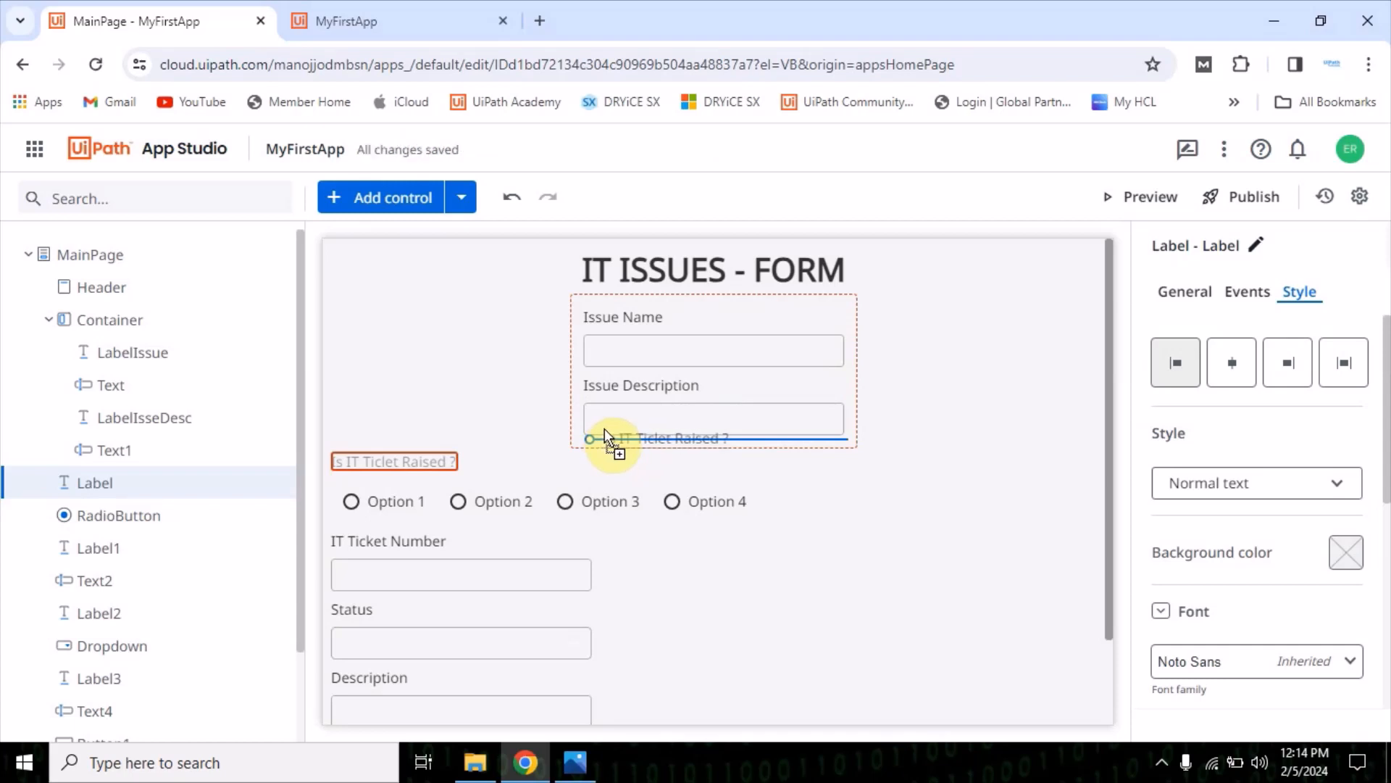
left_click_drag(604, 428, 606, 429)
left_click_drag(606, 428, 605, 429)
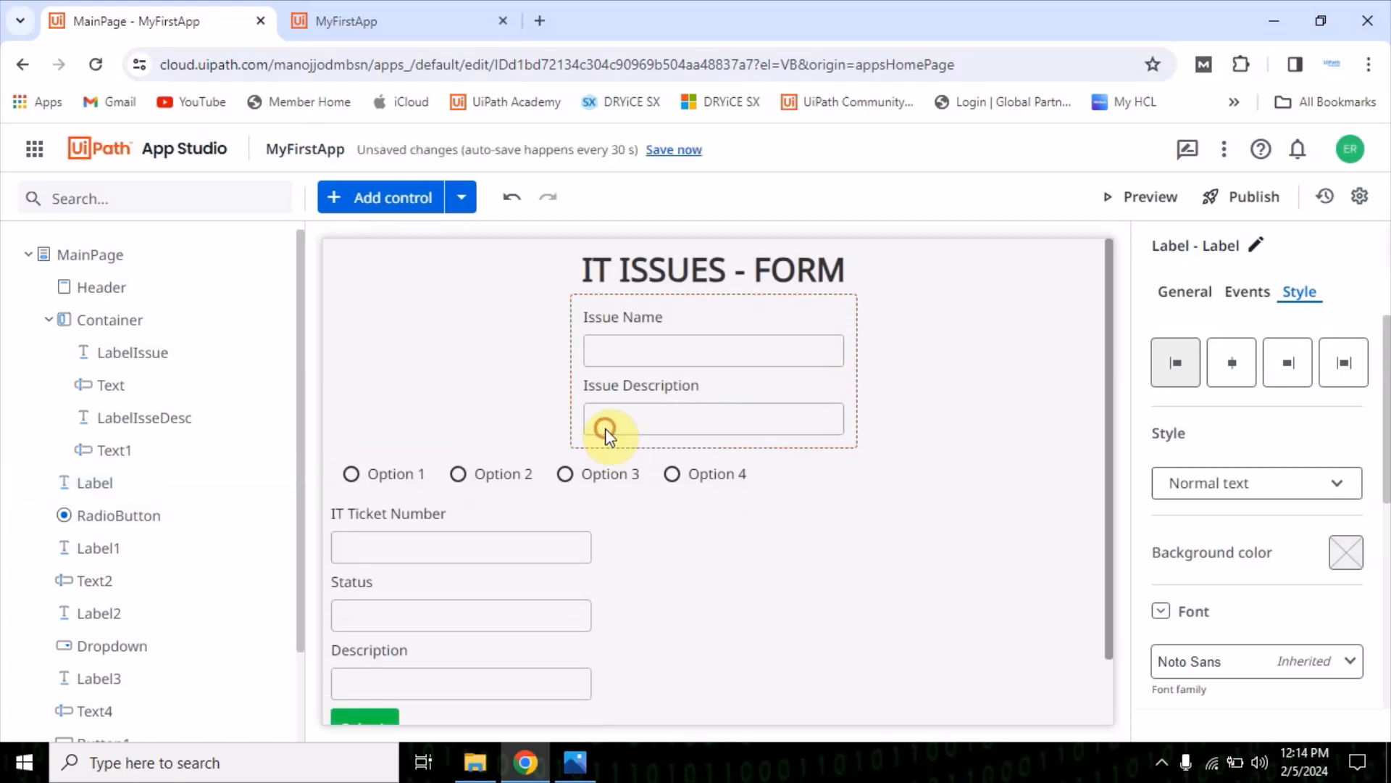
left_click(378, 502)
left_click_drag(379, 502, 643, 459)
Move the IT Ticket Number label and its textbox into the container below the radio button
scroll(442, 500, "down", 2)
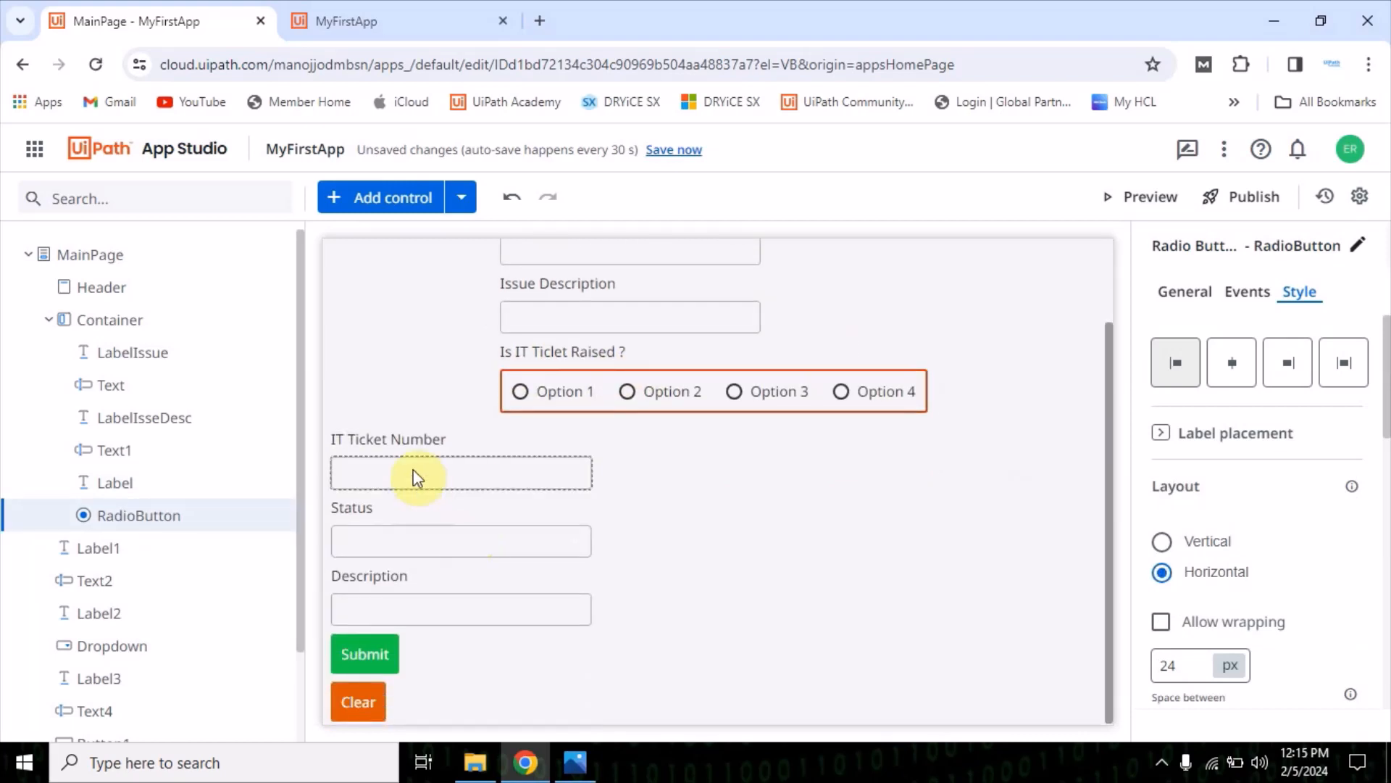
left_click_drag(400, 438, 585, 407)
left_click_drag(432, 473, 609, 434)
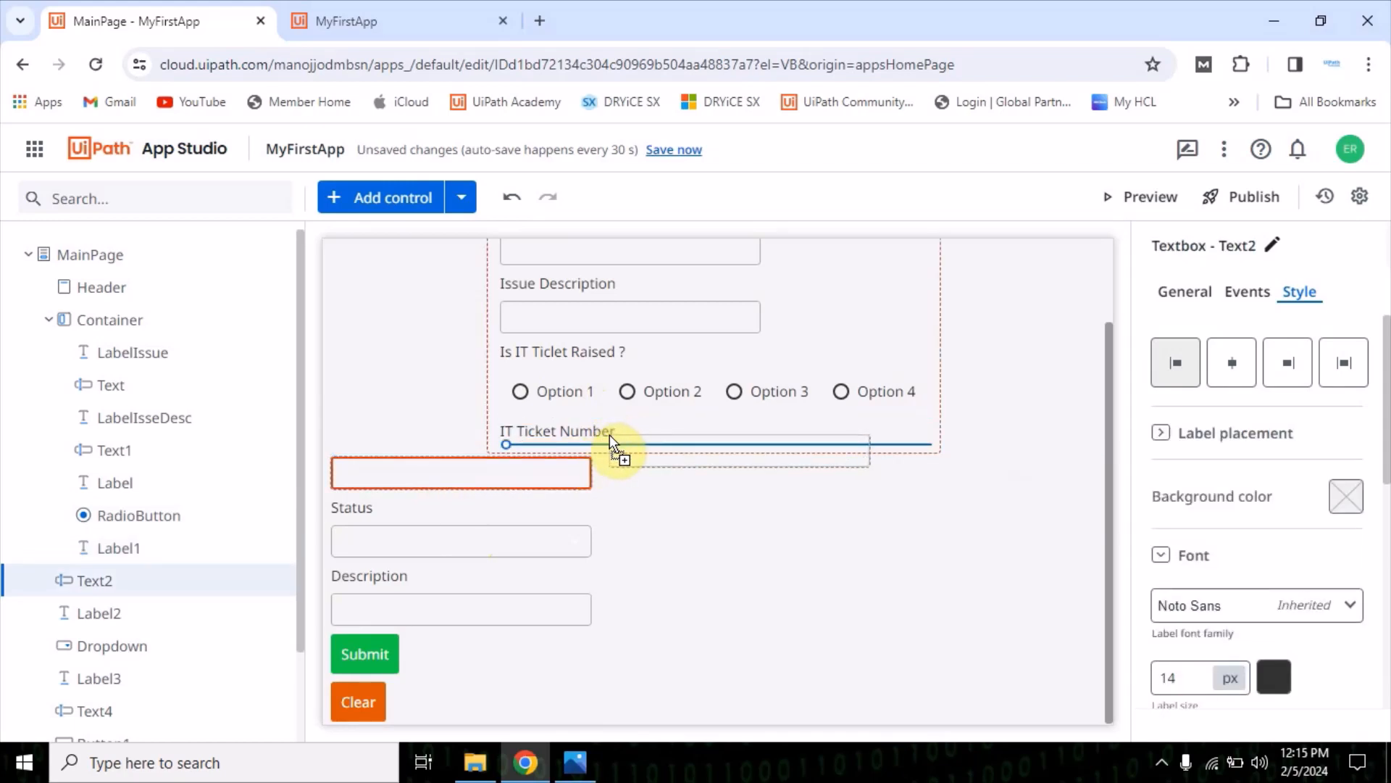
left_click_drag(610, 435, 610, 435)
right_click(610, 434)
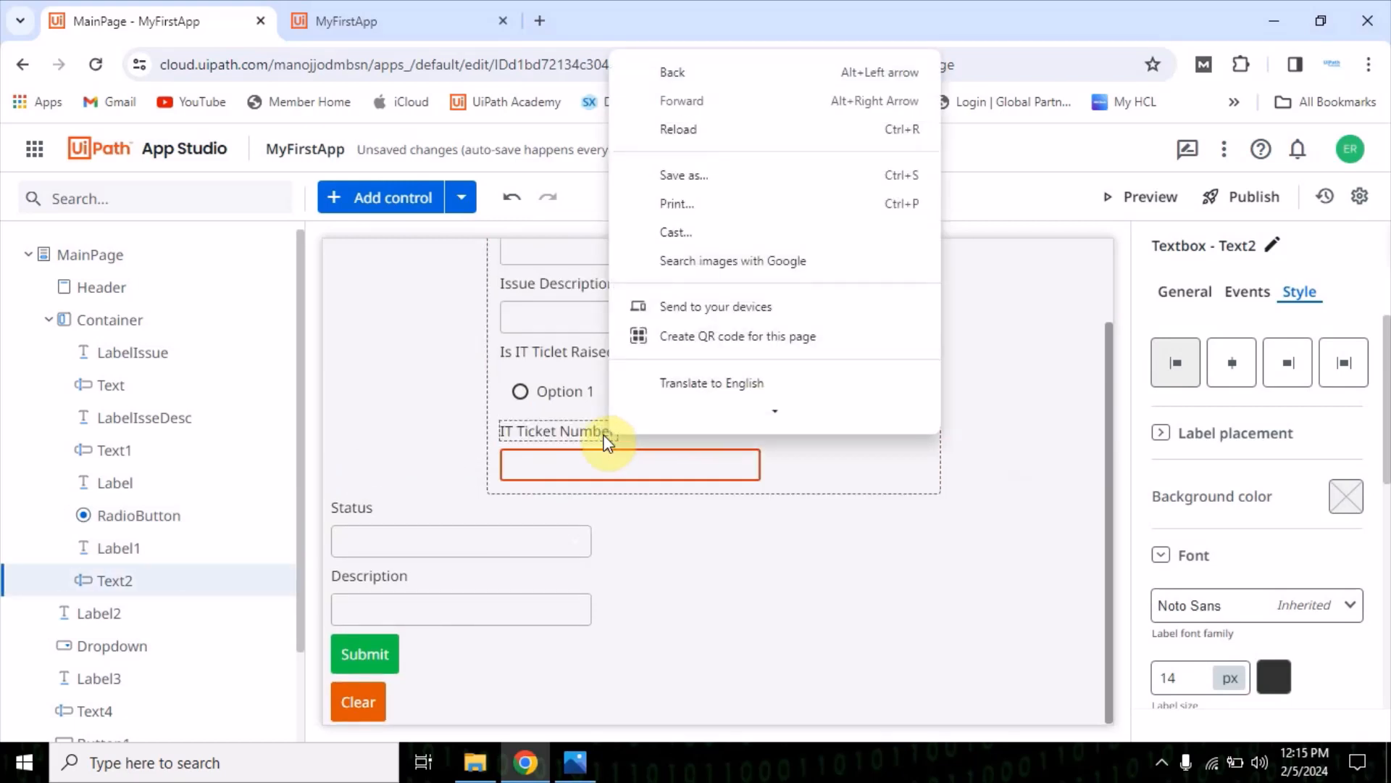
Move the Status label with its dropdown and the Description label with its textbox into the container below the IT Ticket Number textbox
left_click(519, 532)
left_click(381, 574)
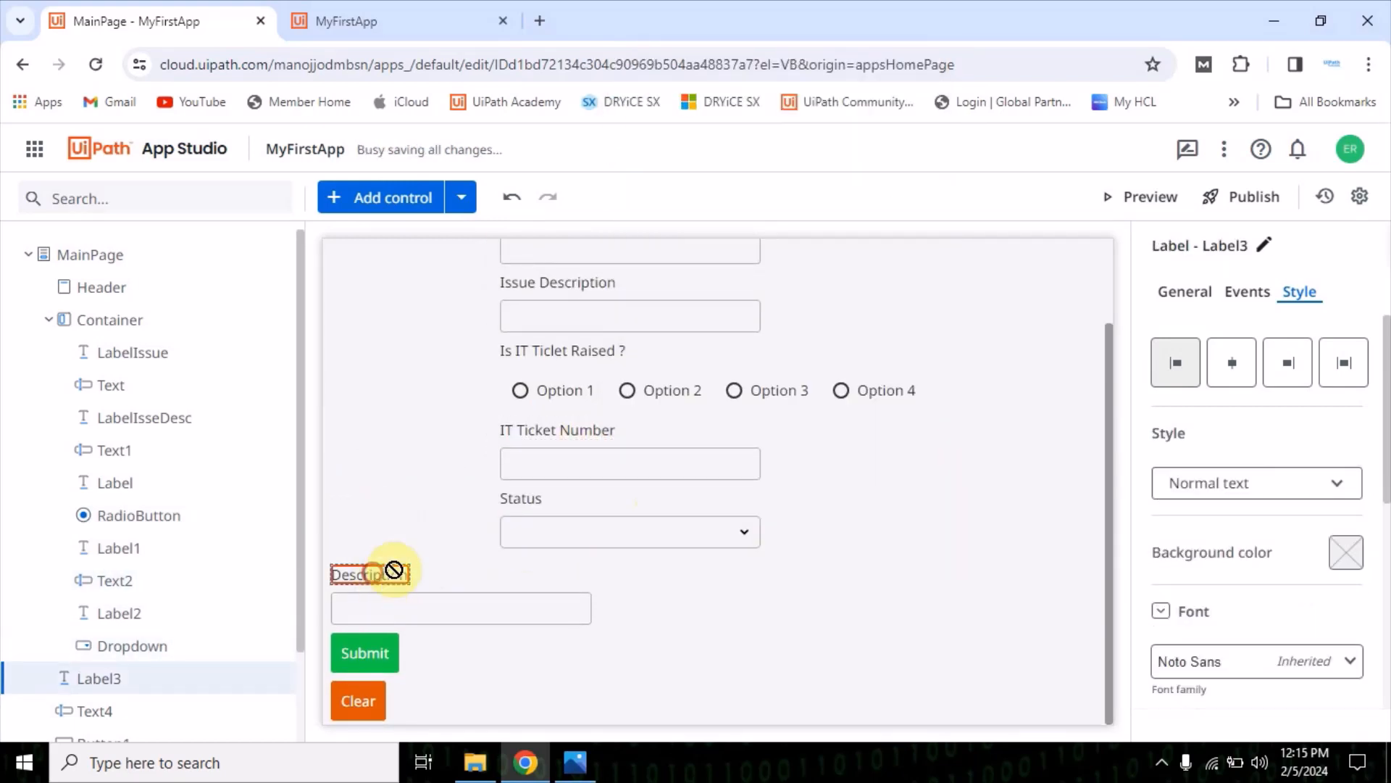
left_click_drag(393, 569, 556, 548)
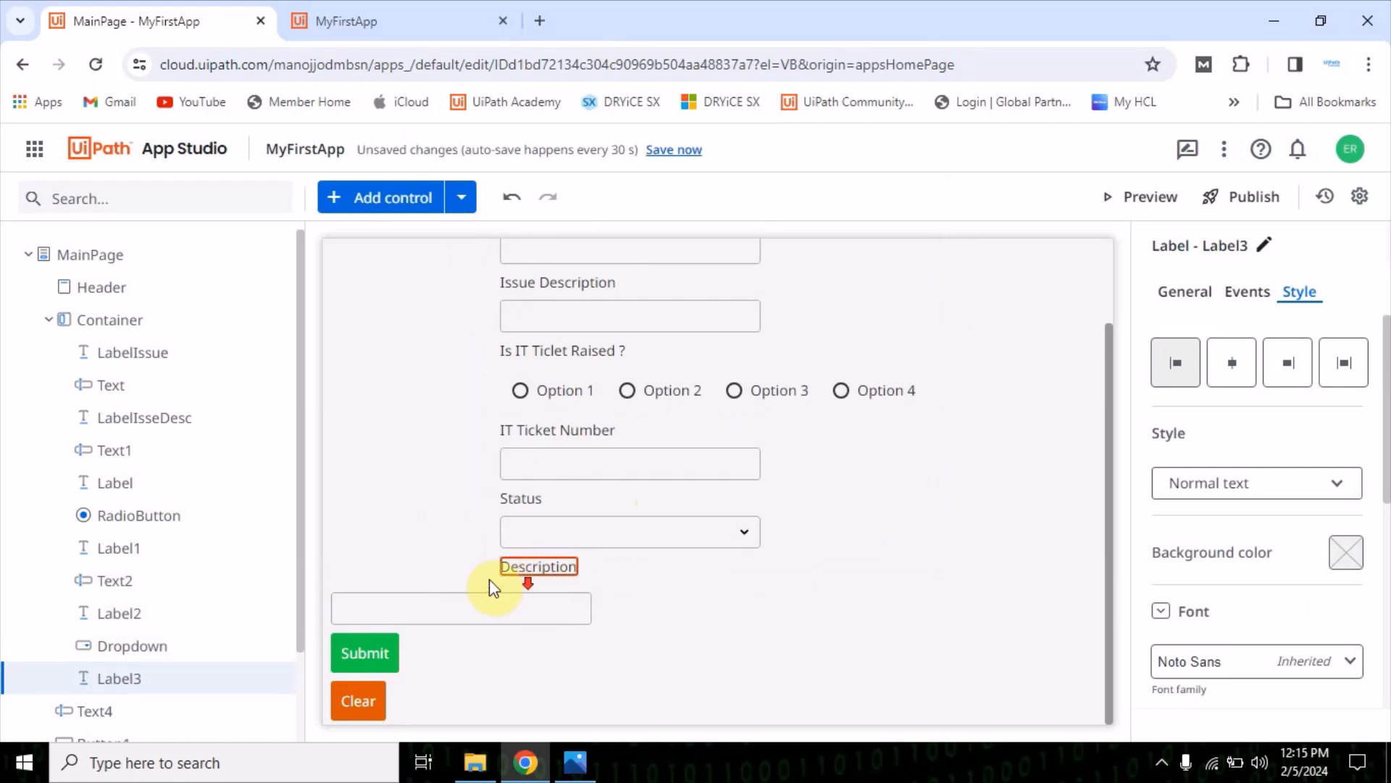
left_click_drag(463, 602, 614, 576)
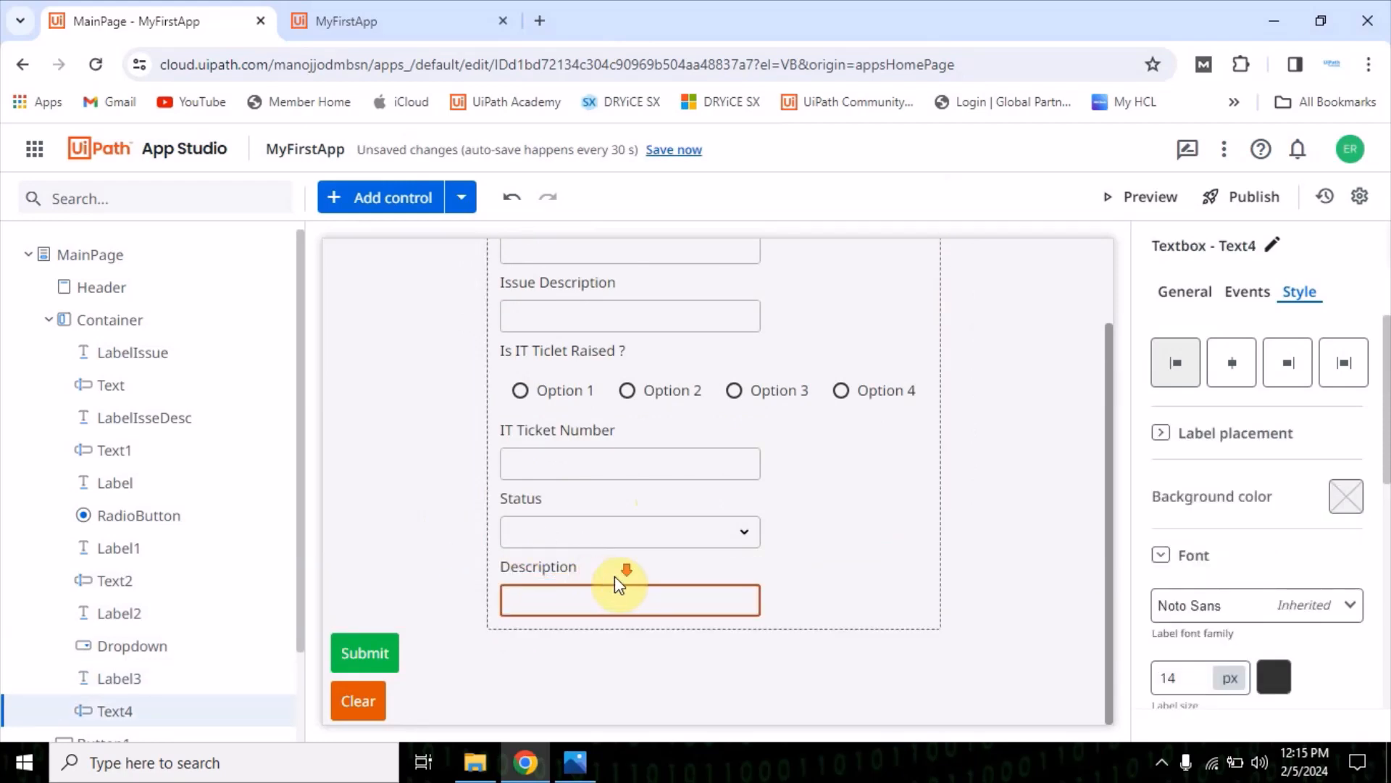
scroll(880, 572, "up", 3)
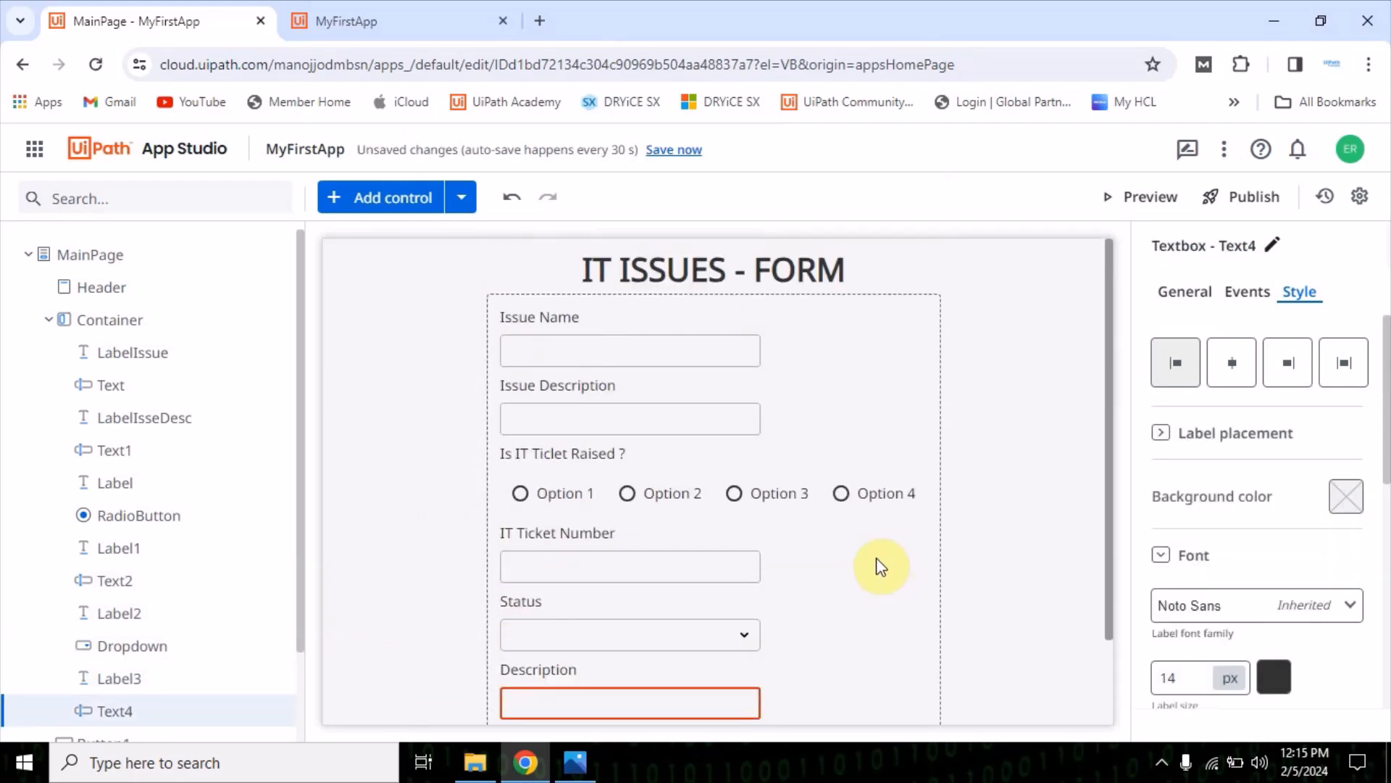
scroll(867, 572, "down", 3)
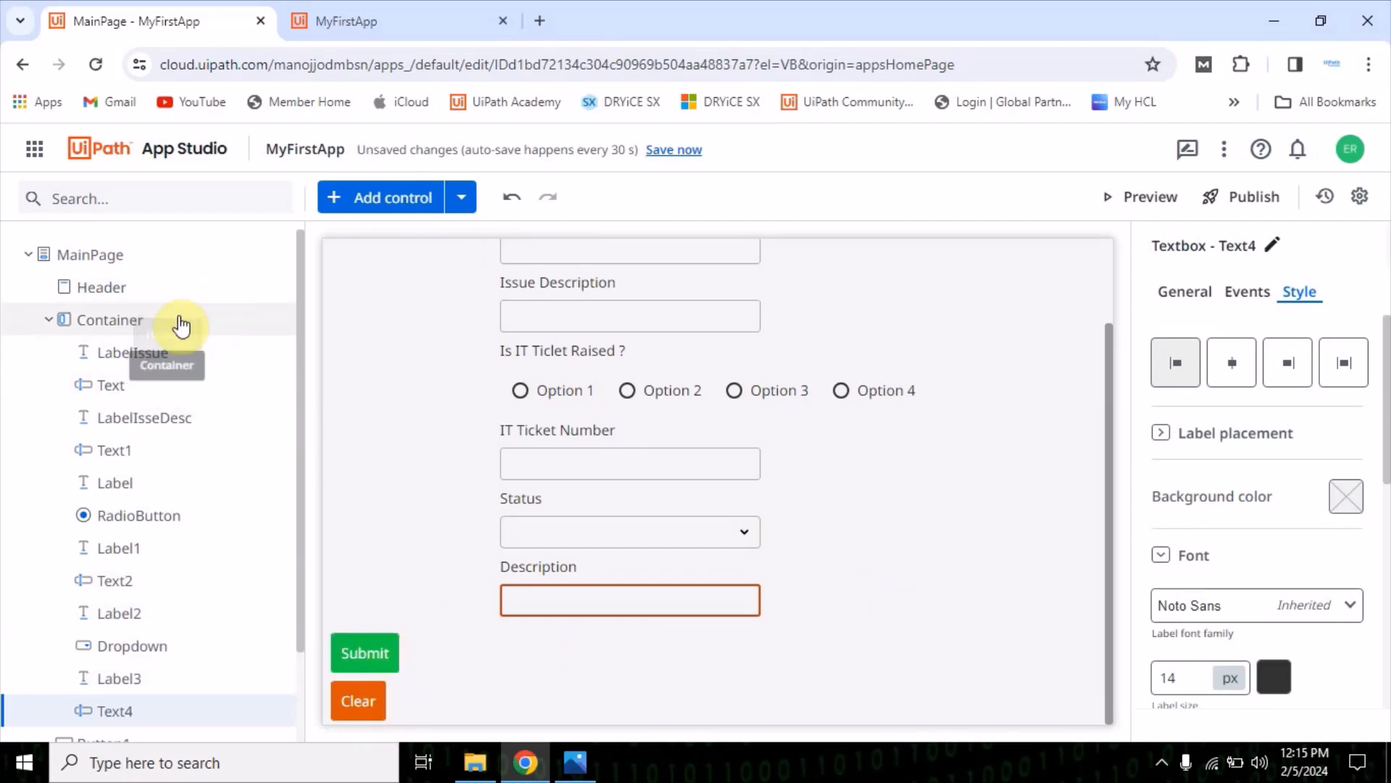
Collapse the form container in the control tree and add a second container between it and the Submit button
left_click(46, 320)
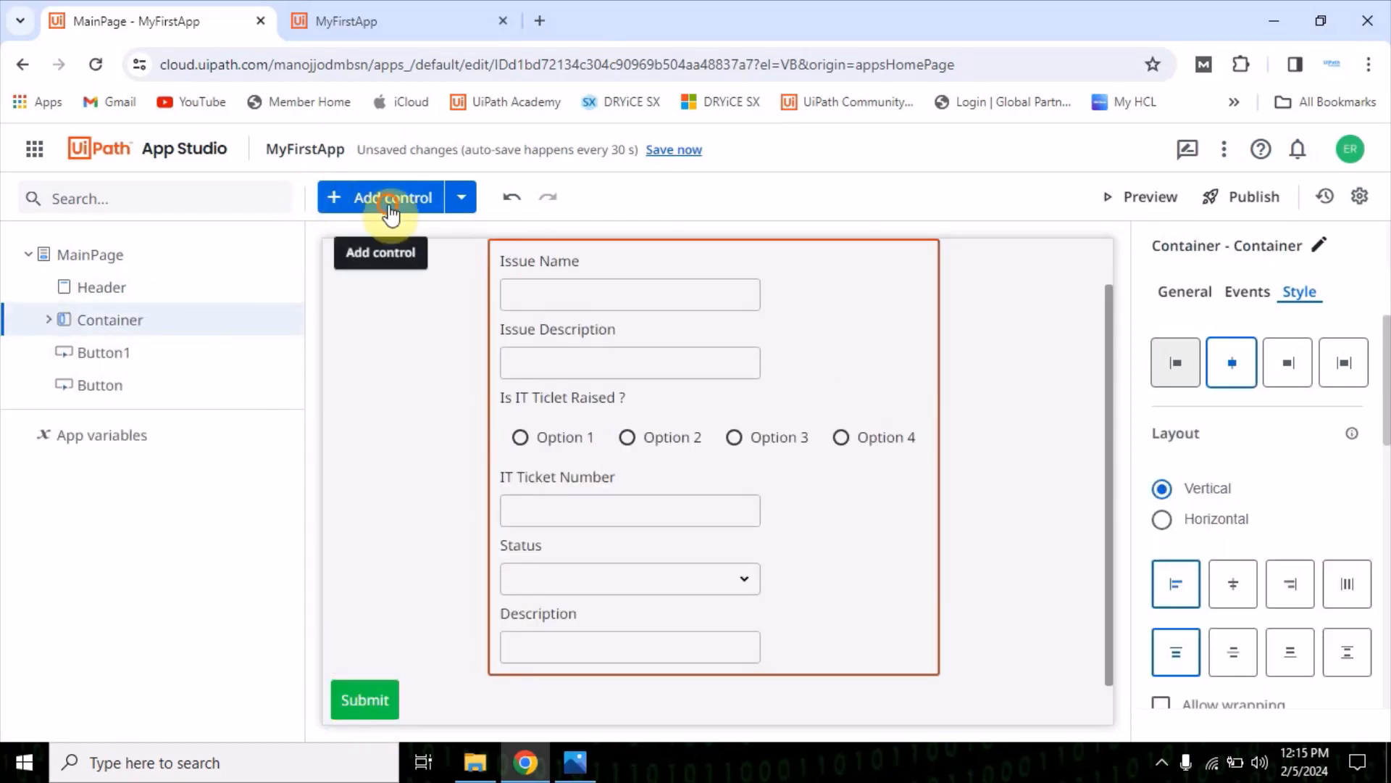
left_click(391, 196)
left_click_drag(79, 487, 549, 688)
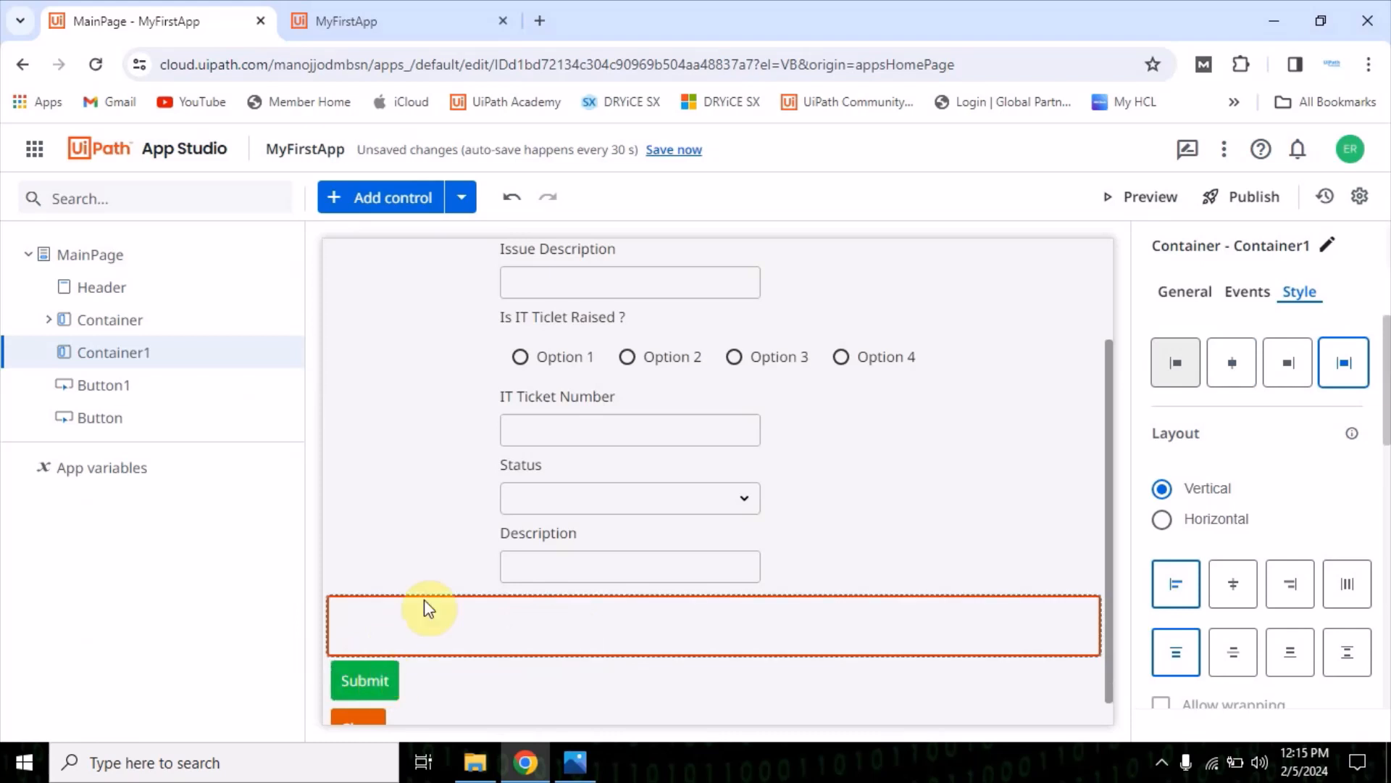
Move the Submit and Clear buttons into the new empty container
left_click(425, 620)
left_click(384, 674)
left_click(412, 636)
left_click(474, 624)
left_click_drag(380, 683, 509, 646)
left_click(371, 701)
left_click_drag(371, 700, 548, 676)
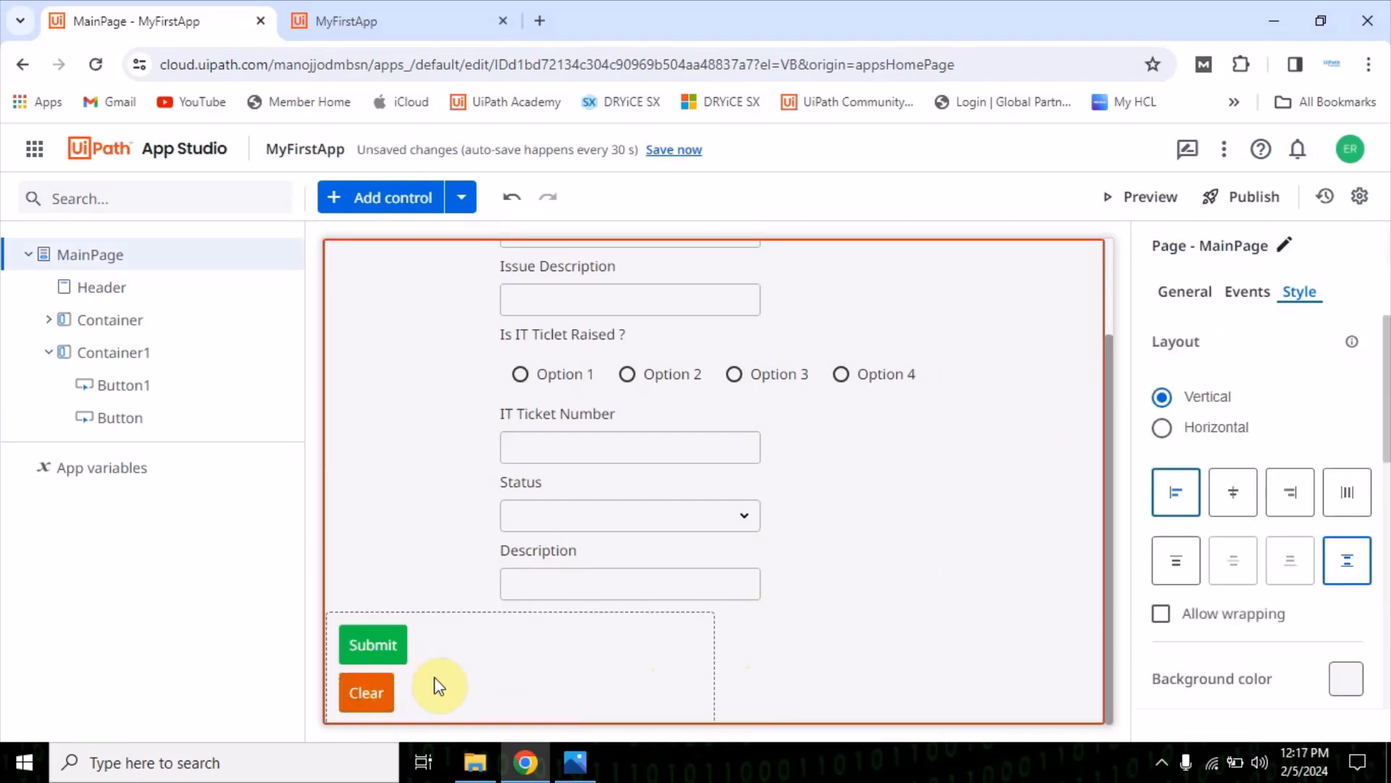
Set the layout of the container holding the Submit and Clear buttons to horizontal
left_click(523, 681)
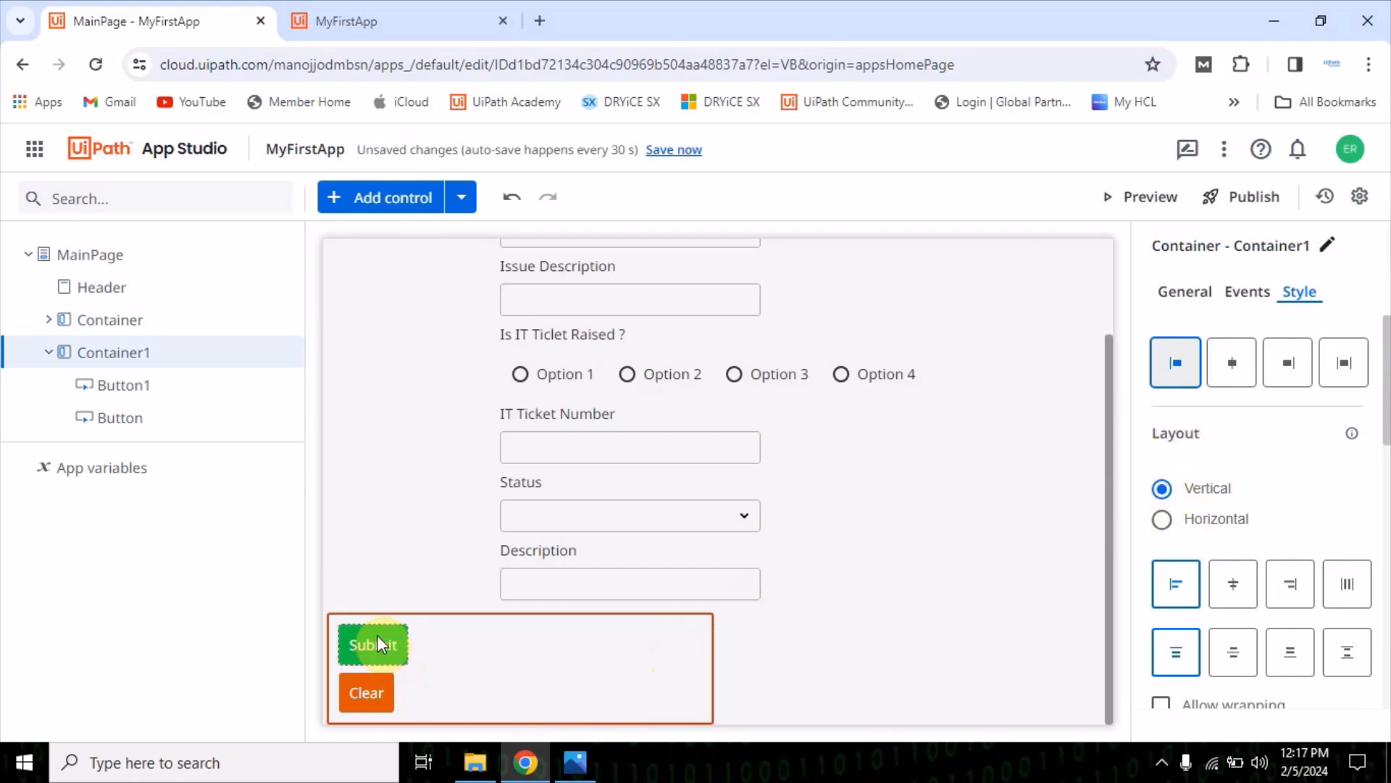
left_click(1162, 519)
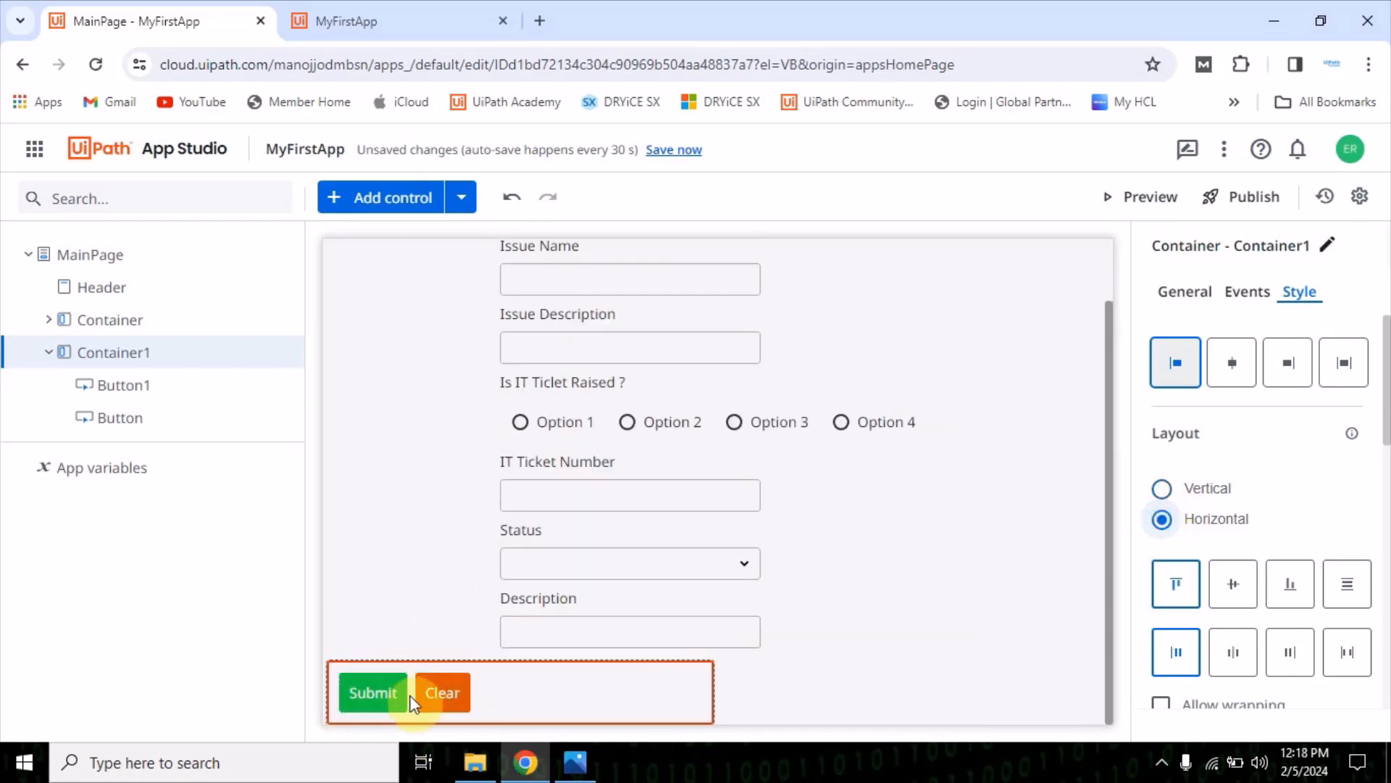
left_click(533, 688)
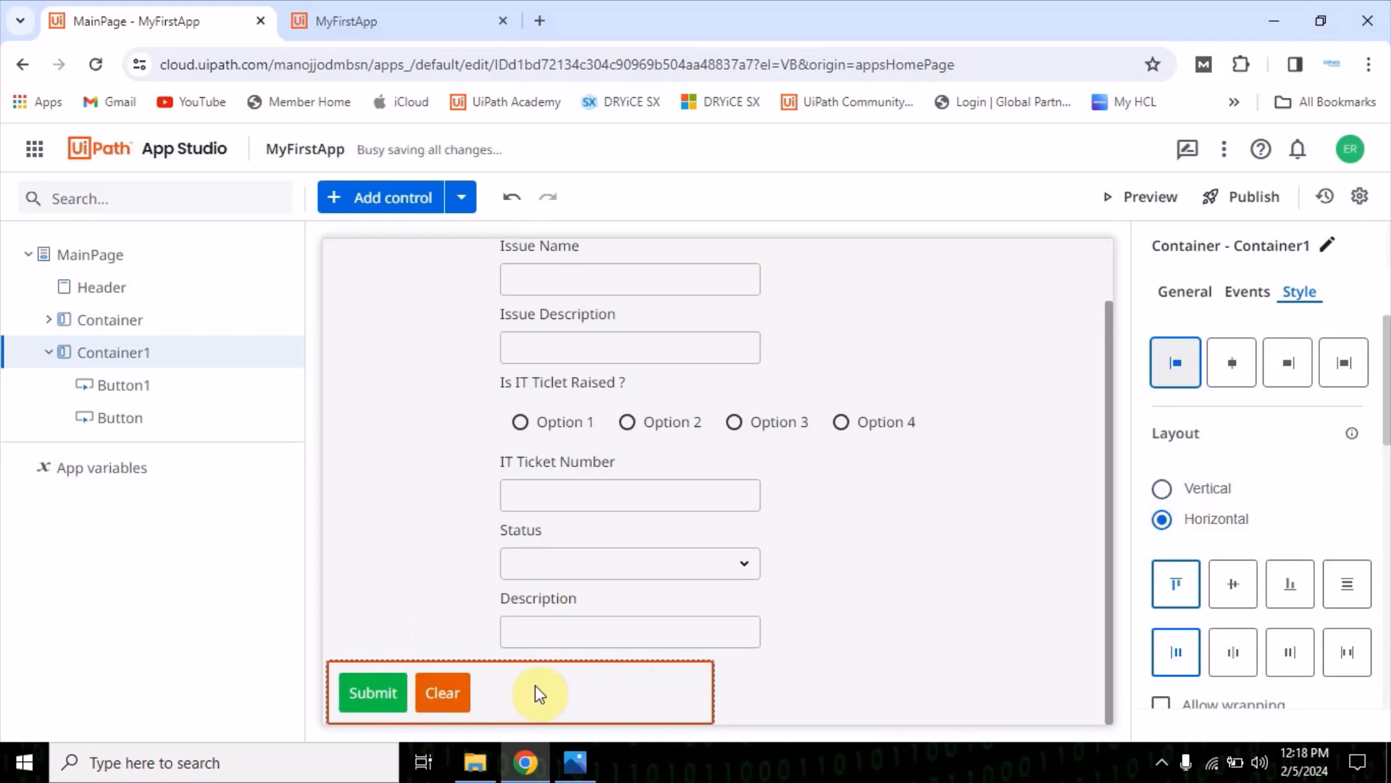
Clear the button container's width and set both its width and height to auto
scroll(1357, 646, "down", 10)
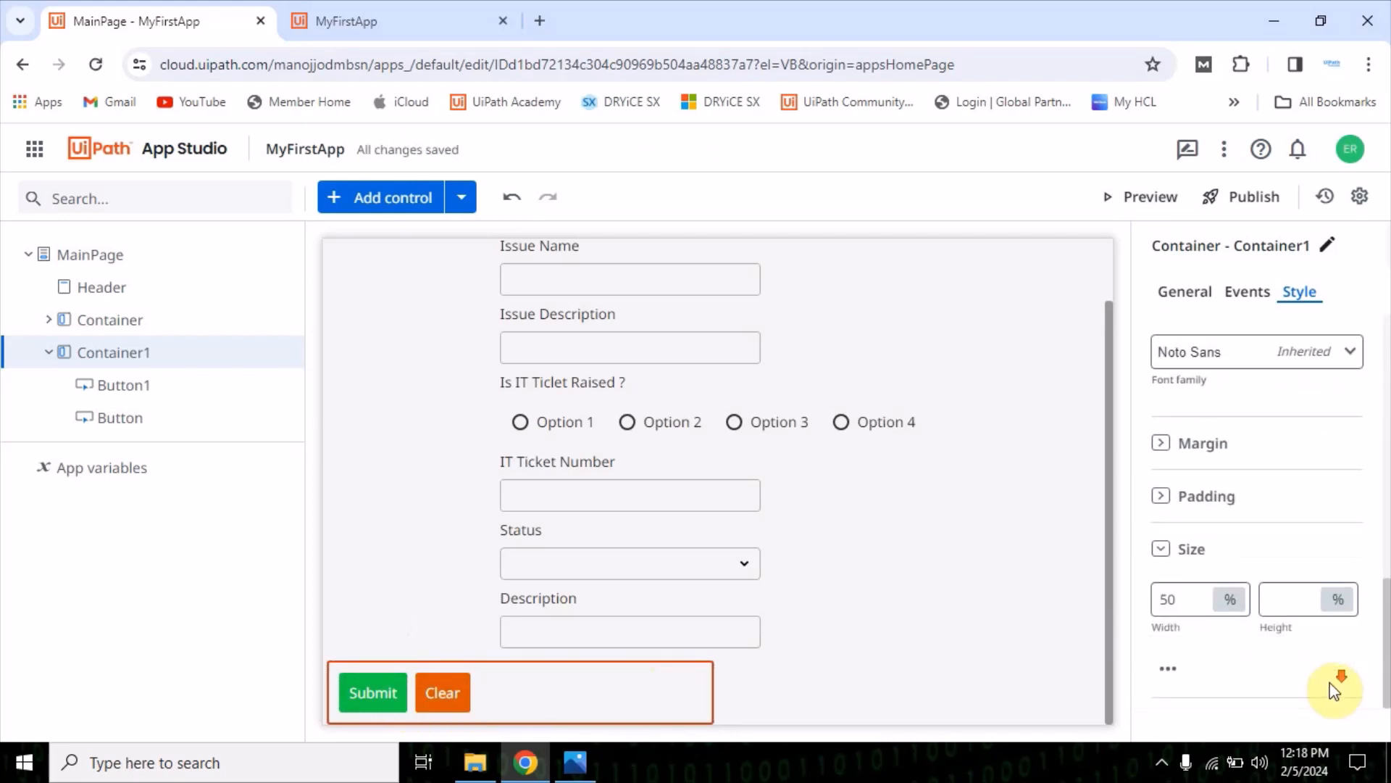
left_click(1171, 596)
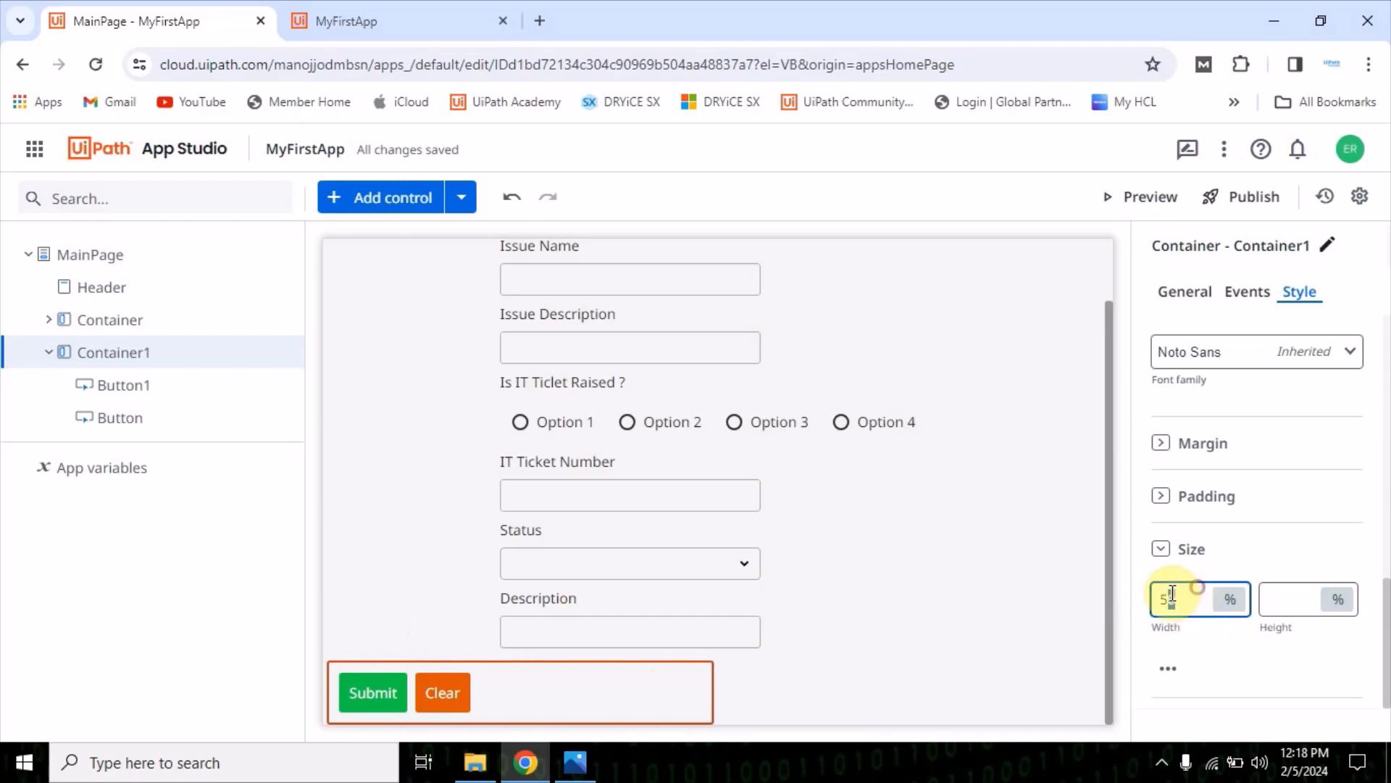
key("BackSpace")
left_click(1250, 679)
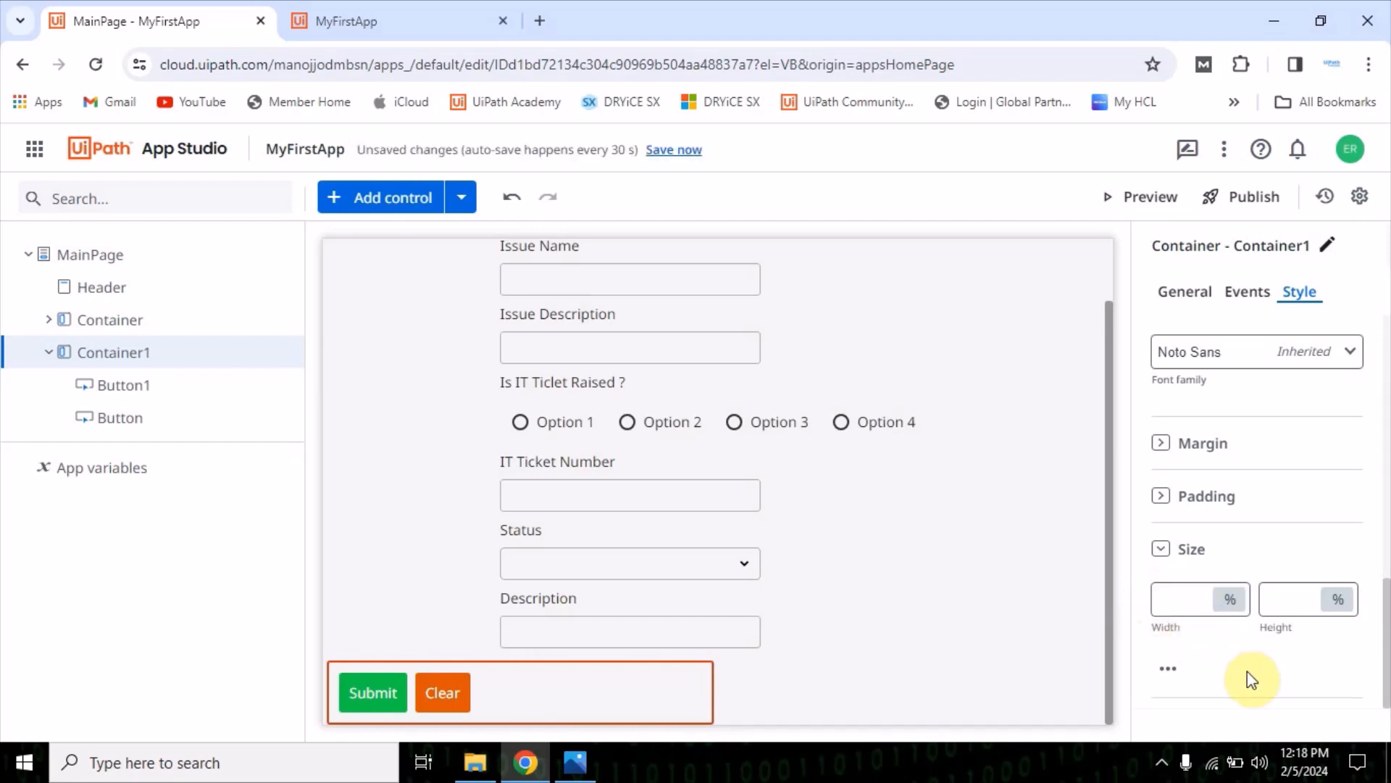
left_click(1231, 603)
left_click(1239, 587)
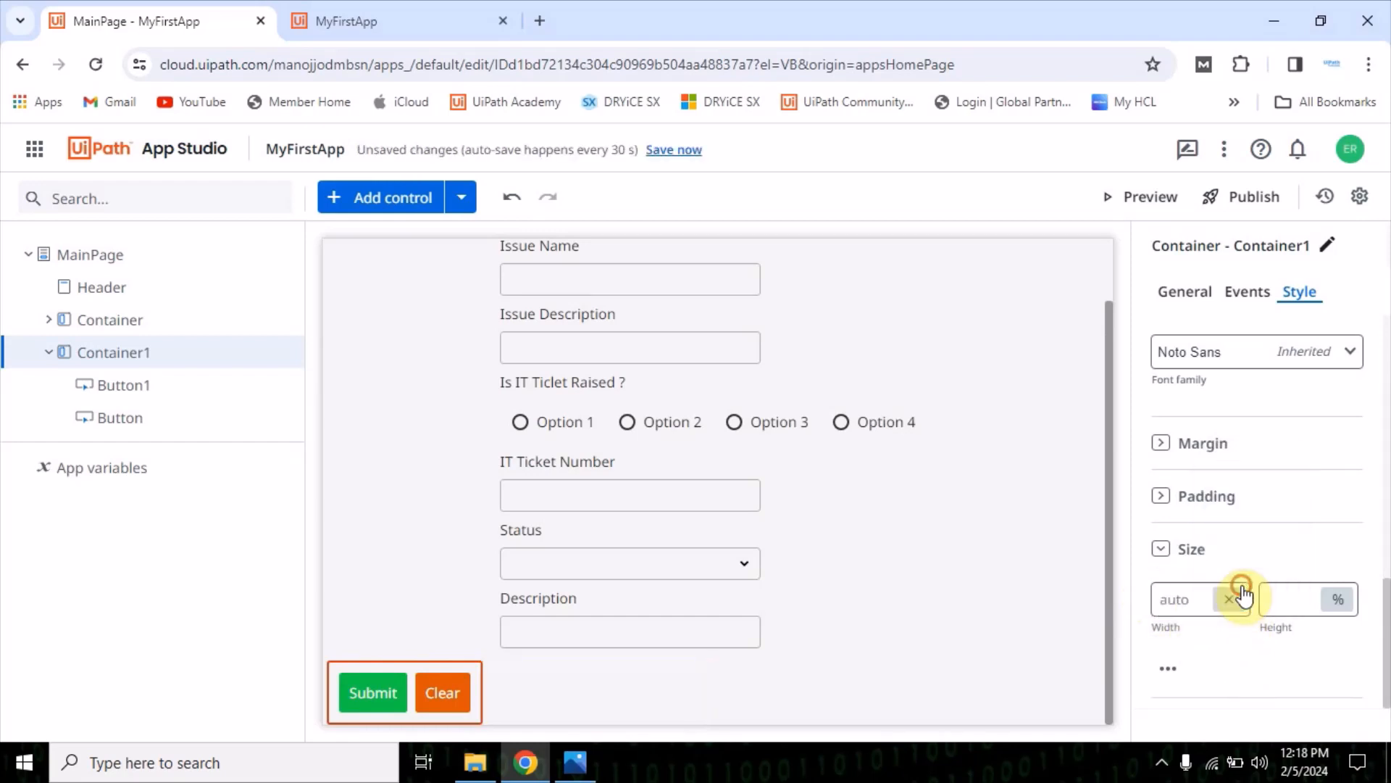
left_click(1306, 600)
left_click(1338, 600)
left_click(1317, 500)
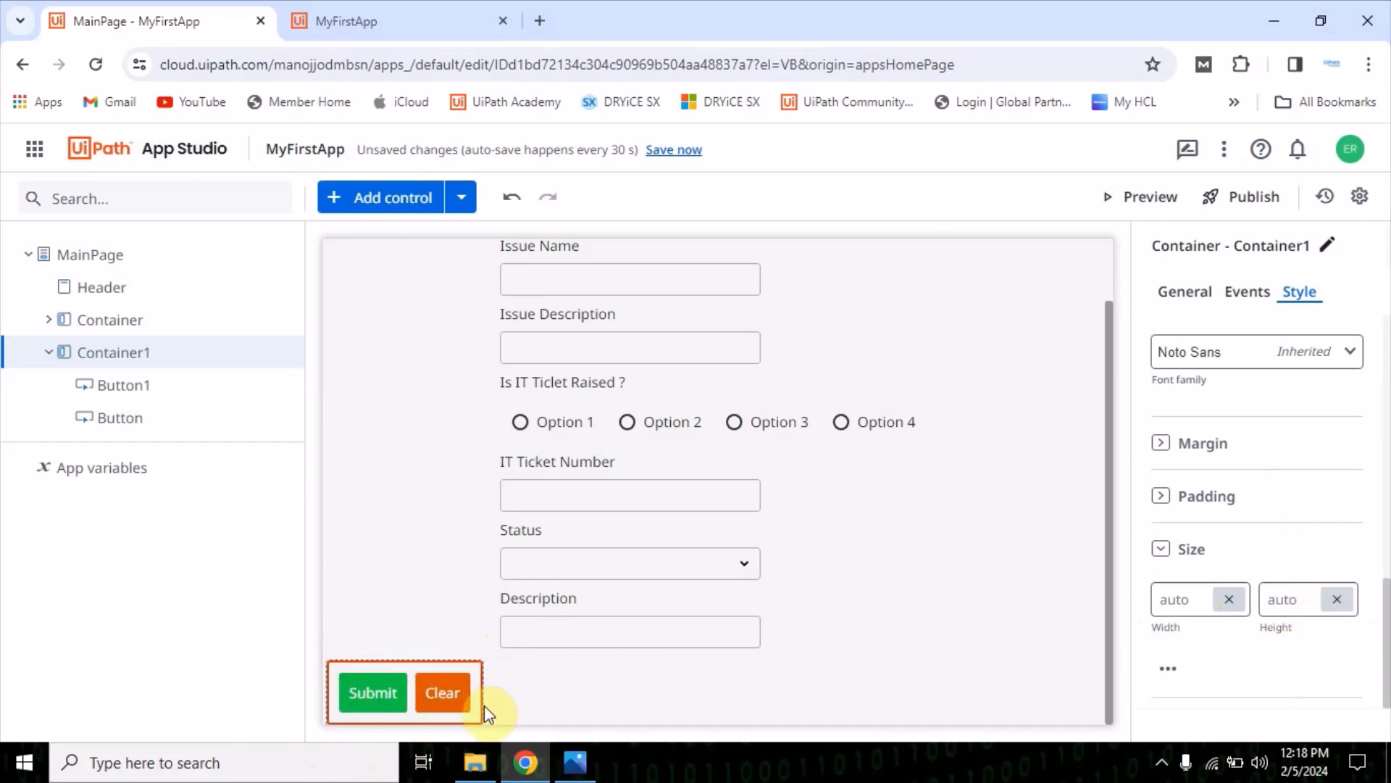
Compare the center, right and stretch alignments for the button container and set it to center
left_click_drag(398, 664, 421, 660)
left_click(539, 687)
left_click(398, 675)
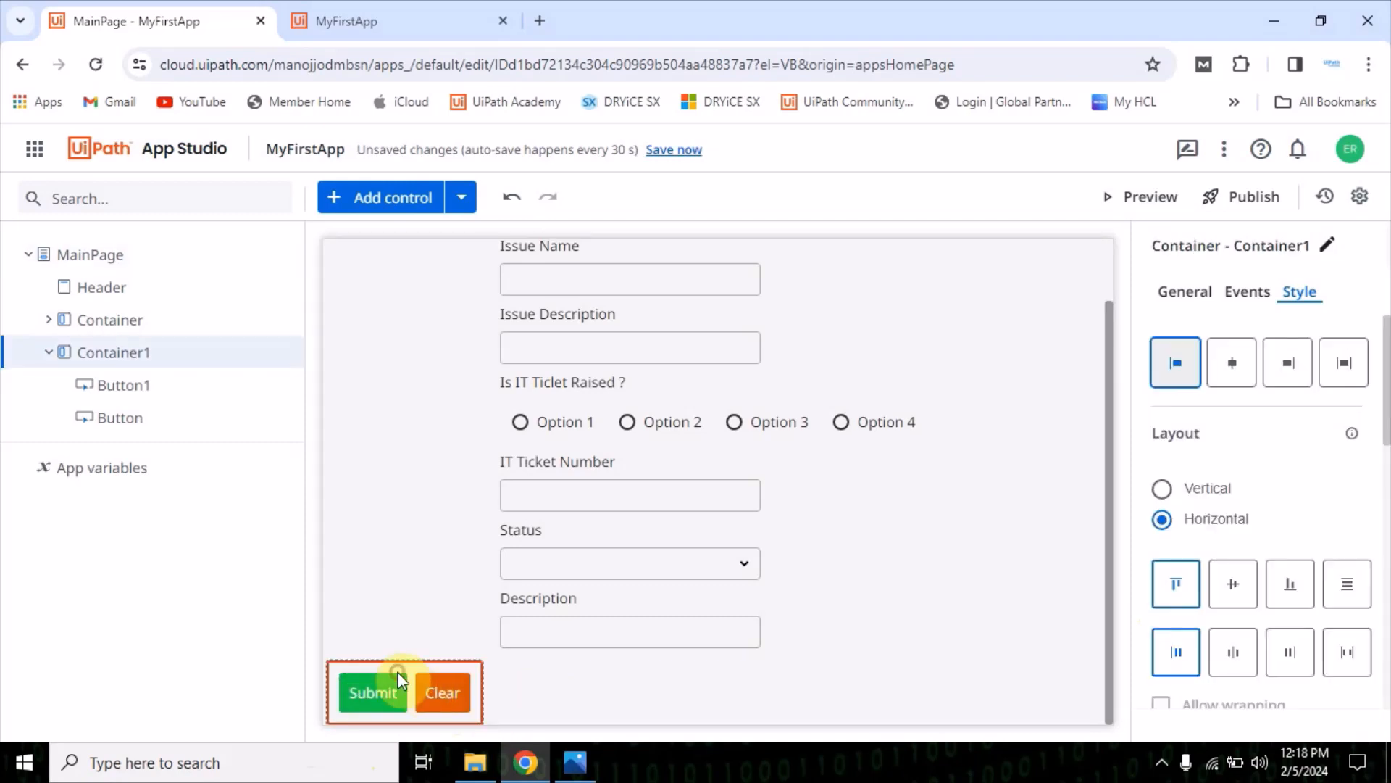
left_click(1238, 364)
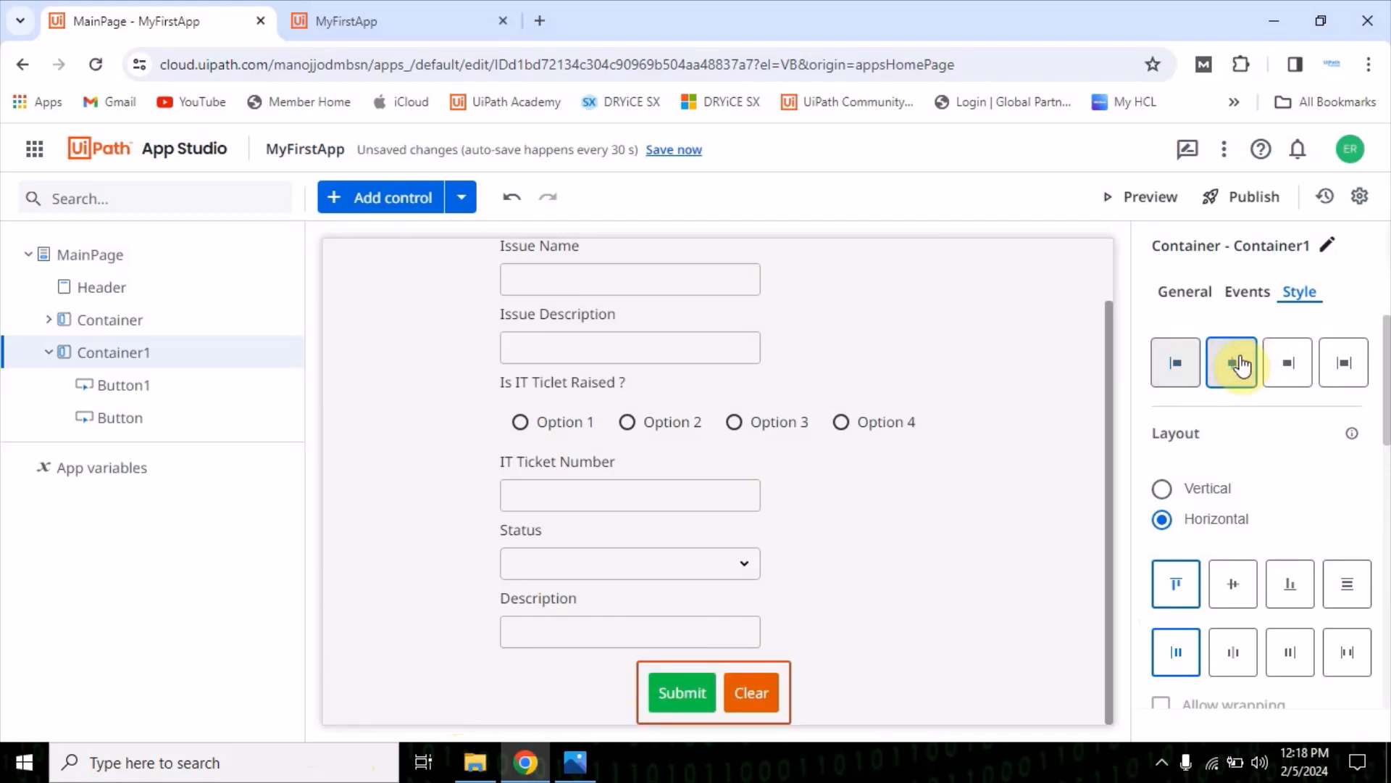
left_click(1284, 362)
left_click(1341, 358)
left_click(1279, 374)
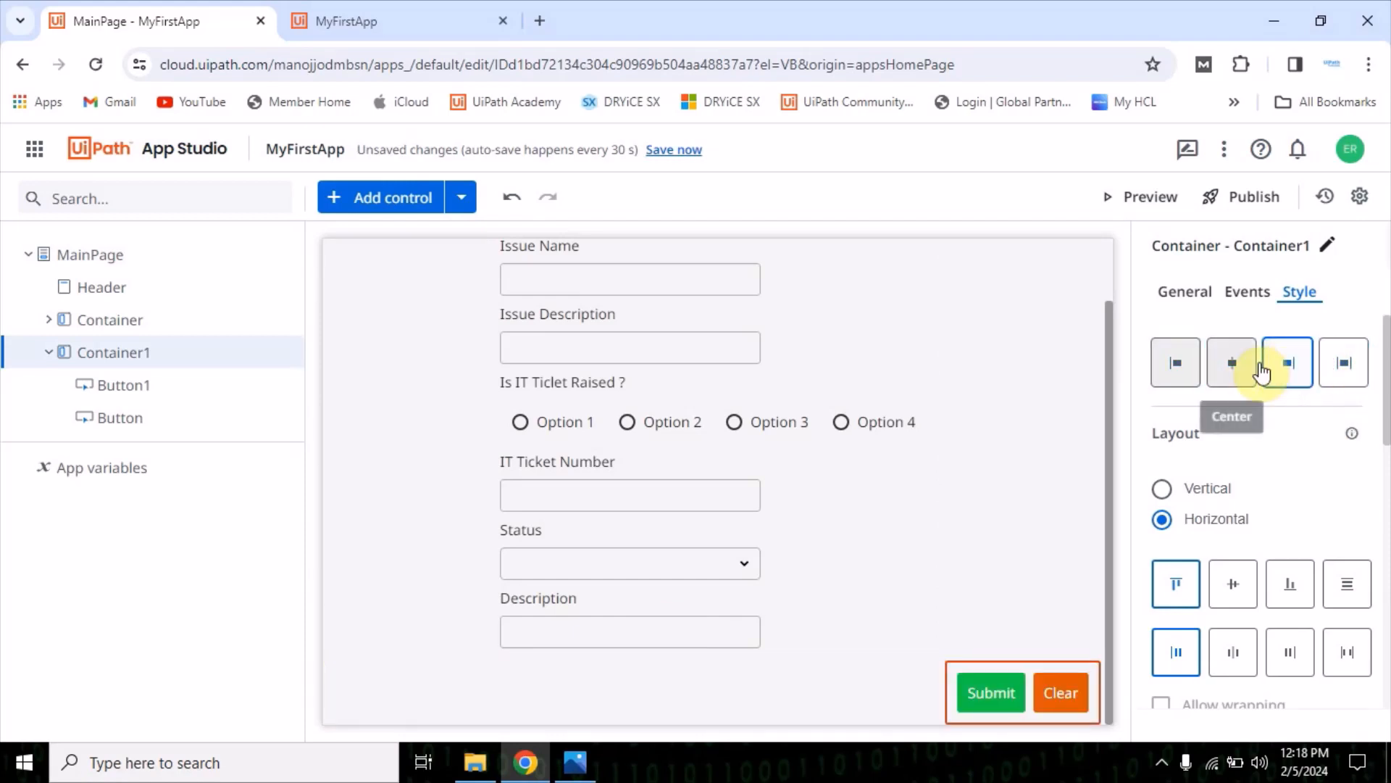
left_click(1233, 365)
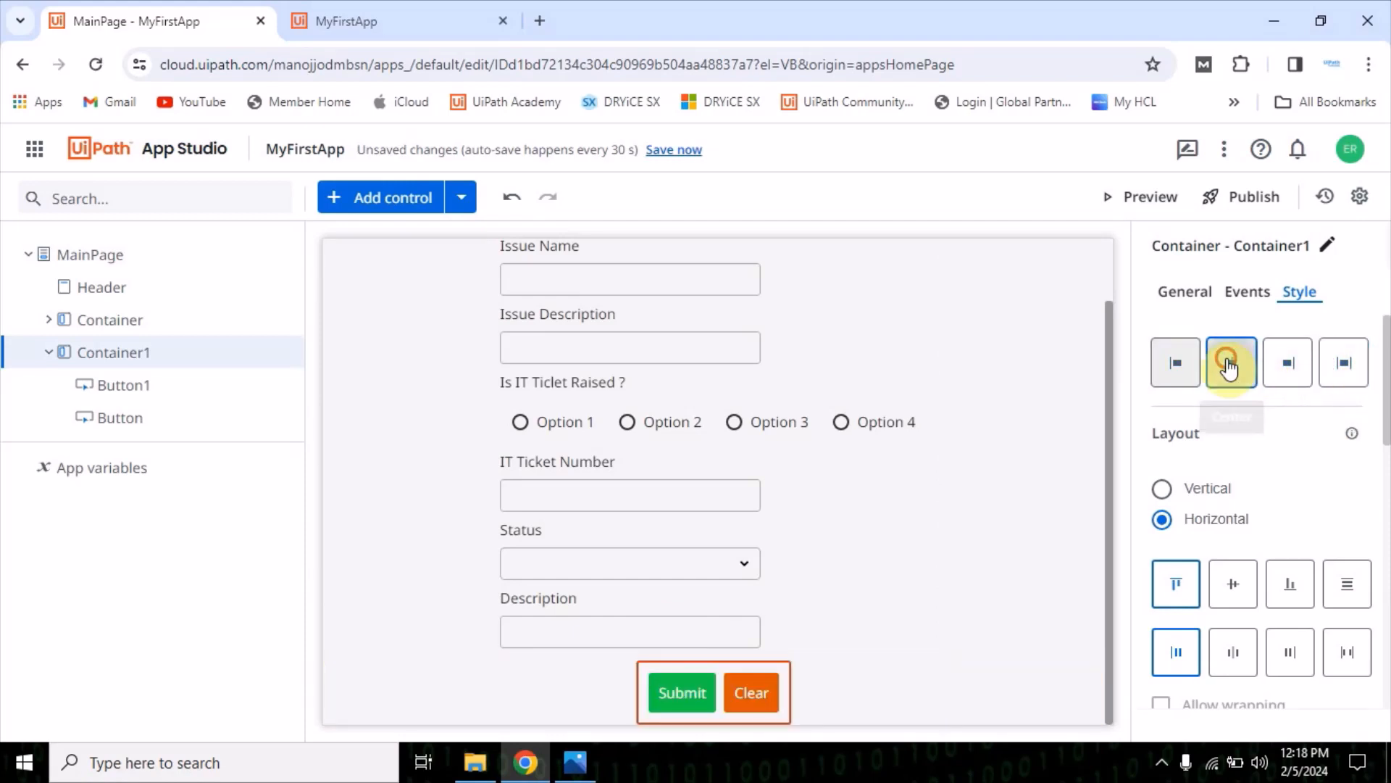
left_click(965, 537)
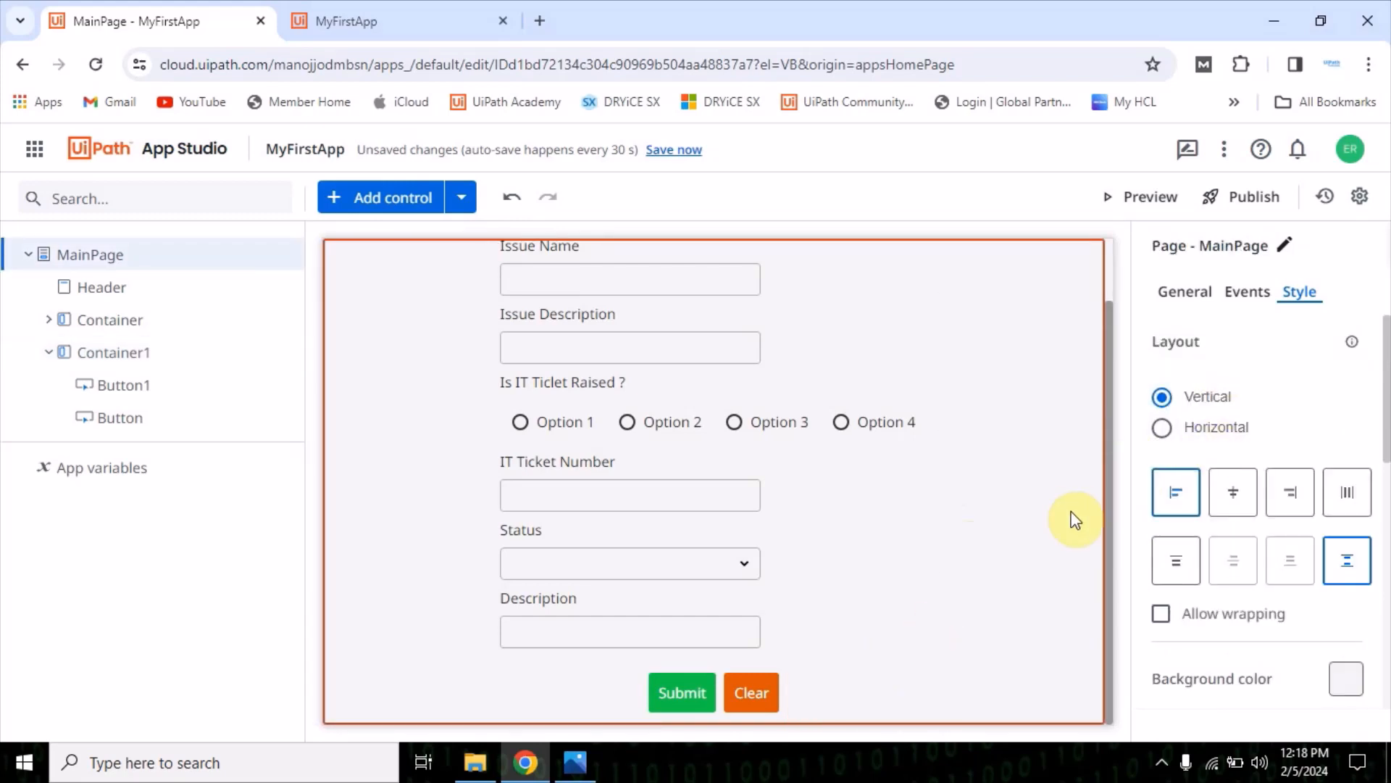
Preview the app and check the form's layout, including the Issue Description textbox and the Status dropdown
scroll(814, 668, "up", 2)
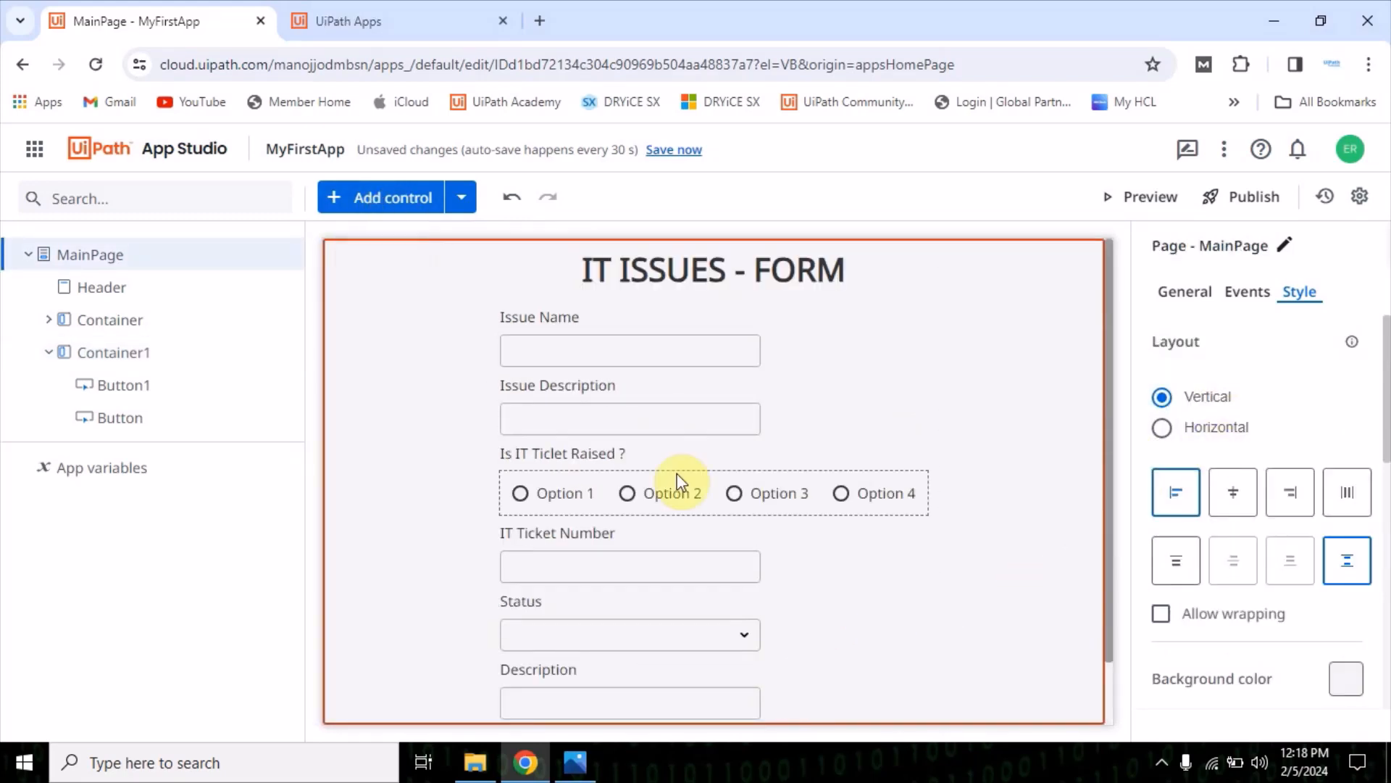
left_click(1109, 213)
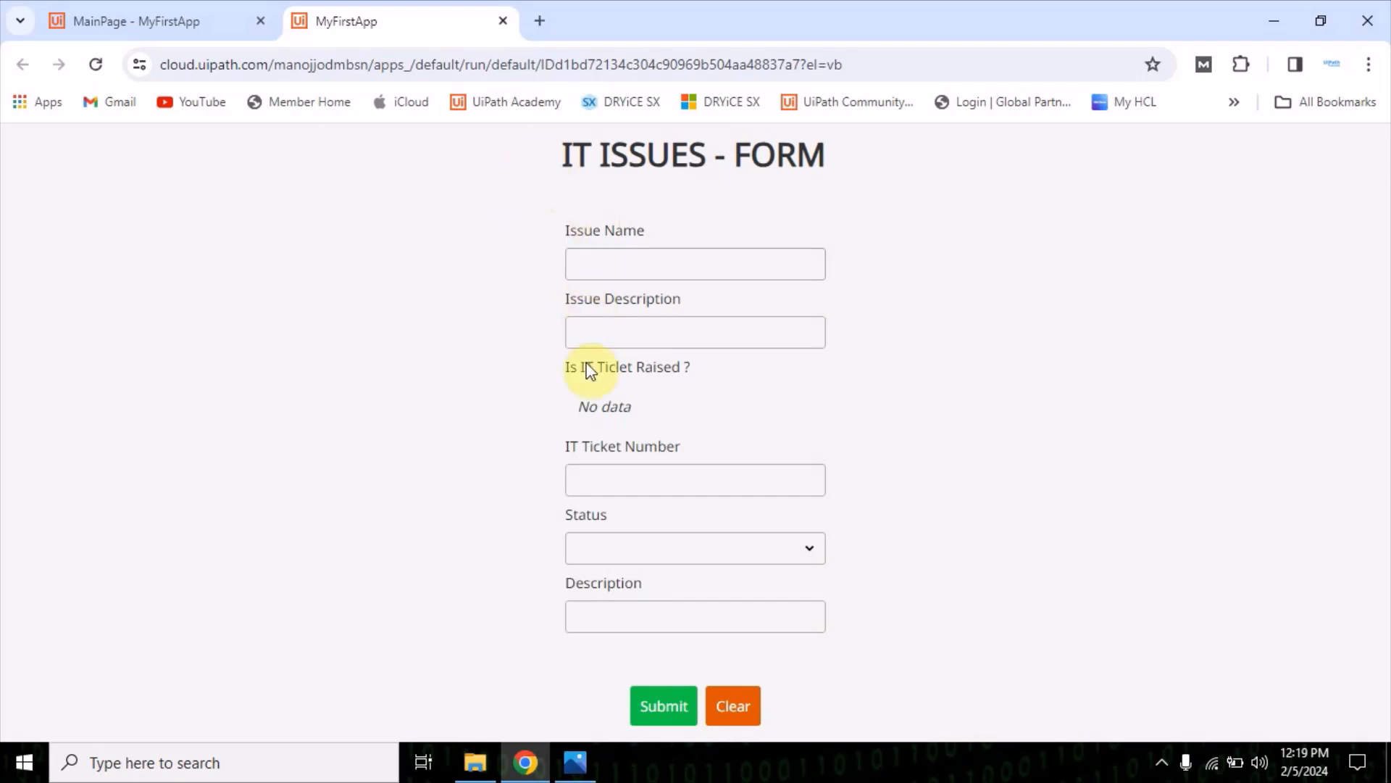
left_click(614, 345)
left_click(631, 563)
left_click(463, 554)
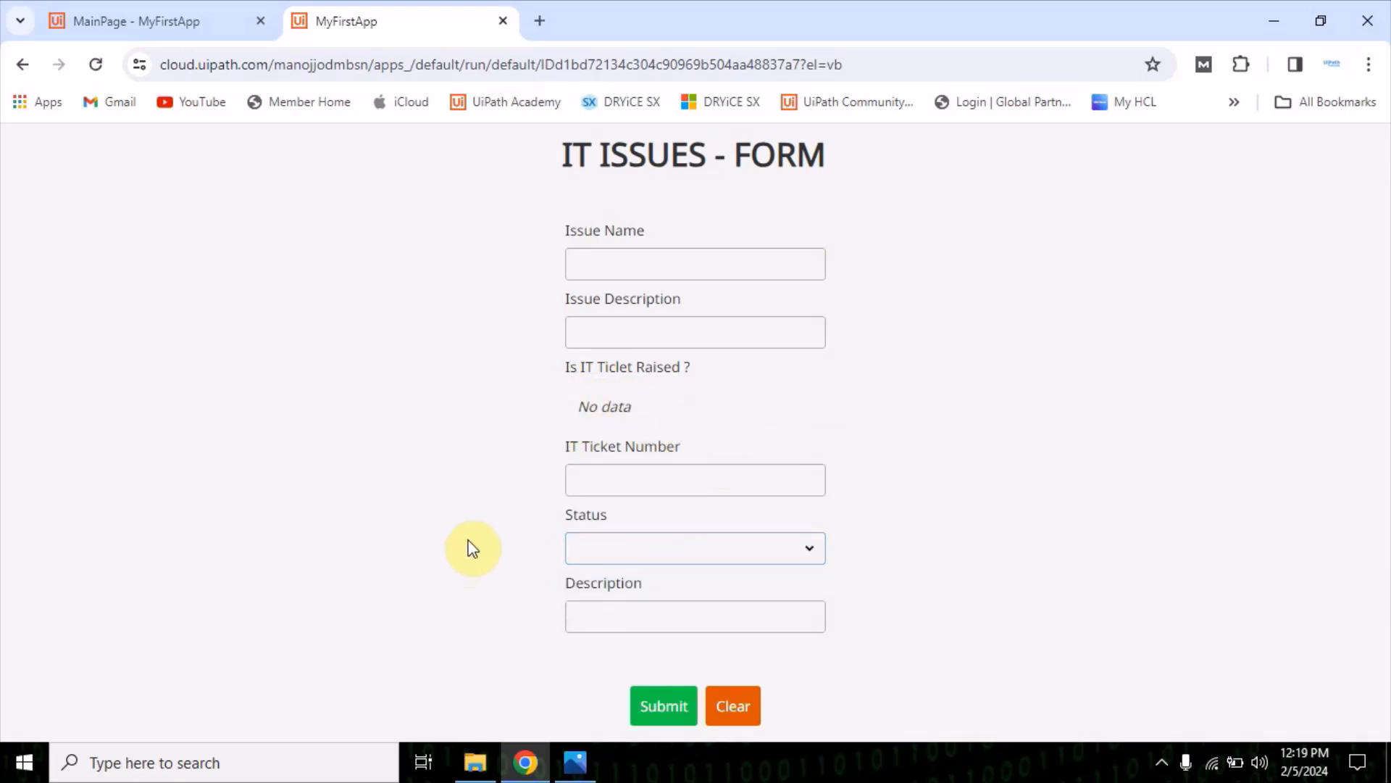